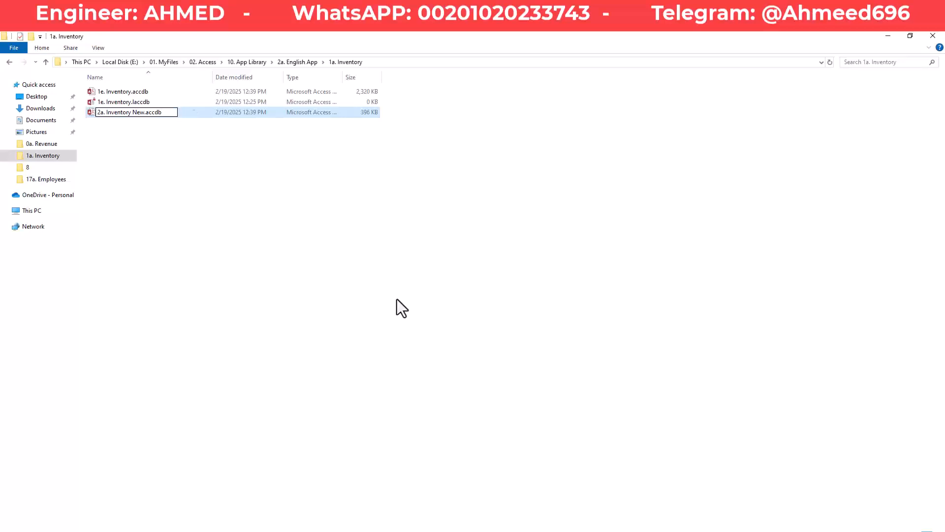
key("Return")
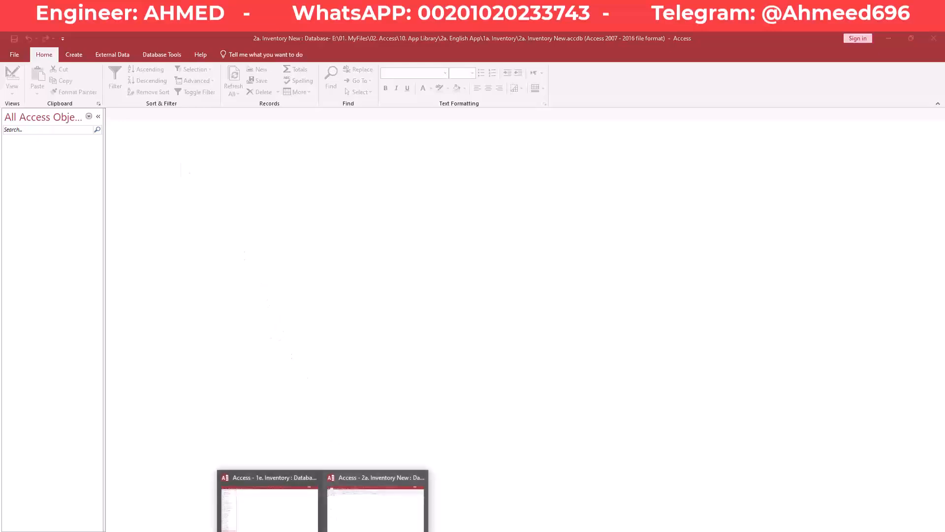
- Switch to the 1e. Inventory database and bring up its Purchase Order search list
left_click(280, 508)
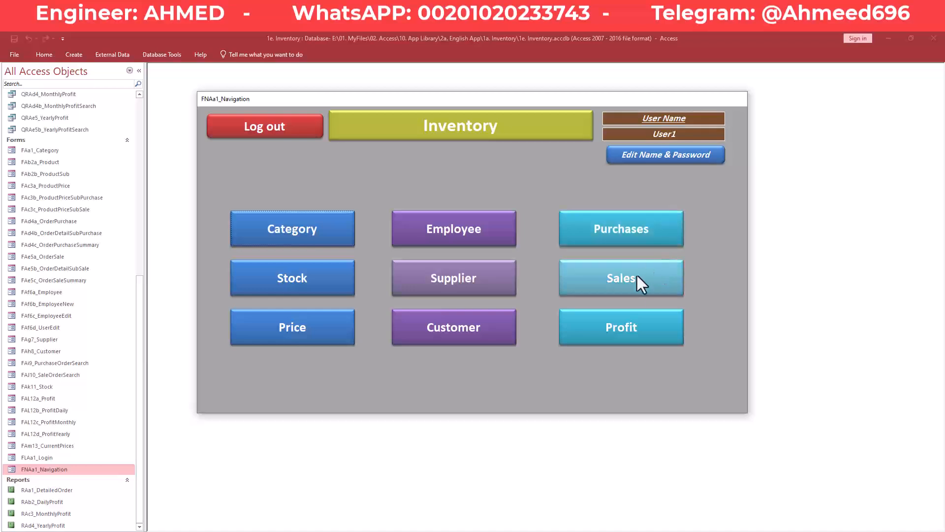
left_click(653, 227)
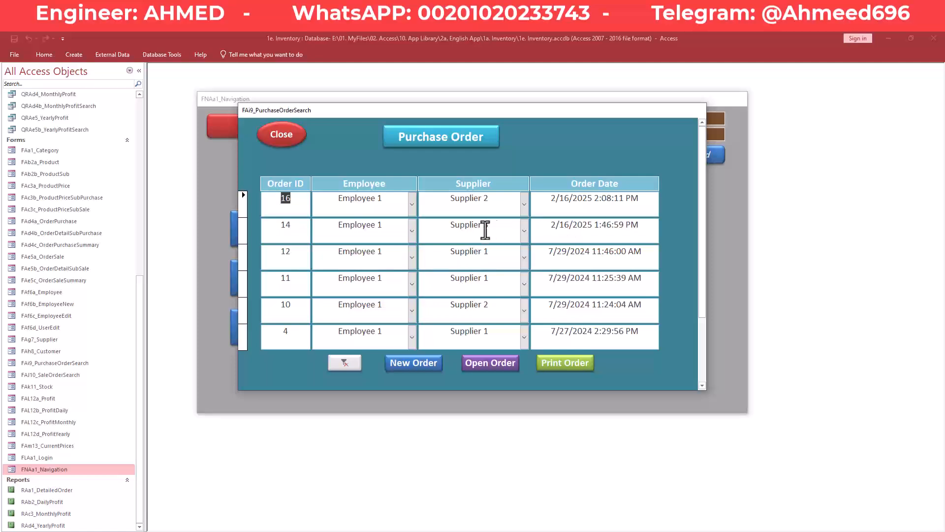
left_click(388, 230)
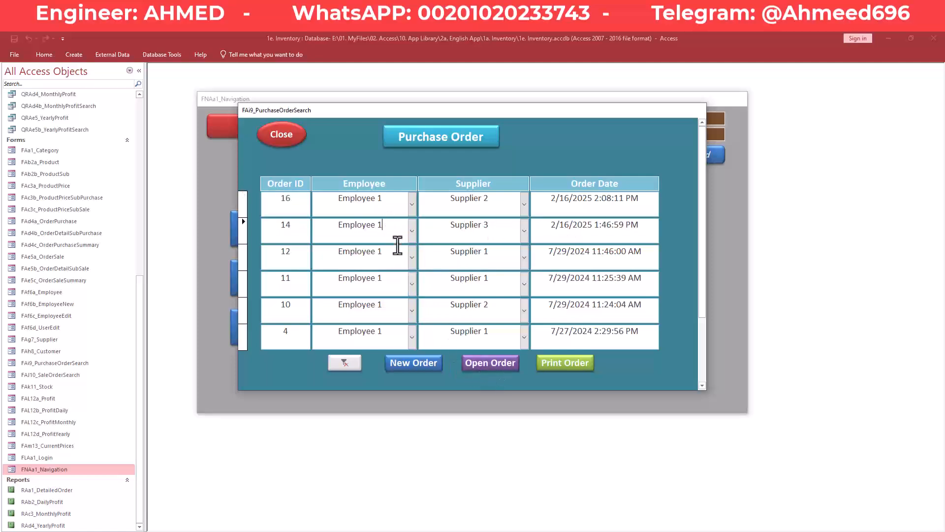
left_click(492, 367)
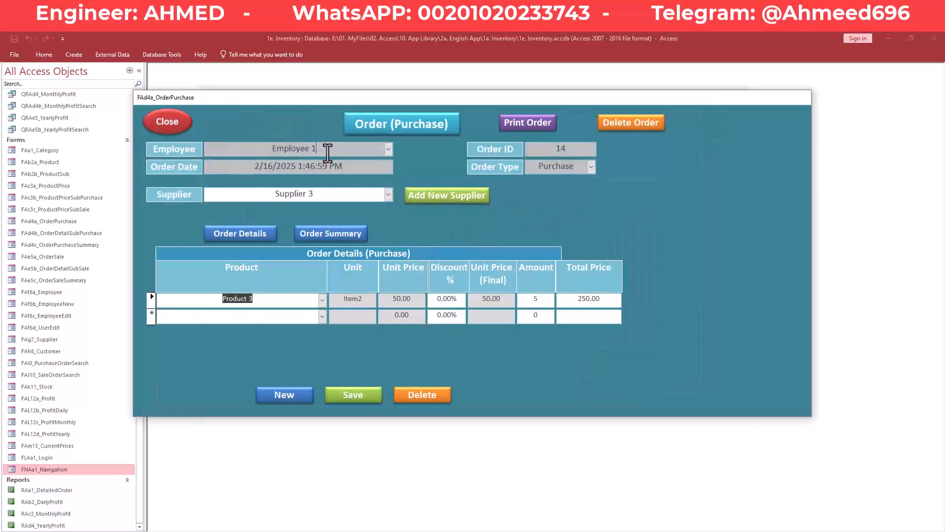
left_click(356, 148)
left_click(389, 149)
left_click(388, 149)
left_click(389, 150)
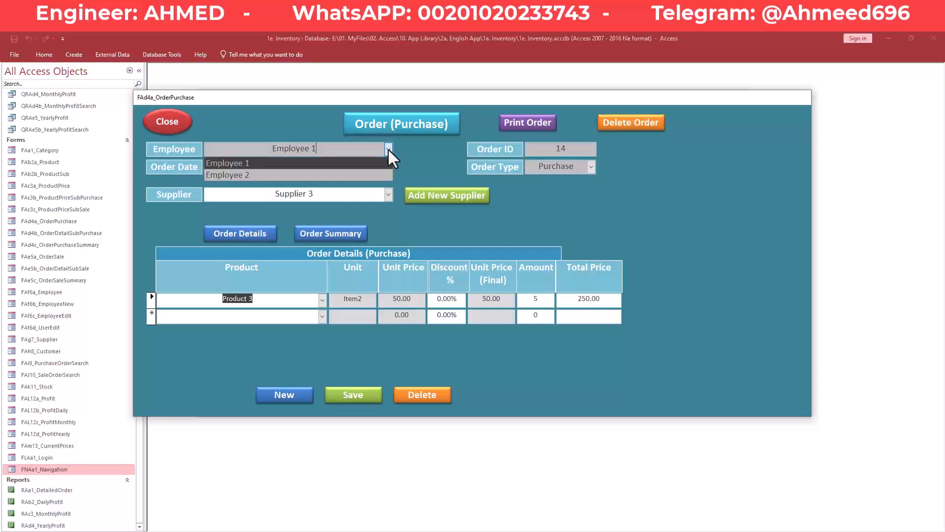
left_click(388, 149)
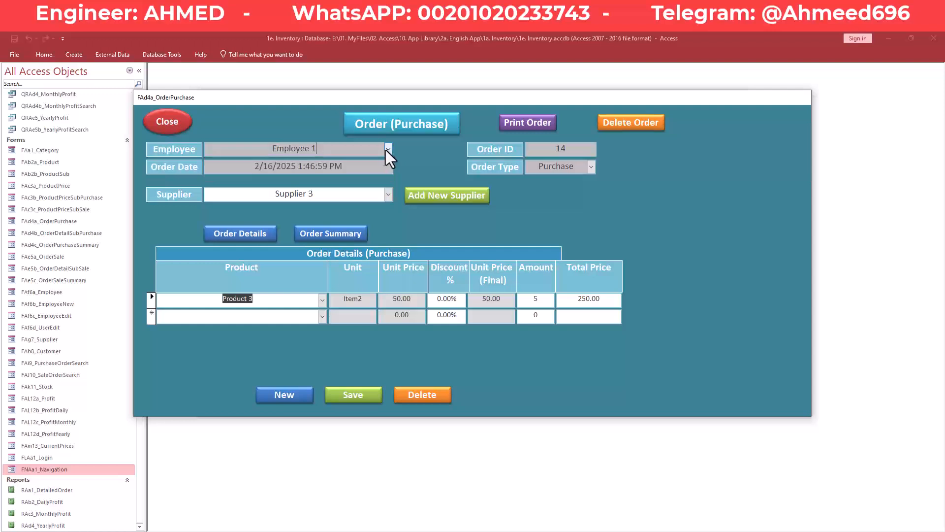
left_click(388, 150)
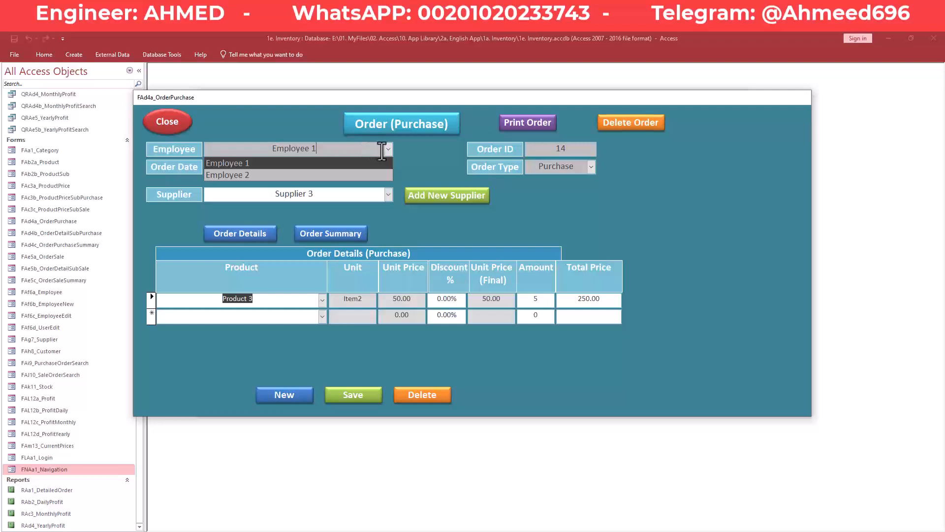
left_click(293, 129)
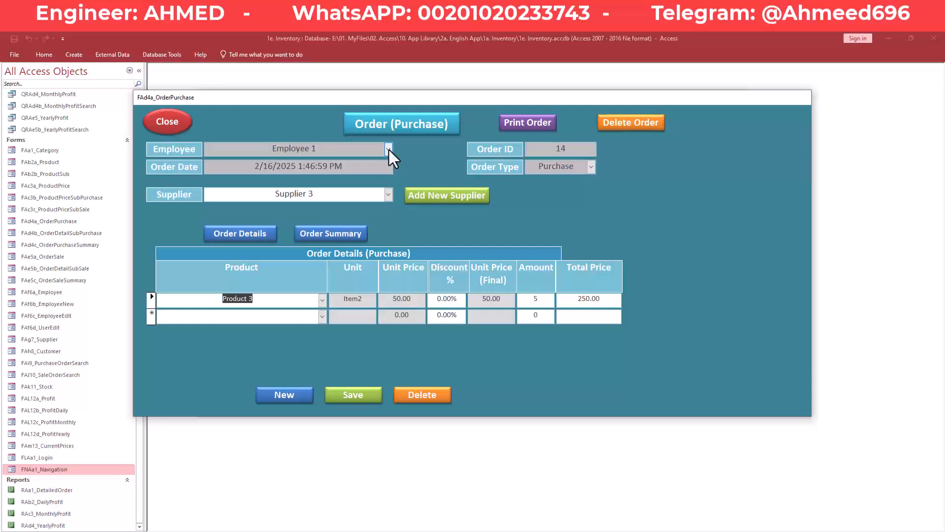
left_click(389, 150)
left_click(389, 150)
left_click(316, 195)
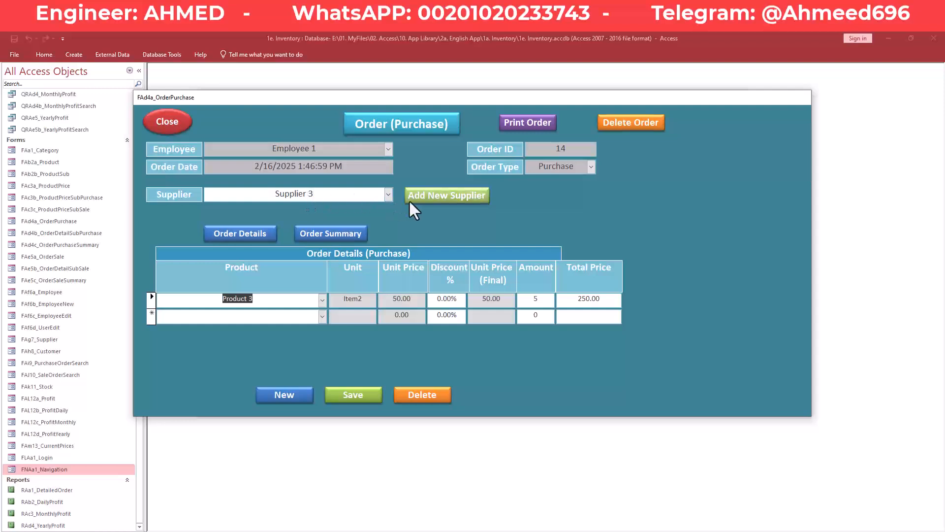
left_click(388, 195)
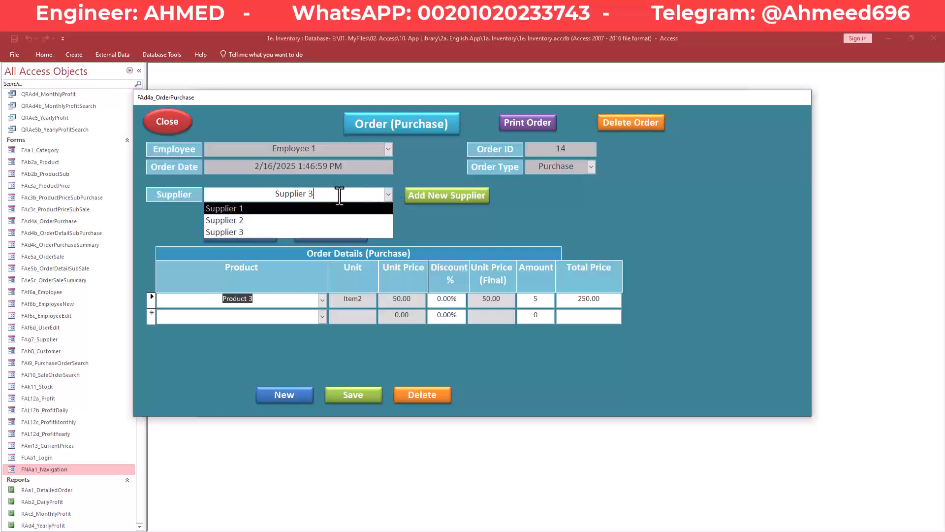
left_click(412, 179)
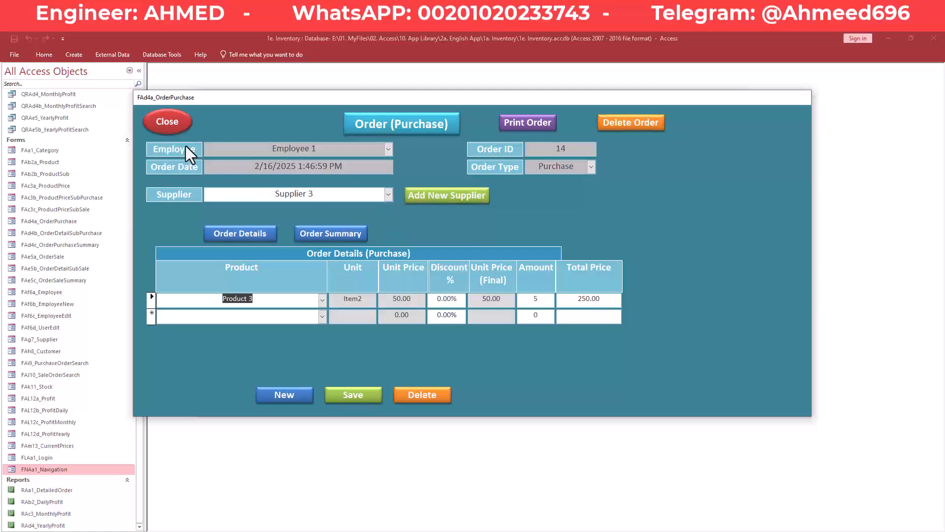
left_click(167, 122)
- Close the purchase search and open sale order 13 from the Sales list
left_click(282, 136)
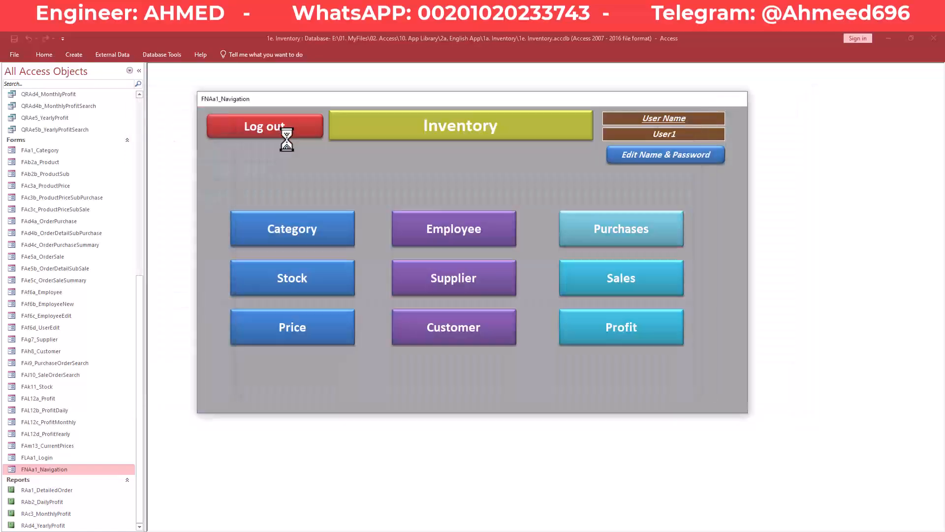
left_click(606, 287)
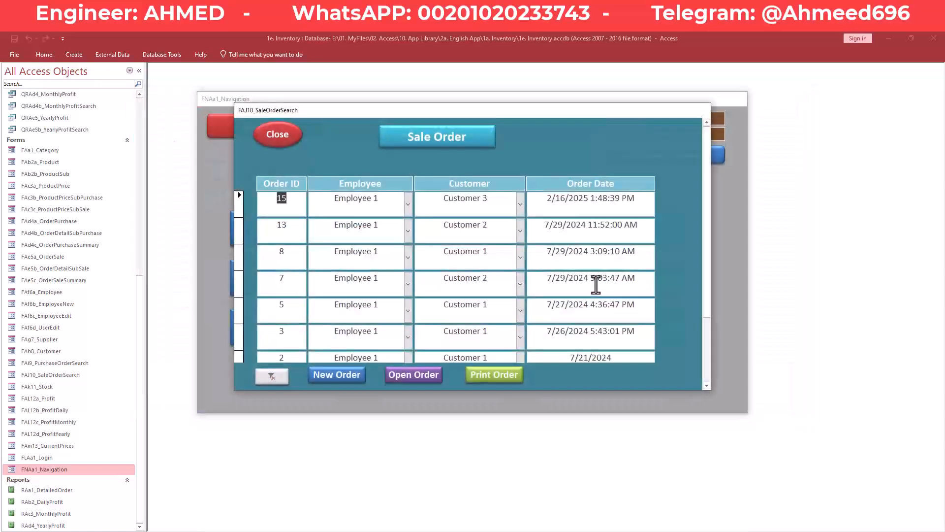
left_click(464, 240)
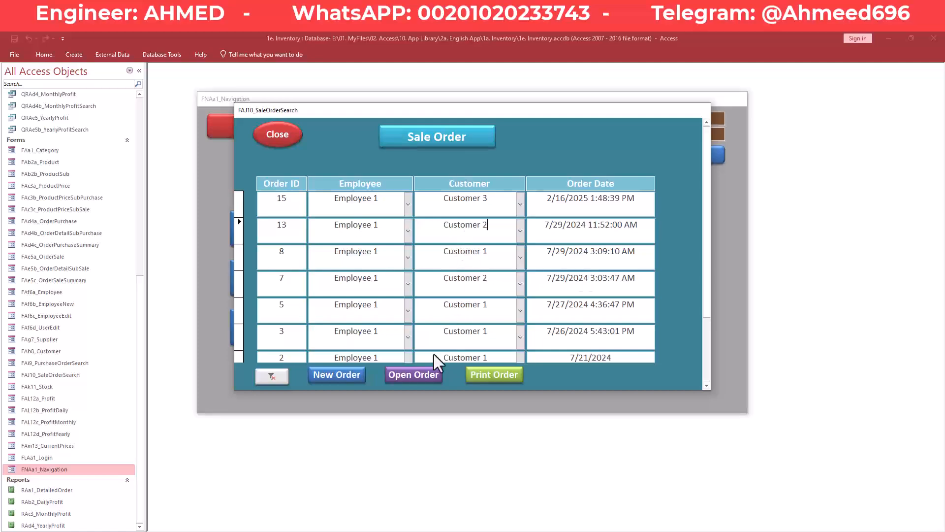
left_click(412, 375)
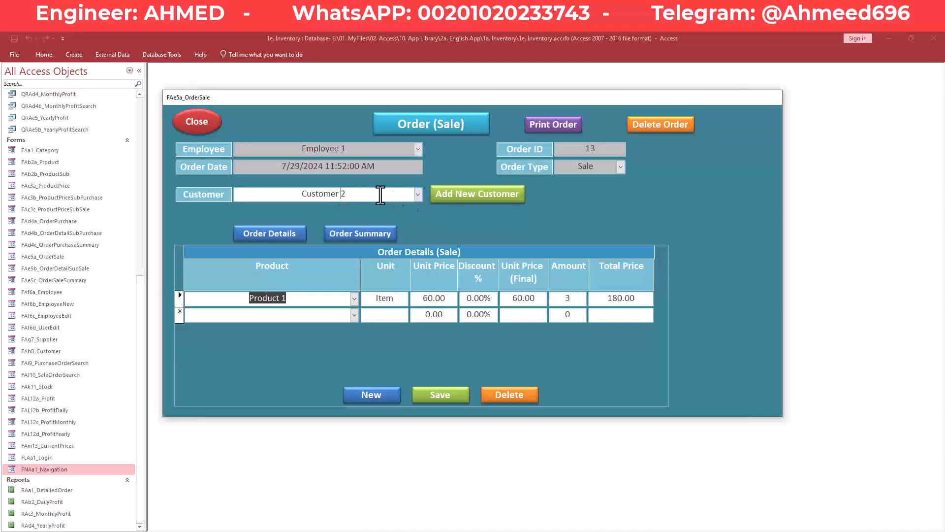
- Examine the Customer combo on order 13 and select its Customer 2 text
left_click(418, 194)
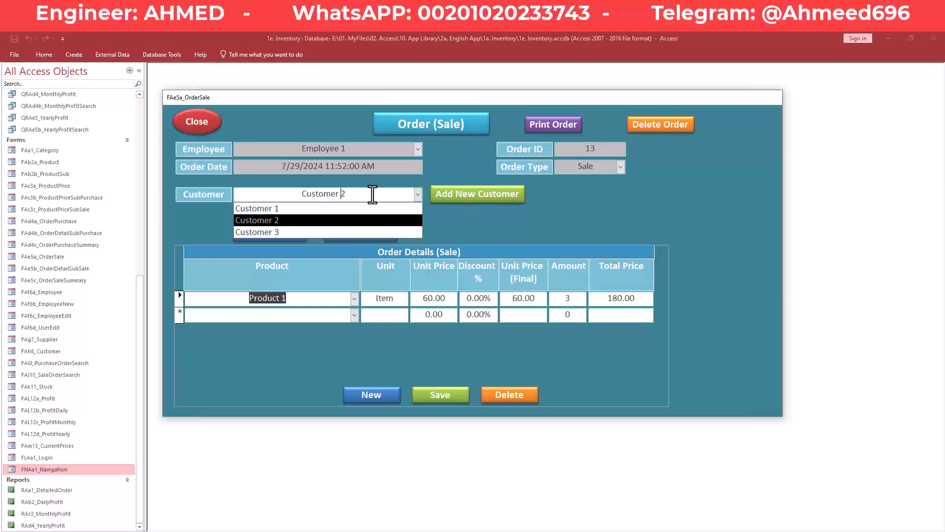
left_click(298, 196)
left_click(464, 231)
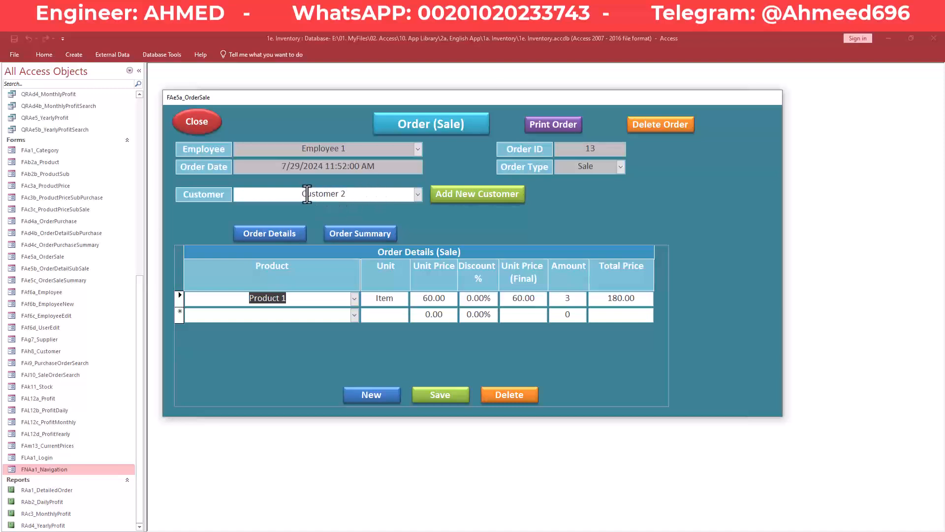
left_click_drag(298, 195, 352, 196)
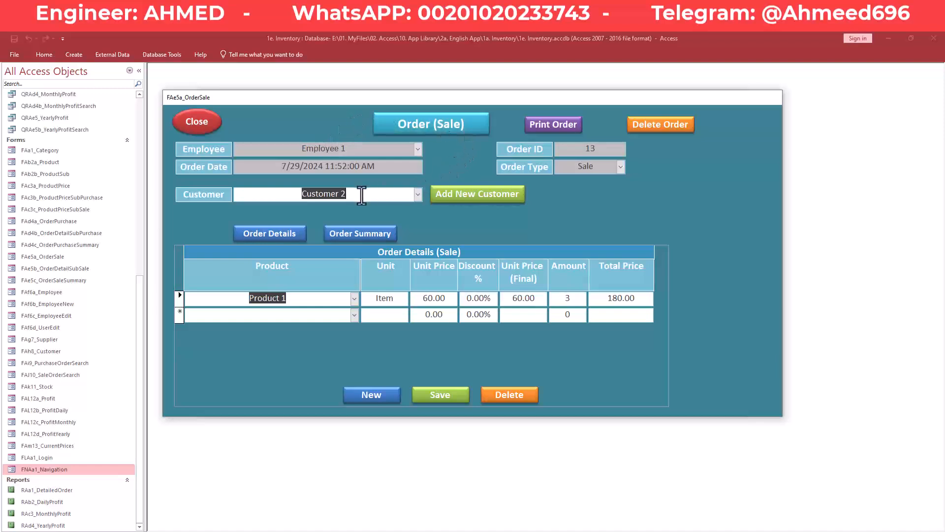
left_click(362, 194)
left_click_drag(298, 196, 355, 197)
left_click_drag(288, 196, 359, 195)
left_click(364, 194)
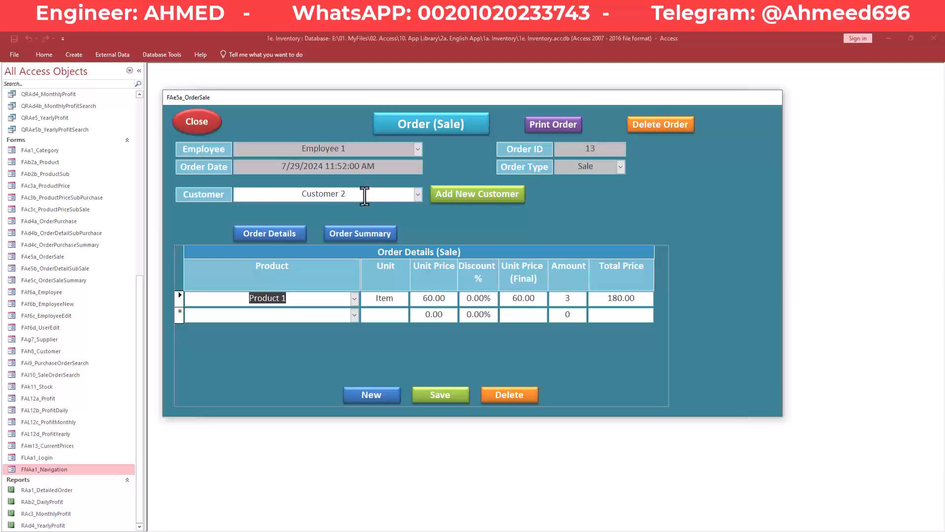
- Reselect the Customer 2 name, then switch to the empty 2a. Inventory New database
left_click_drag(351, 195, 300, 193)
left_click(305, 194)
left_click_drag(334, 193, 300, 194)
left_click(310, 199)
left_click_drag(302, 194, 352, 200)
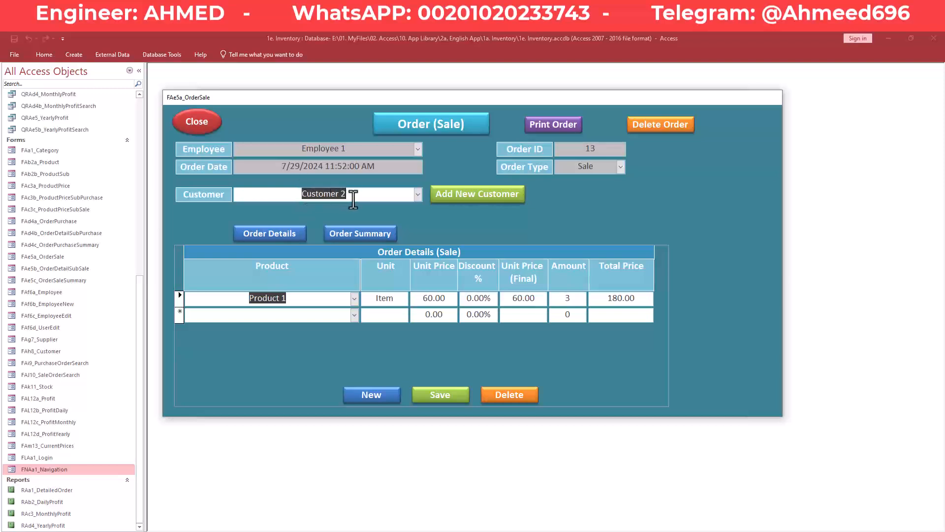
left_click(352, 197)
left_click(323, 531)
left_click(357, 516)
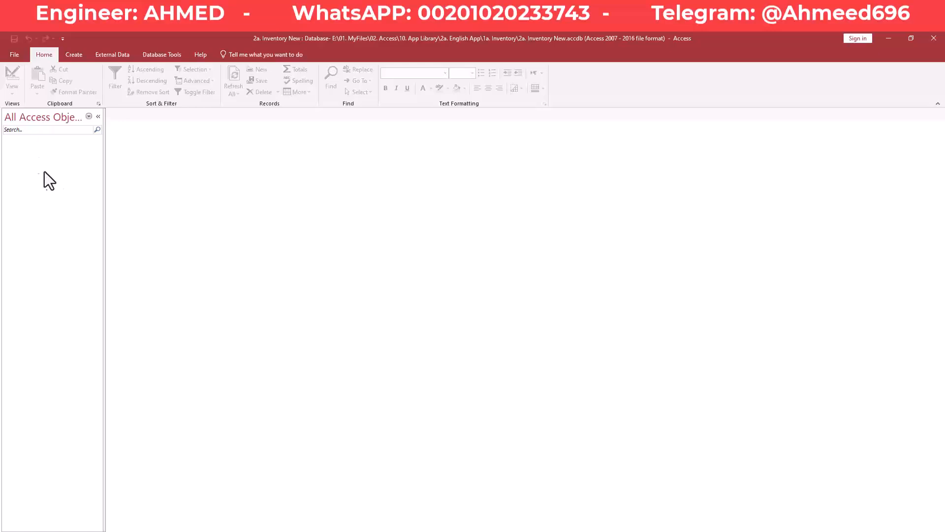
- Create a blank Table1 in 2a. Inventory New from the Create ribbon
left_click(73, 55)
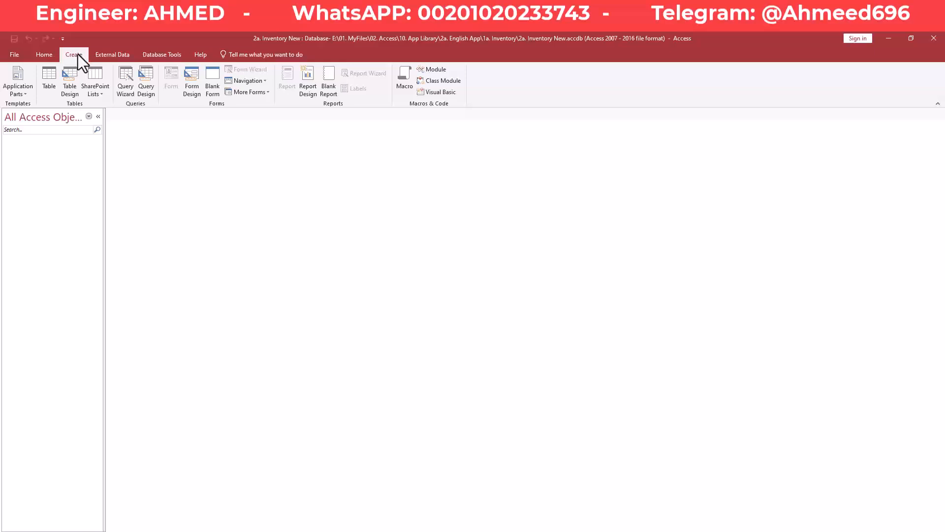
left_click(52, 73)
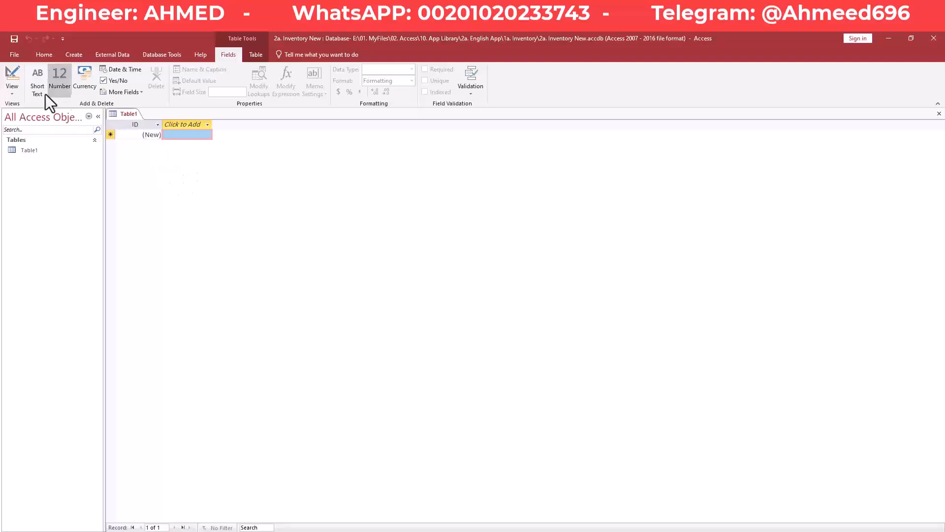
- Switch the new table to Design view, naming it Taa1_Contact in the save prompt
left_click(12, 73)
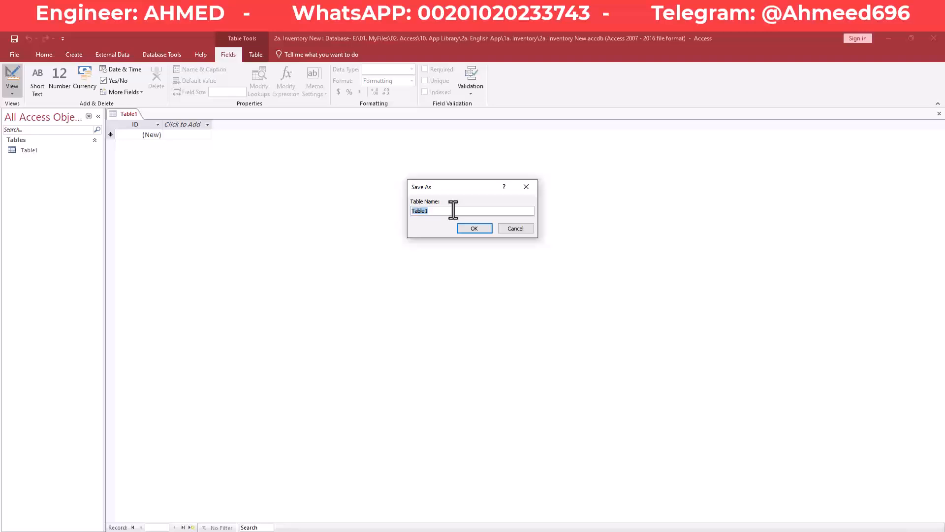
type("T")
type("aa1_Contact")
- Save the table as Taa1_Contact and select the ID field name
left_click(473, 229)
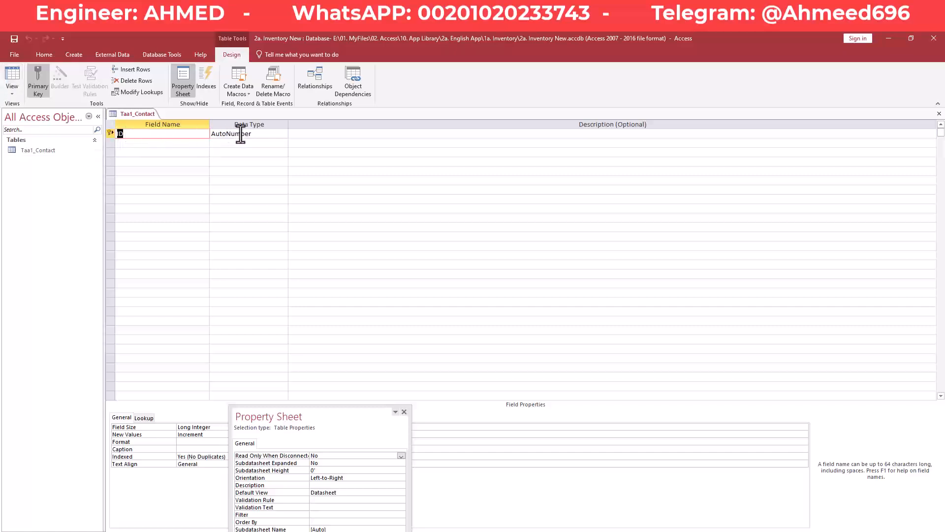
key("Tab")
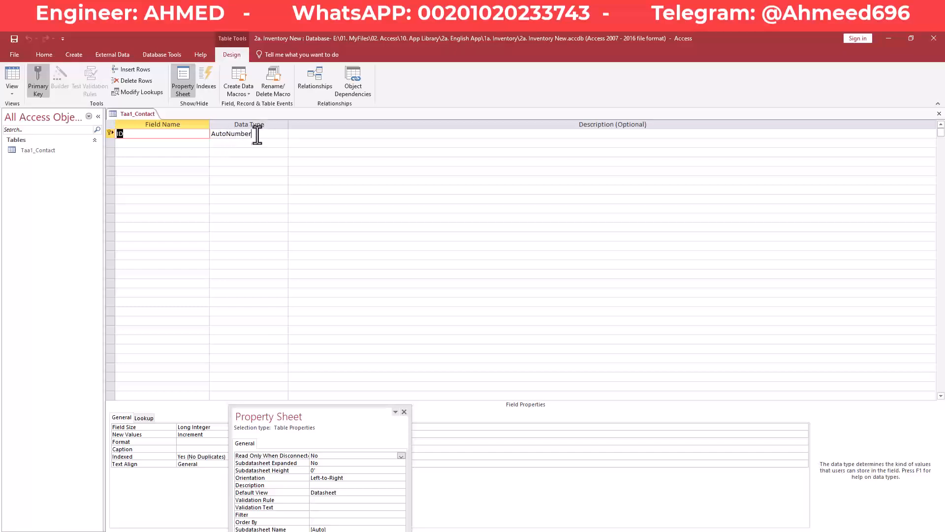
left_click(141, 133)
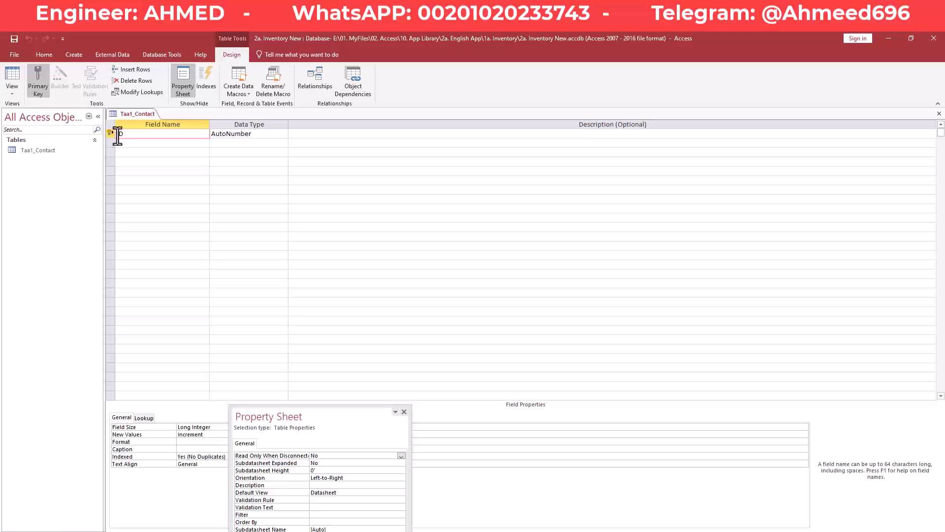
key("Tab")
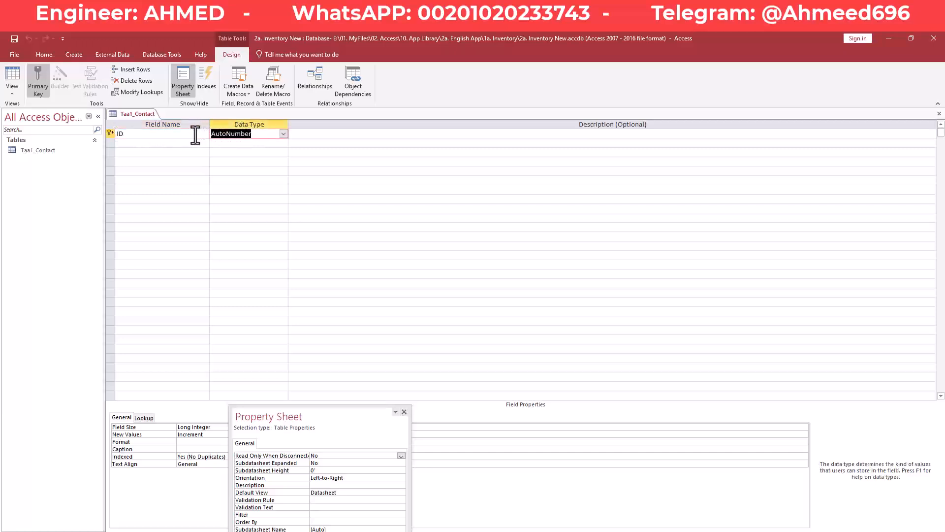
left_click(196, 134)
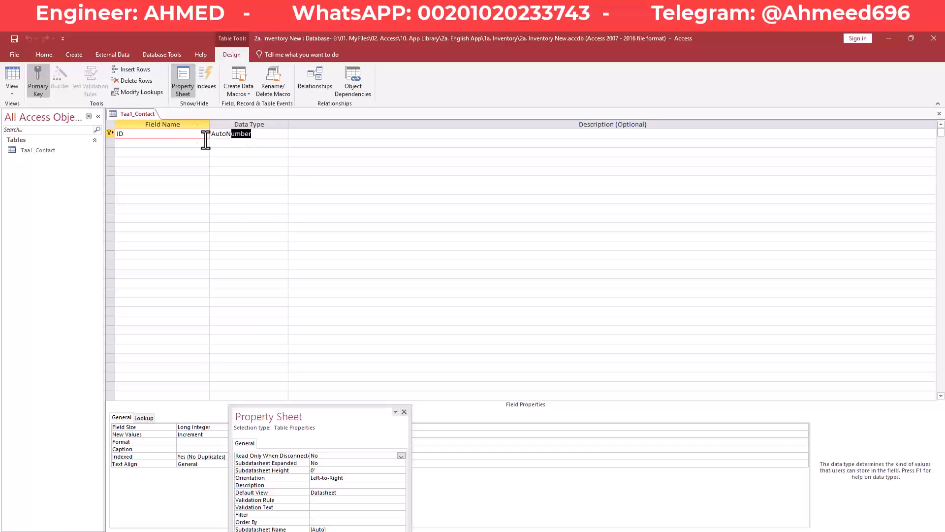
left_click(196, 135)
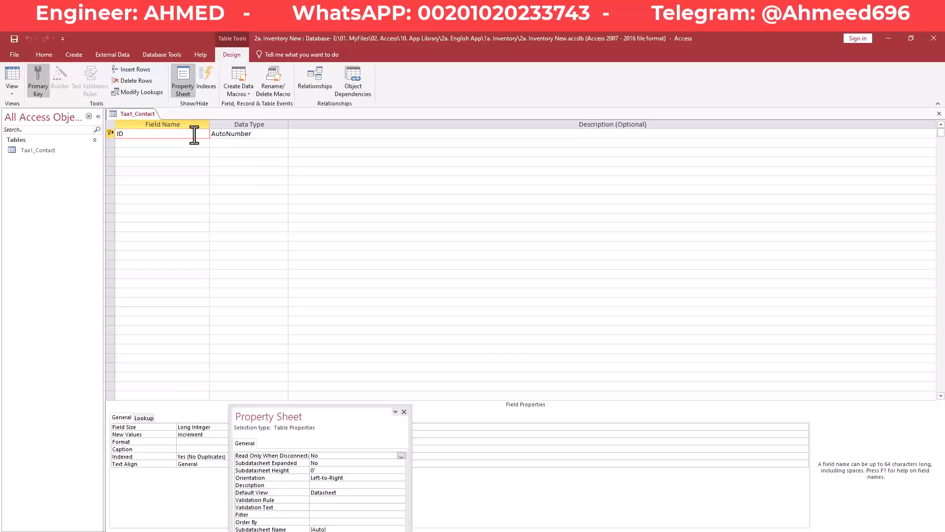
double_click(116, 134)
- Check the ID field's AutoNumber data type and return to its name for renaming
key("Tab")
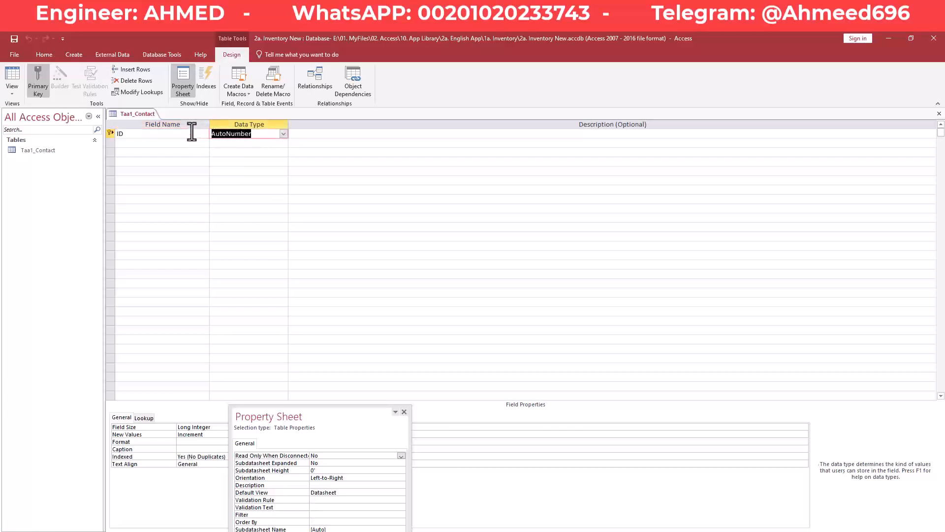
left_click(192, 134)
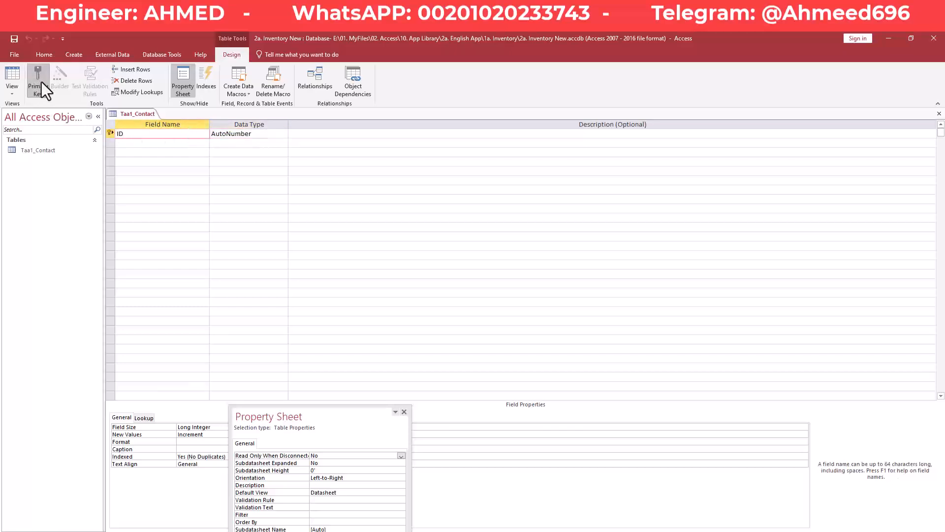
left_click(136, 145)
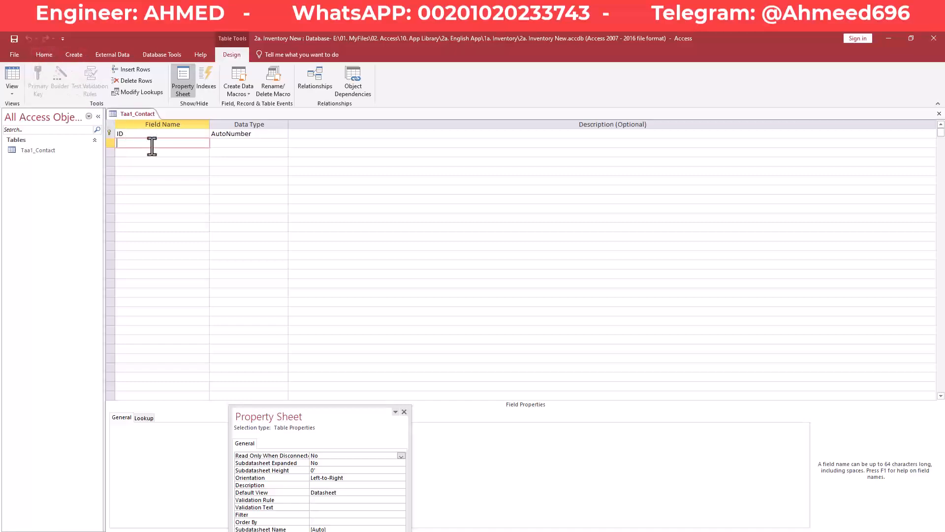
left_click(117, 132)
left_click_drag(272, 137, 215, 134)
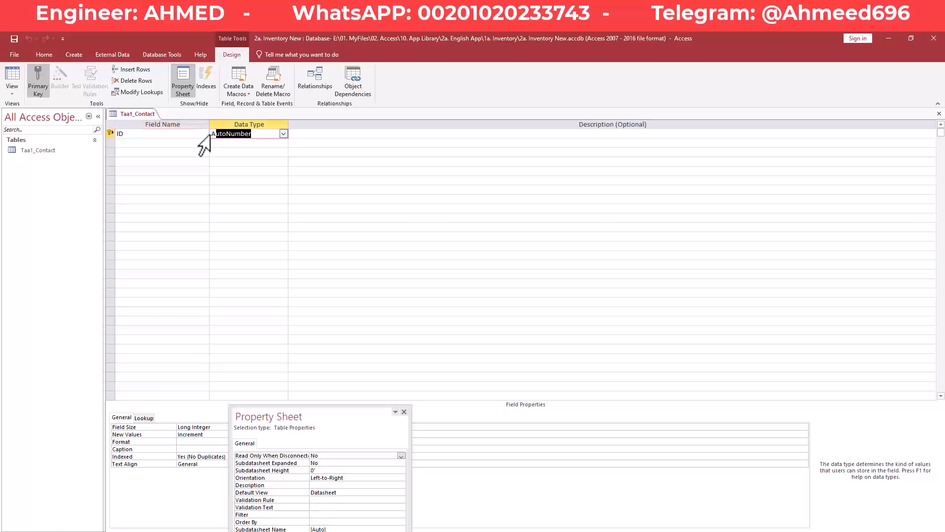
left_click(131, 134)
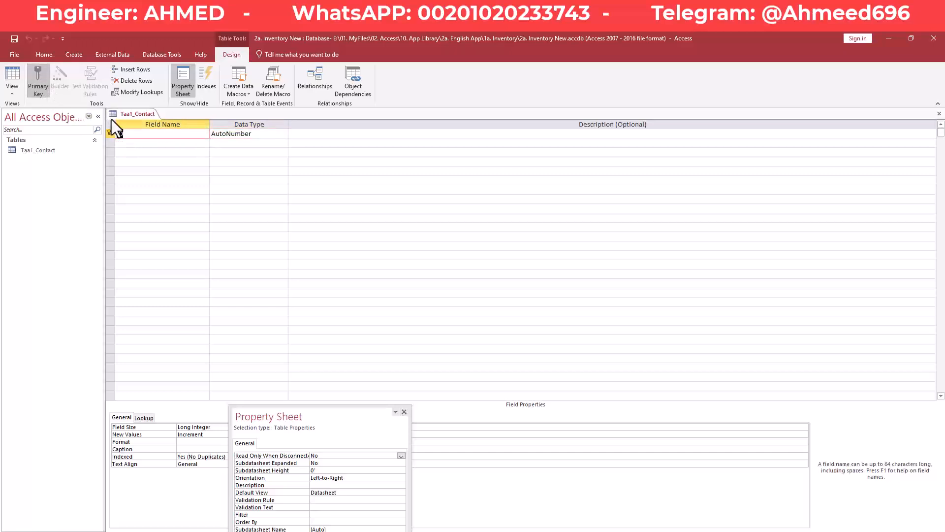
left_click(155, 145)
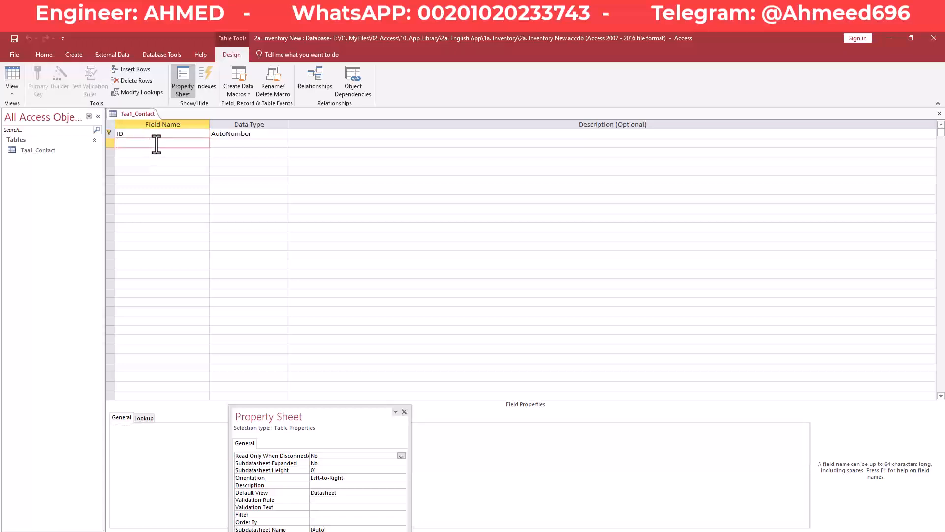
left_click(154, 135)
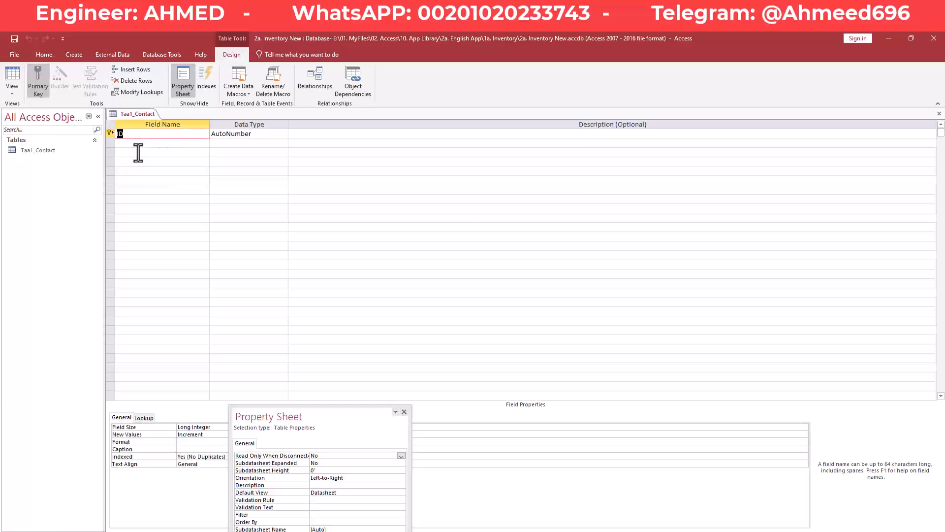
- Rename ID to ContactID and add ContactType and Contact fields
type("ContactID")
key("Down")
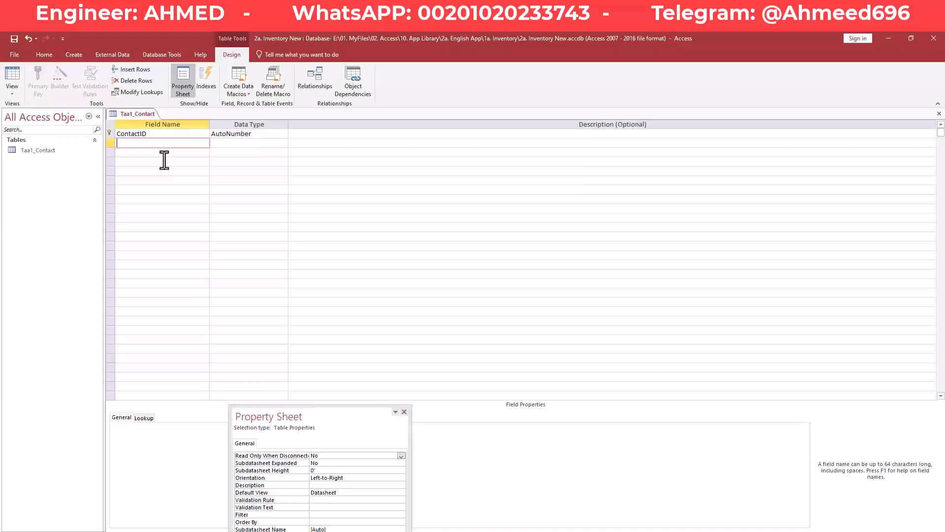
type("ContactType")
key("Down")
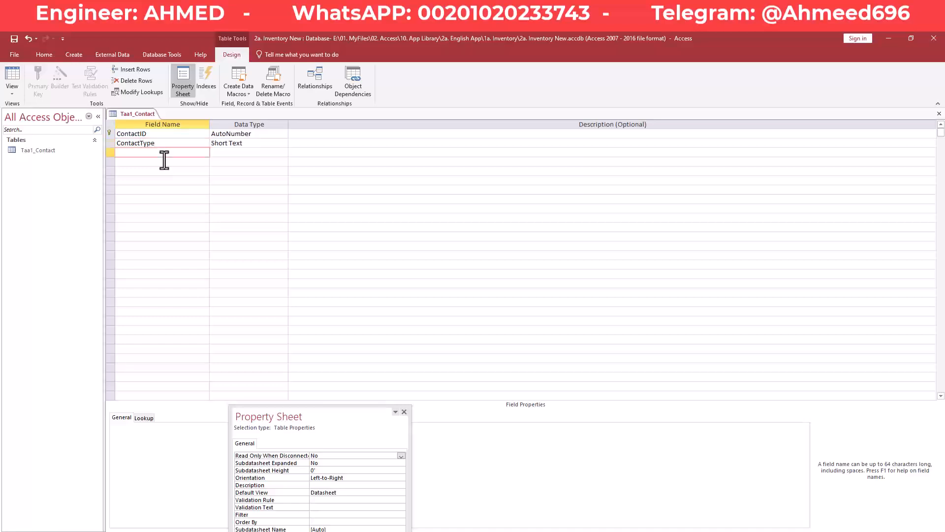
type("Contact")
key("Down")
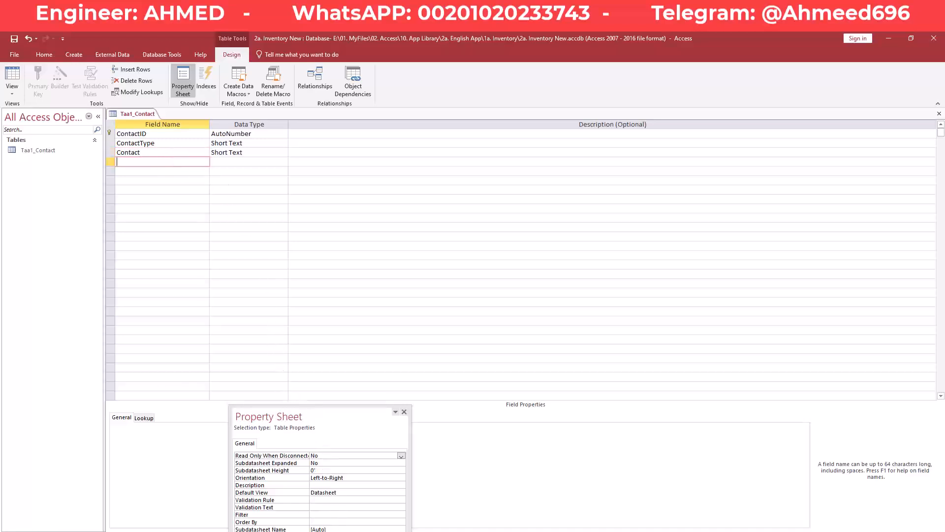
mouse_move(322, 531)
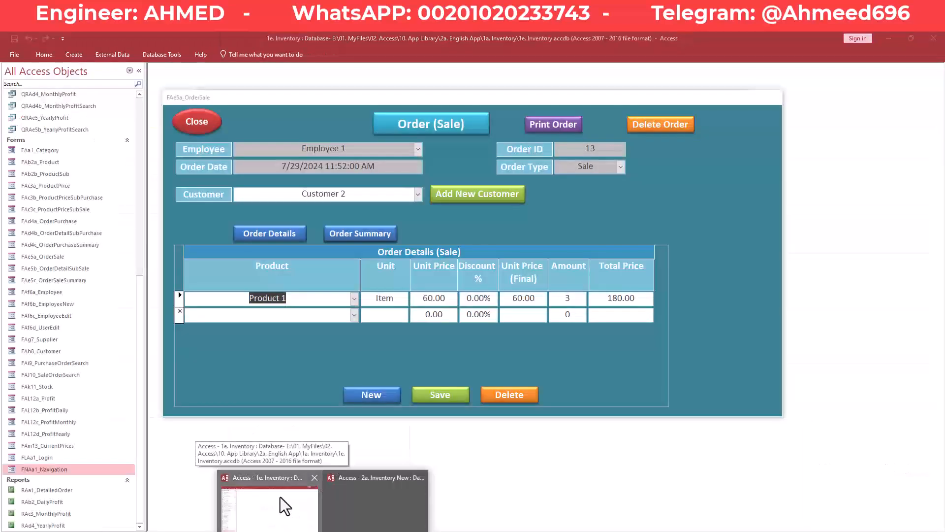
left_click(285, 506)
left_click(198, 125)
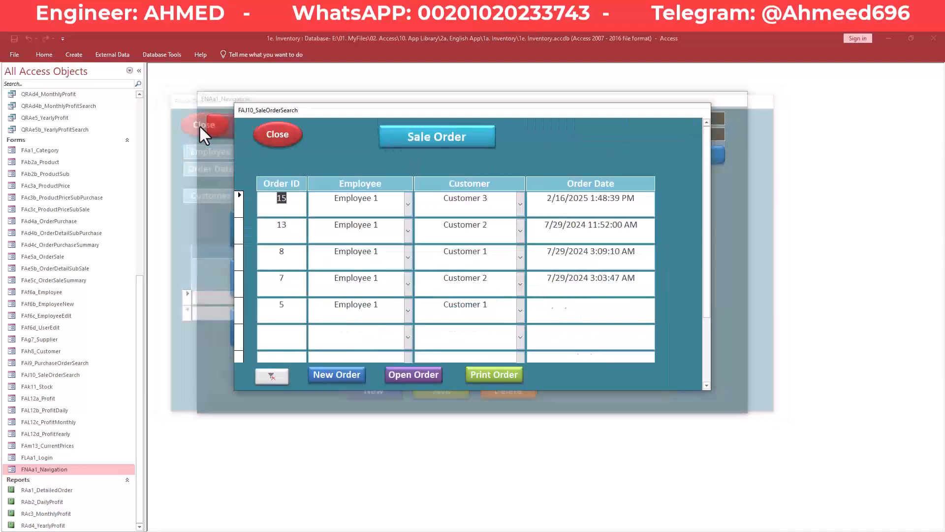
left_click(276, 140)
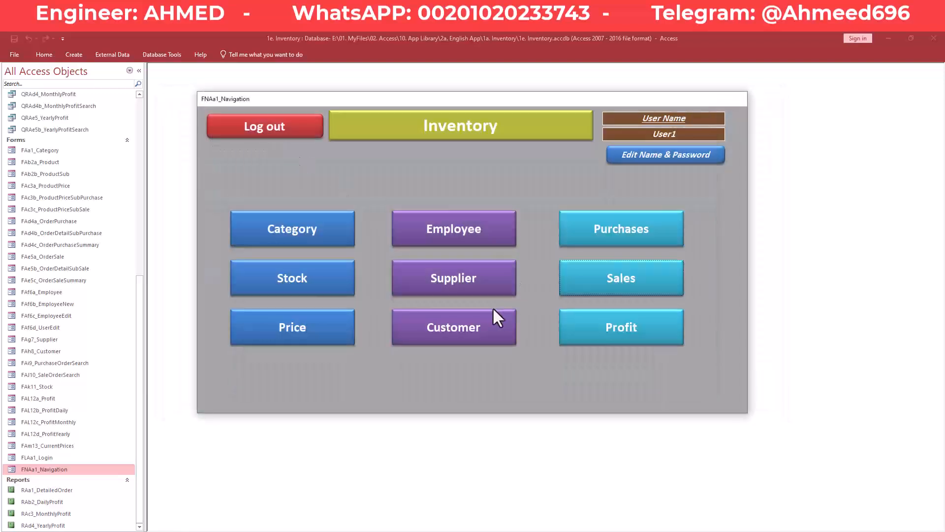
left_click(487, 286)
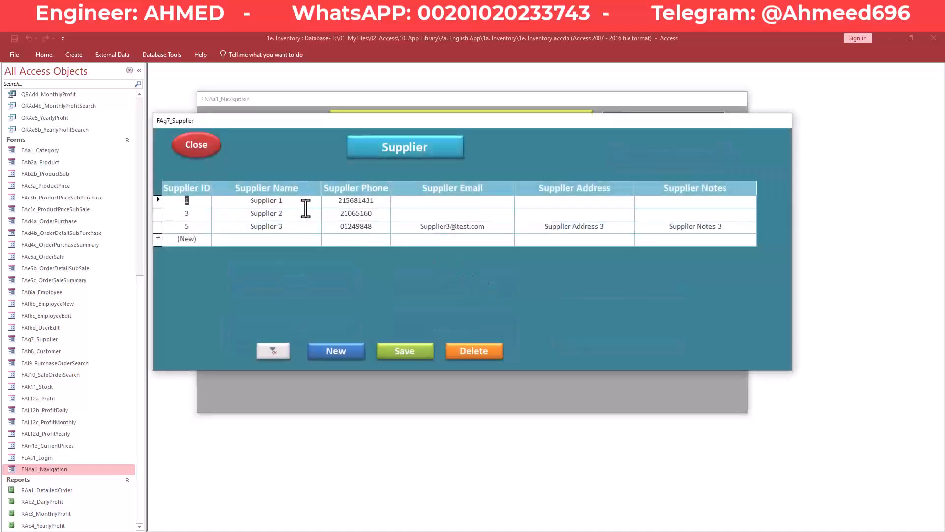
left_click(361, 202)
mouse_move(323, 531)
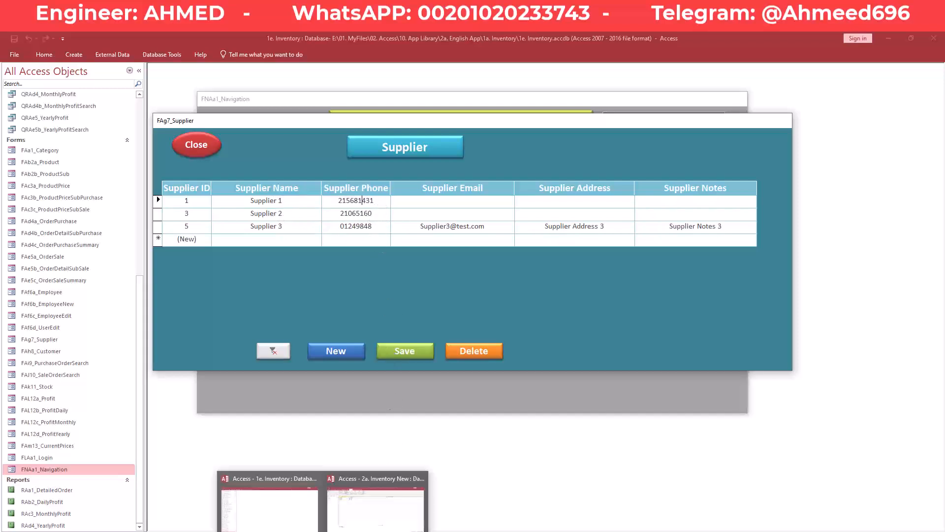
left_click(284, 517)
left_click(323, 531)
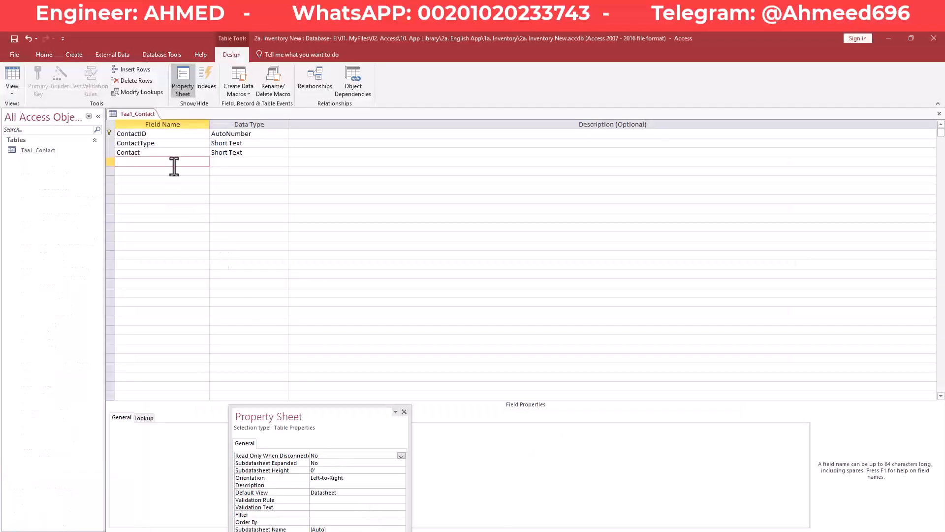
- Add ContactPhone, ContactEmail, ContactAddress and ContactName rows, then select ContactType's data type cell
type("ContactPhone")
key("Down")
type("Contact")
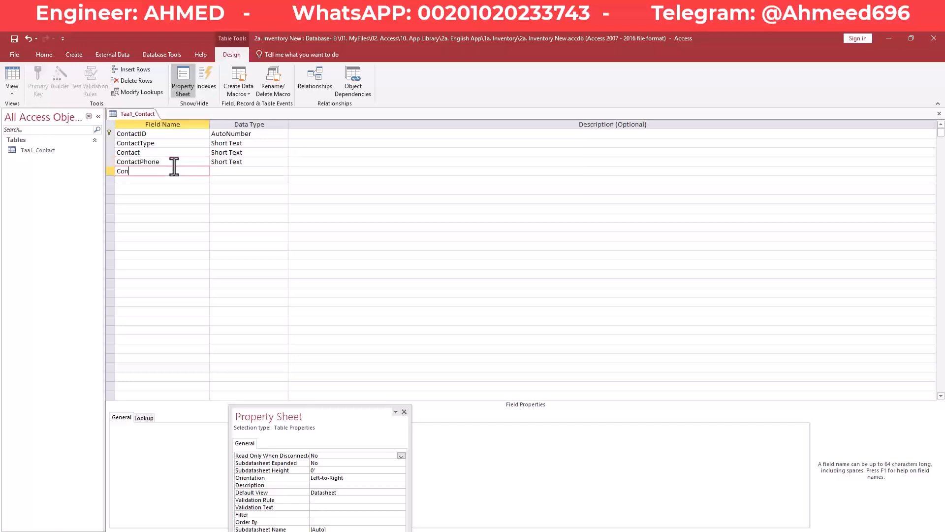
type("Email")
key("Down")
type("Contact")
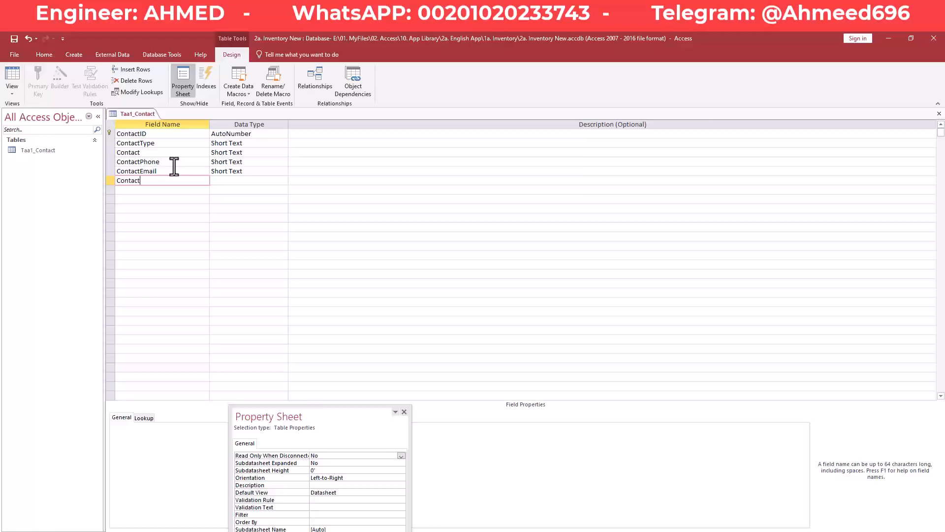
type("Address")
key("Down")
type("Contact")
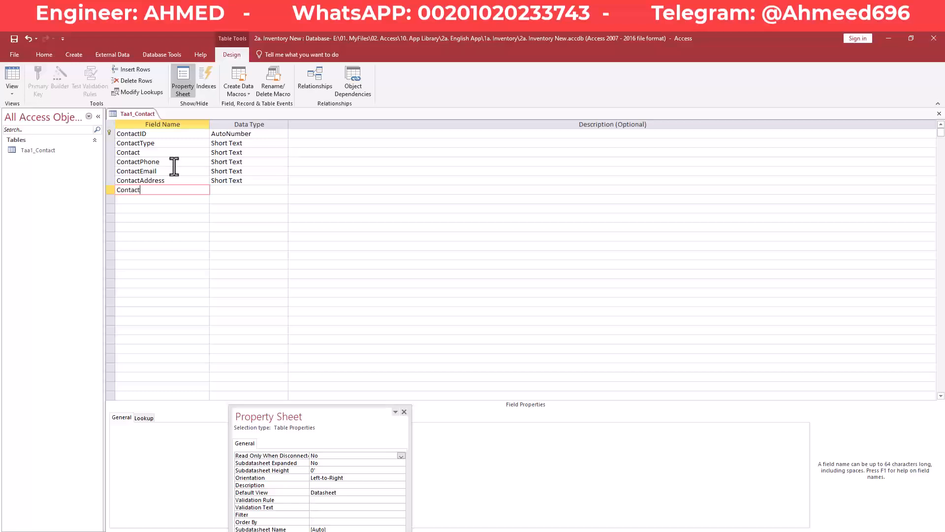
type("Name")
key("Down")
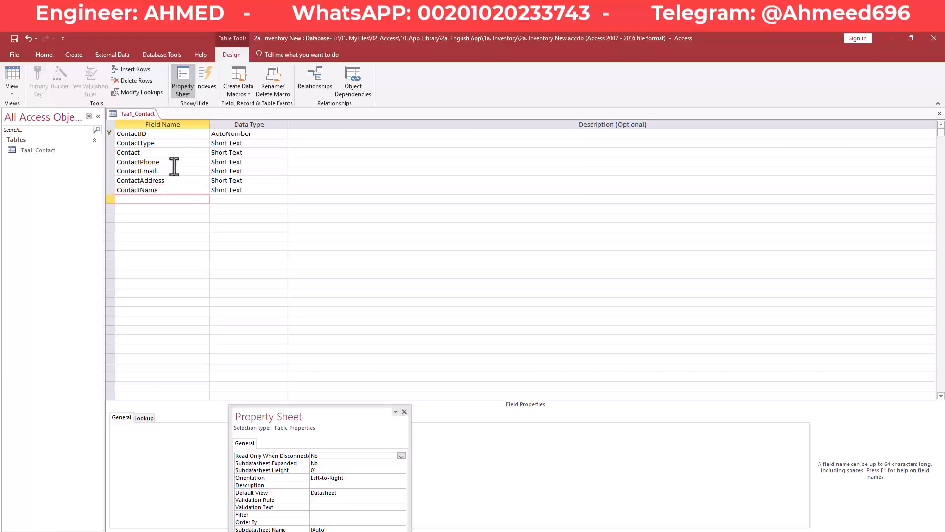
left_click(254, 142)
left_click(255, 152)
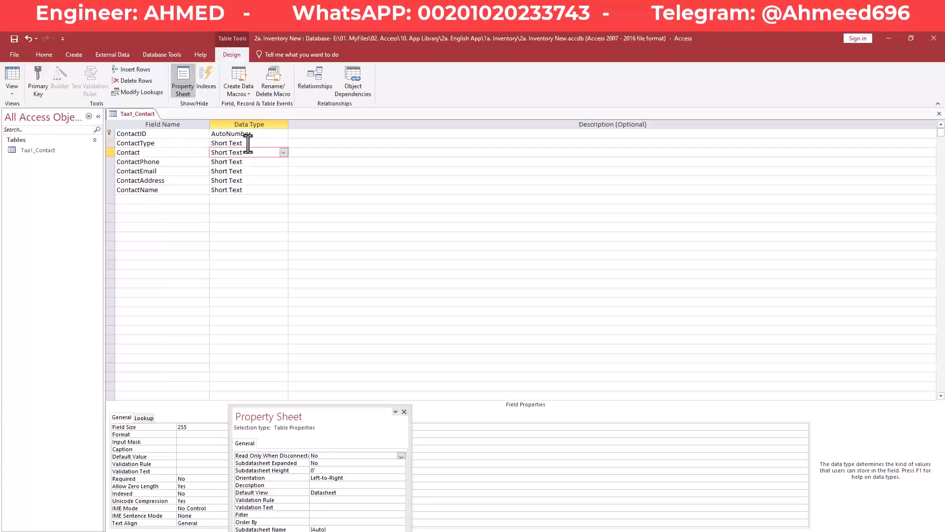
left_click(254, 143)
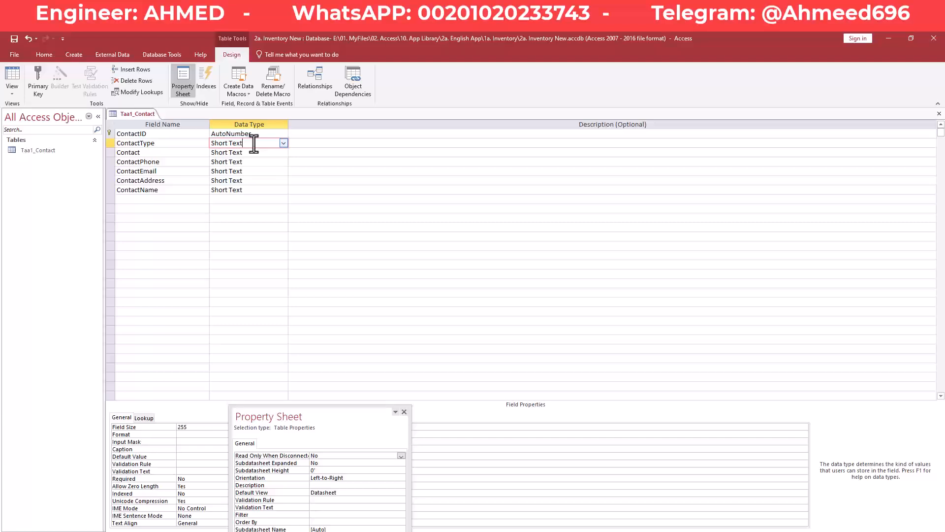
- Turn ContactType into a Lookup Wizard field with values Supplier and Customer, limited to the list
left_click(283, 143)
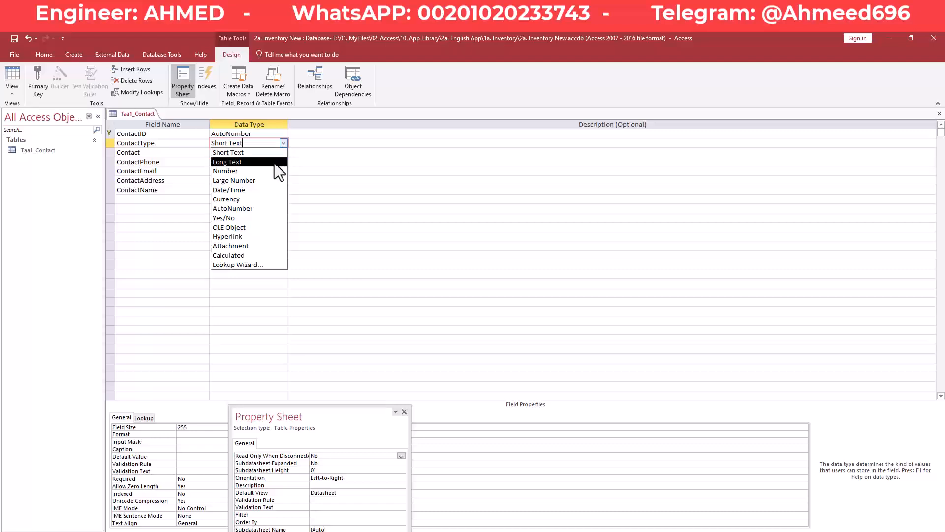
left_click(272, 264)
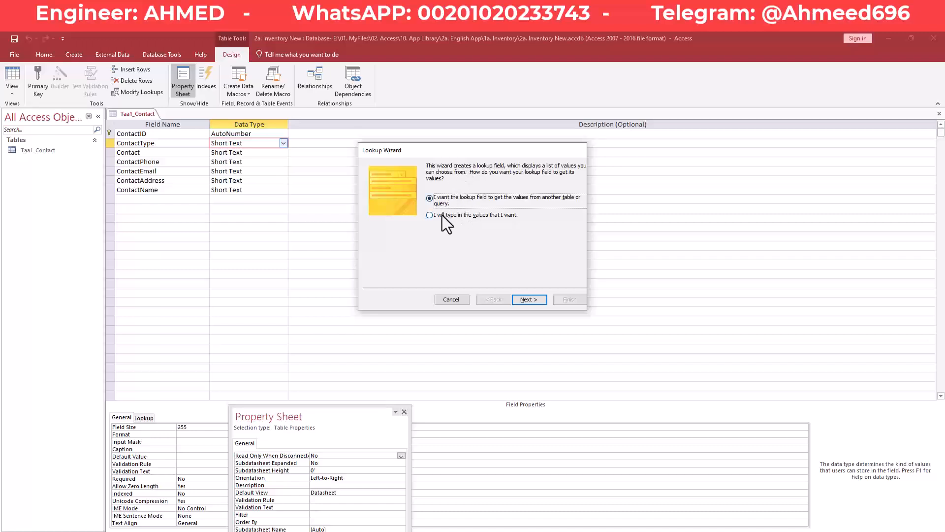
left_click(501, 218)
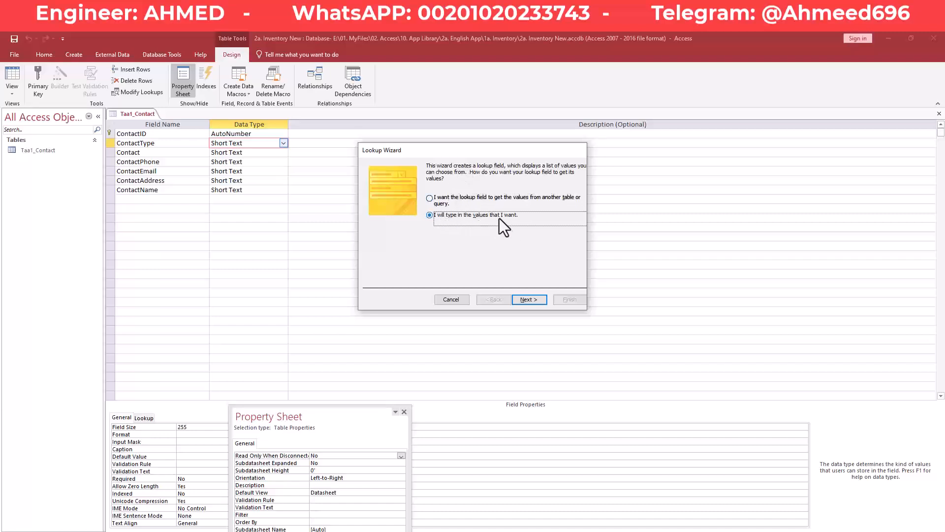
left_click(529, 305)
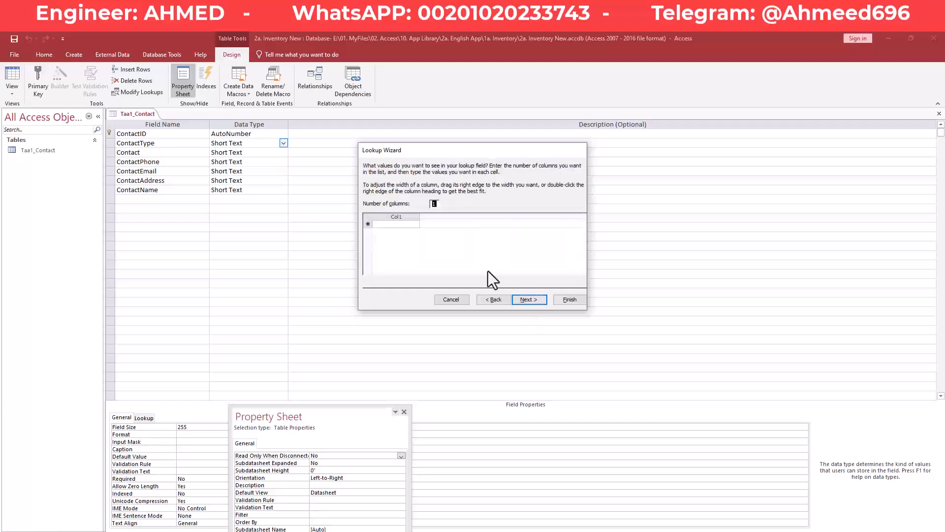
left_click(408, 225)
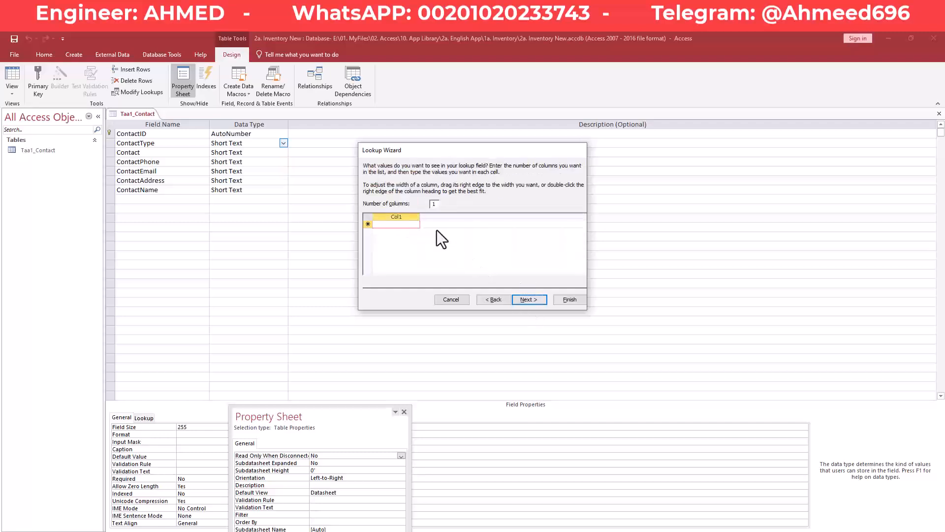
type("Supplier")
key("Return")
type("Customer")
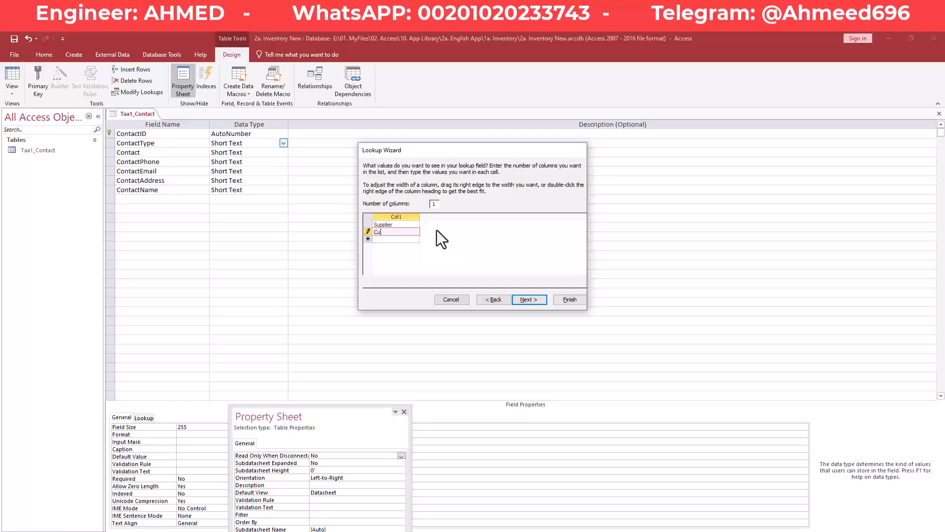
key("Return")
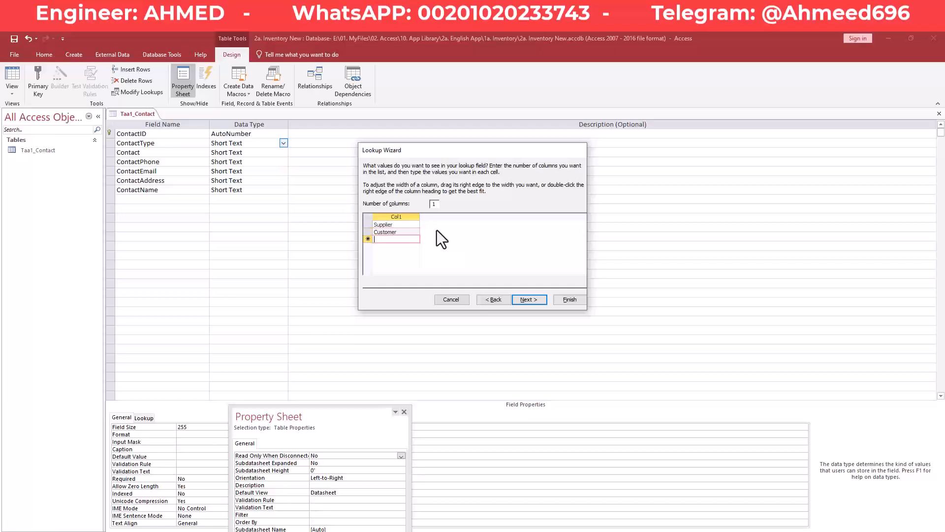
left_click(536, 304)
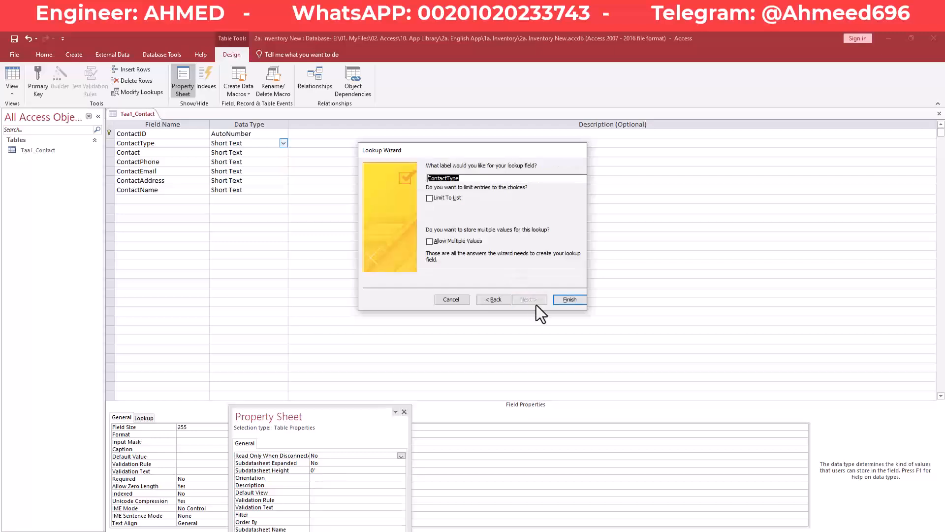
left_click(430, 198)
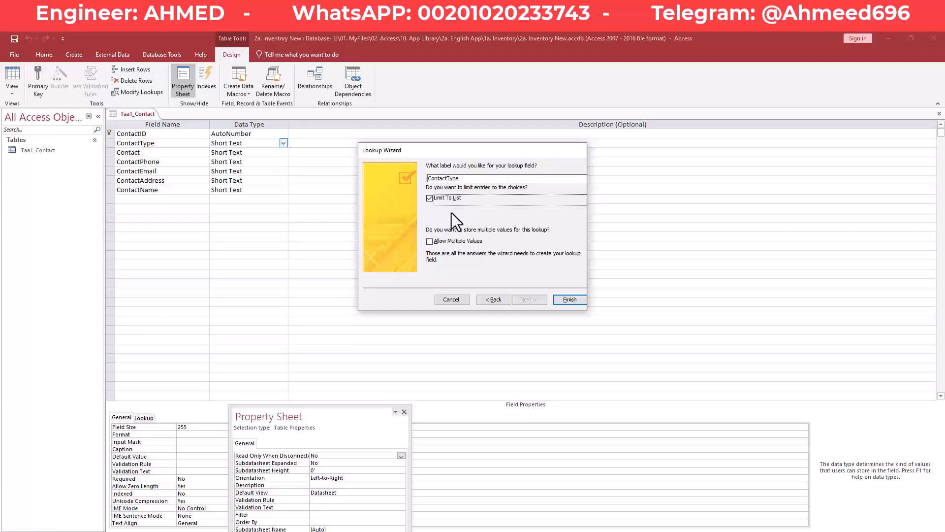
left_click(569, 300)
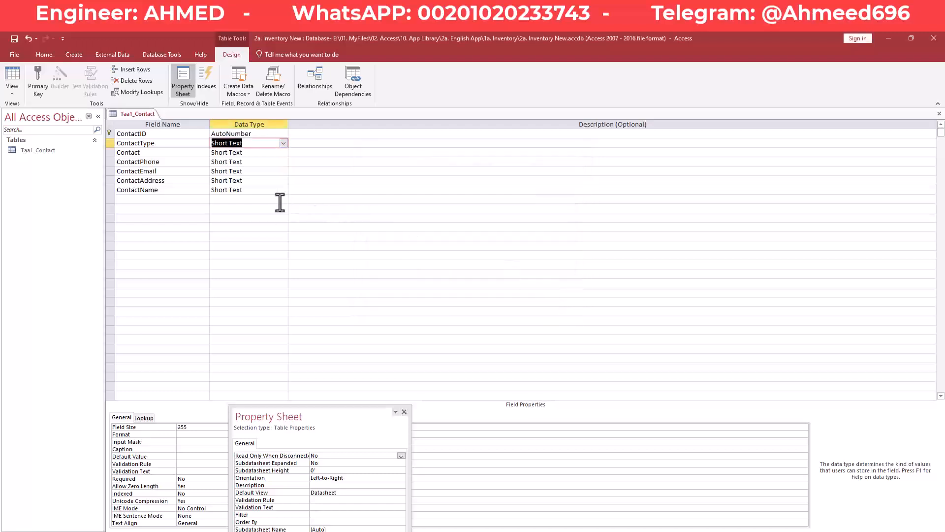
- Review the data types of the Contact through ContactName fields
left_click(254, 153)
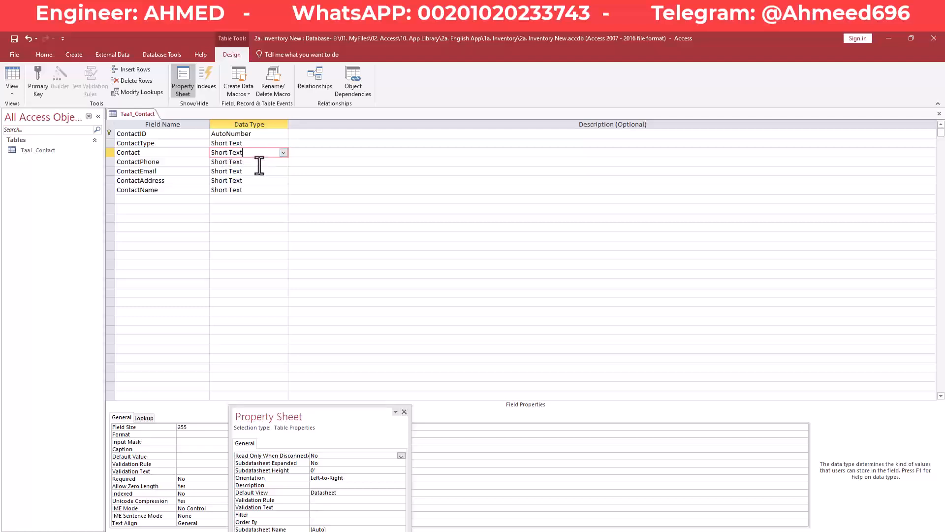
left_click(260, 162)
left_click(257, 168)
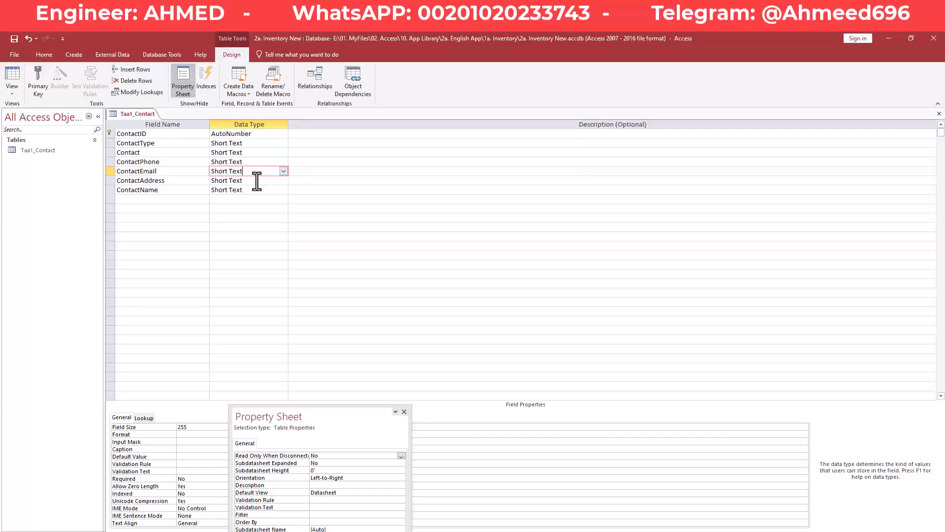
left_click(255, 181)
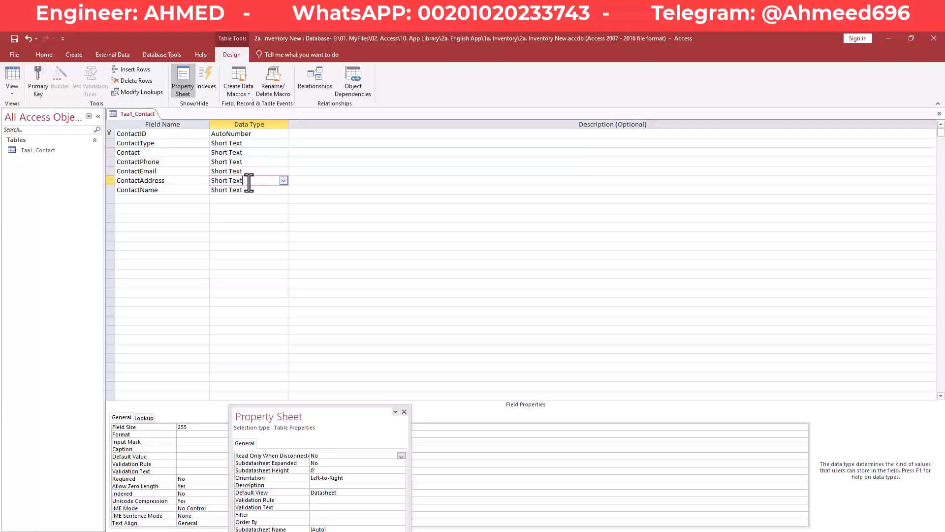
left_click(255, 190)
- Rename the ContactName field to ContactNotes
left_click(177, 192)
key("BackSpace")
key("BackSpace")
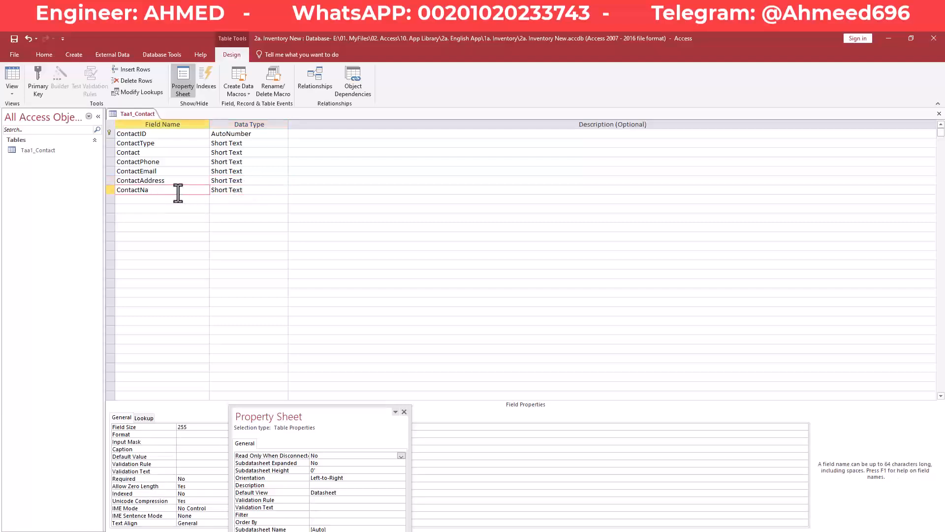
key("BackSpace")
type("otes")
key("Down")
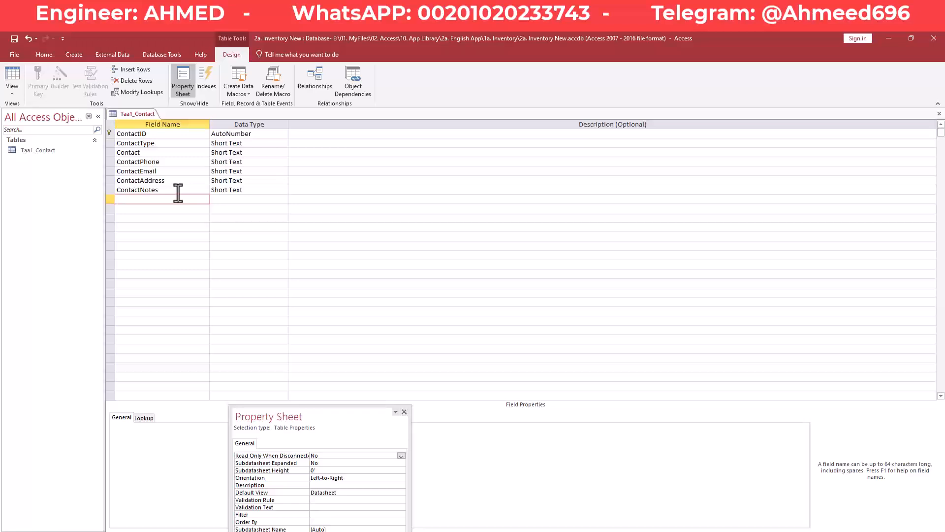
- Save the Taa1_Contact table design
right_click(138, 115)
left_click(149, 118)
right_click(147, 114)
left_click(161, 120)
right_click(152, 115)
left_click(160, 118)
- In Datasheet view, set the first record's ContactType to Supplier
left_click(18, 74)
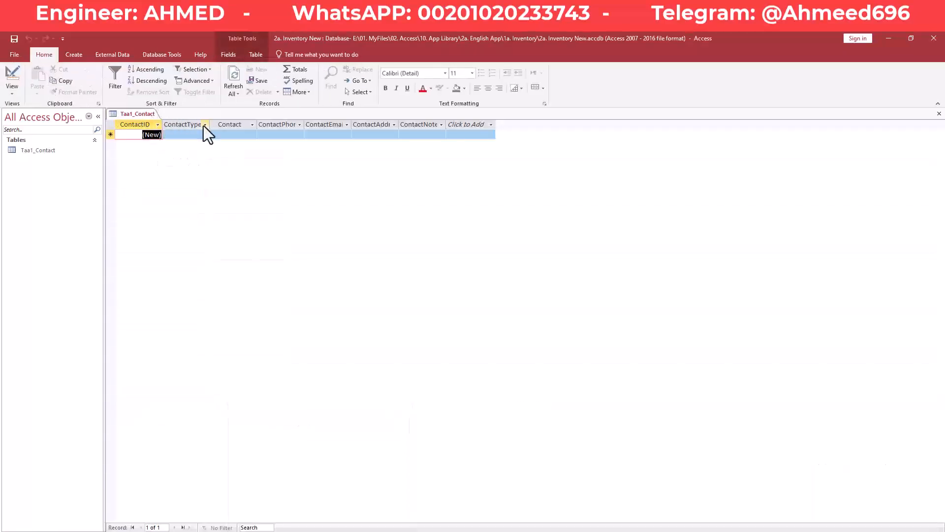
left_click_drag(210, 122, 231, 122)
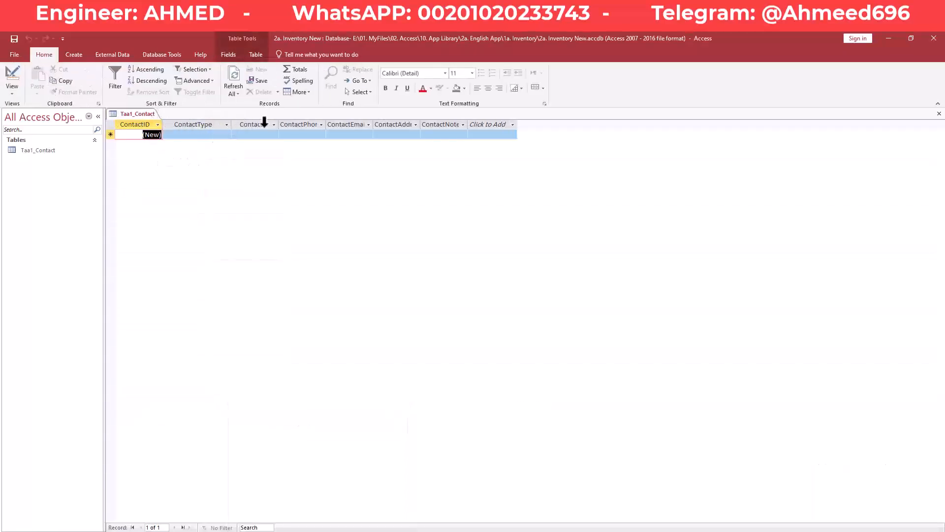
left_click(211, 135)
left_click(228, 136)
left_click(226, 135)
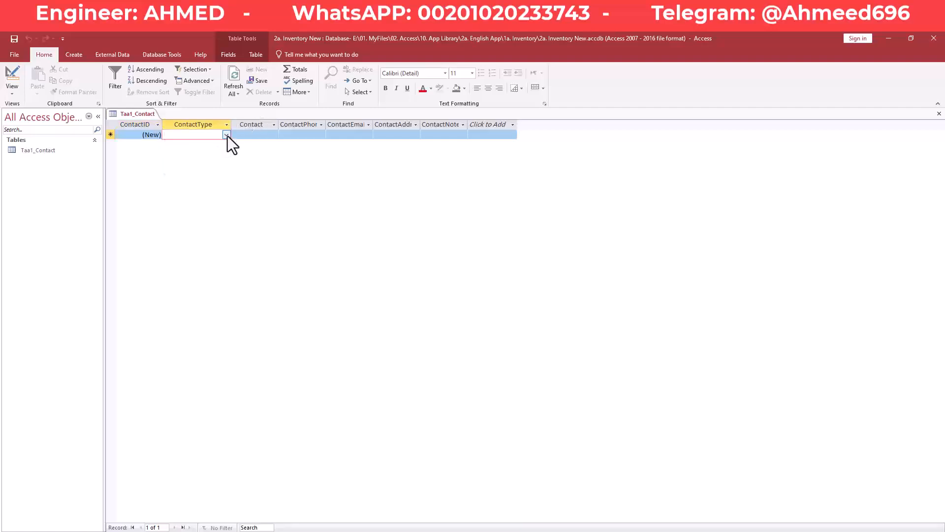
left_click(227, 136)
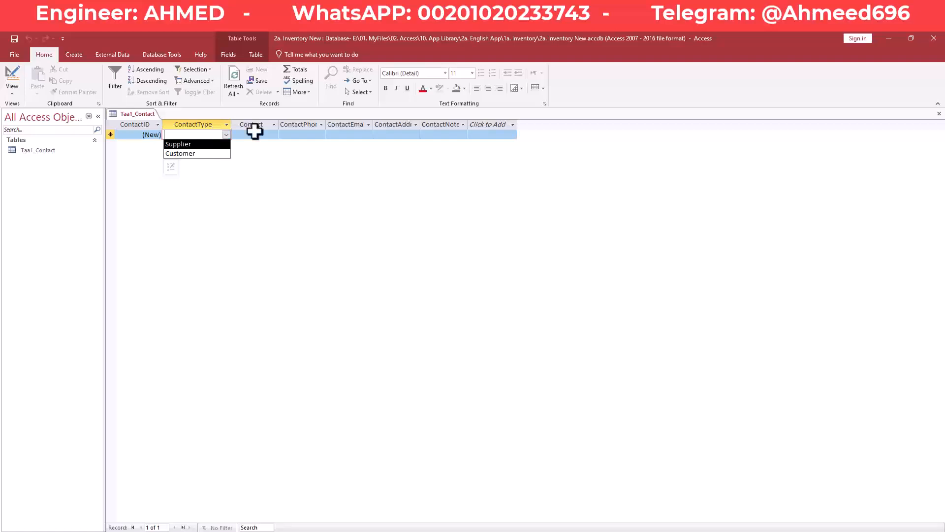
left_click(212, 146)
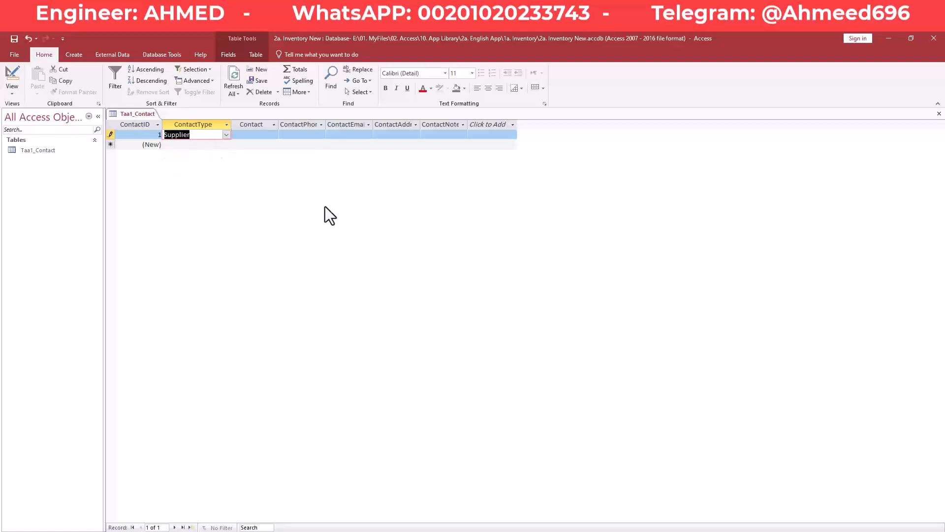
key("Tab")
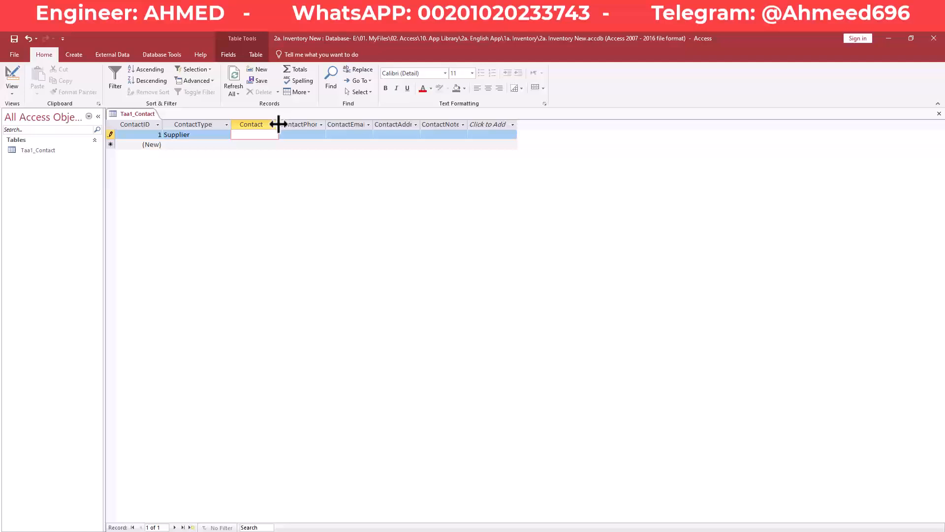
- Enter Supplier 1 as the contact and fill in its phone number
left_click_drag(279, 124, 295, 125)
type("Su")
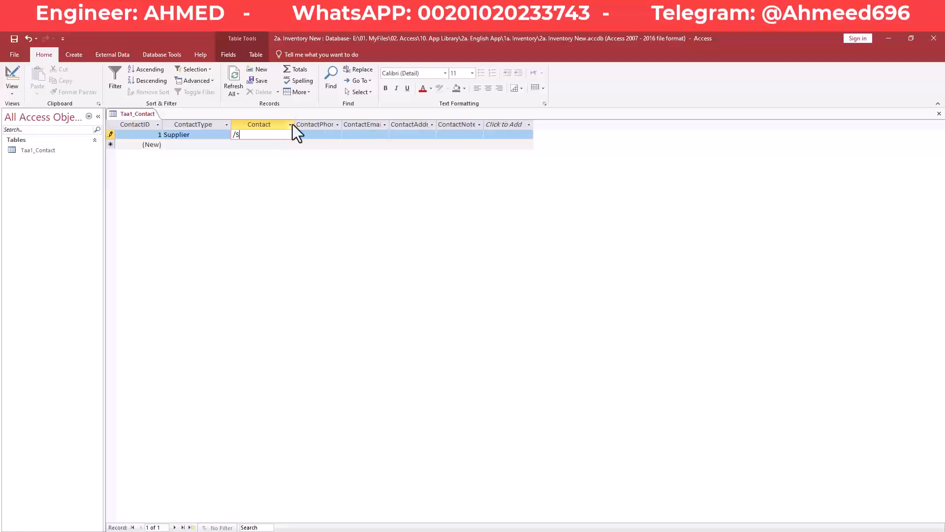
key("BackSpace")
key("BackSpace")
type("Supplier 1")
key("Tab")
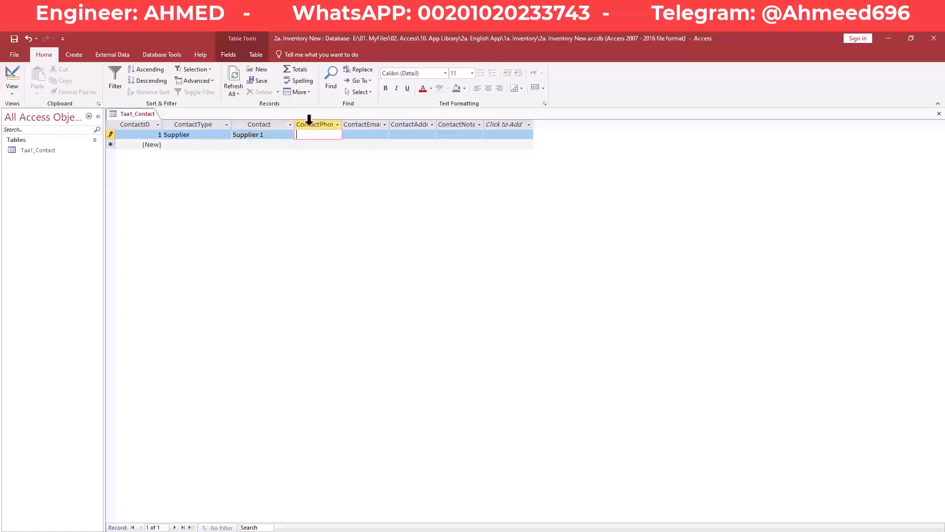
double_click(341, 129)
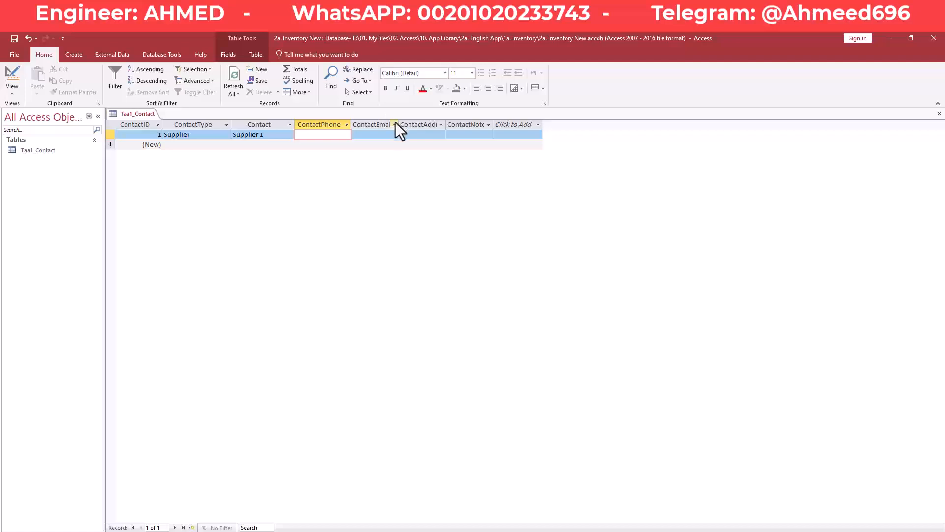
key("Tab")
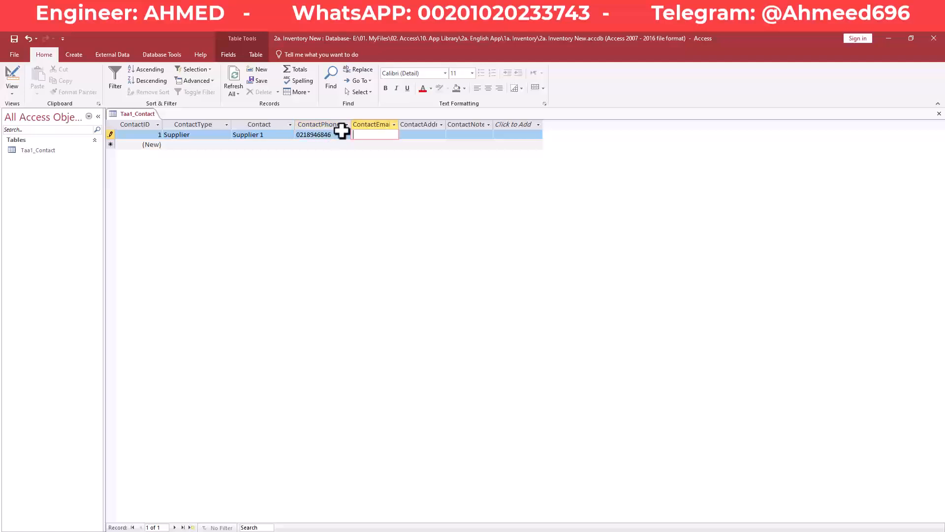
- Fill in the supplier's e-mail address and street address, widening those columns
left_click_drag(400, 124, 425, 124)
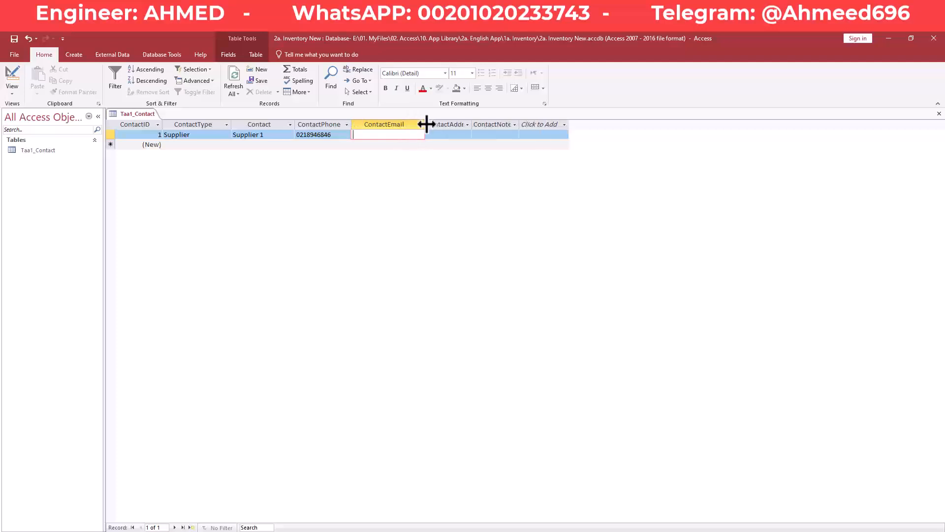
type("supplier1@test.com")
key("Tab")
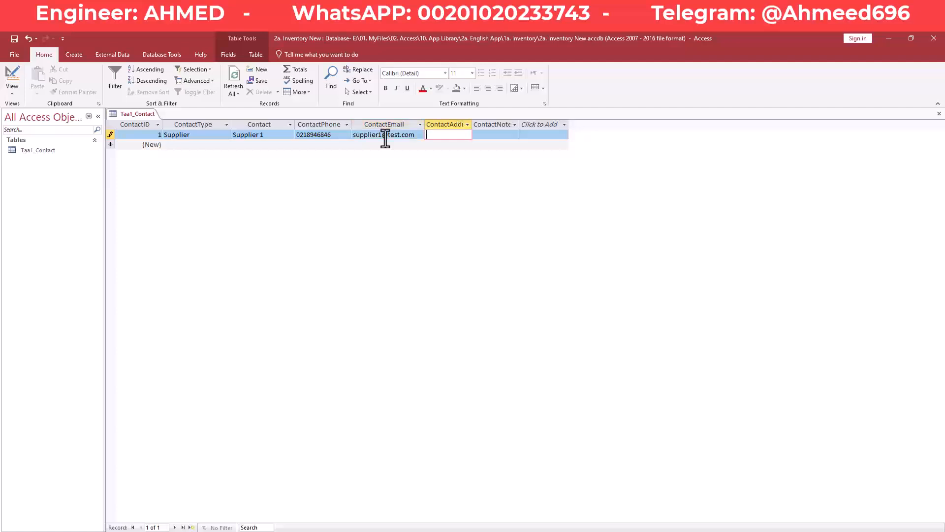
left_click_drag(472, 123, 509, 124)
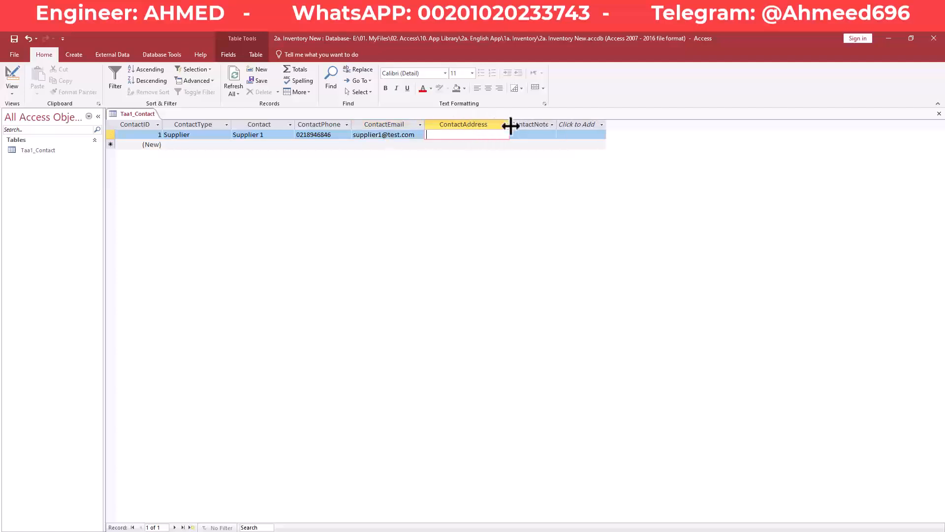
type("S")
type("upplier")
type(" a")
type("Address")
key("Tab")
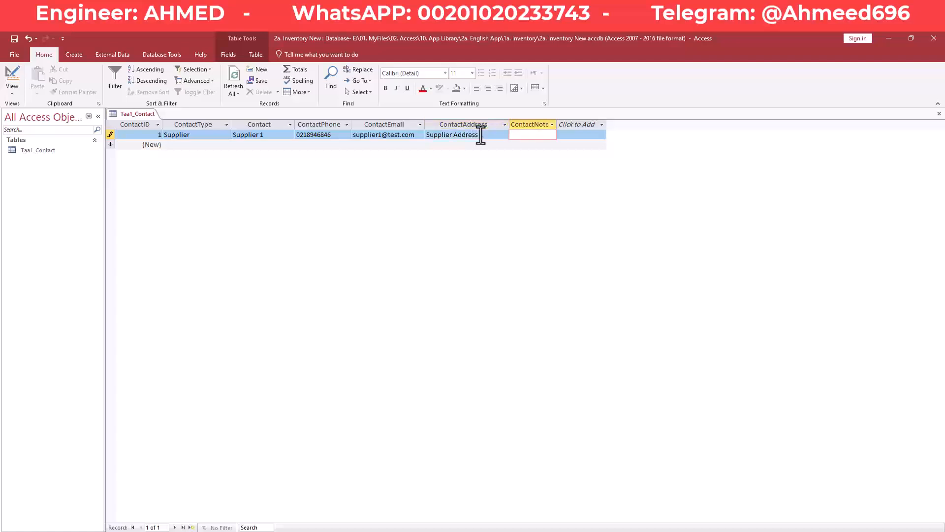
- Add 'Supplier Notes 1' as the notes, commit the record and save the table
left_click_drag(559, 123, 584, 123)
left_click(551, 135)
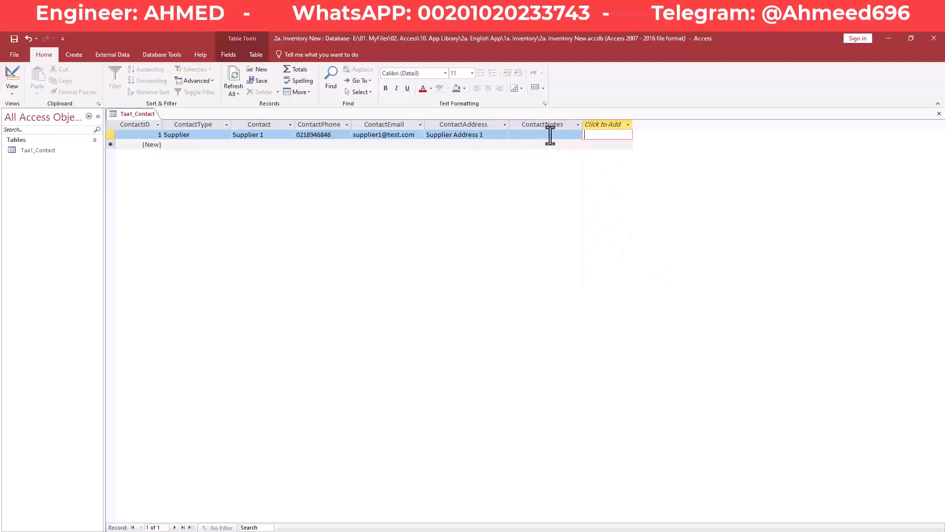
left_click(551, 136)
type("S")
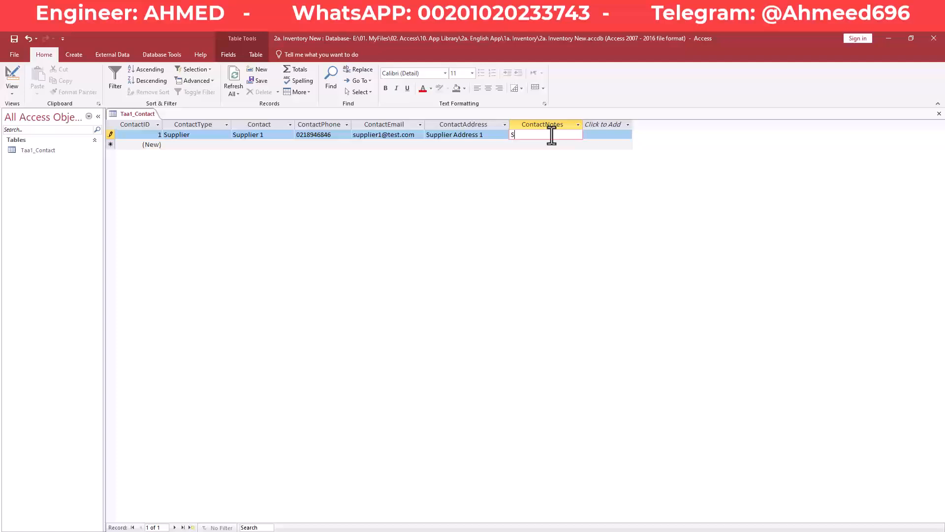
type("upplier Notes 1")
key("Return")
right_click(135, 113)
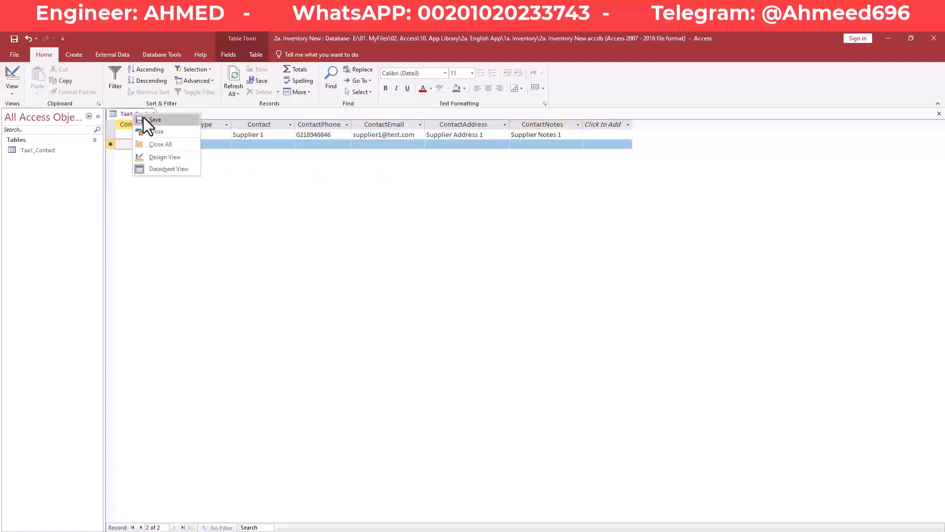
left_click(143, 119)
- Enter the second contact as type Customer, named 'Customer 1', with its phone number and e-mail address
left_click(179, 145)
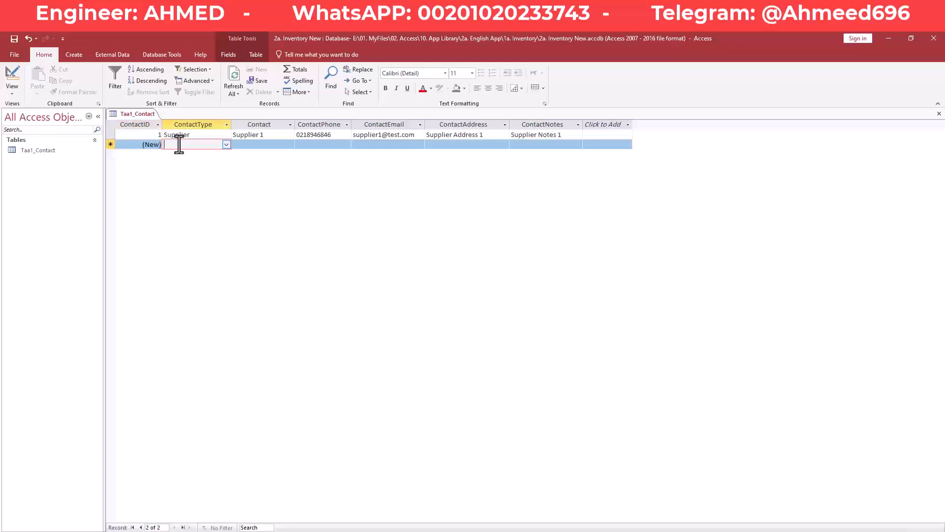
left_click(226, 145)
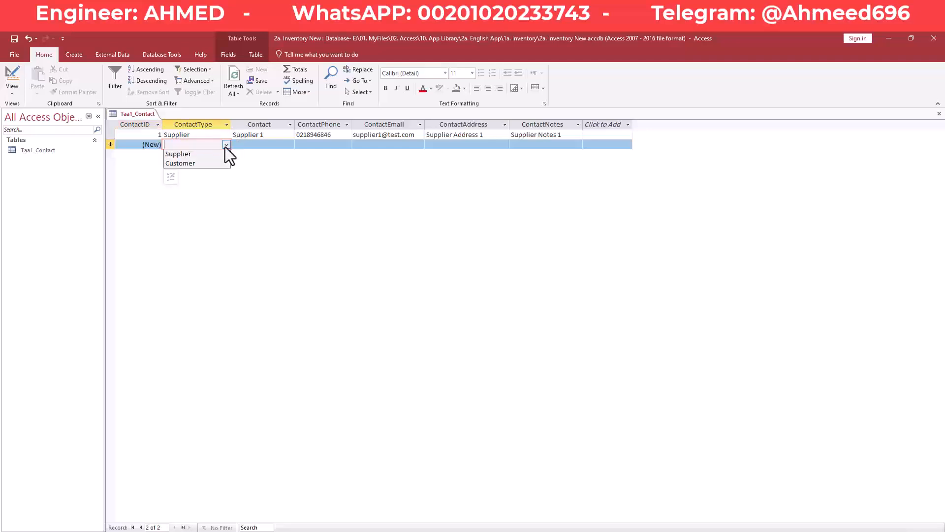
left_click(197, 163)
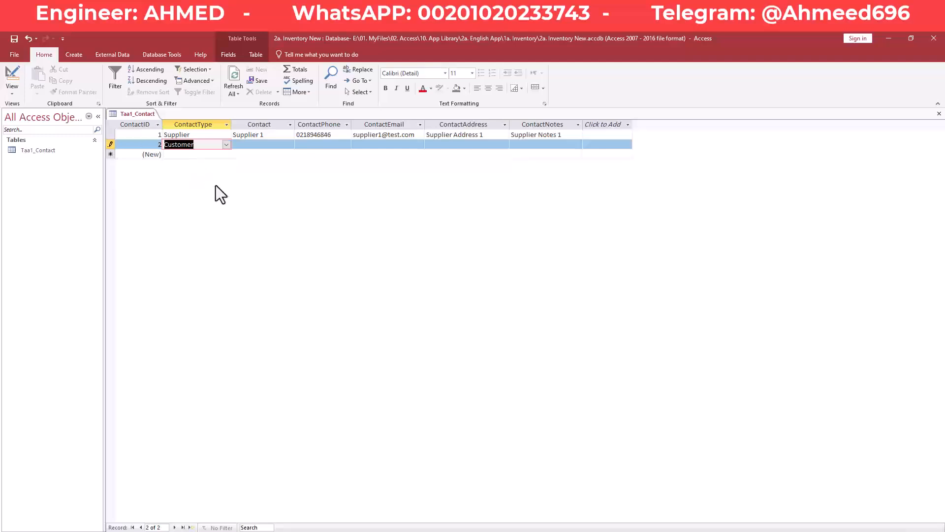
key("Tab")
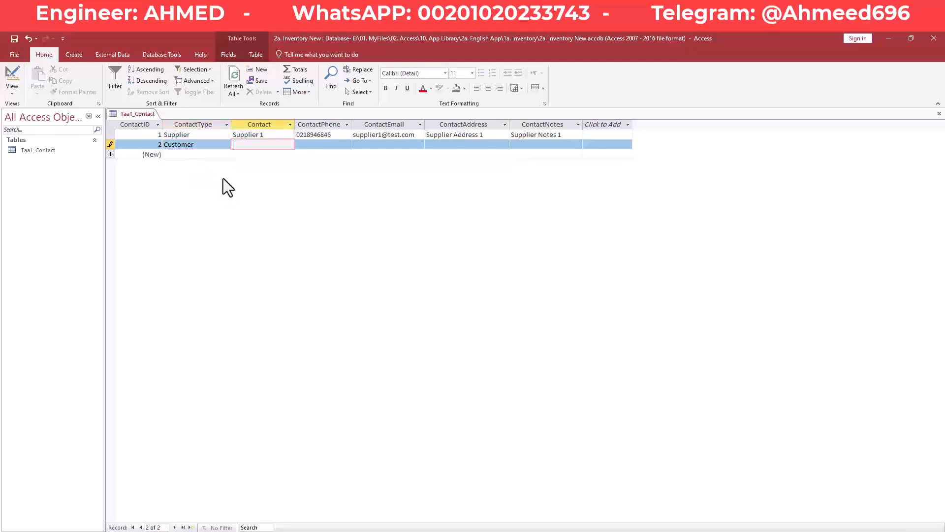
type("Customer 1")
key("Tab")
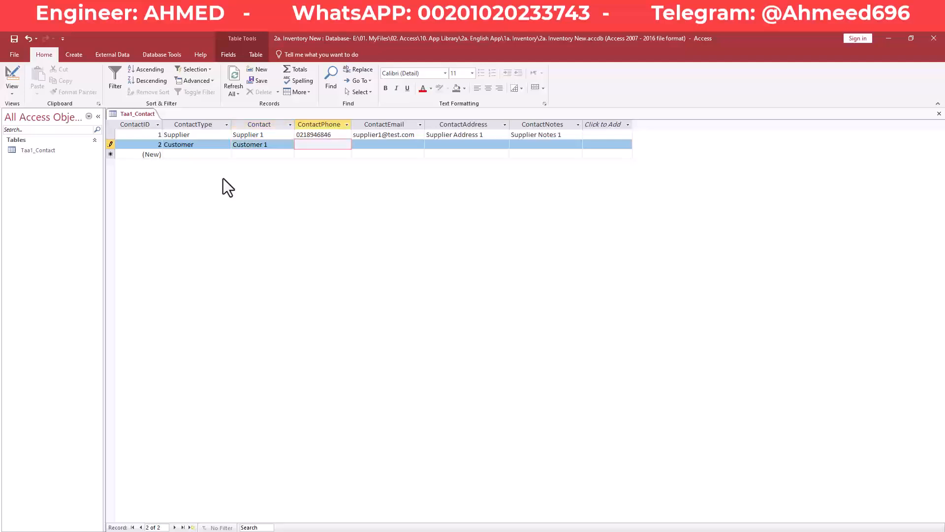
key("Tab")
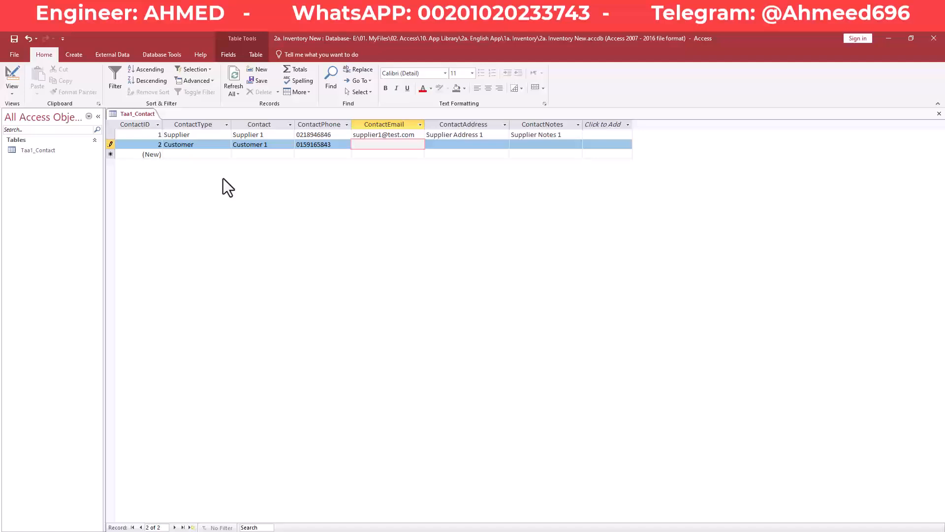
type("customer1@test.com")
- Fill in address 'Customer Address 1' and notes 'Customer Notes 1', then commit the record
key("Tab")
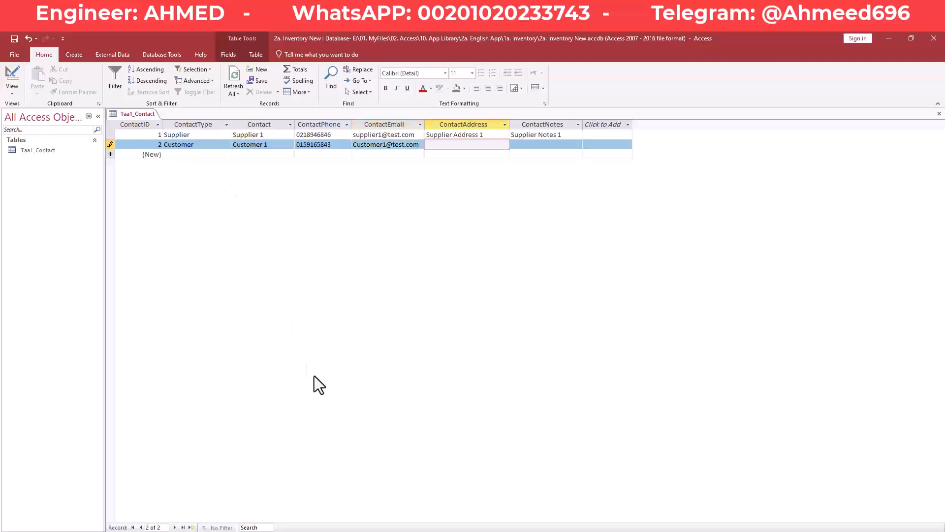
left_click(350, 531)
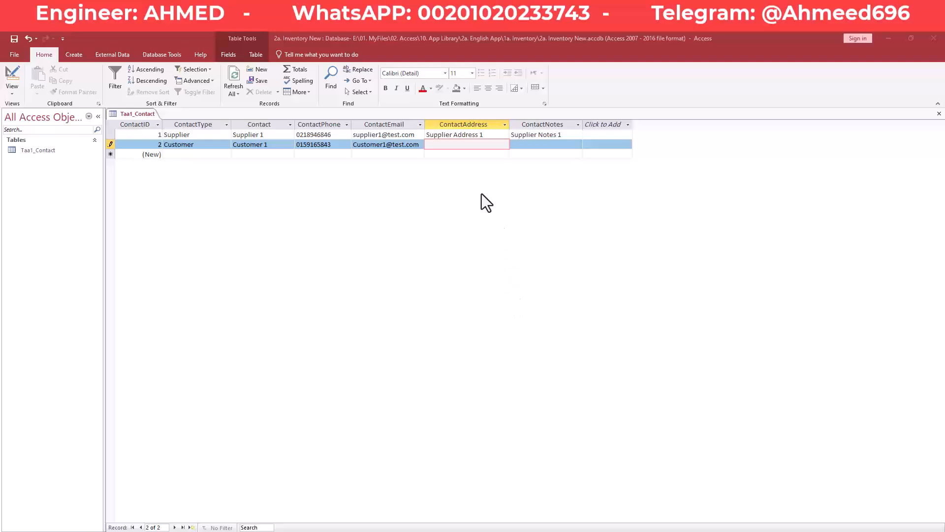
left_click(465, 144)
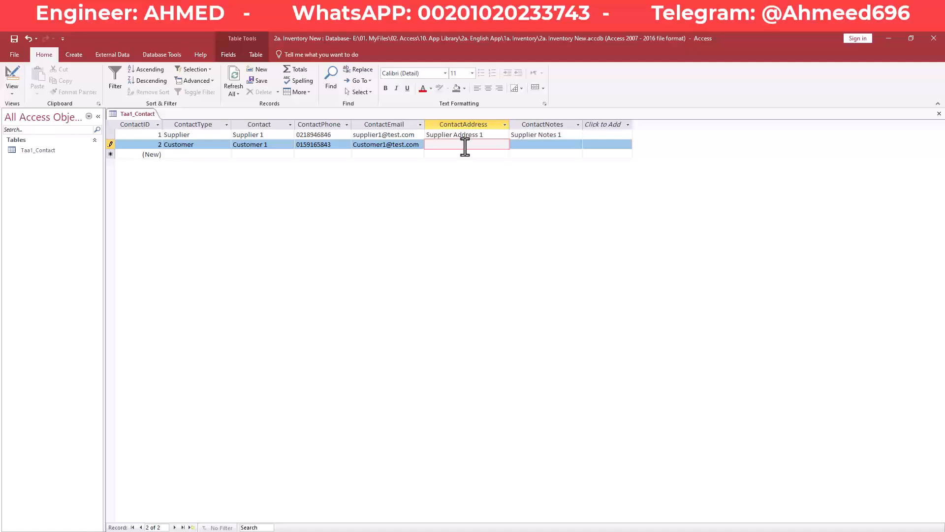
type("Customer Addrees")
key("BackSpace")
key("BackSpace")
type("ss 1")
key("Tab")
type("C")
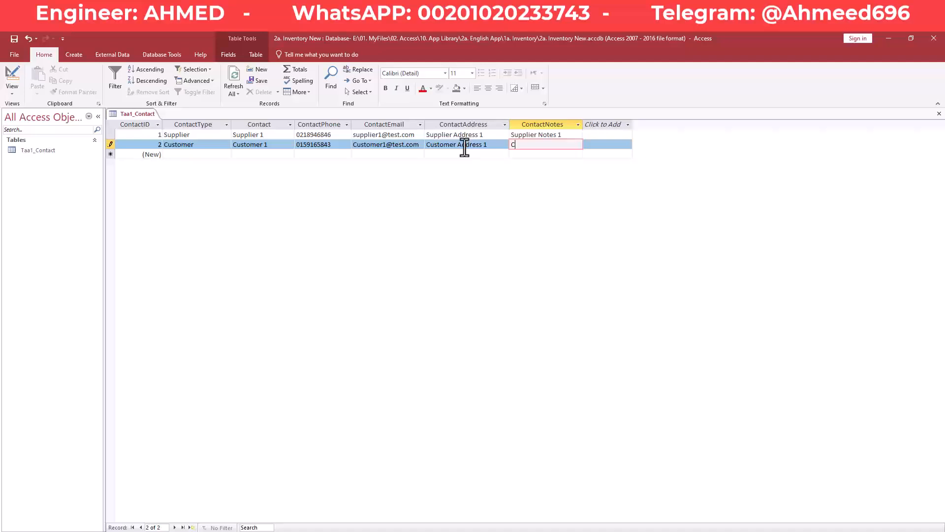
type("ustomer Notes 1")
key("Tab")
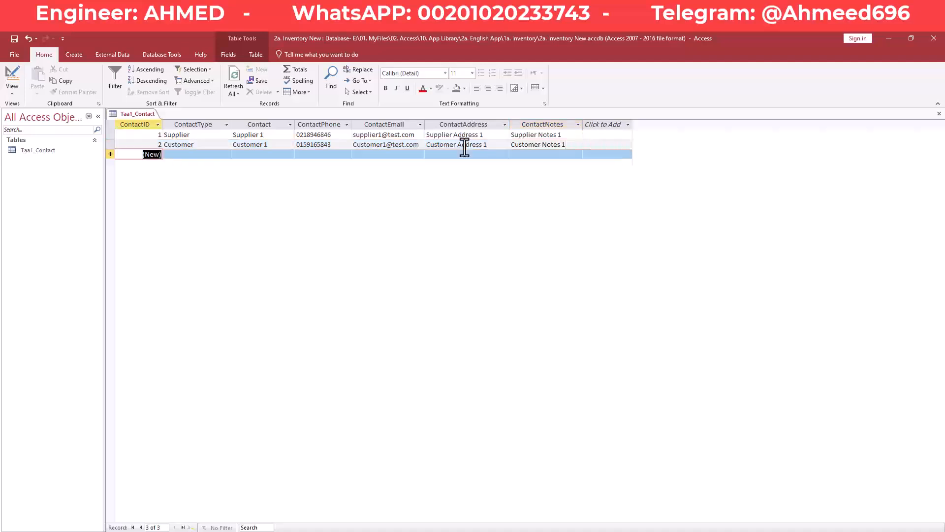
right_click(136, 116)
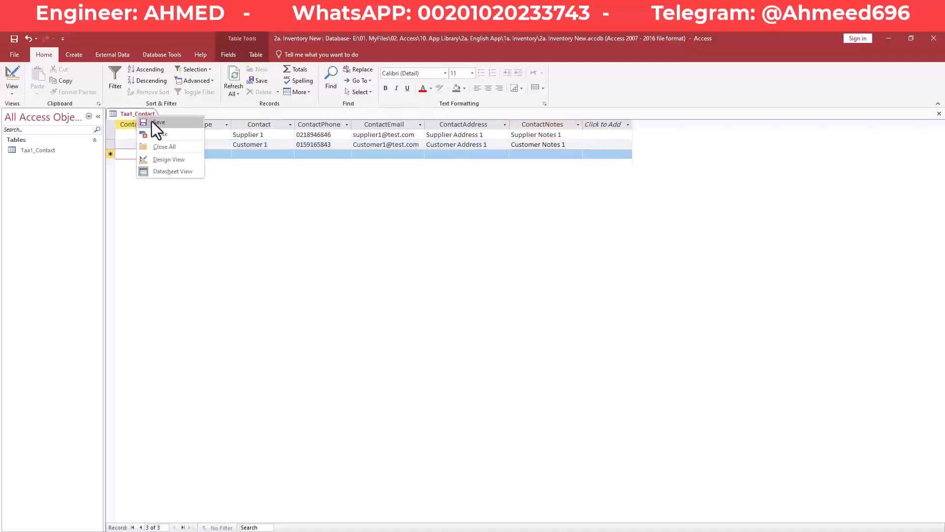
left_click(151, 121)
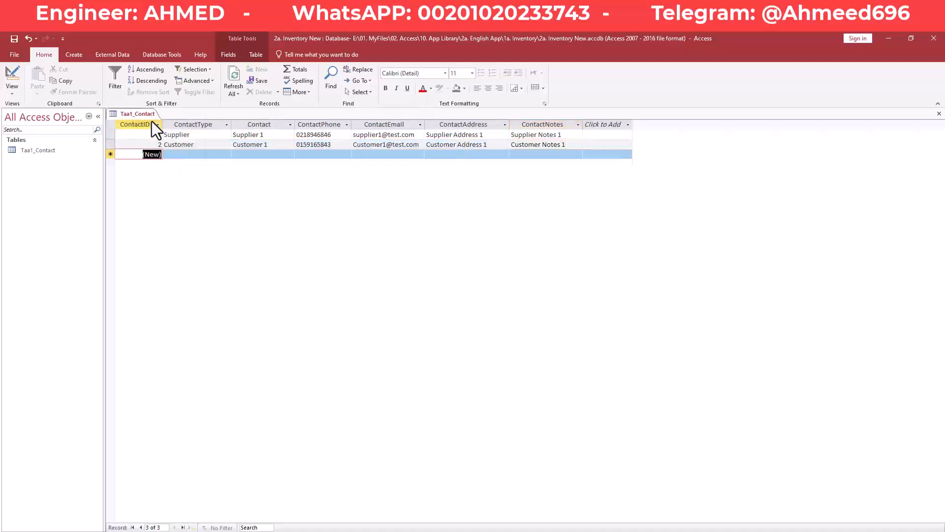
left_click(188, 137)
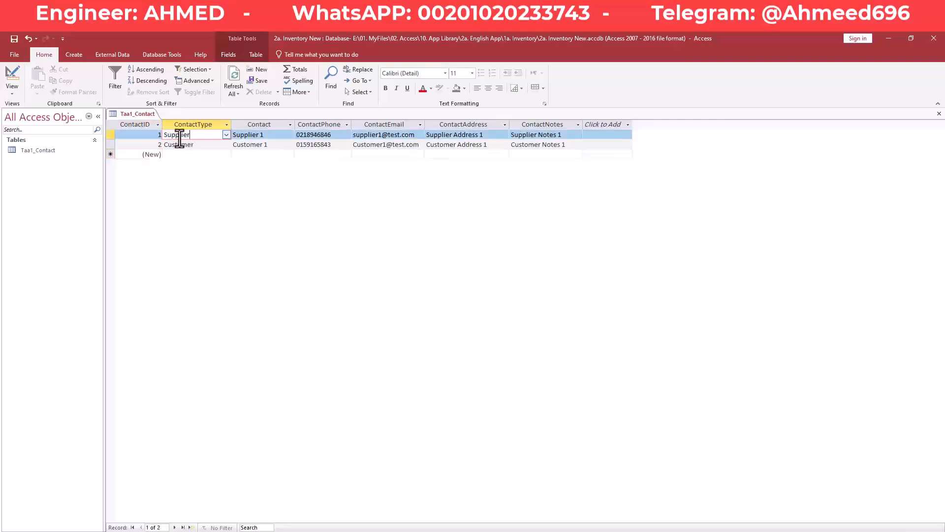
left_click(170, 143)
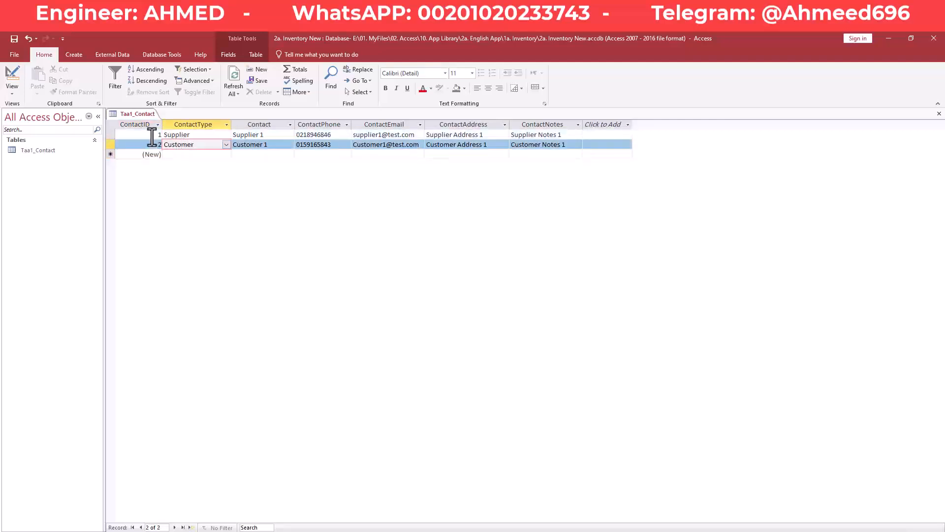
left_click(152, 135)
left_click(153, 144)
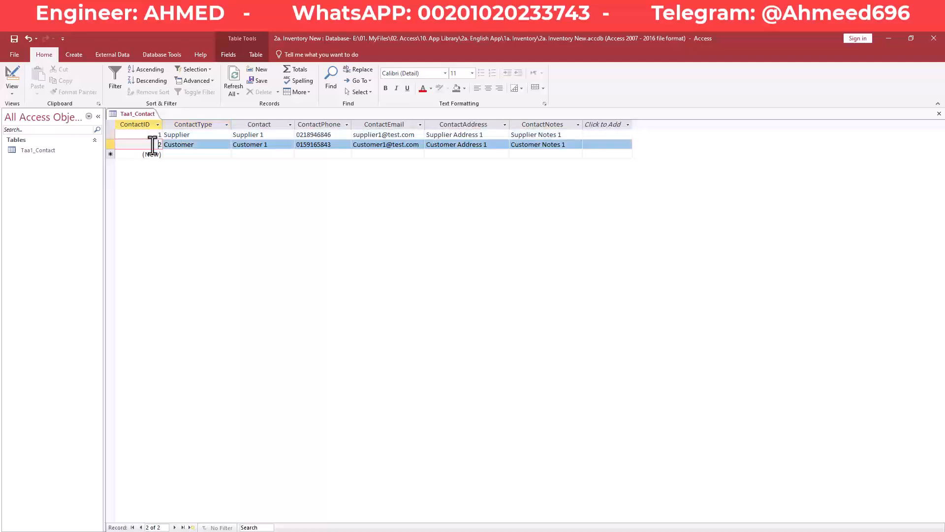
left_click(153, 136)
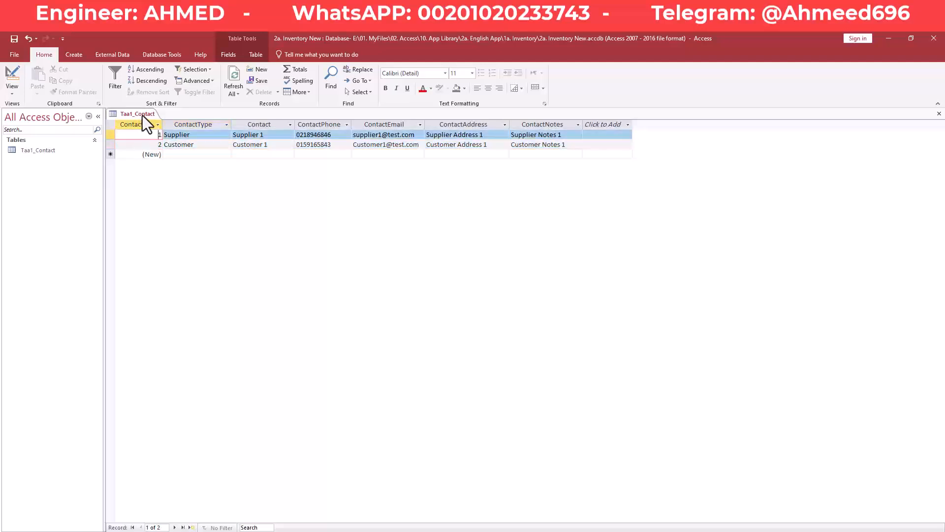
left_click(142, 147)
left_click_drag(213, 137, 169, 137)
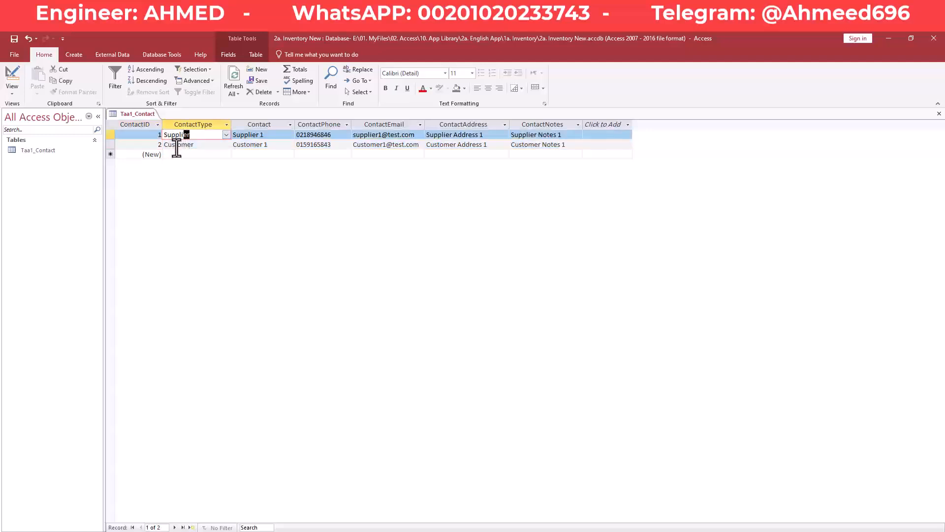
left_click(177, 146)
left_click(202, 145)
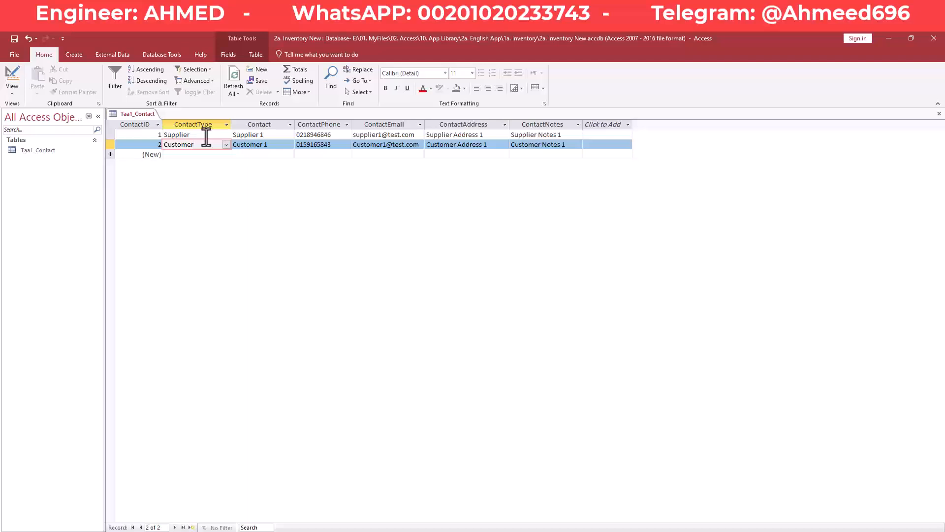
left_click(199, 134)
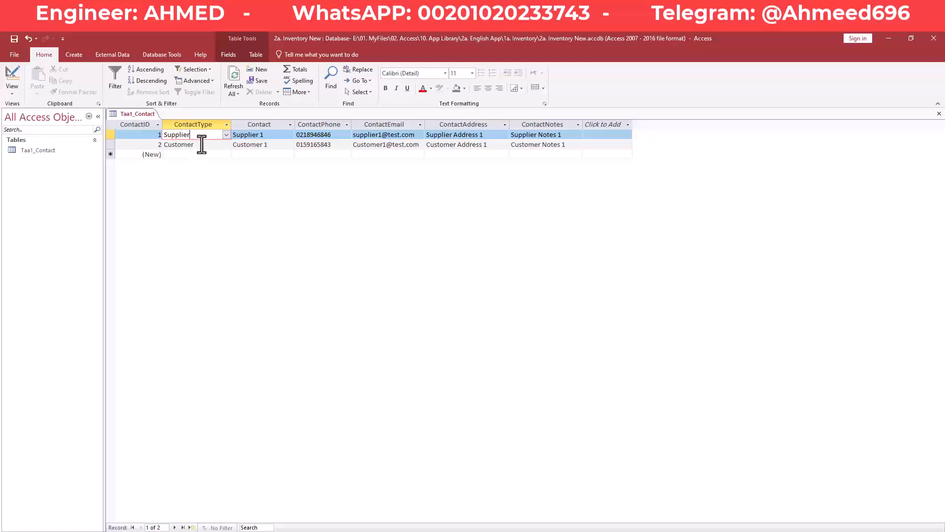
left_click(199, 144)
left_click(199, 136)
right_click(137, 114)
right_click(145, 116)
right_click(148, 116)
- Close the Taa1_Contact table and start a new query in Design view
left_click(169, 133)
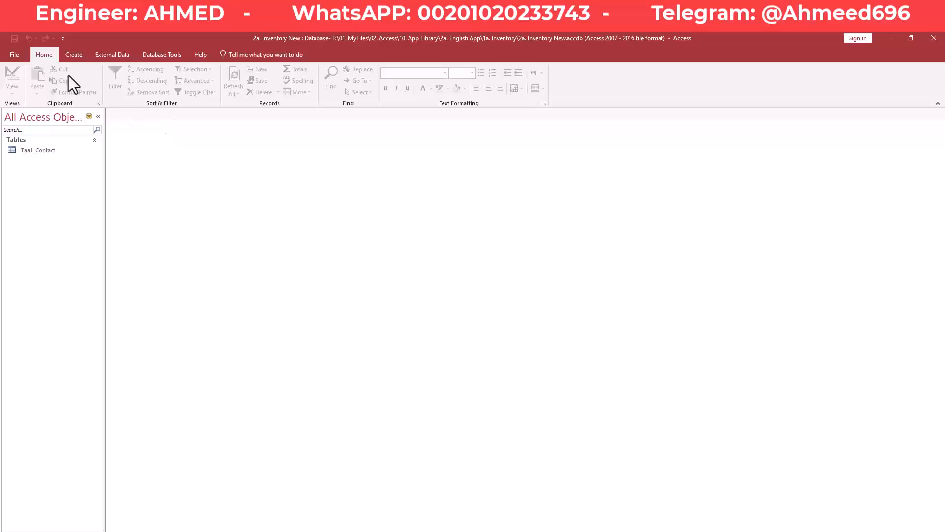
left_click(80, 56)
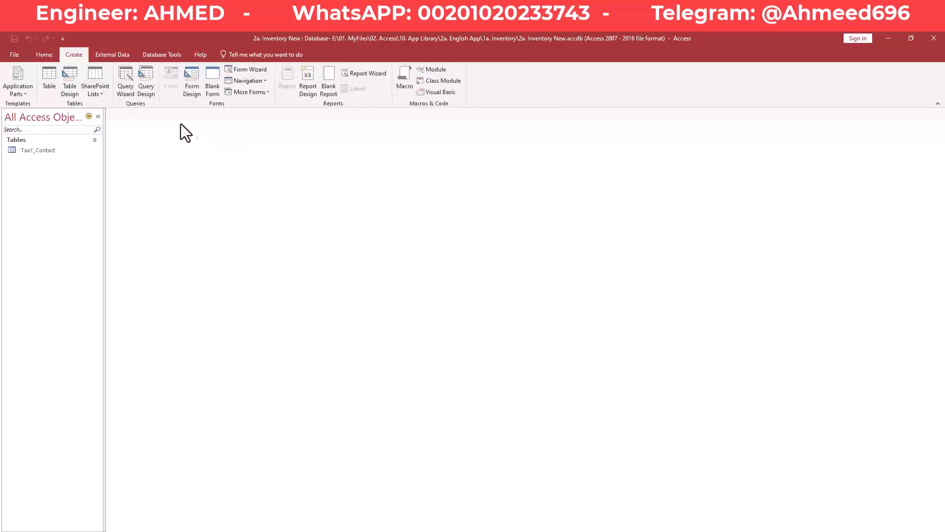
left_click(150, 74)
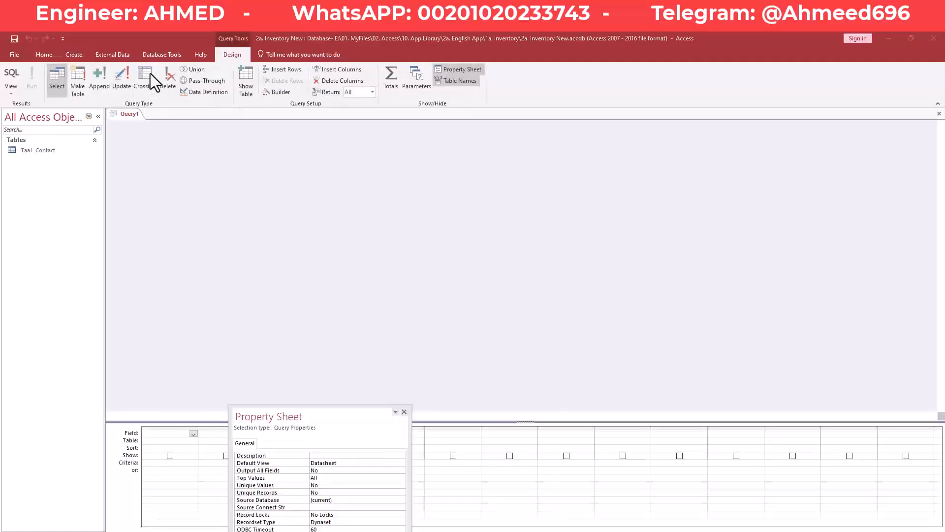
- Add the Taa1_Contact table to the query from the Show Table dialog
left_click_drag(460, 252, 484, 161)
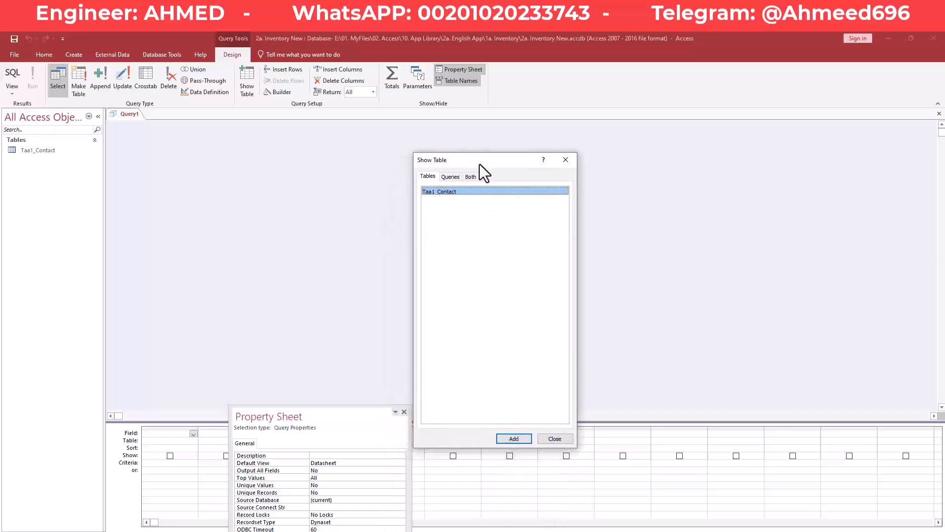
left_click_drag(482, 161, 491, 135)
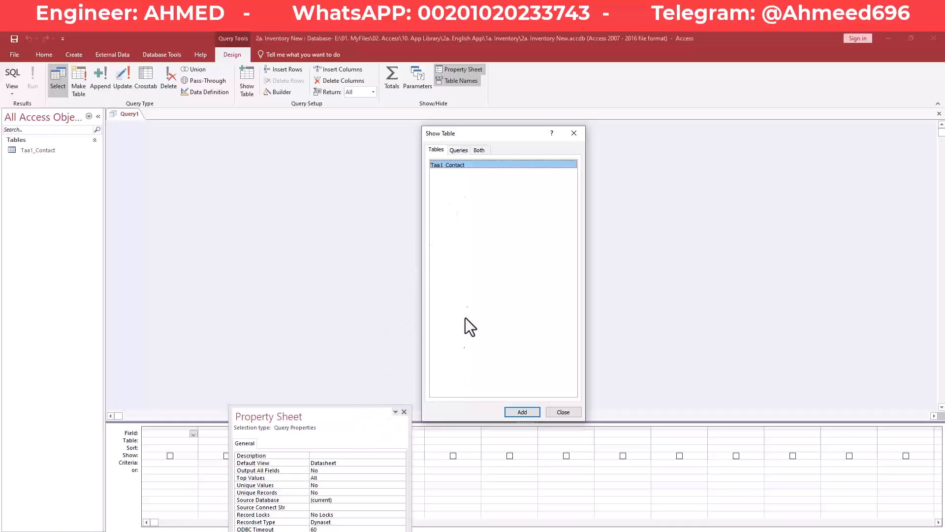
double_click(465, 166)
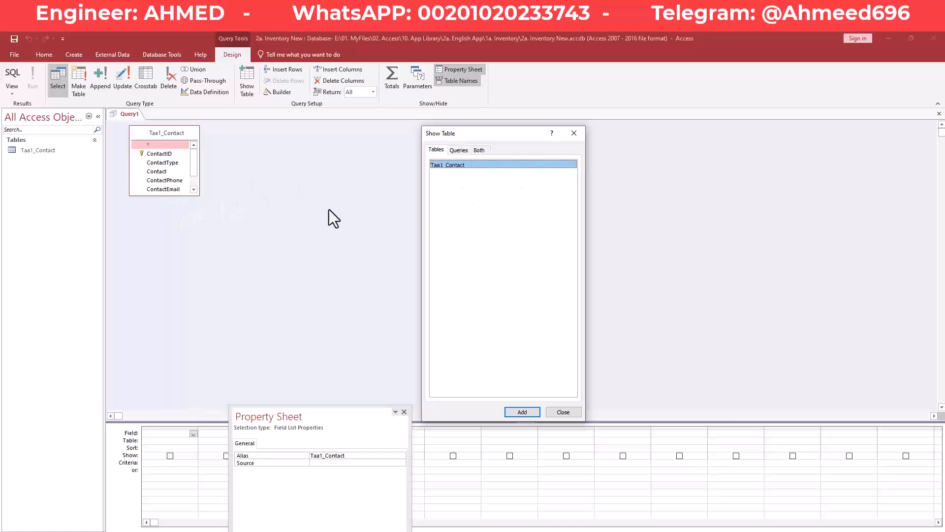
- Close Show Table and enlarge the Taa1_Contact field list to show every field
left_click(574, 133)
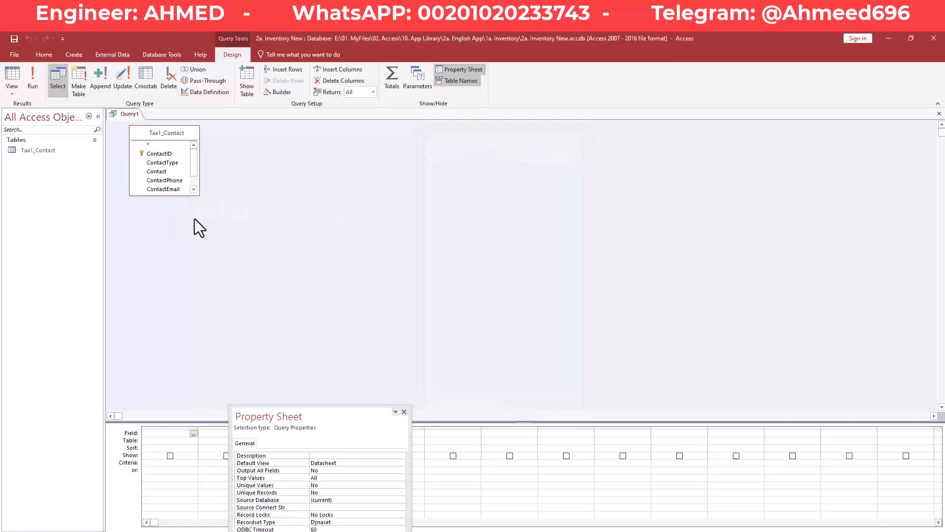
left_click_drag(197, 195, 241, 228)
left_click_drag(357, 415, 584, 199)
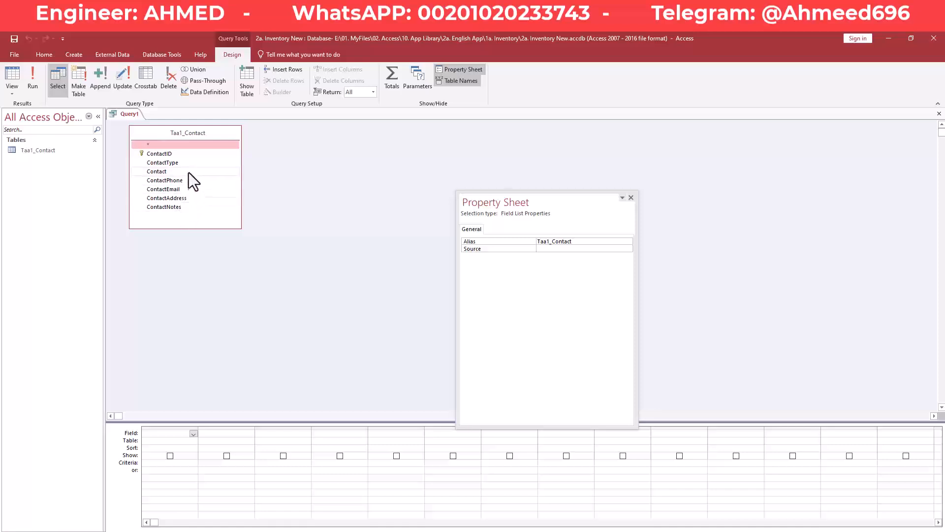
- Place all seven contact fields into the query grid and run the query
left_click(161, 155)
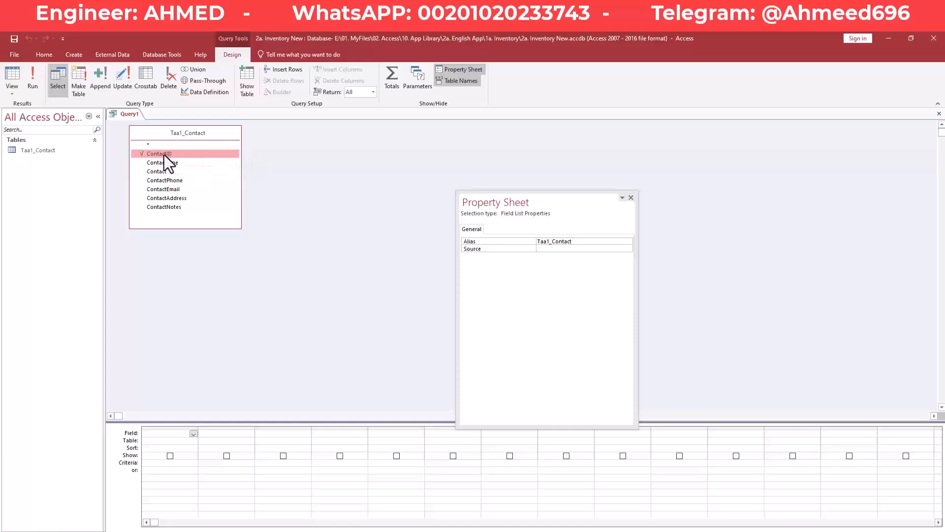
double_click(196, 134)
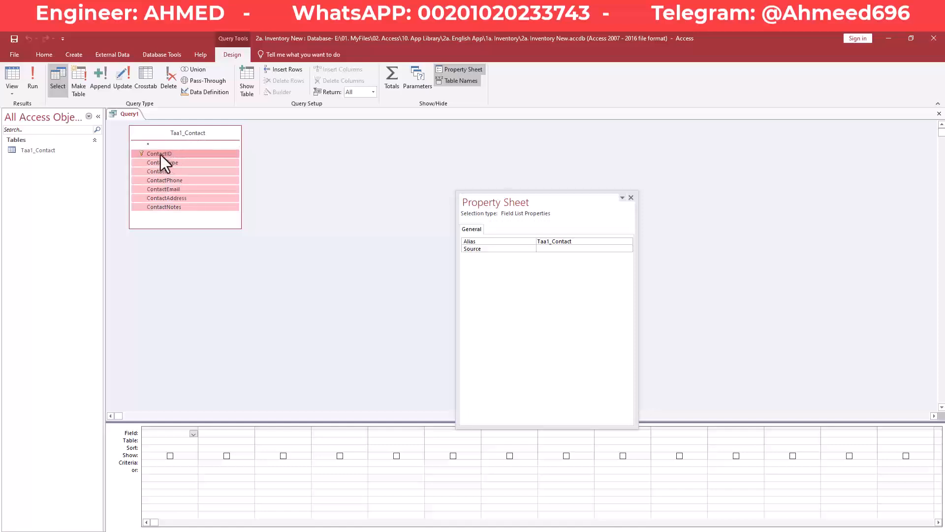
left_click_drag(161, 155, 189, 446)
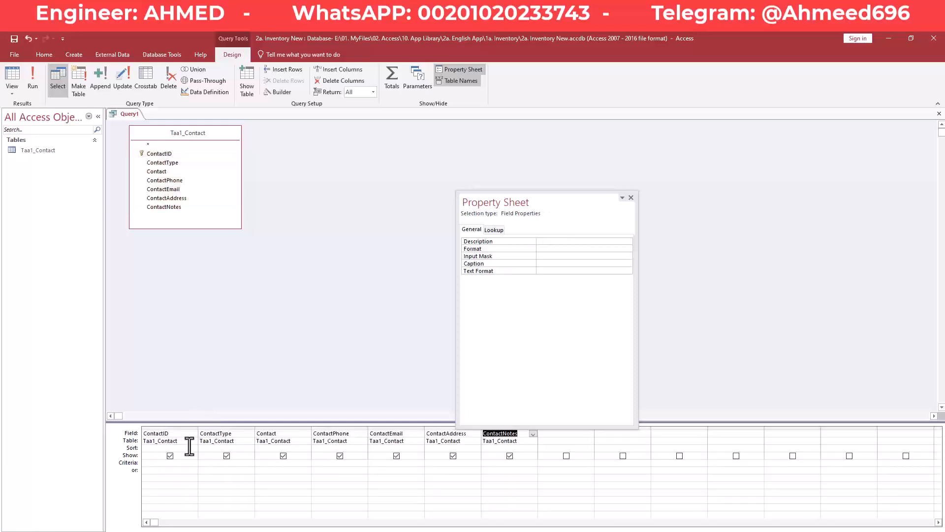
left_click_drag(551, 203, 557, 165)
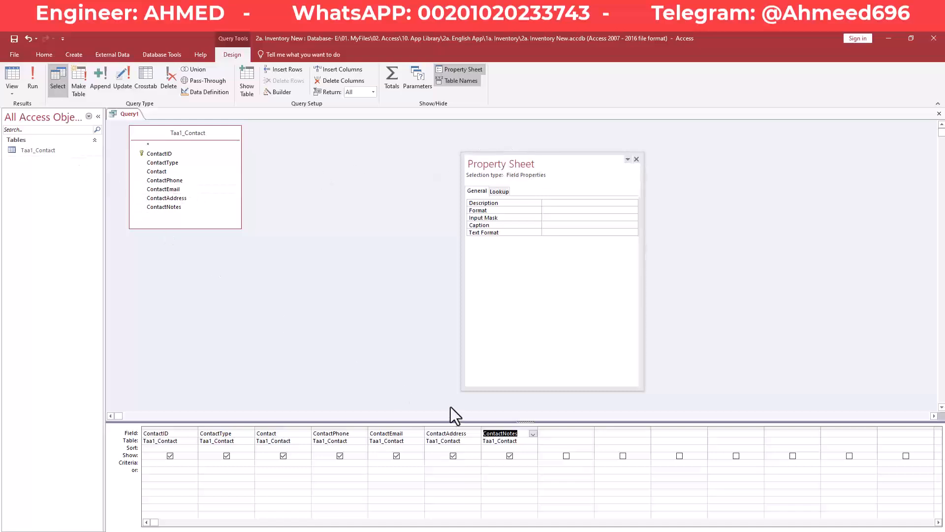
left_click(38, 72)
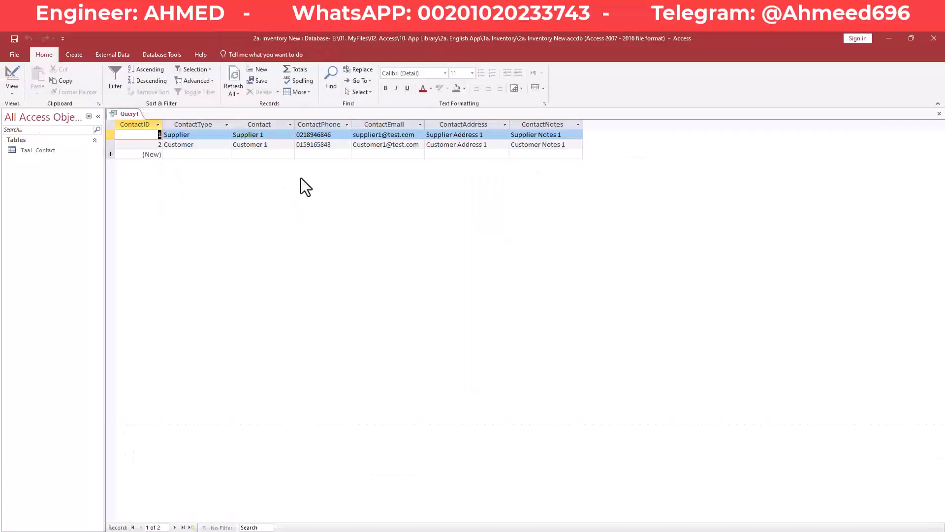
left_click(273, 135)
left_click(225, 145)
left_click(225, 135)
left_click(235, 150)
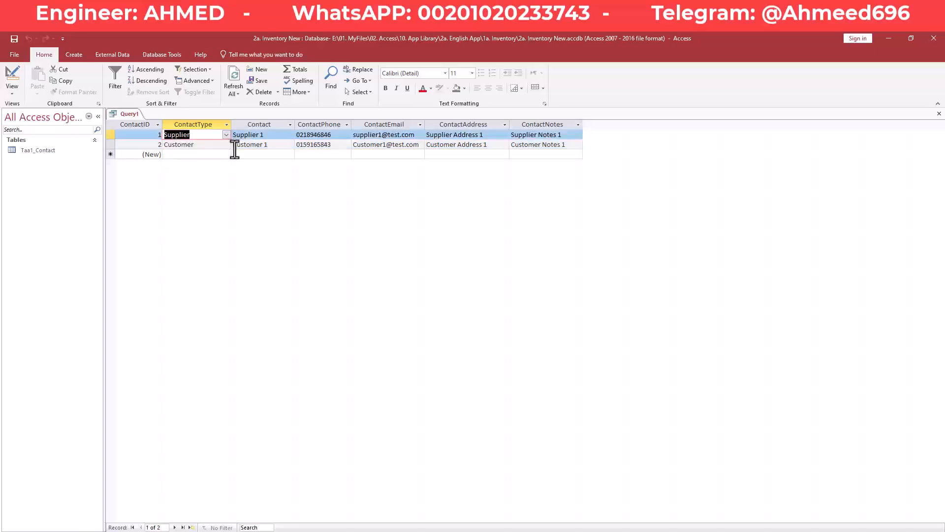
left_click(242, 145)
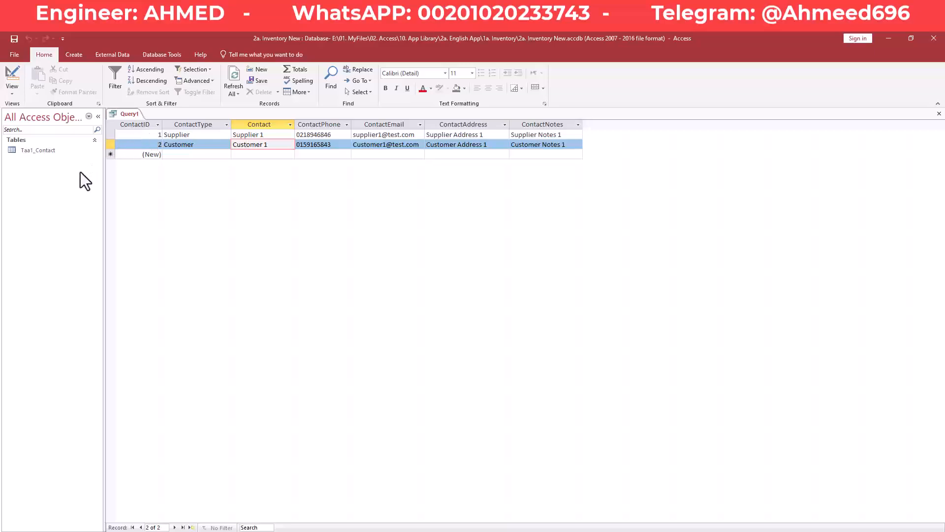
left_click(139, 135)
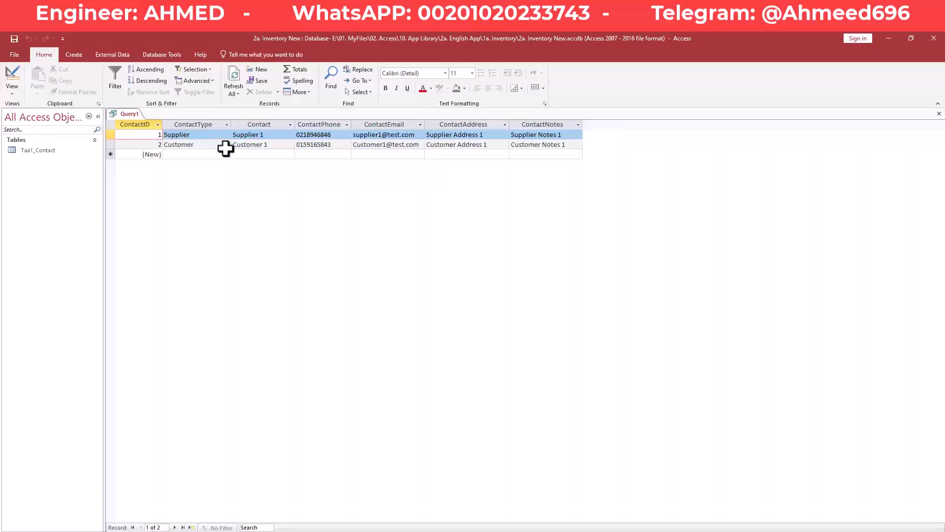
- Add the criterion 'Supplier' to ContactType and run the filtered query
left_click(10, 70)
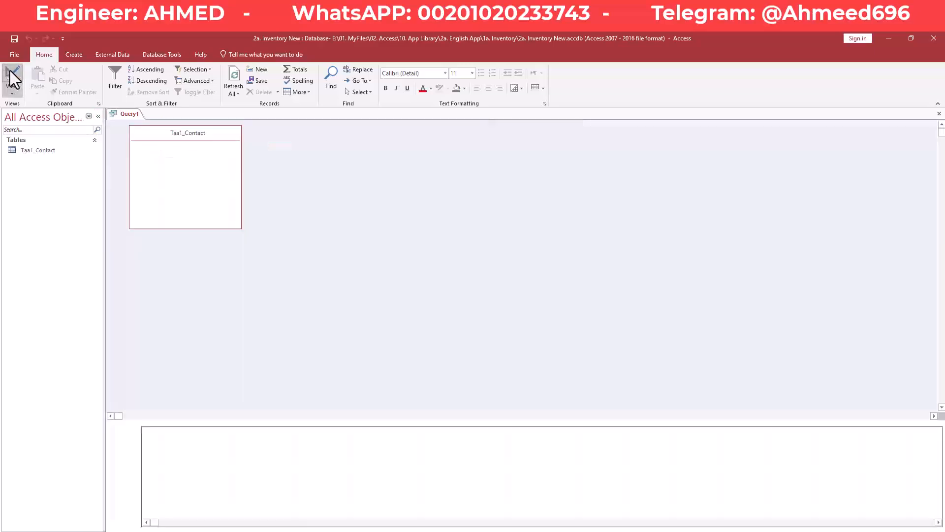
left_click(212, 462)
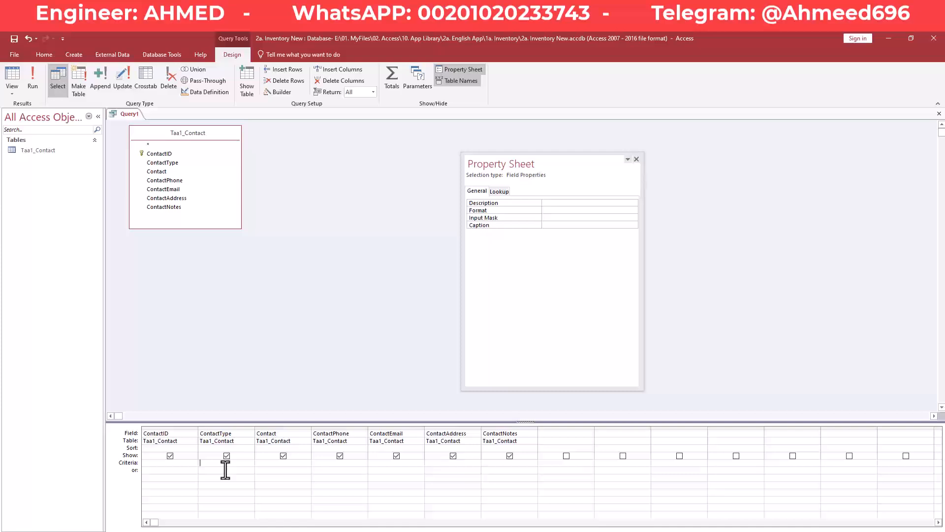
type("Supplier")
key("Tab")
left_click(33, 79)
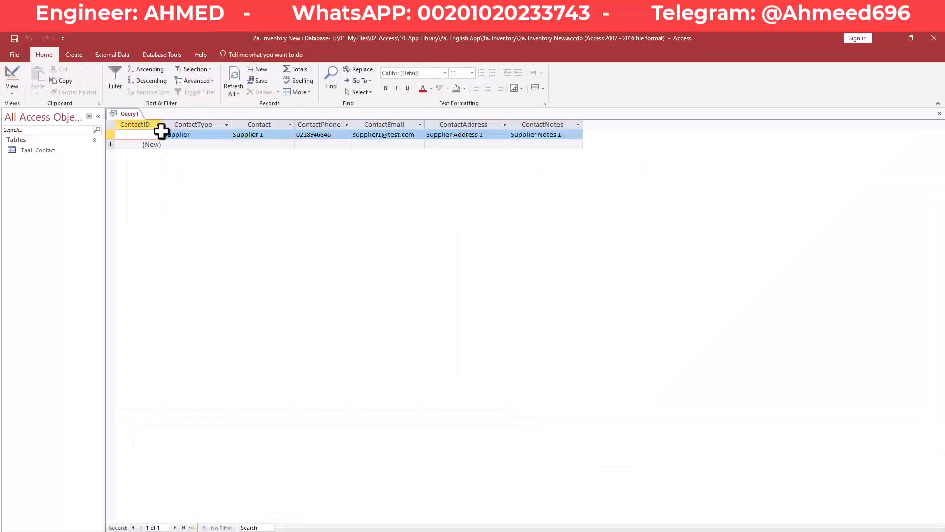
left_click(195, 136)
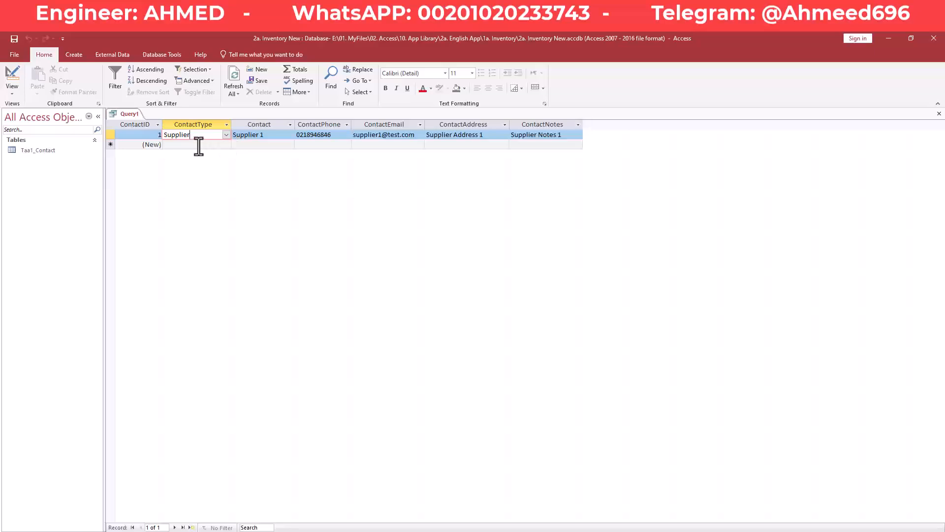
- Return to Design view and choose Save from the Query1 tab's menu
left_click(4, 71)
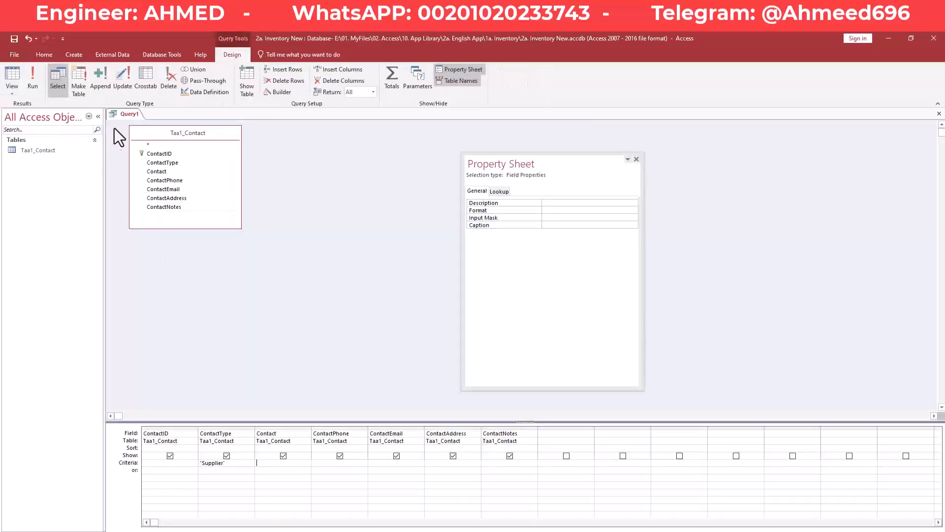
right_click(123, 114)
left_click(150, 131)
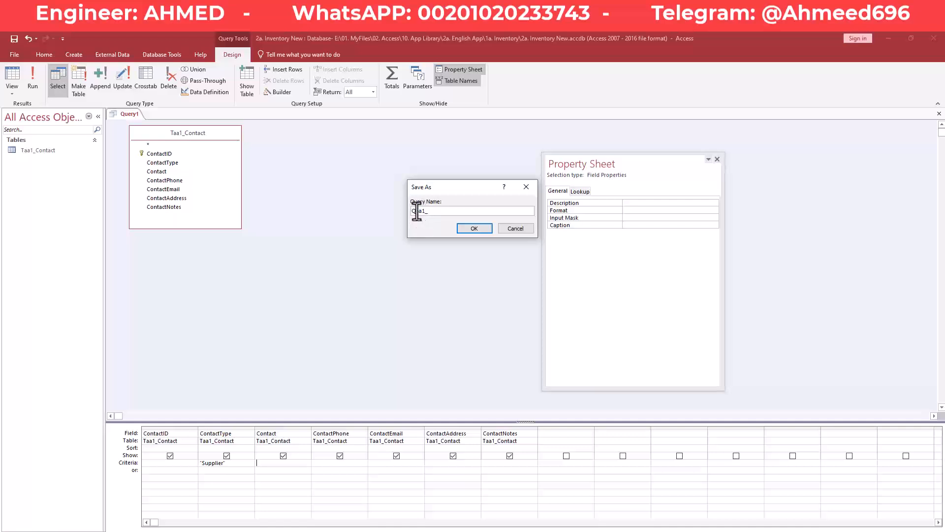
- Name the query Qaa1_Supplier and confirm the save
left_click_drag(416, 212, 426, 213)
double_click(422, 214)
key("BackSpace")
type("Supplier")
left_click(473, 228)
- Bring up the Qaa1_Supplier tab's context menu to close the query
right_click(144, 114)
left_click(156, 119)
right_click(149, 114)
- Close Qaa1_Supplier and copy and paste it in the Queries list
left_click(174, 131)
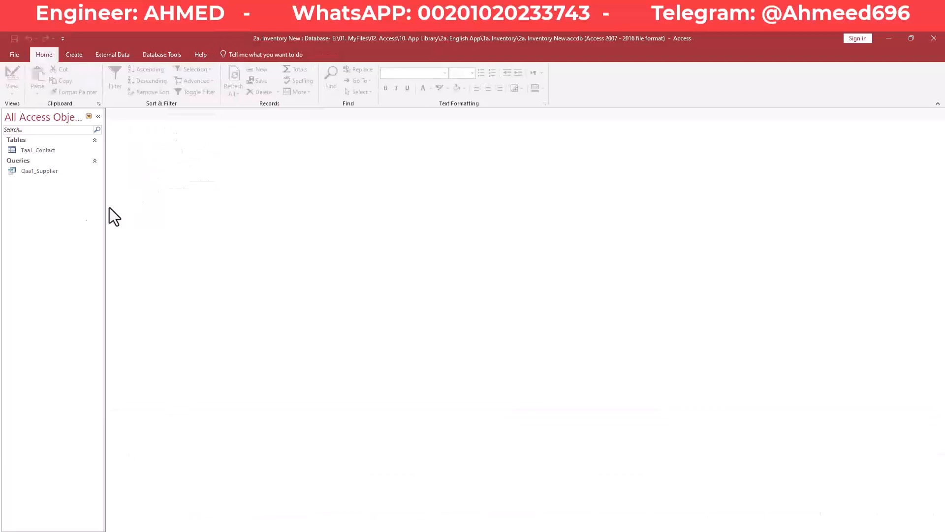
left_click(44, 172)
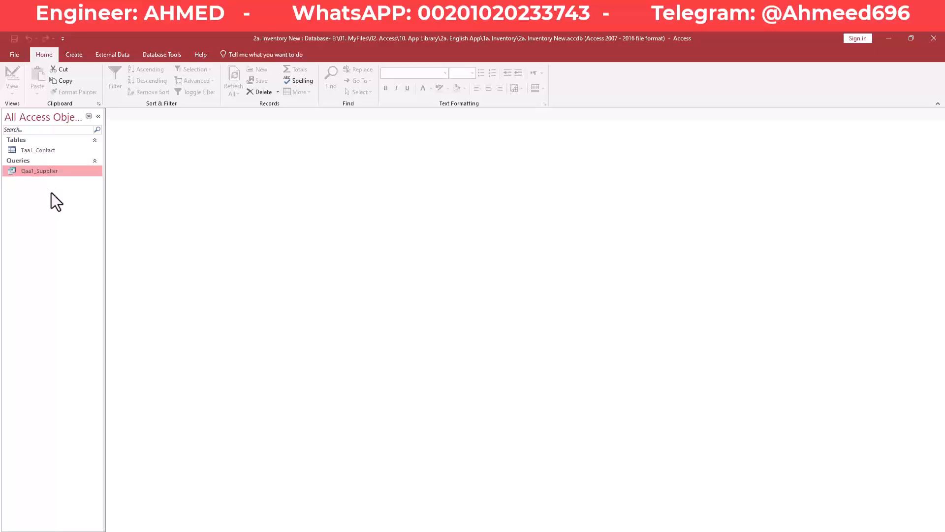
key("ctrl+c")
key("ctrl+v")
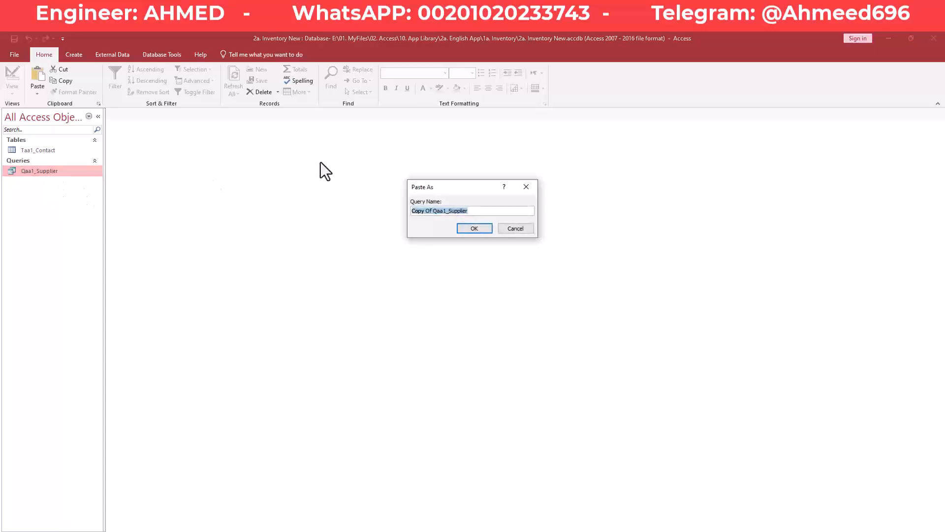
- Name the pasted copy Qab2_Customer and select it in the Queries list
left_click(433, 211)
key("BackSpace")
key("BackSpace")
key("BackSpace")
key("BackSpace")
key("BackSpace")
key("BackSpace")
key("BackSpace")
key("BackSpace")
key("BackSpace")
key("BackSpace")
type("b")
key("BackSpace")
type("2")
key("BackSpace")
key("BackSpace")
key("BackSpace")
key("BackSpace")
key("BackSpace")
key("BackSpace")
key("BackSpace")
type("Customer")
key("Return")
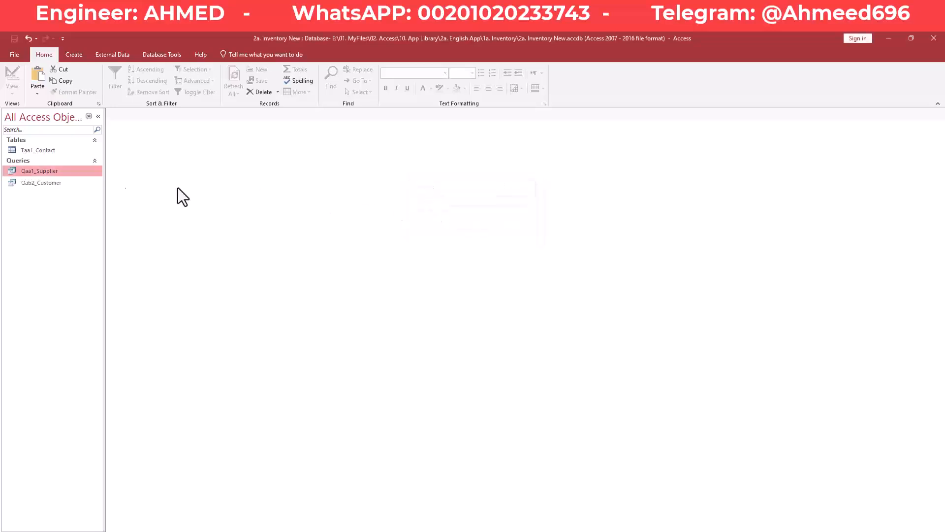
left_click(48, 182)
- In Qab2_Customer's design, change the ContactType criterion to 'Customer' and run it
right_click(48, 184)
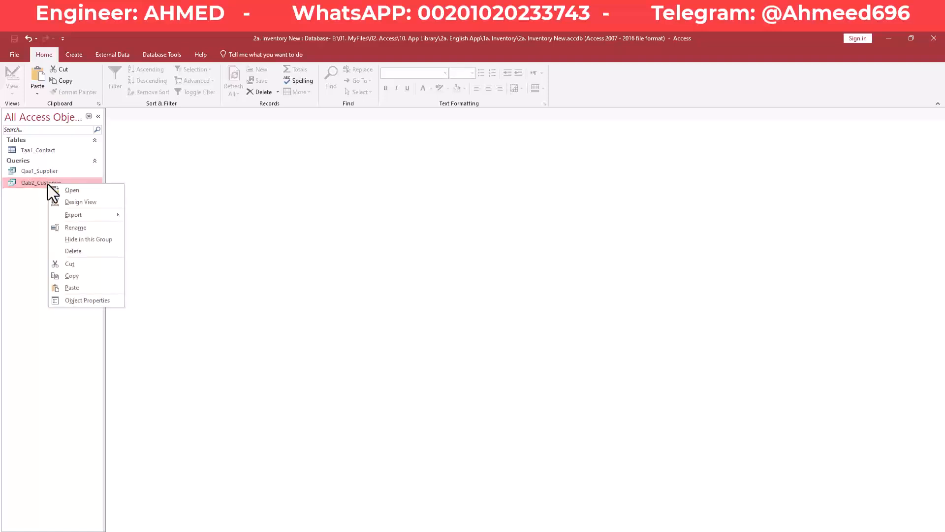
left_click(74, 202)
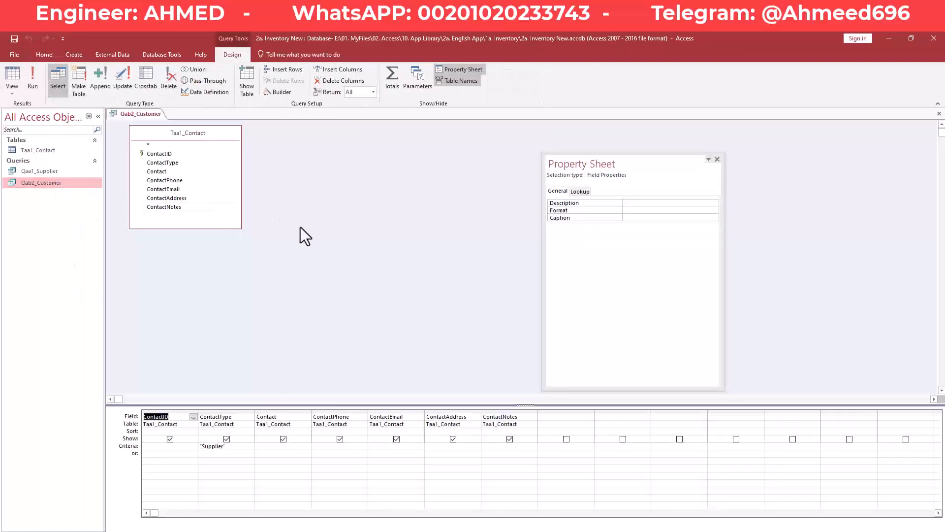
left_click(226, 446)
left_click_drag(225, 446, 198, 446)
type("c")
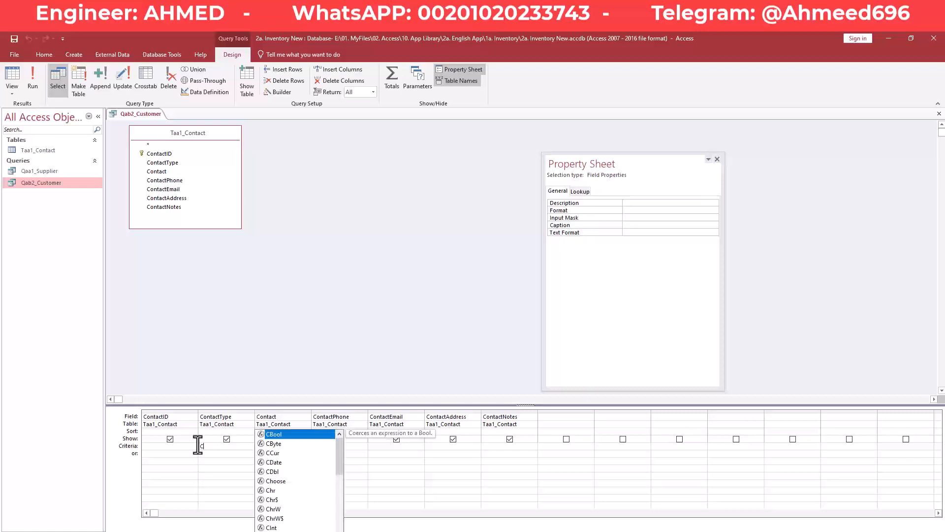
type("u")
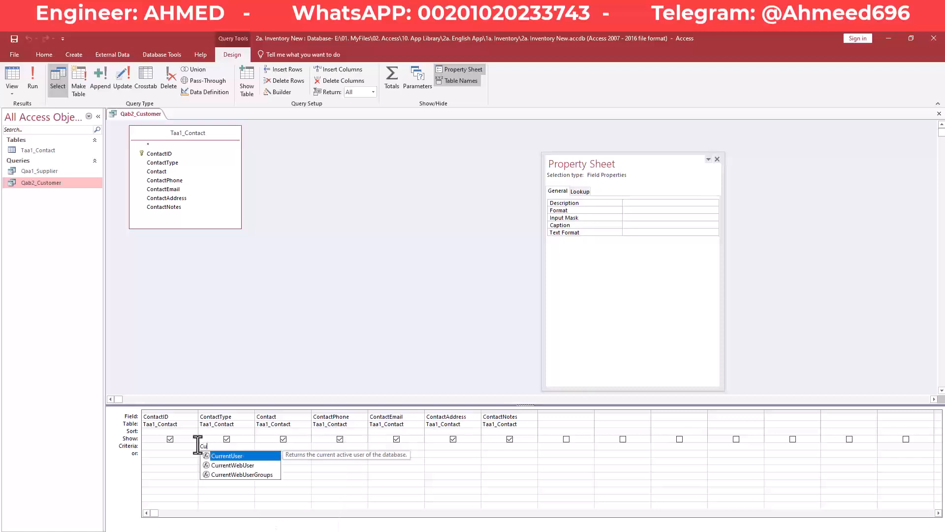
type("stomers")
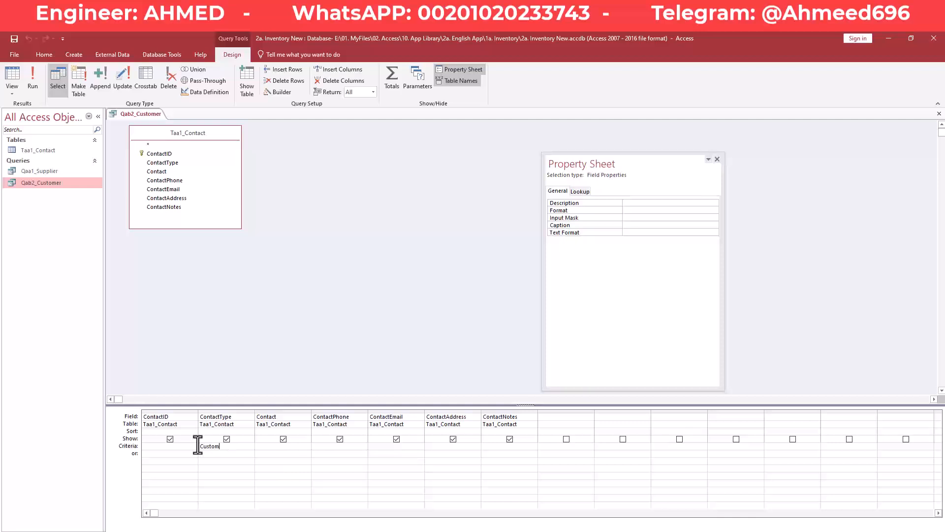
key("BackSpace")
key("Return")
left_click(35, 75)
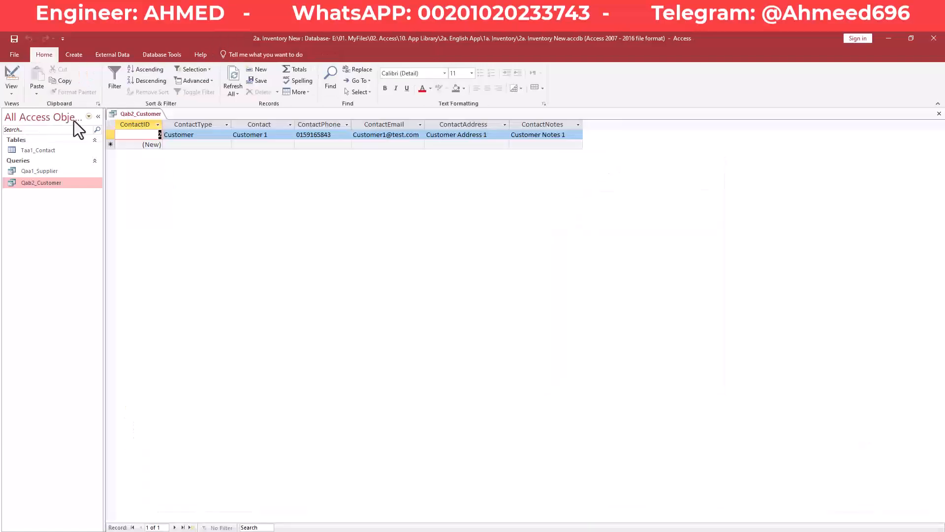
- Check the single Customer 1 result, then close the Qab2_Customer query
left_click(209, 134)
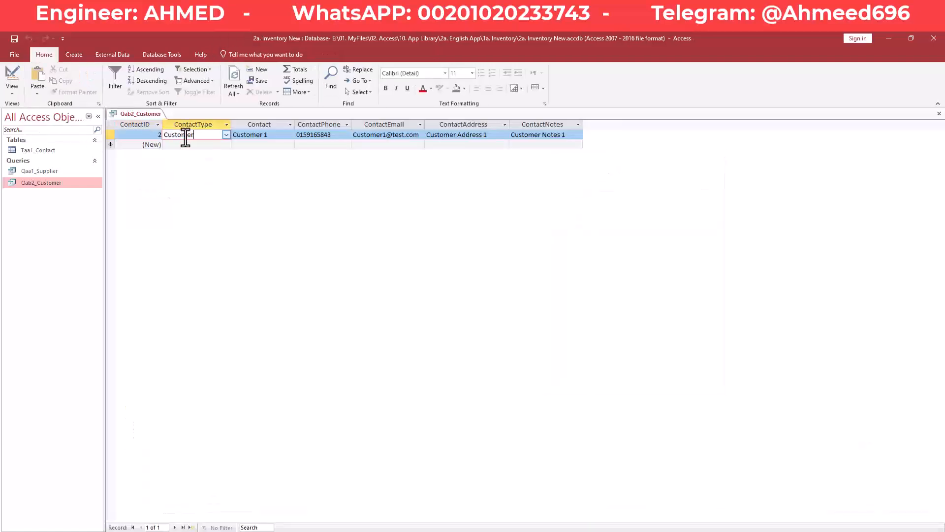
left_click(192, 141)
key("Up")
left_click(199, 144)
left_click(195, 135)
left_click(195, 144)
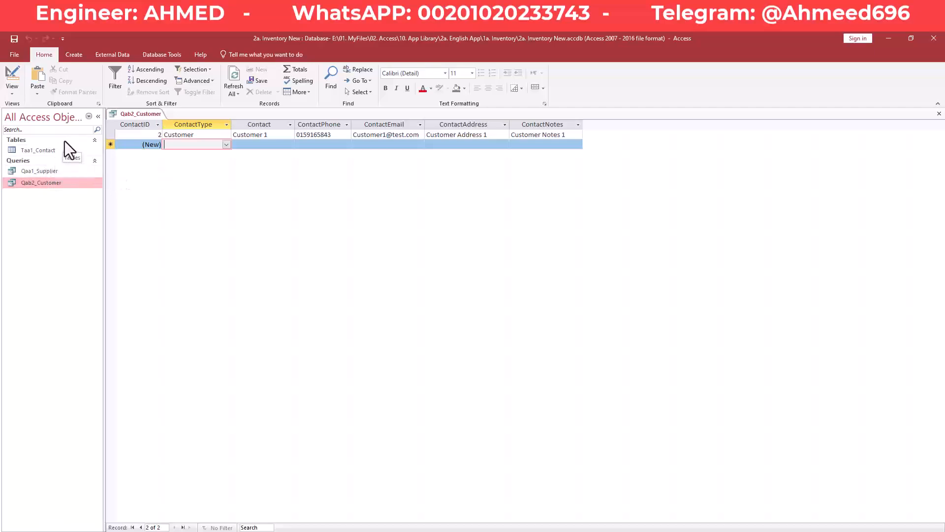
left_click(197, 134)
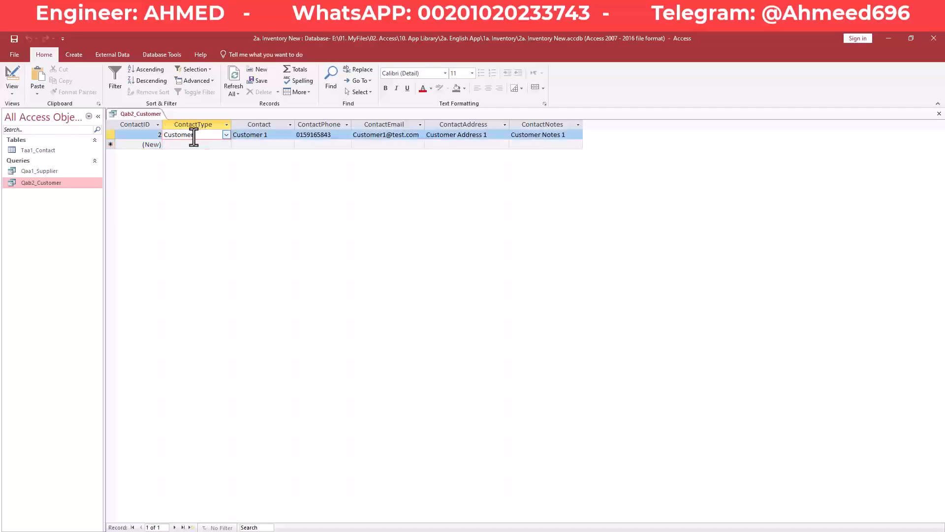
right_click(148, 115)
left_click(170, 132)
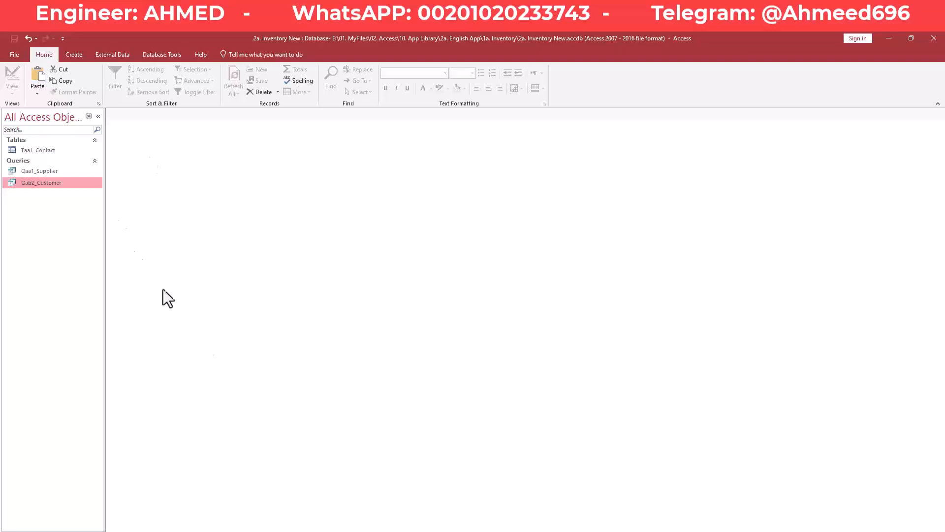
- Switch to 1e. Inventory, close the Supplier and Customer forms, and open the Purchases search
left_click(323, 531)
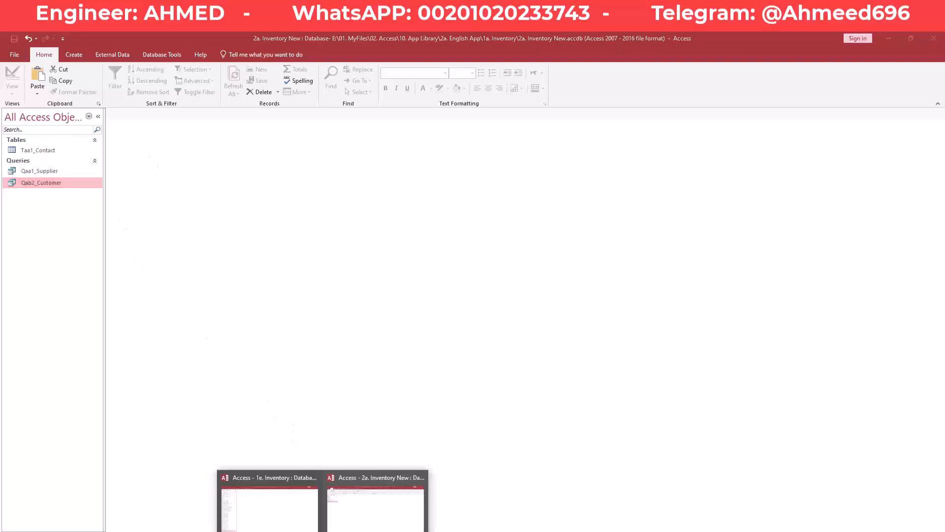
left_click(277, 504)
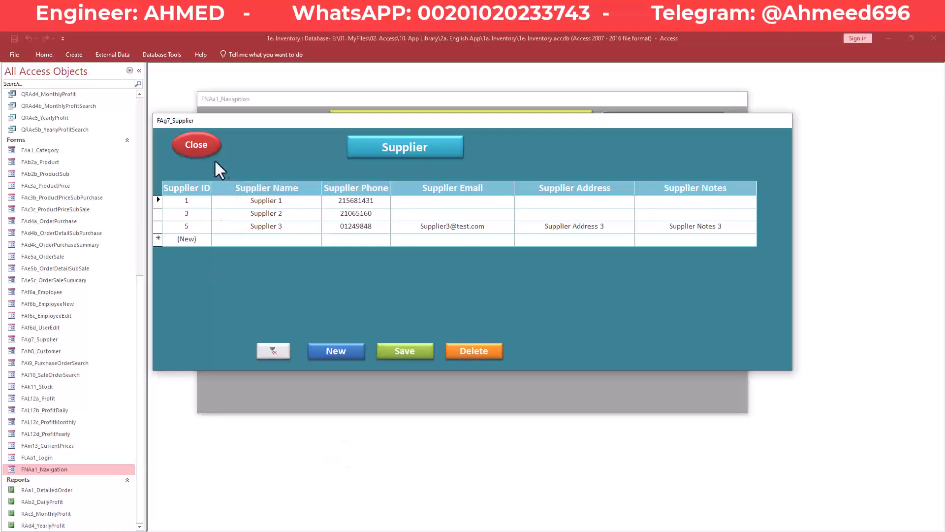
left_click(208, 143)
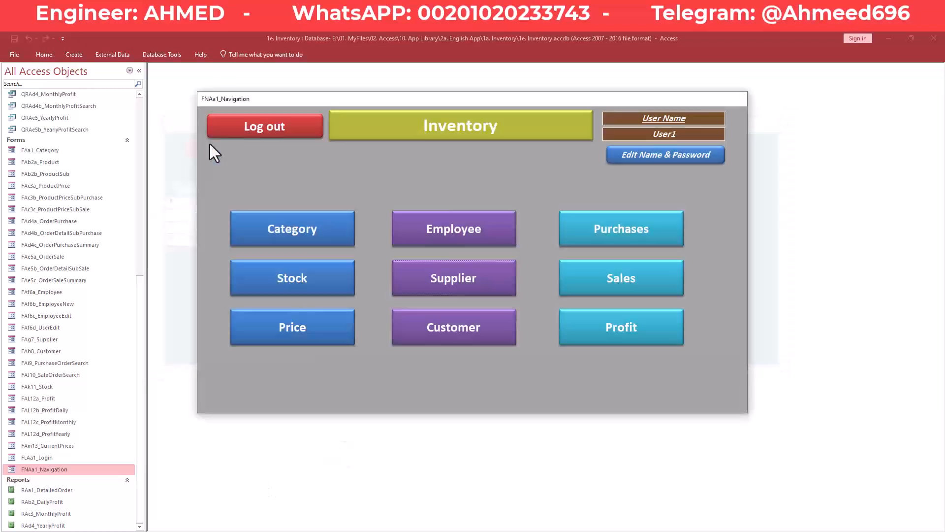
left_click(474, 341)
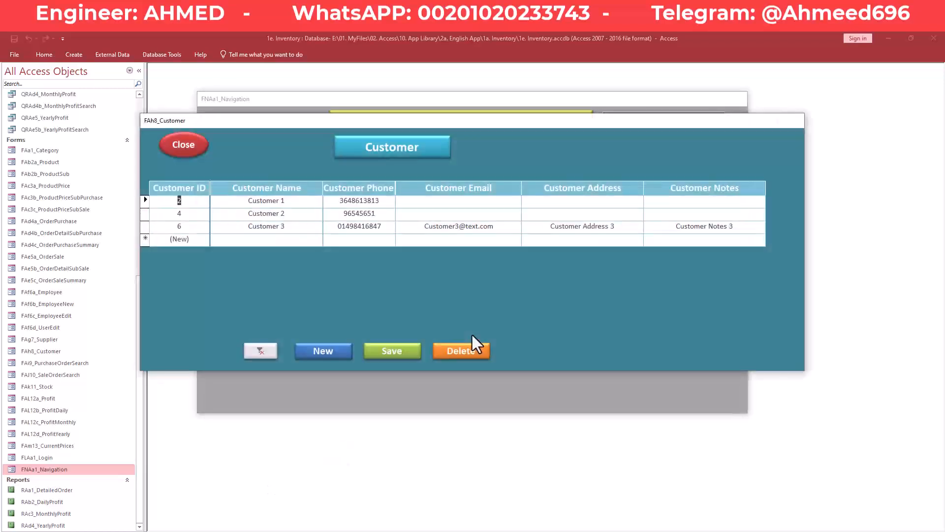
left_click(188, 143)
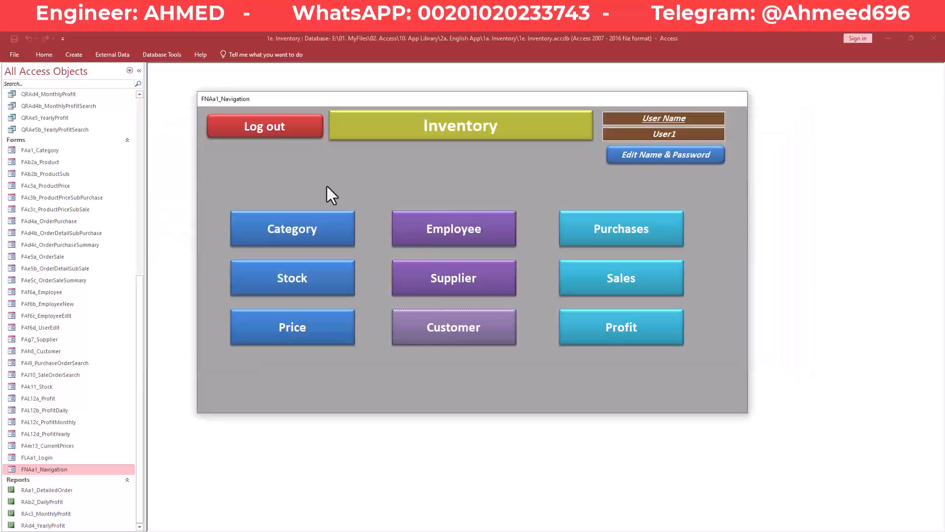
left_click(631, 229)
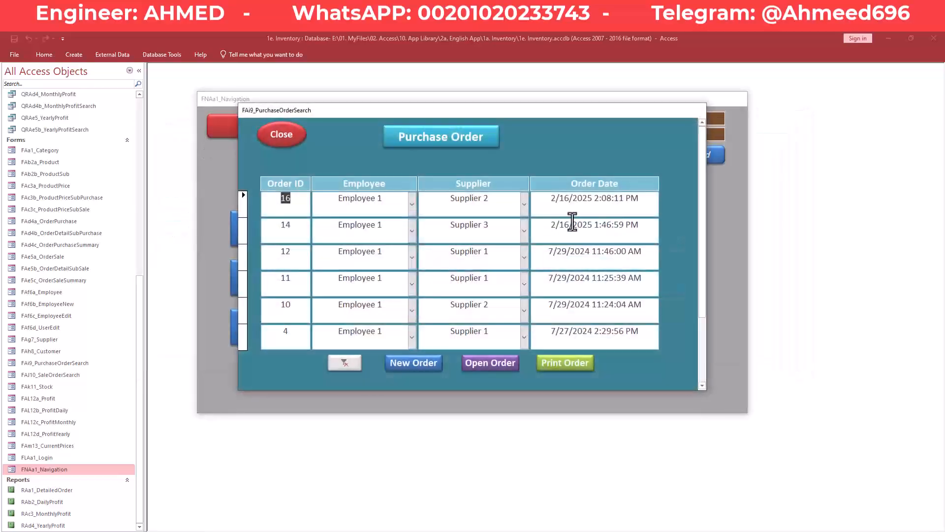
- Open purchase order 16 and look over its supplier and employee lists
left_click(503, 362)
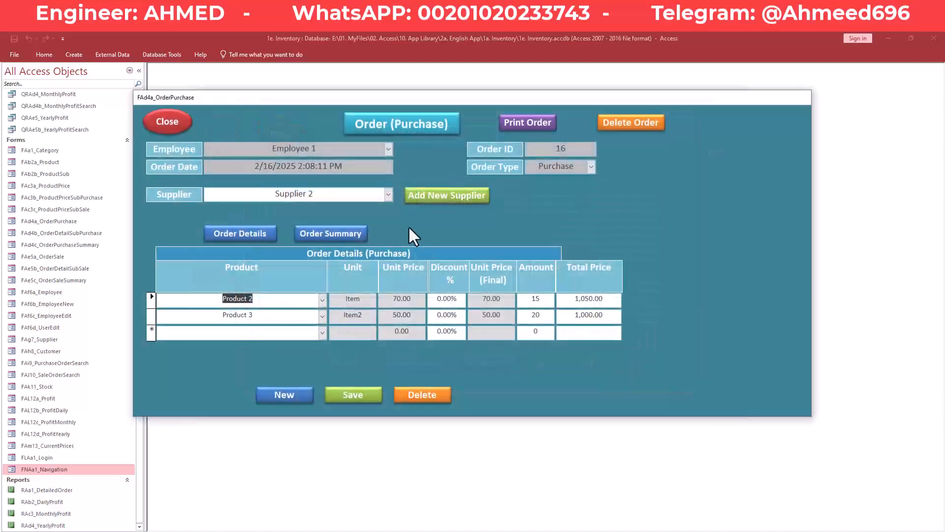
left_click_drag(333, 195, 261, 194)
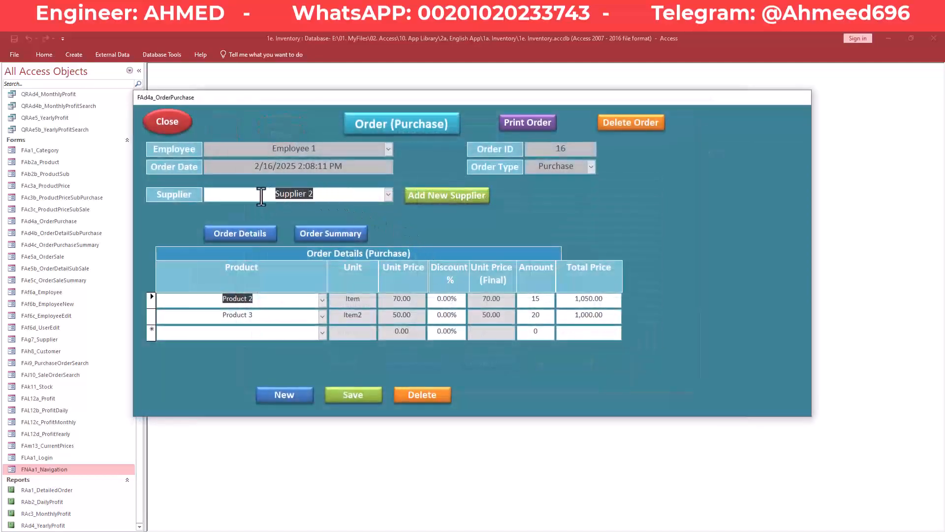
left_click(388, 192)
left_click(388, 192)
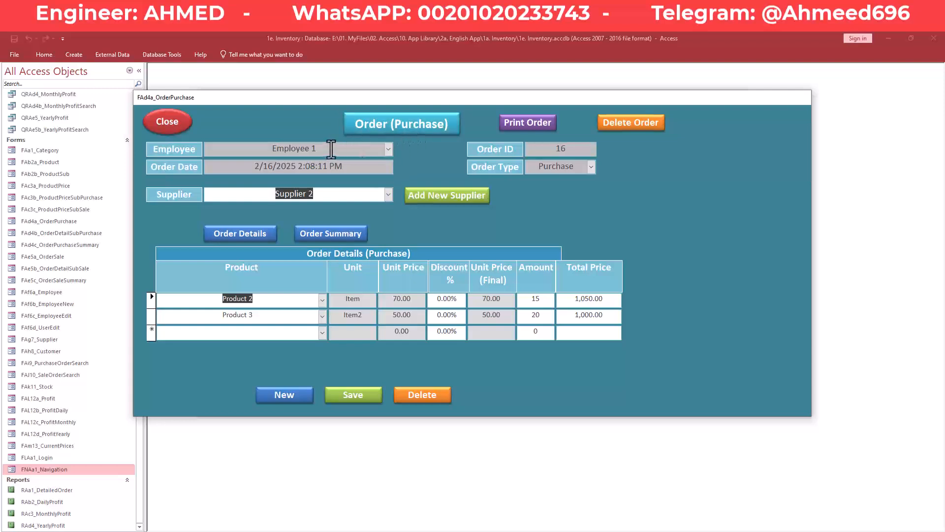
left_click(388, 148)
left_click(388, 149)
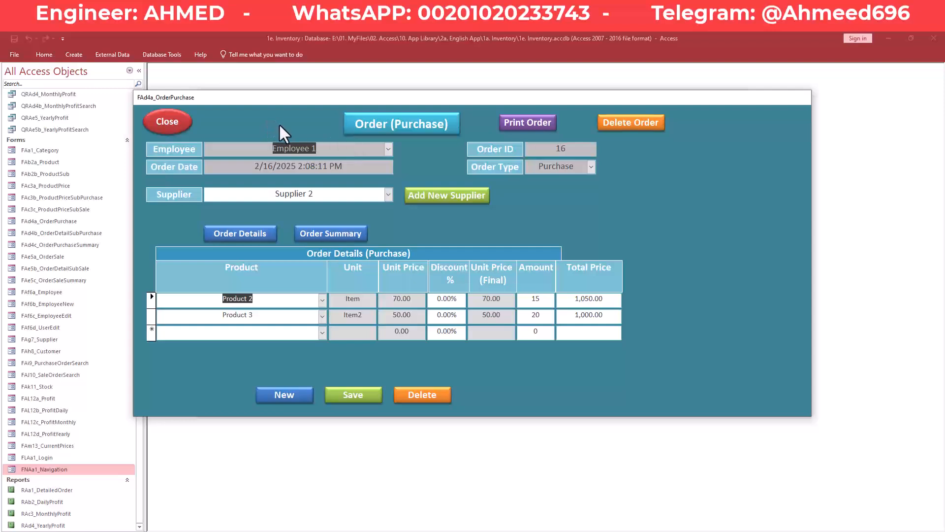
left_click(337, 149)
left_click_drag(272, 150, 332, 153)
left_click(350, 152)
- Browse the product choices for the order's first line, leaving Product 2 unchanged
left_click(269, 315)
left_click_drag(260, 316, 212, 316)
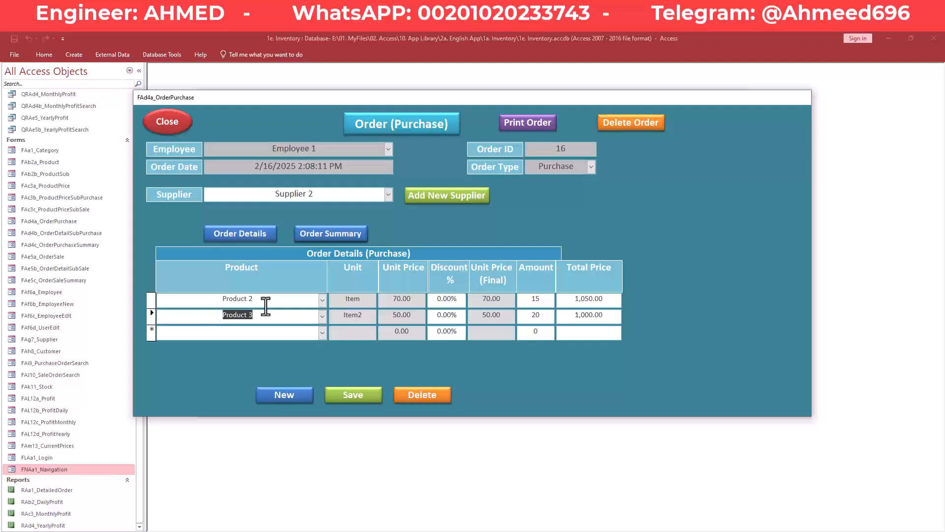
left_click(323, 301)
left_click(322, 301)
left_click(322, 300)
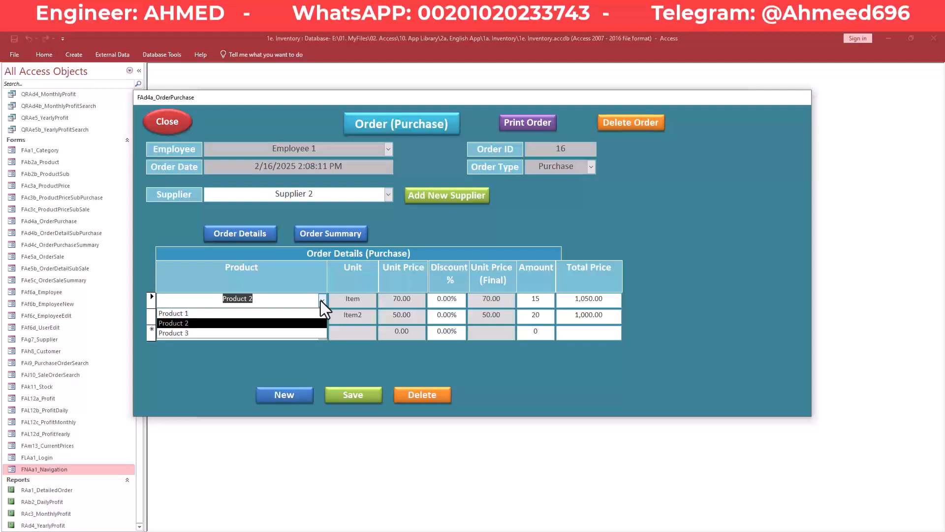
left_click(322, 300)
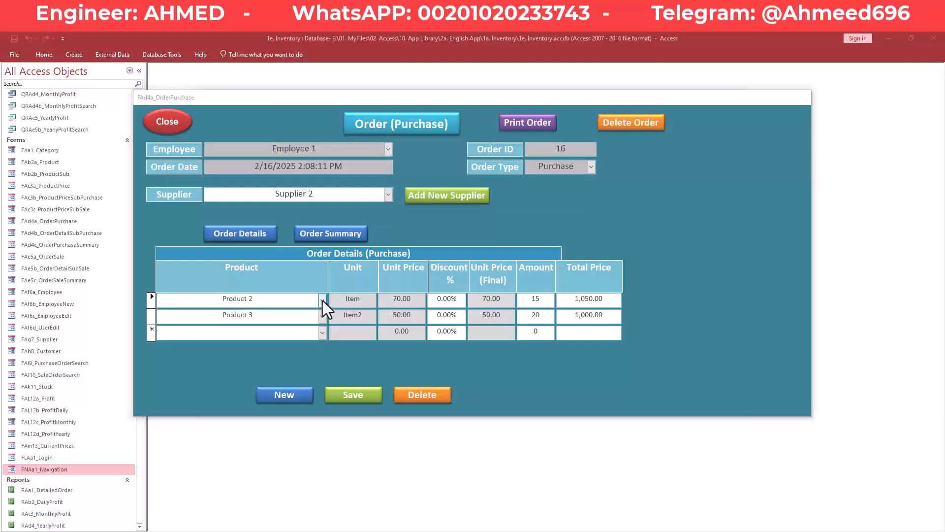
left_click(323, 300)
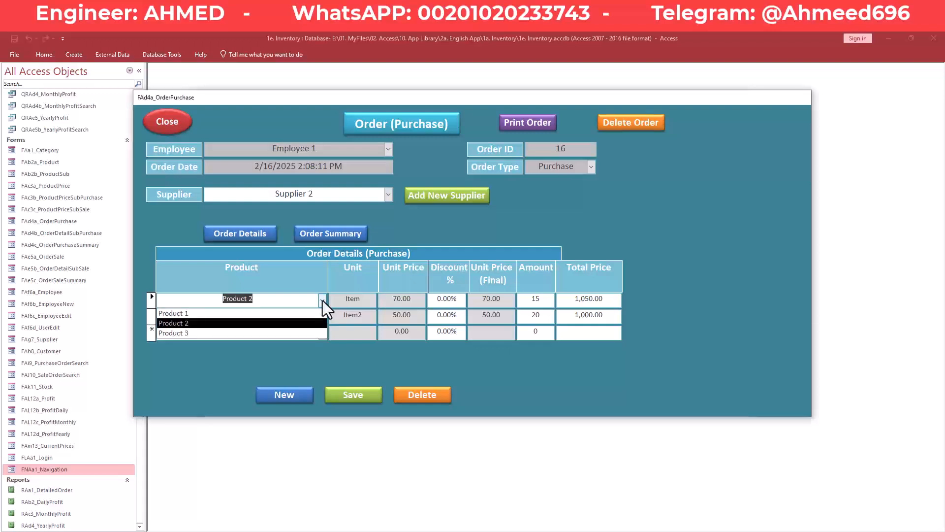
left_click(322, 301)
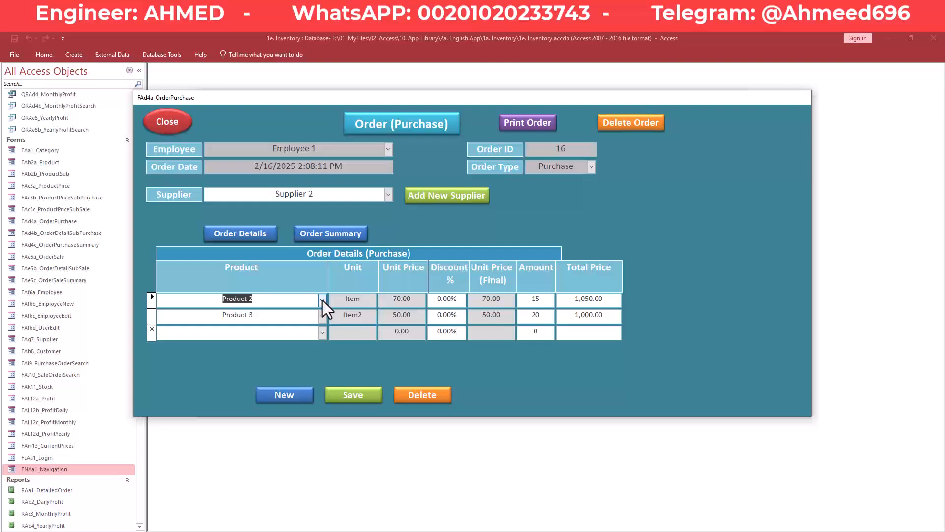
left_click(323, 300)
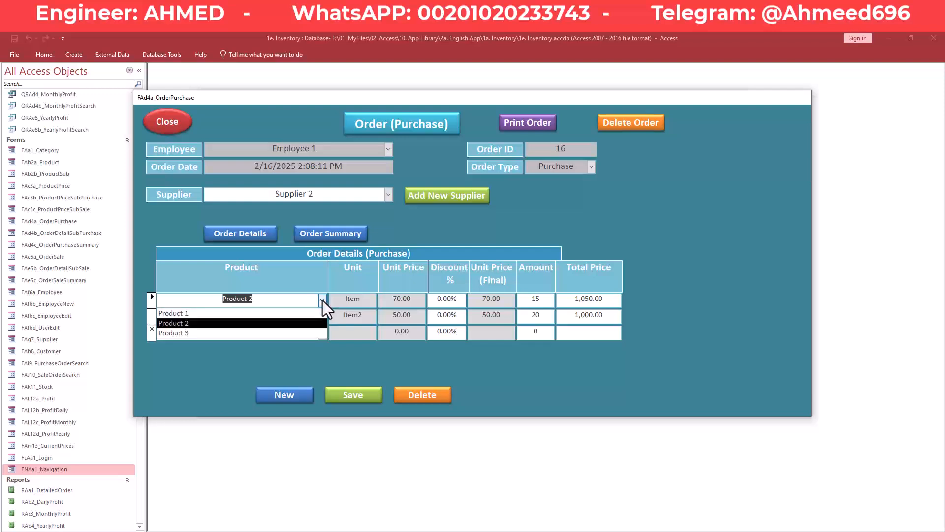
left_click(323, 299)
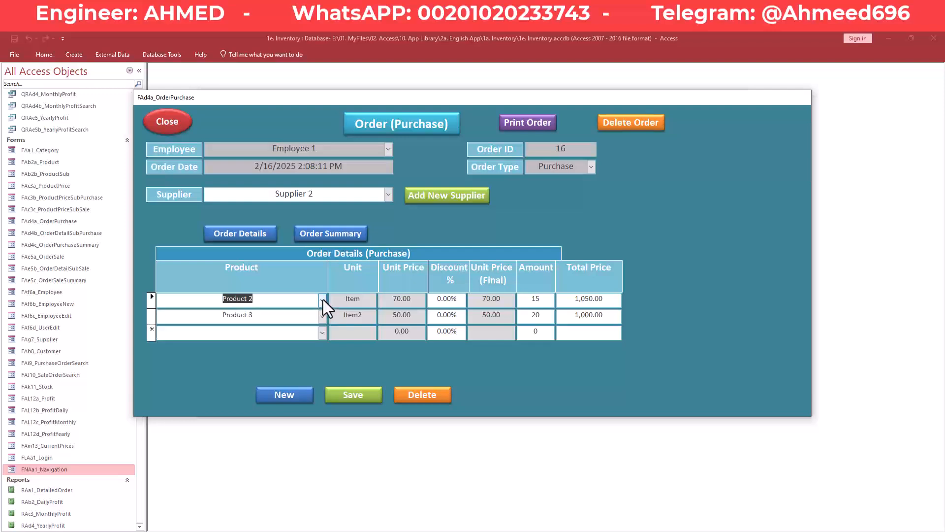
- Inspect line 1's Product 2, unit Item and 70.00 unit price
left_click(369, 301)
left_click_drag(415, 302, 342, 302)
left_click_drag(412, 298, 380, 305)
left_click_drag(252, 299, 219, 299)
left_click_drag(364, 298, 341, 302)
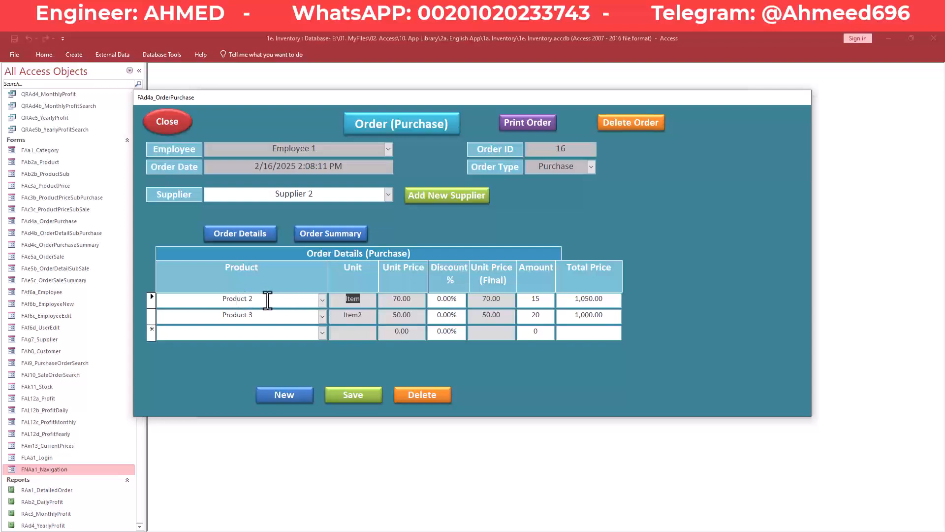
left_click_drag(413, 299, 389, 301)
left_click(389, 300)
left_click_drag(412, 300, 390, 302)
left_click(391, 302)
left_click_drag(415, 301, 392, 301)
left_click(287, 302)
left_click_drag(215, 300, 292, 300)
left_click(414, 301)
left_click_drag(414, 300, 396, 301)
left_click(392, 301)
left_click(195, 320)
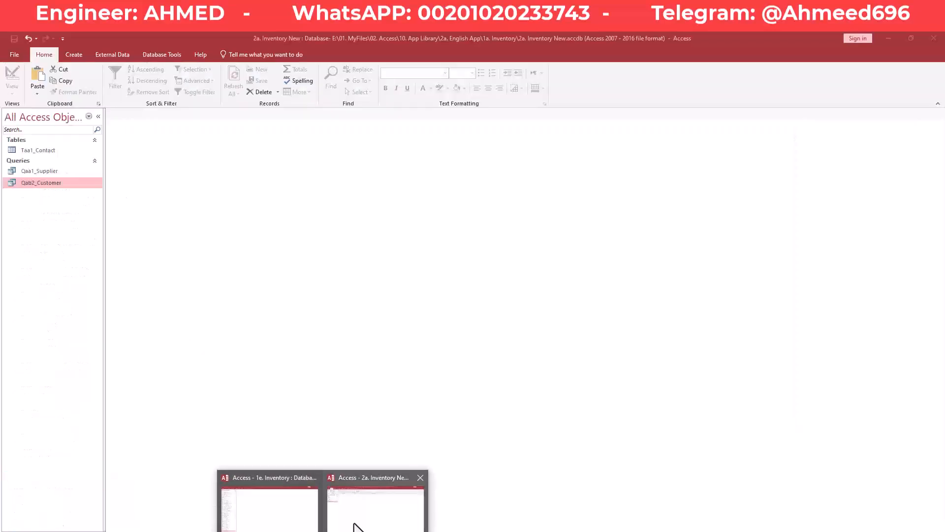
- Return to the Inventory New database and create a new blank table
left_click(356, 526)
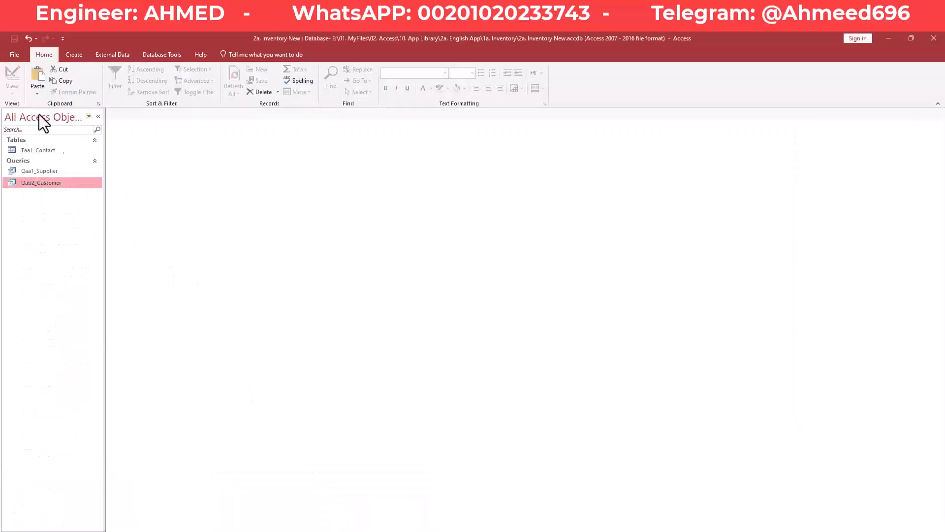
left_click(74, 55)
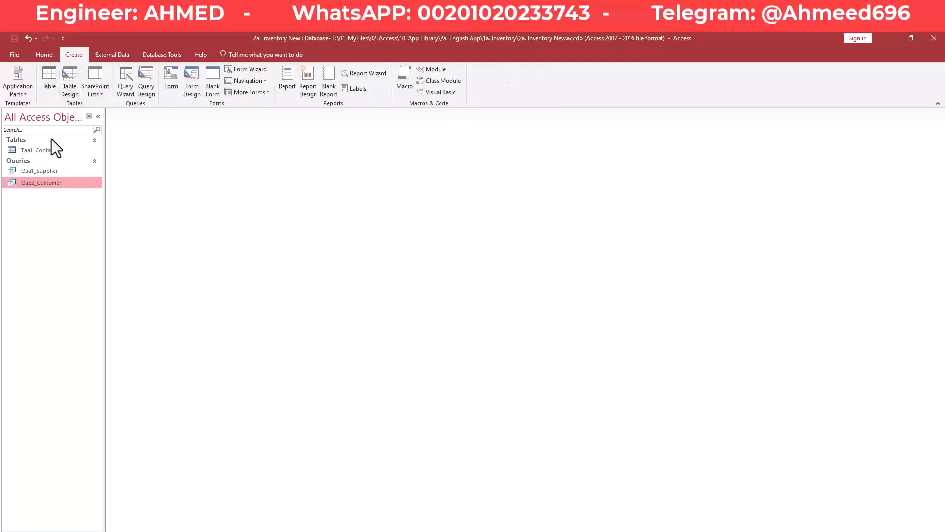
left_click(49, 76)
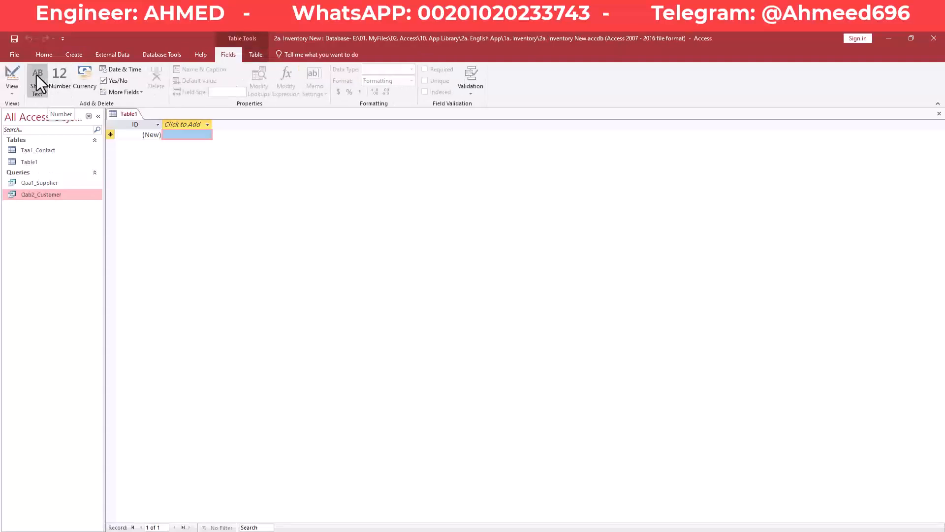
- Switch the table to Design view and start saving it as Tab2_Product
left_click(12, 75)
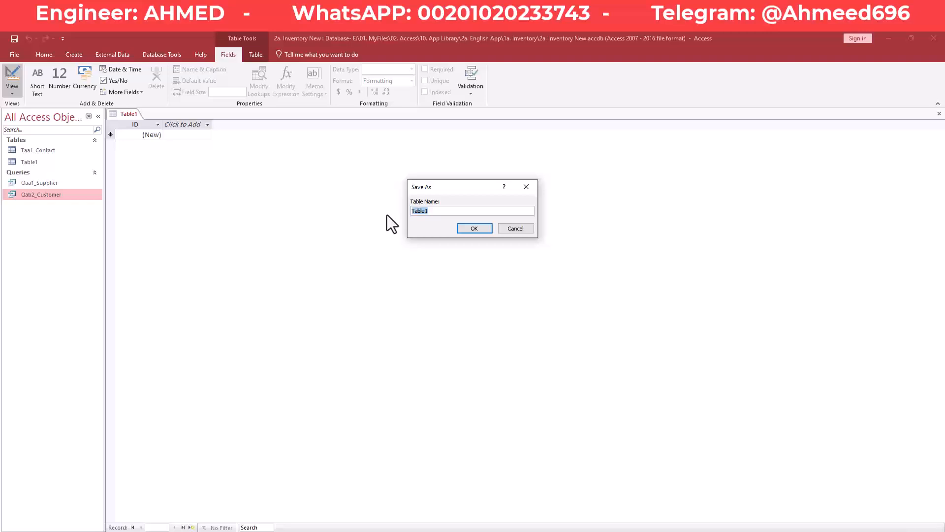
type("Tab2_")
type("Product")
- Save the table as Tab2_Product and enter Product as the next field name
key("Return")
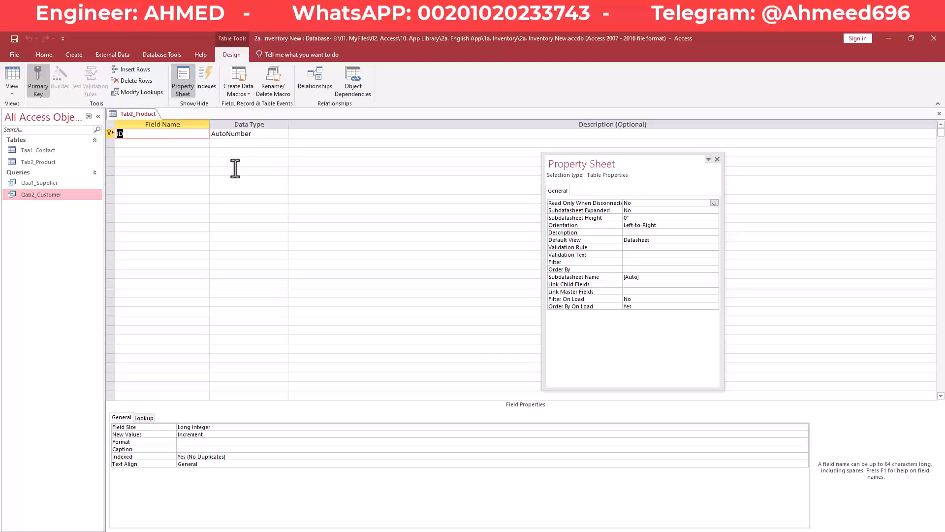
type("ProductID")
key("Down")
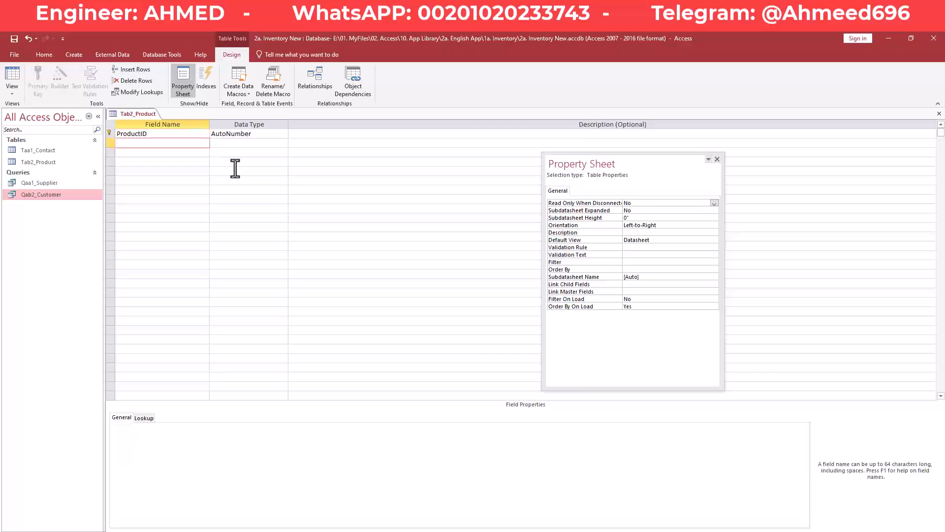
type("Product")
key("Down")
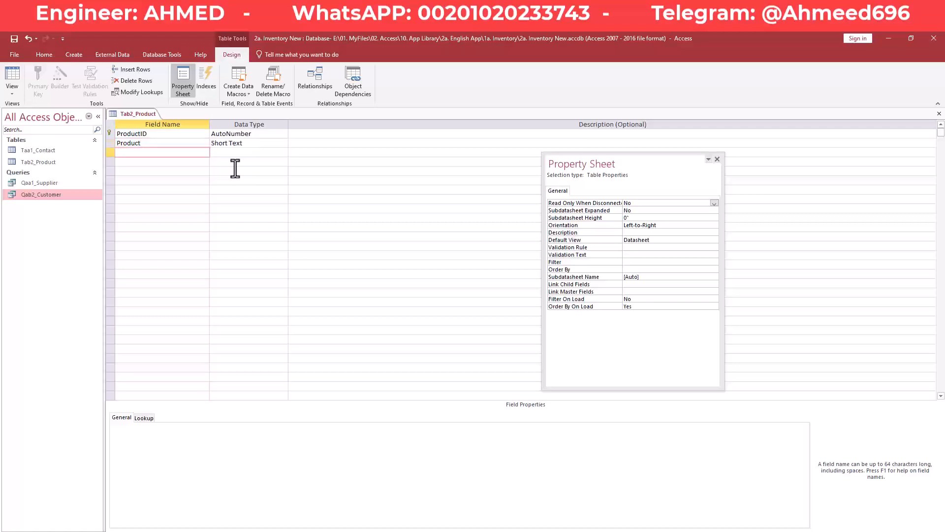
- Add the Unit1 and UnitPrice field names below Product
type("Unit1")
left_click(136, 162)
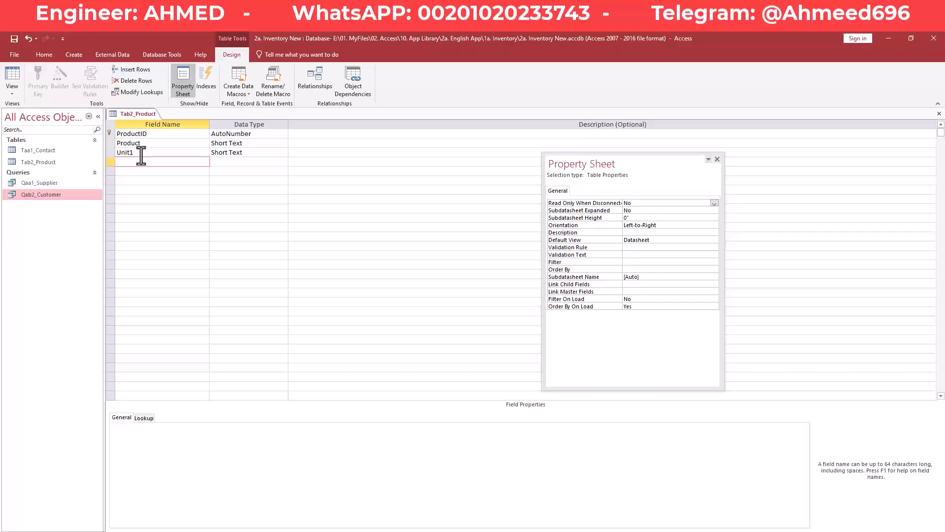
left_click(143, 154)
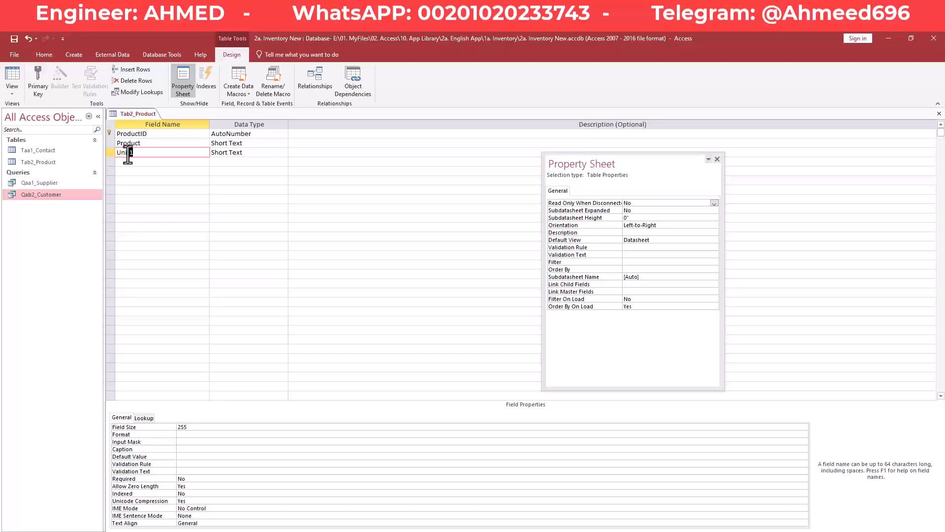
left_click_drag(123, 155, 120, 155)
left_click(140, 161)
left_click(141, 152)
left_click(146, 161)
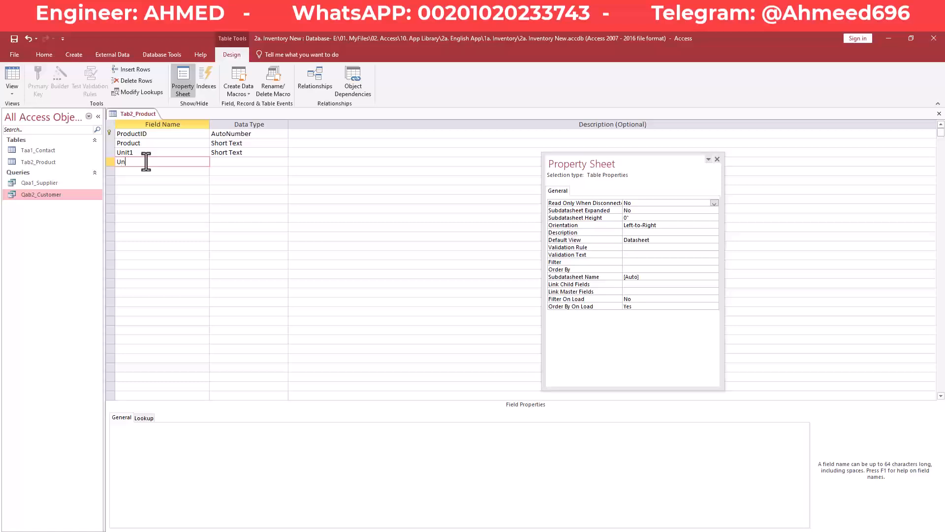
type("UnitPrice")
key("Left")
key("Left")
key("Left")
key("Left")
key("Left")
key("Left")
key("Left")
key("Left")
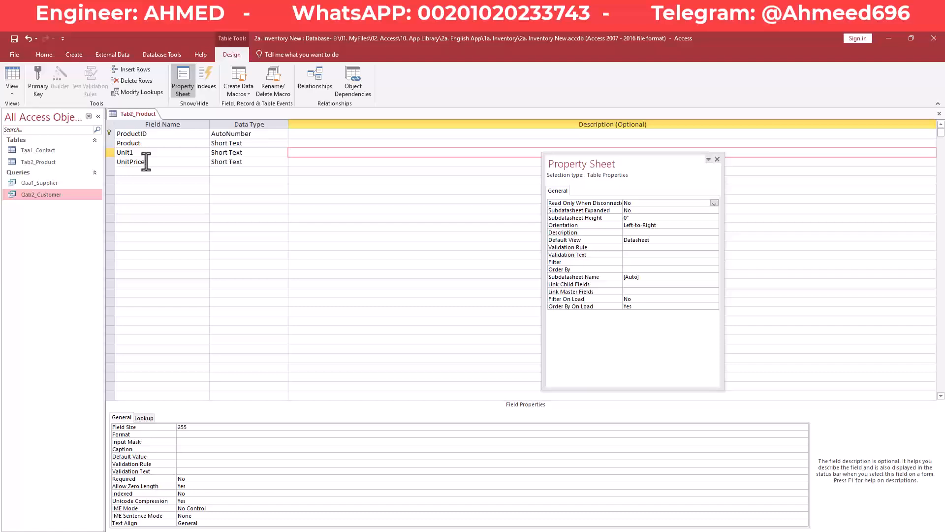
- Replace the UnitPrice field name with PurchasePrice
left_click(145, 162)
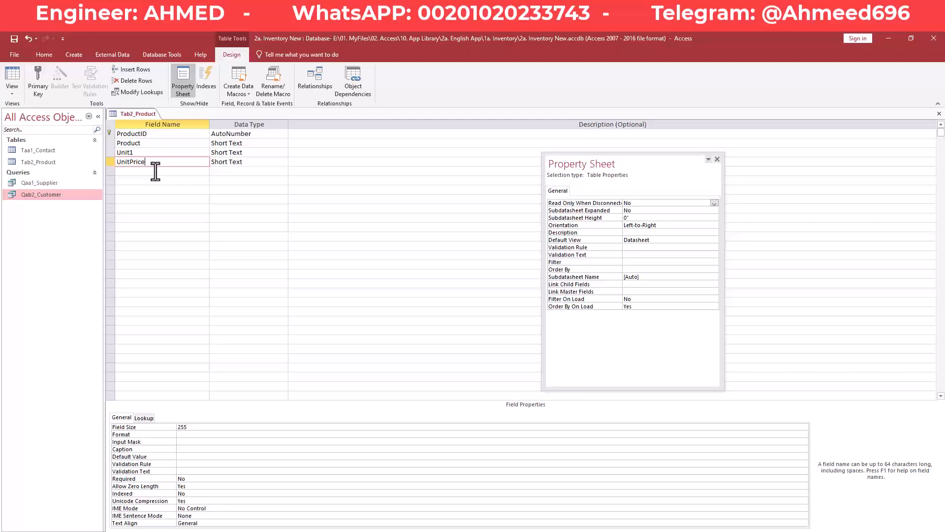
left_click(155, 171)
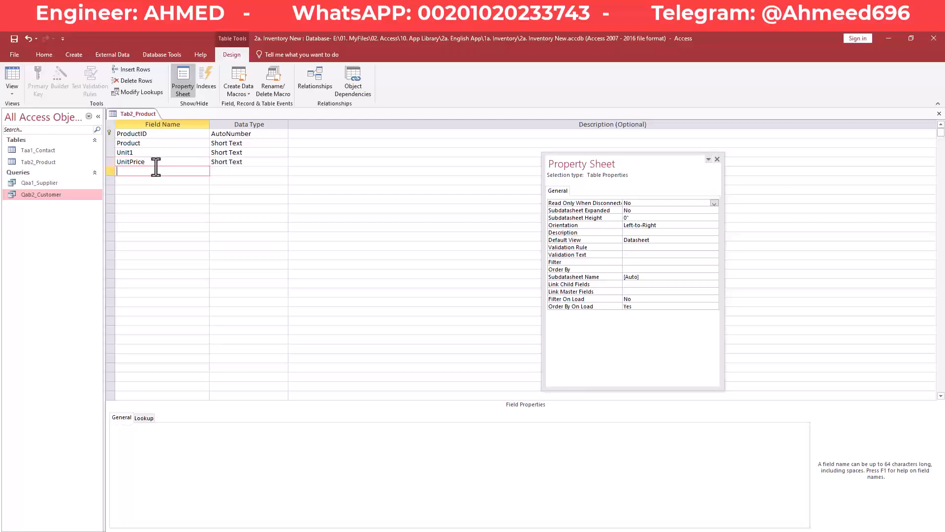
left_click(117, 161)
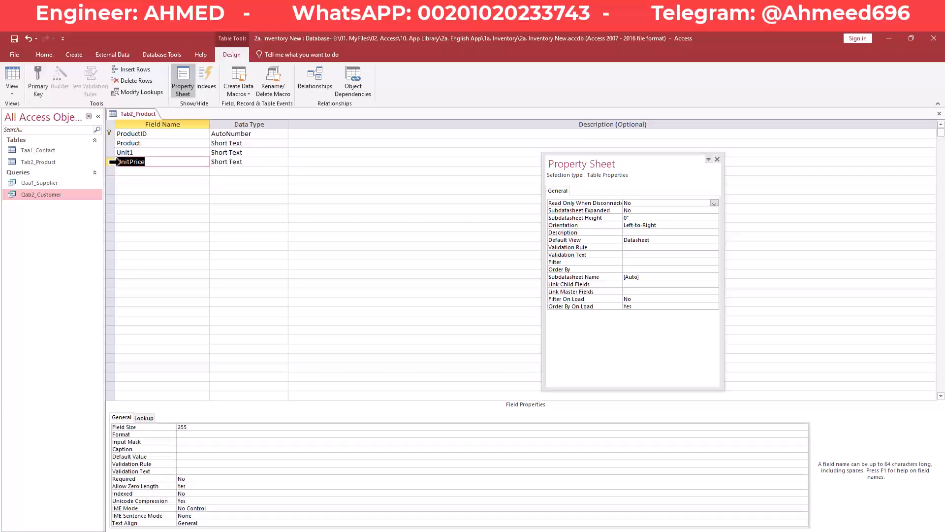
key("Delete")
type("PurchasePrice")
key("Down")
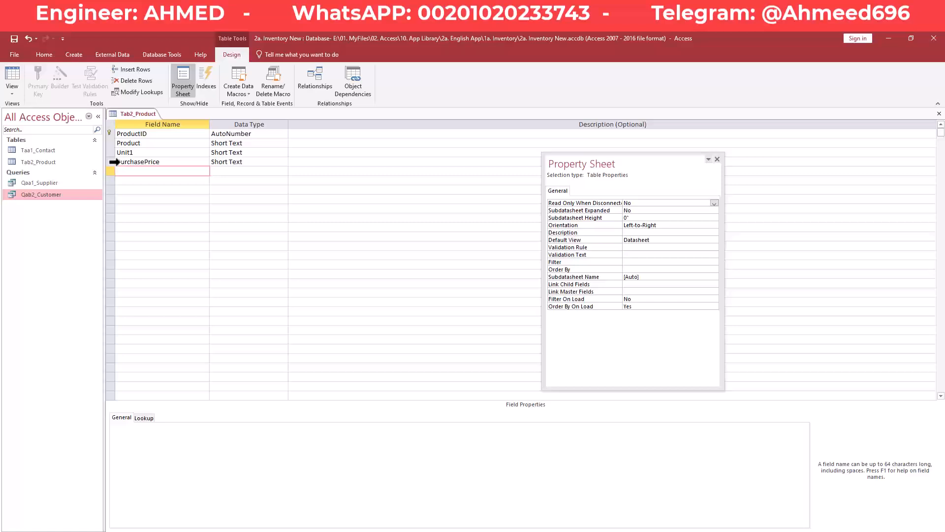
- Change the name to PurchasePrice1 and add a SalePrice1 field below it
left_click(174, 163)
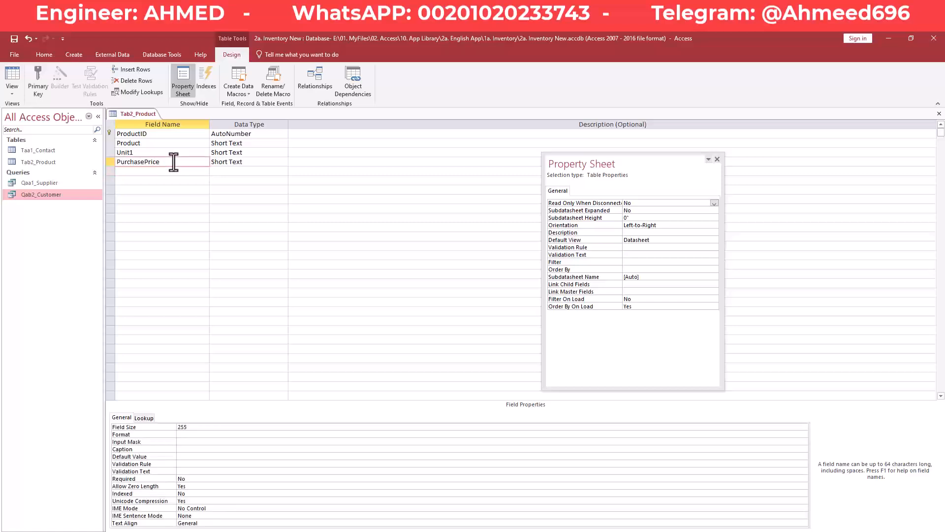
type("1")
key("Down")
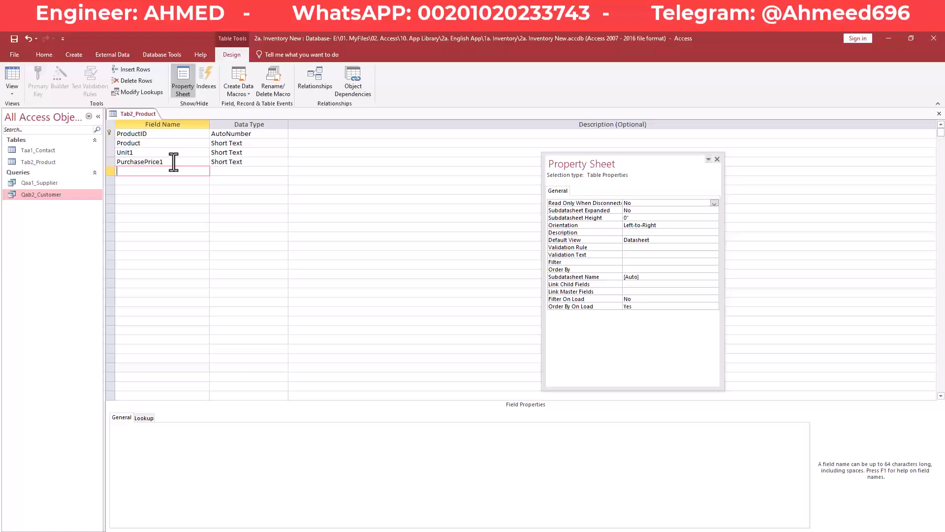
type("SalePrice1")
key("Down")
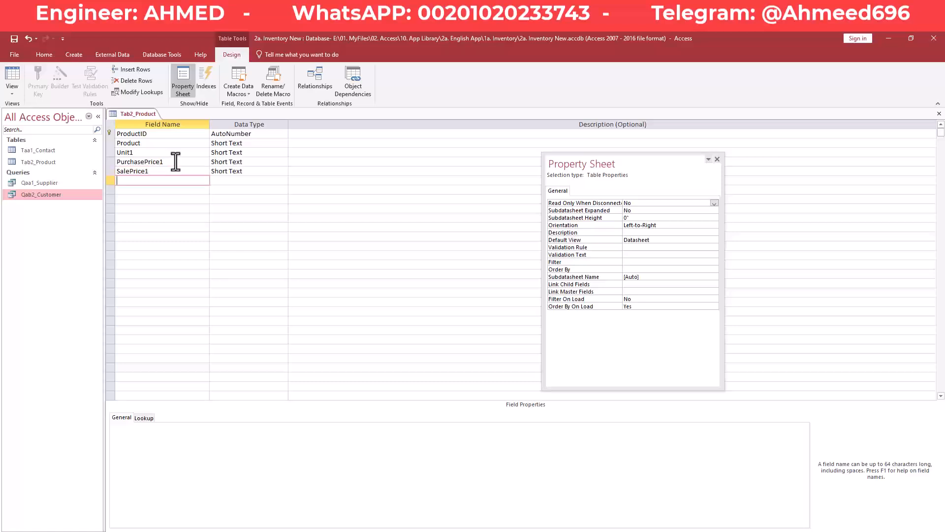
- Change PurchasePrice1's data type to Number
left_click(252, 144)
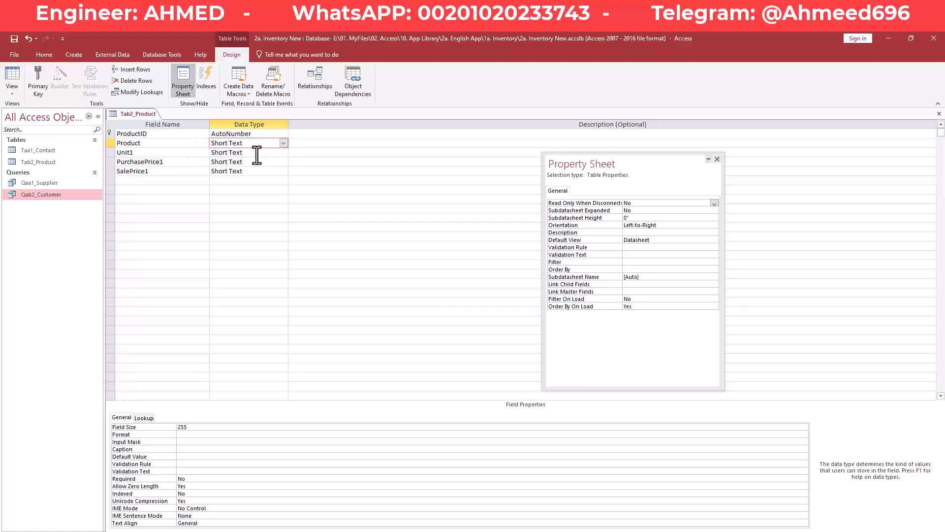
left_click(257, 154)
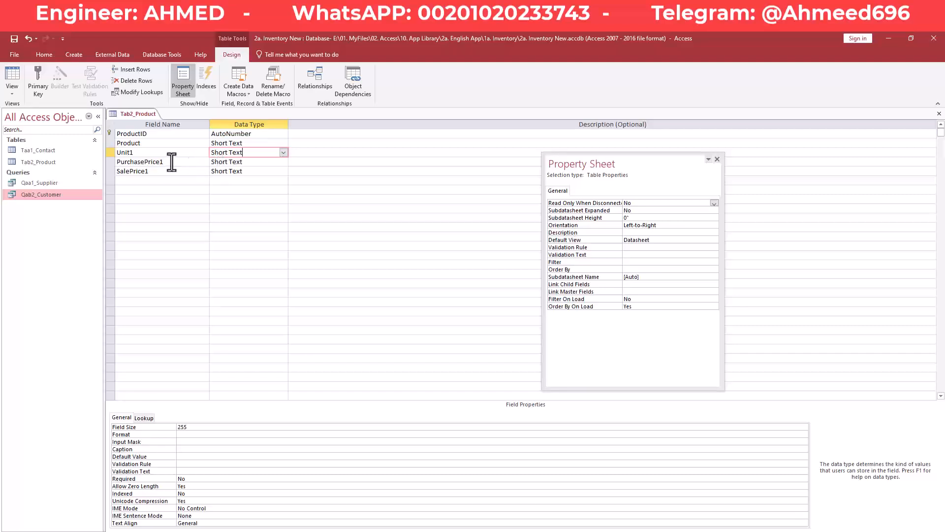
left_click(271, 163)
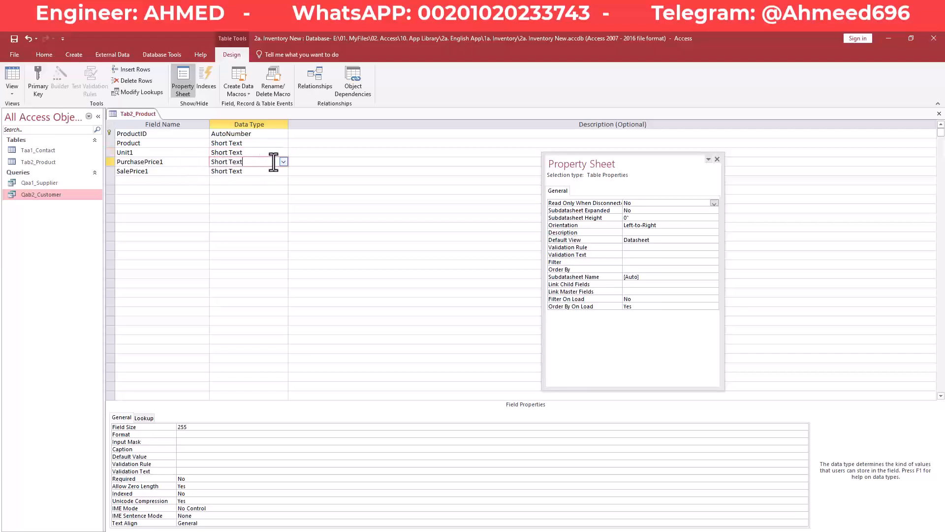
left_click(283, 161)
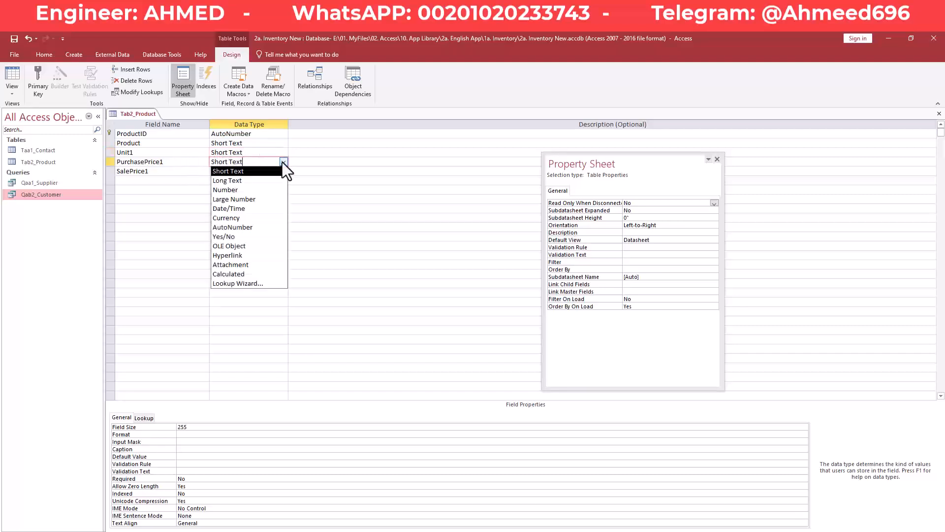
left_click(248, 191)
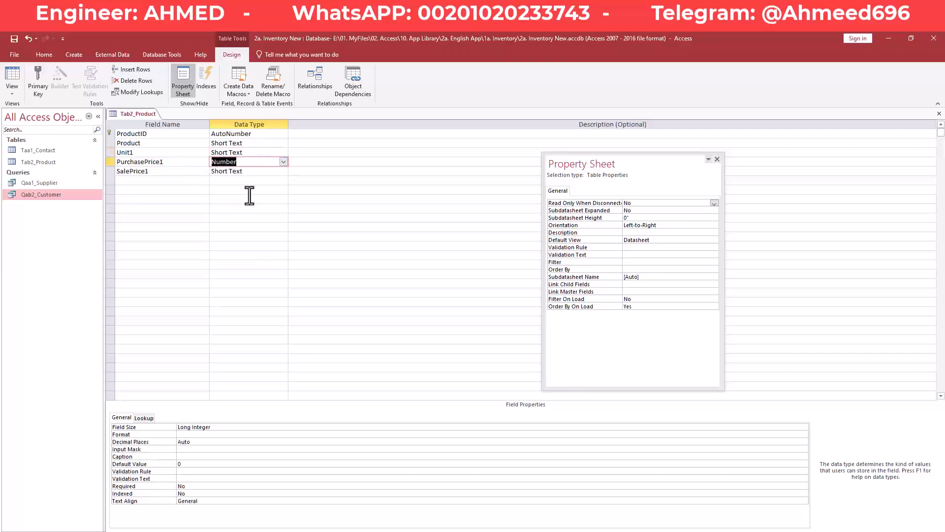
- Set PurchasePrice1's field size to Decimal with precision 19 and scale 2
left_click(218, 428)
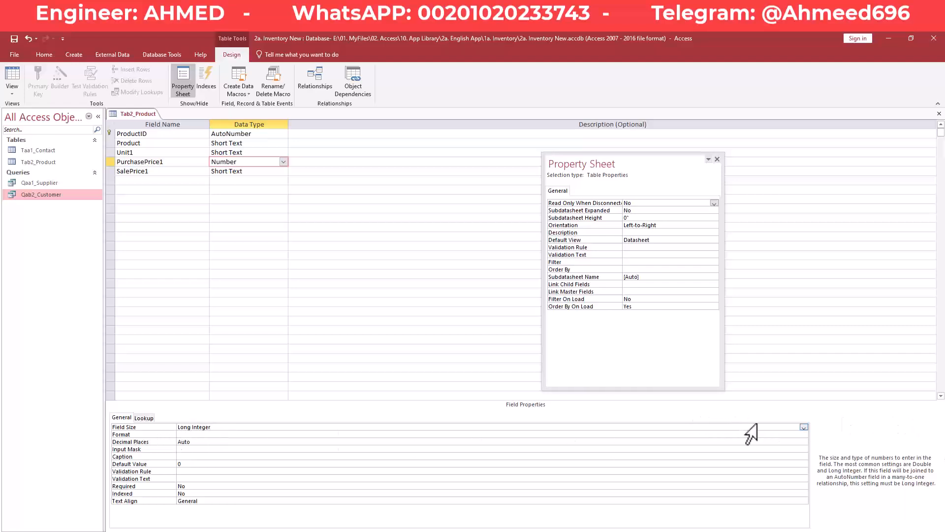
left_click(805, 427)
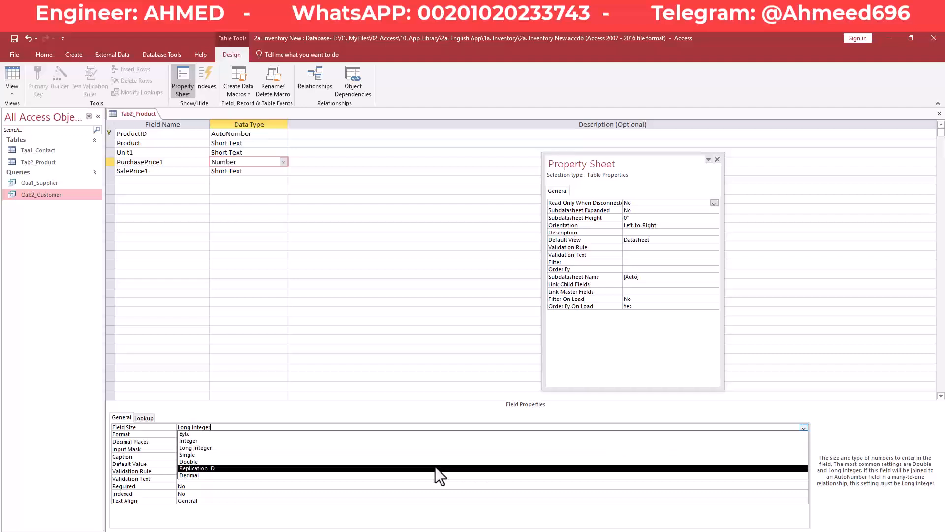
left_click(417, 476)
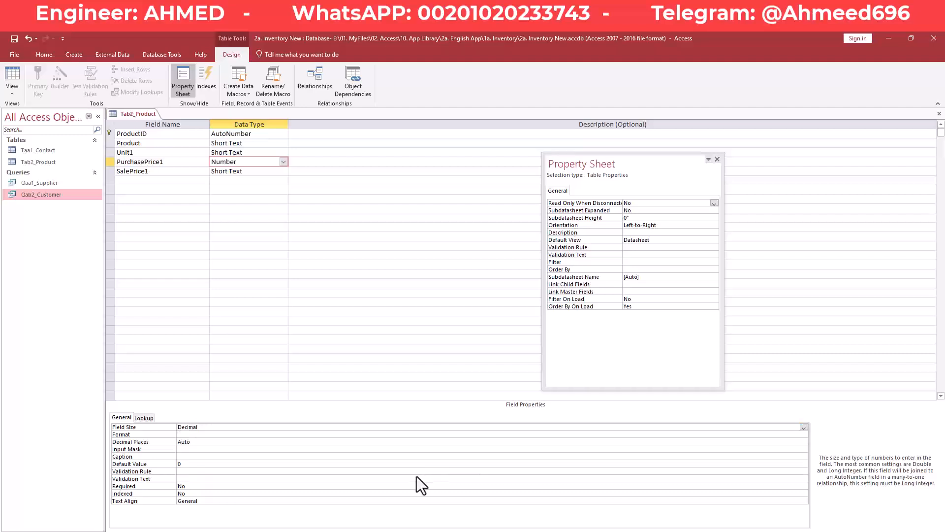
left_click(203, 435)
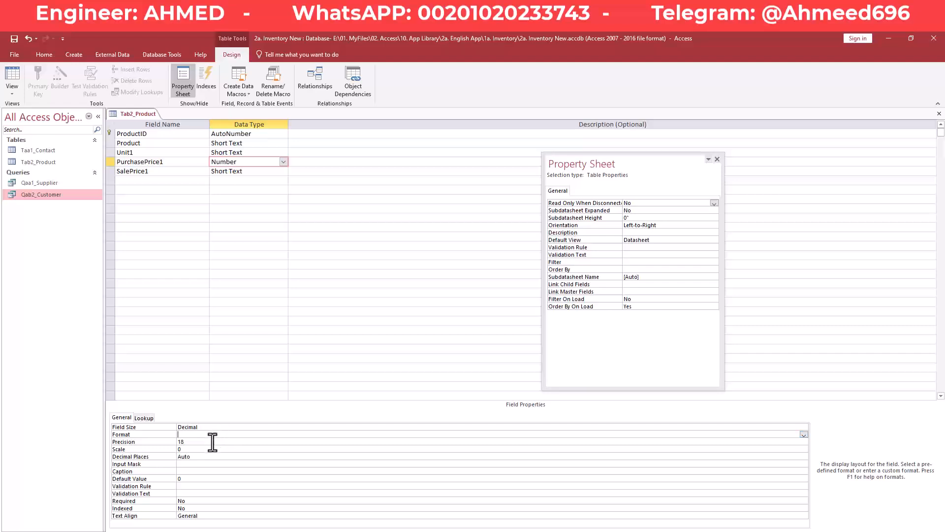
left_click(180, 442)
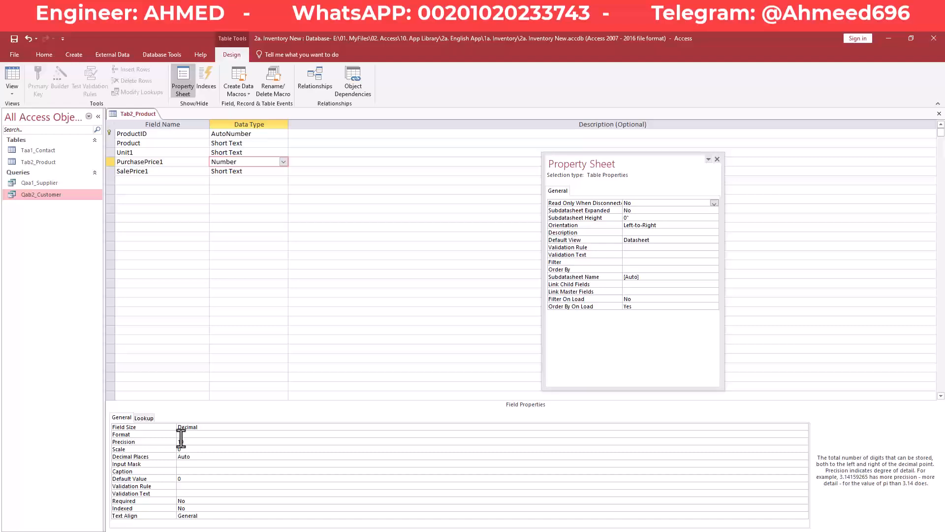
key("Down")
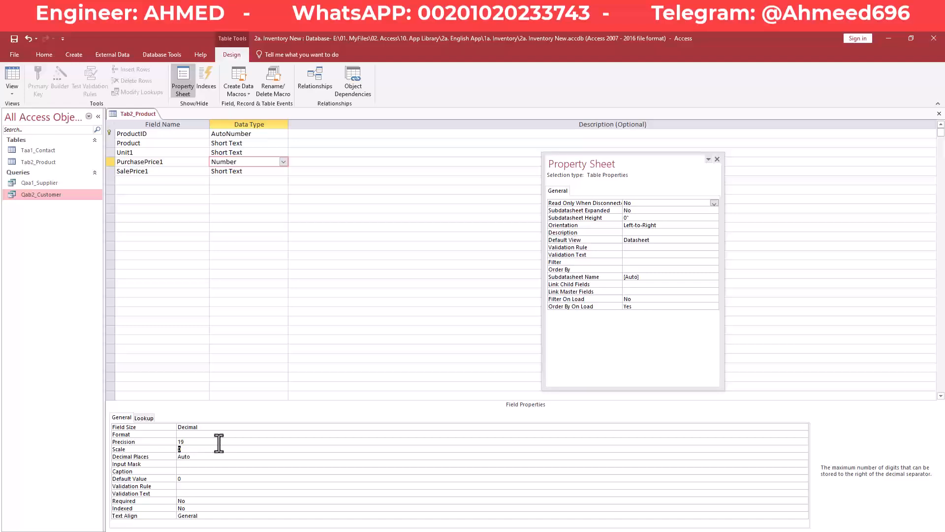
type("2")
key("Return")
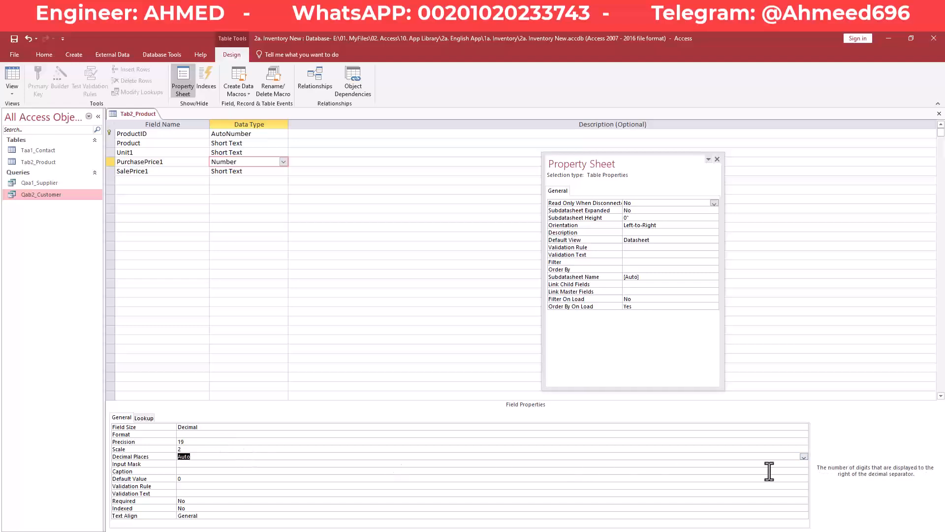
left_click(211, 433)
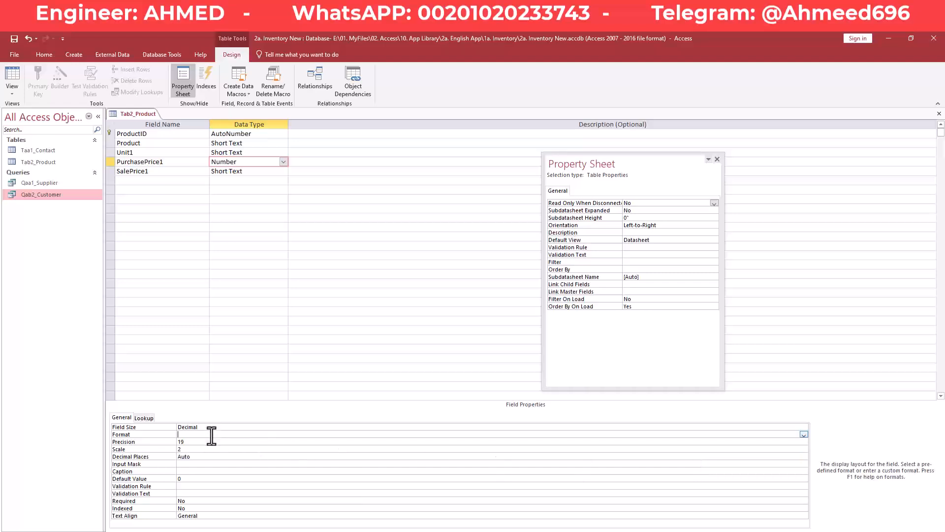
left_click(804, 435)
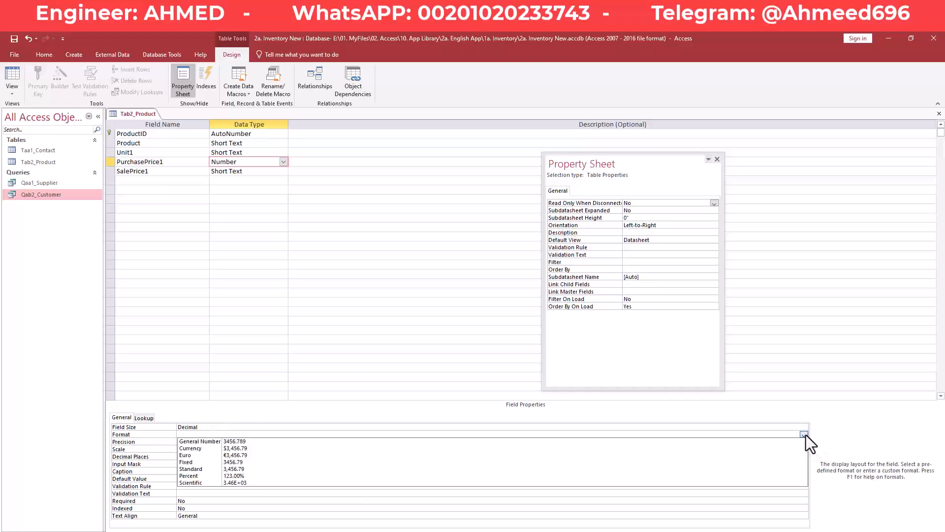
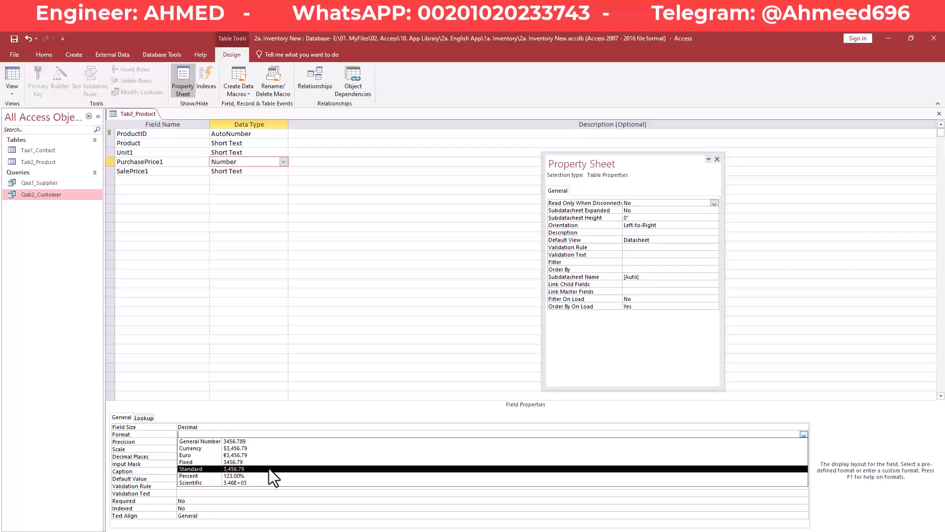
- Apply Standard format to PurchasePrice1 and verify its precision and decimal places
left_click(269, 468)
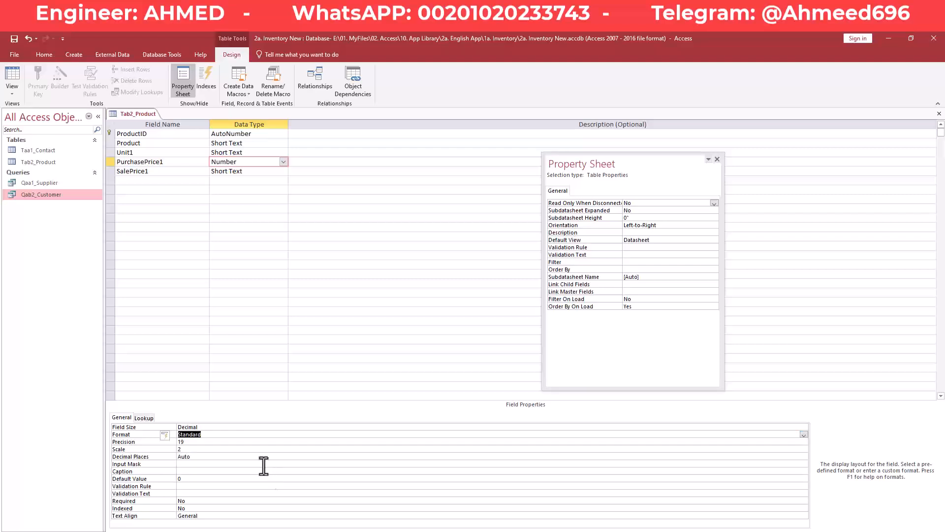
left_click(215, 442)
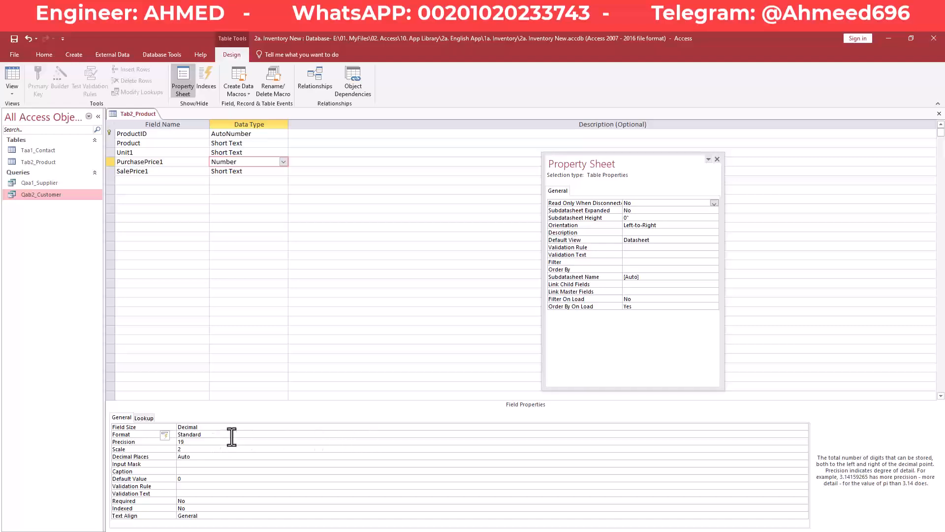
left_click(232, 435)
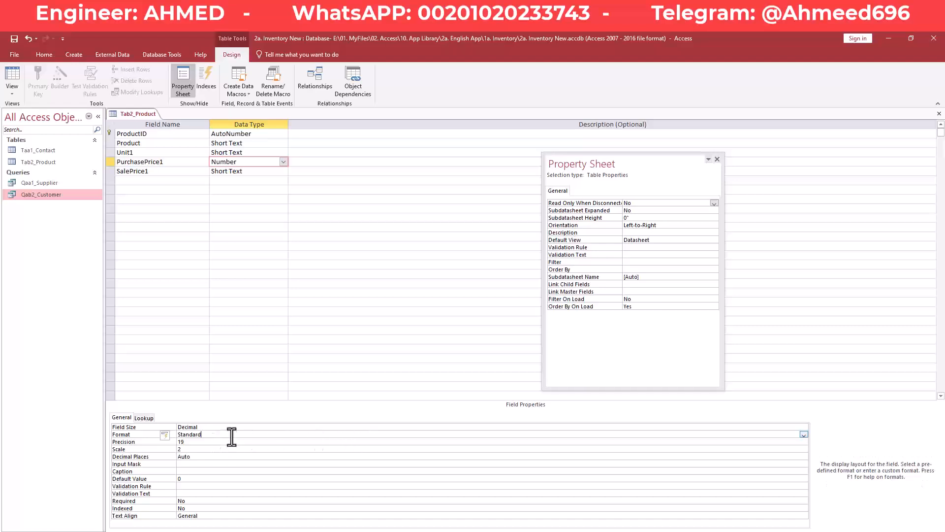
left_click(206, 456)
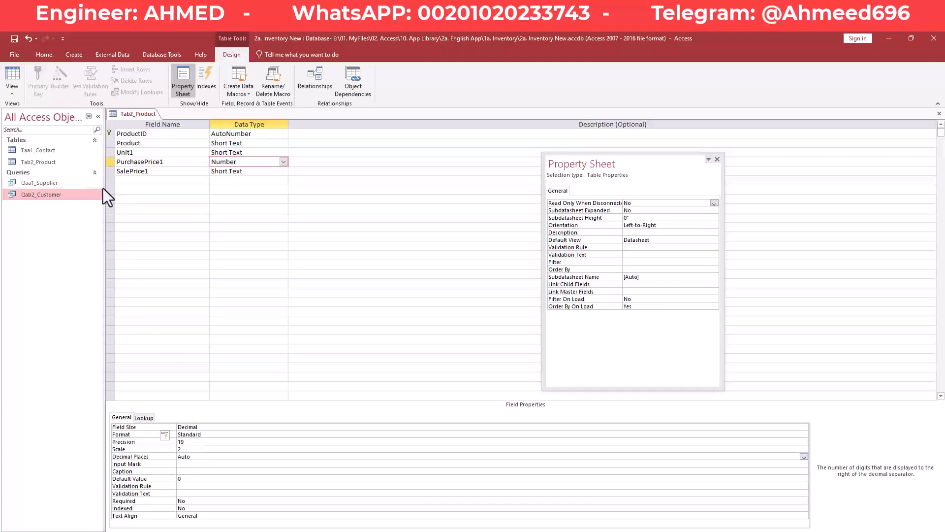
left_click(256, 172)
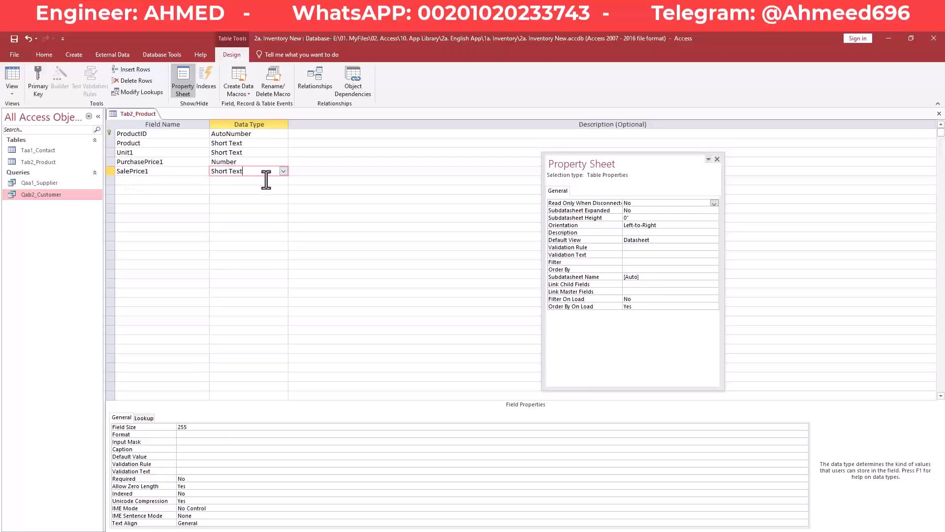
- Make SalePrice1 a Number field with Decimal field size
left_click(252, 180)
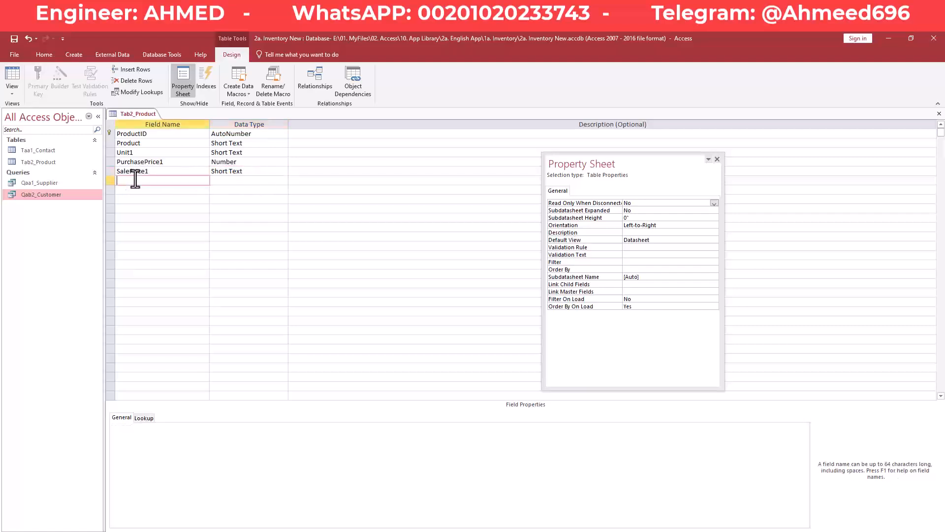
left_click(261, 171)
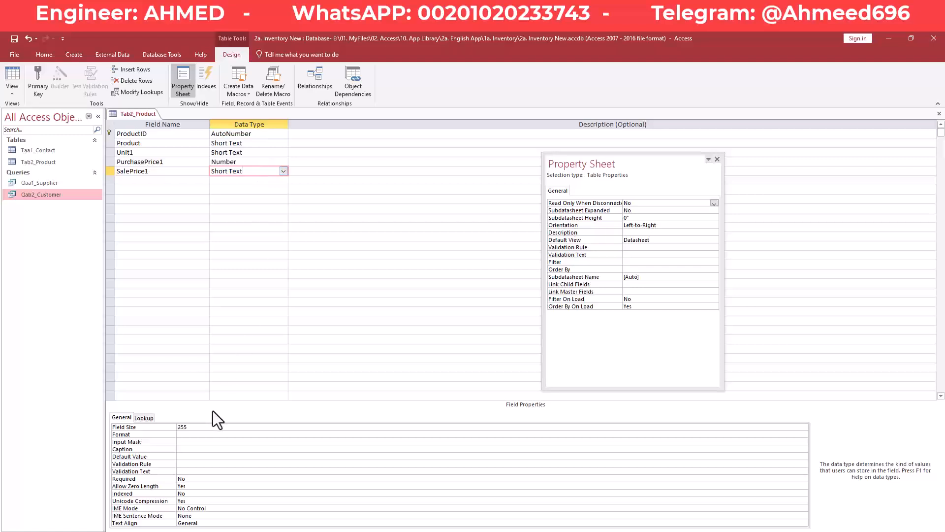
left_click(284, 172)
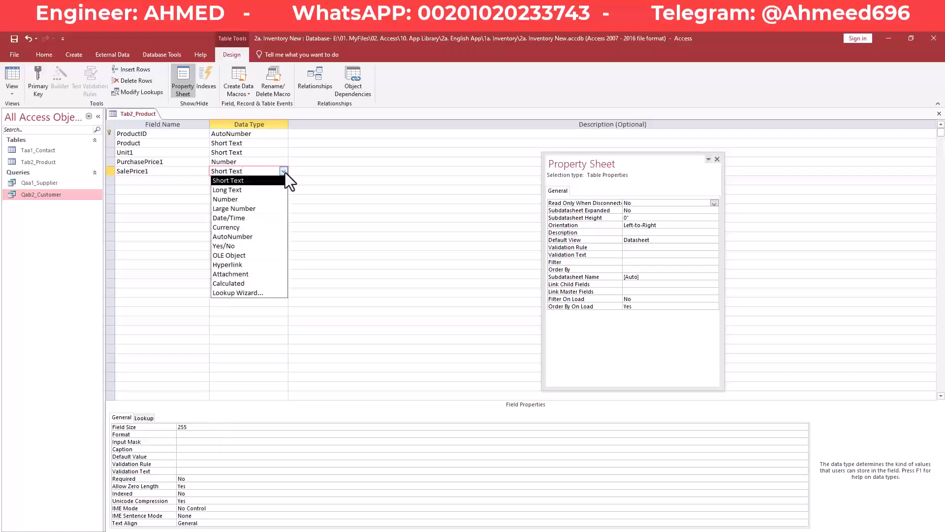
left_click(258, 200)
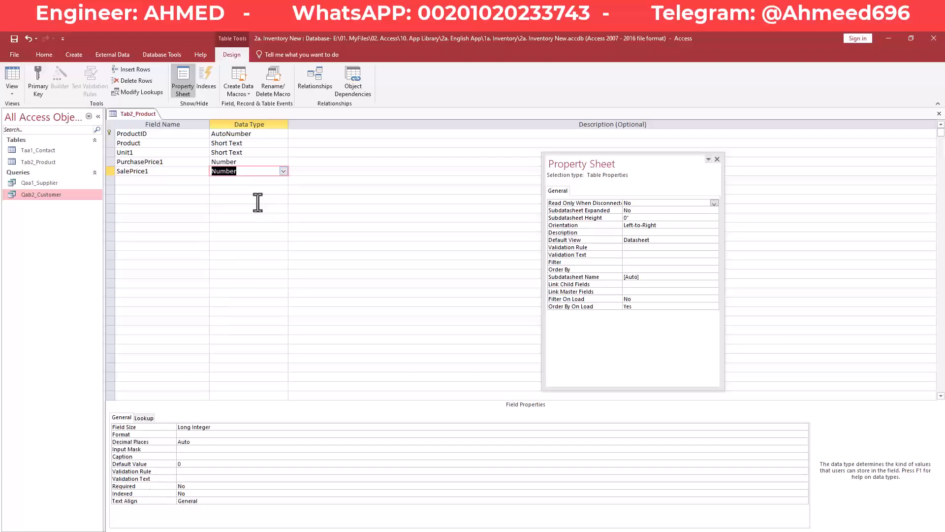
left_click(265, 427)
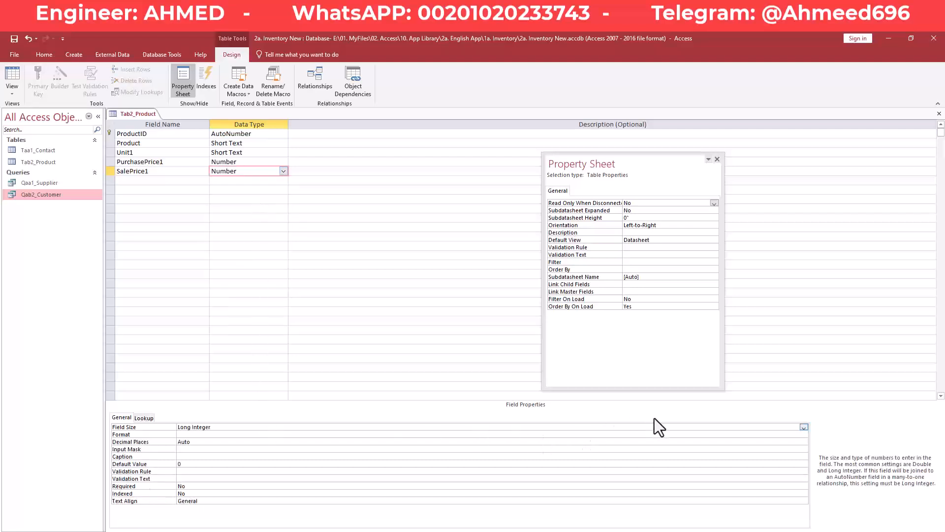
left_click(804, 428)
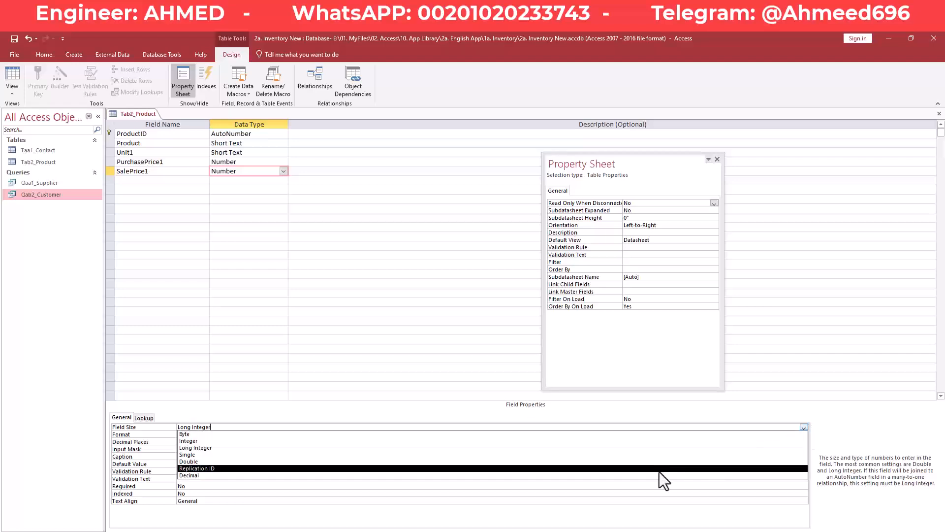
left_click(596, 475)
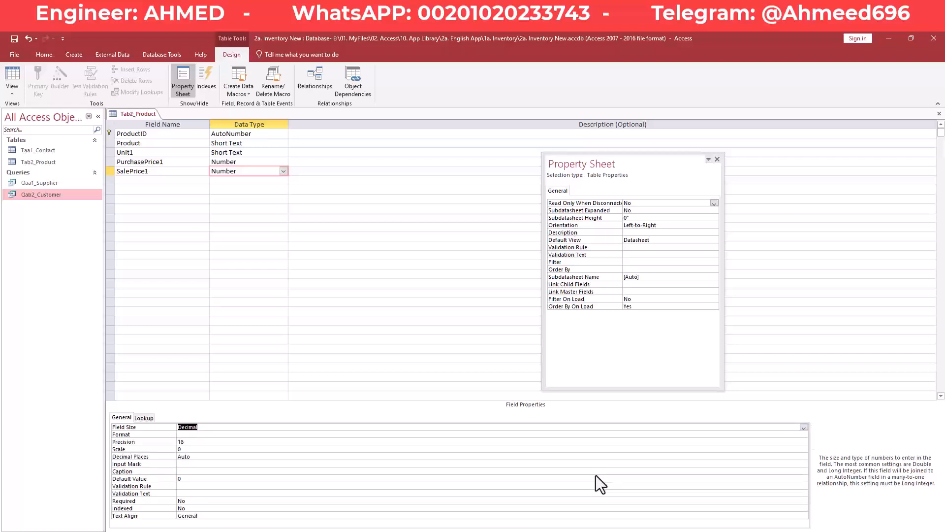
- Give SalePrice1 Standard format, precision 19 and scale 2
left_click(410, 437)
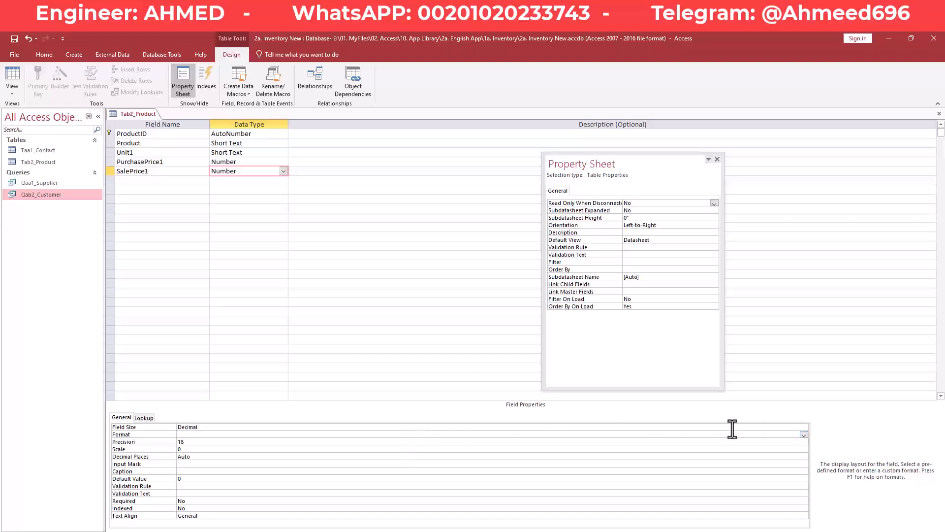
left_click(805, 435)
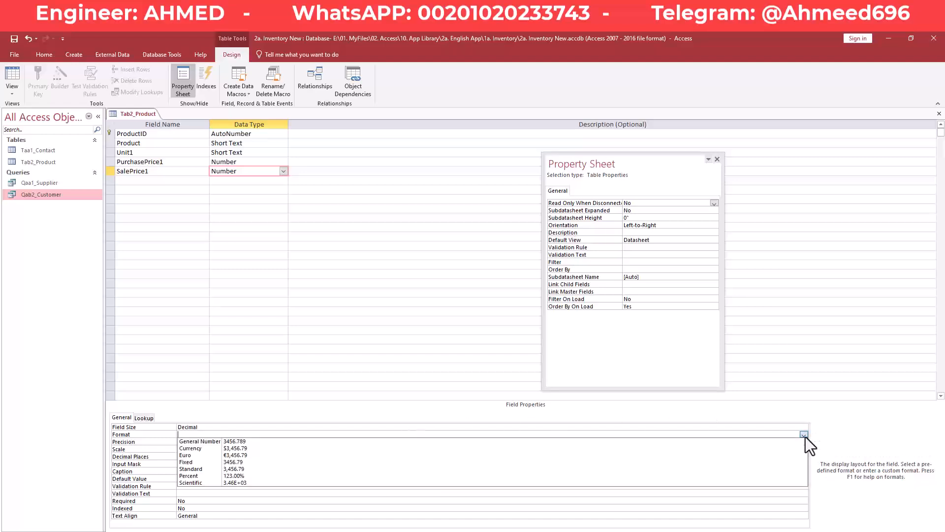
left_click(581, 468)
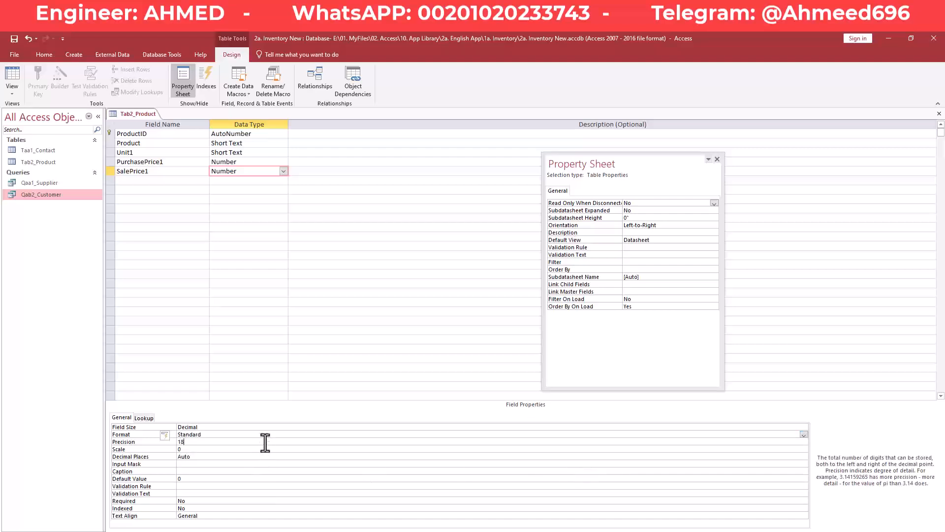
left_click(167, 441)
type("19")
key("Tab")
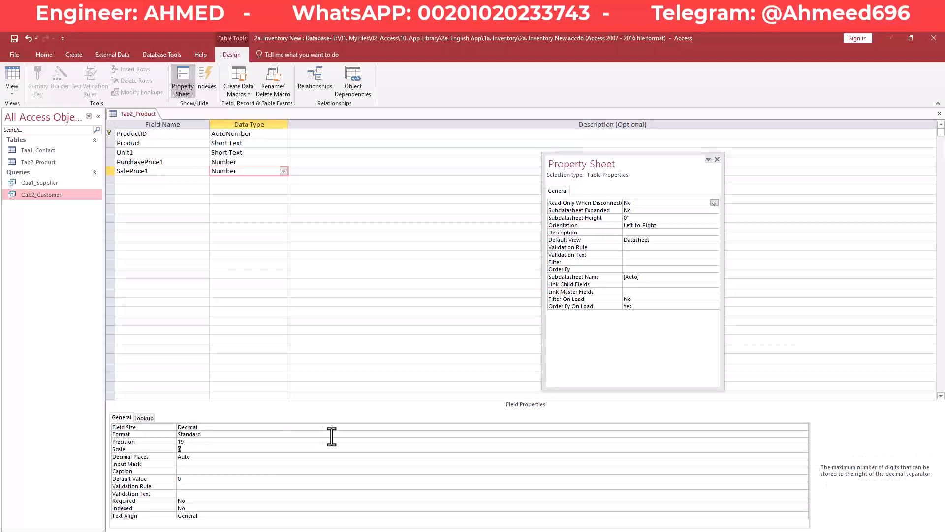
type("2")
key("Tab")
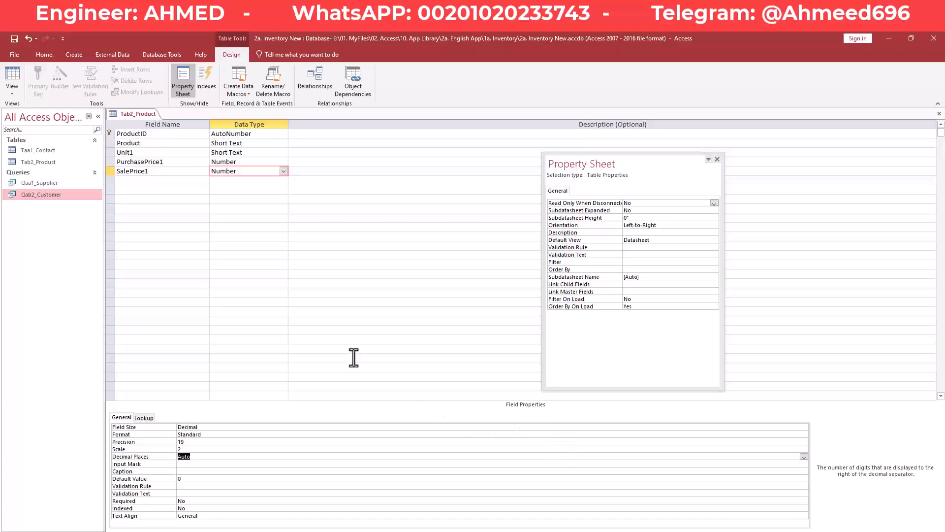
- Close the Tab2_Product design and open the table's datasheet
right_click(143, 113)
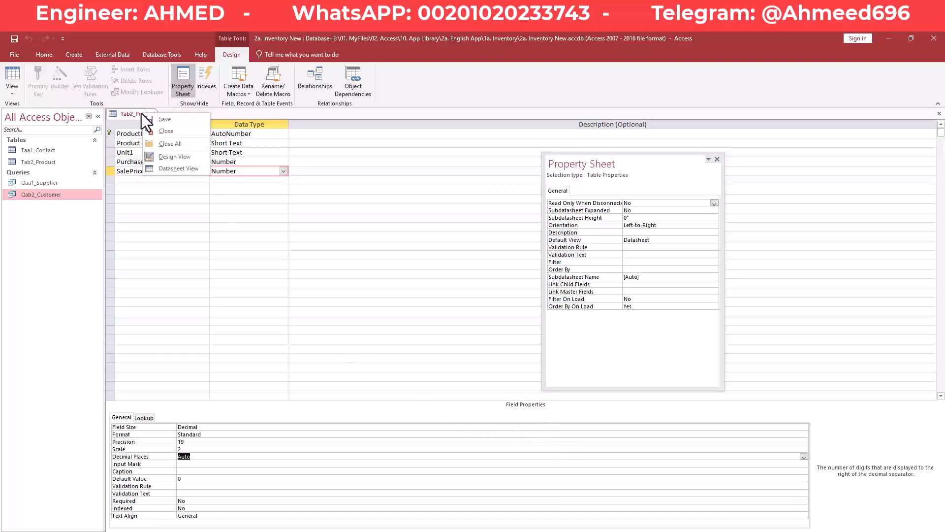
left_click(145, 113)
right_click(147, 113)
left_click(145, 113)
right_click(146, 113)
left_click(163, 131)
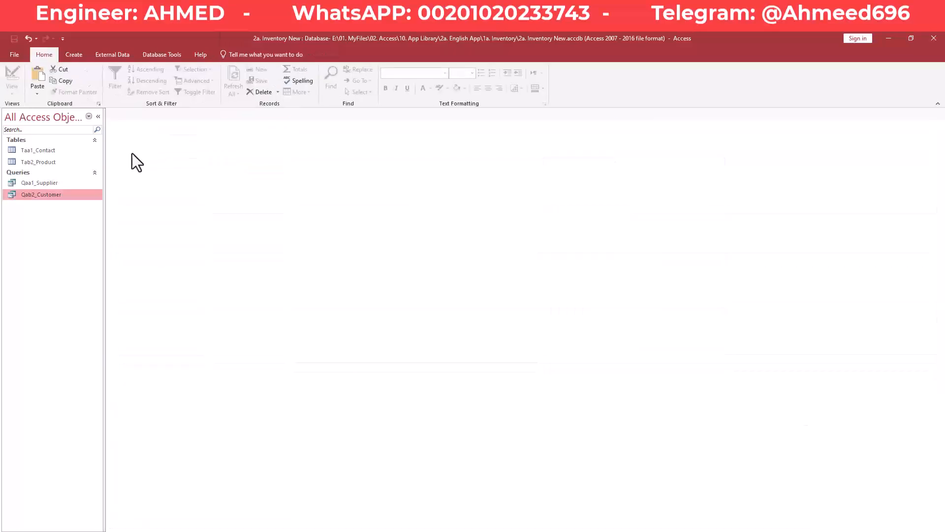
double_click(52, 163)
- Widen the Product and PurchasePrice1 columns in the datasheet
left_click_drag(209, 124, 422, 124)
left_click(423, 124)
left_click(350, 123)
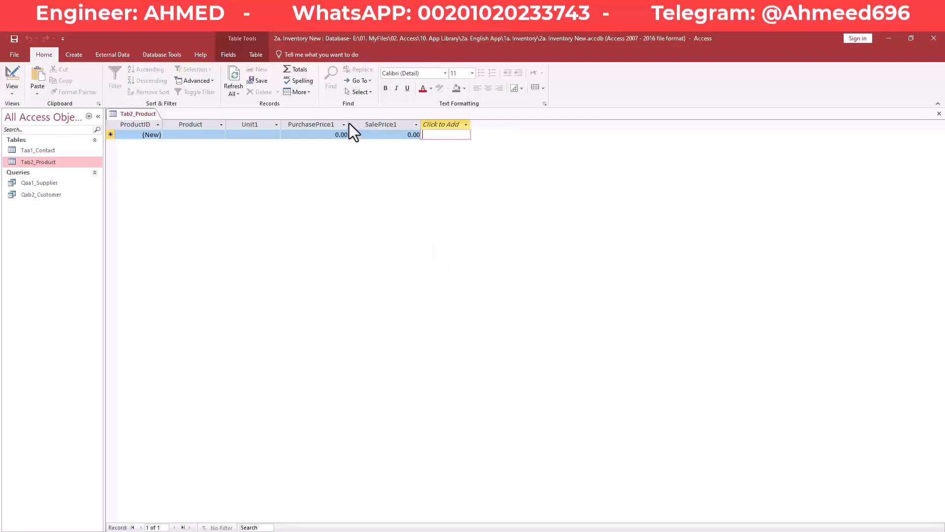
left_click_drag(350, 123, 353, 123)
- Enter a record: Product, Unit 1, purchase price 50.25, sale price 60.75
left_click(192, 134)
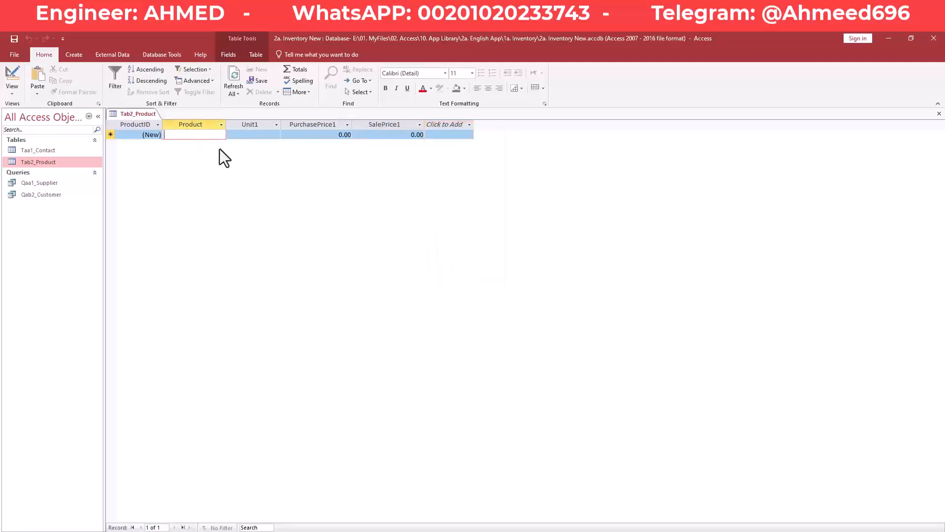
type("Product 1")
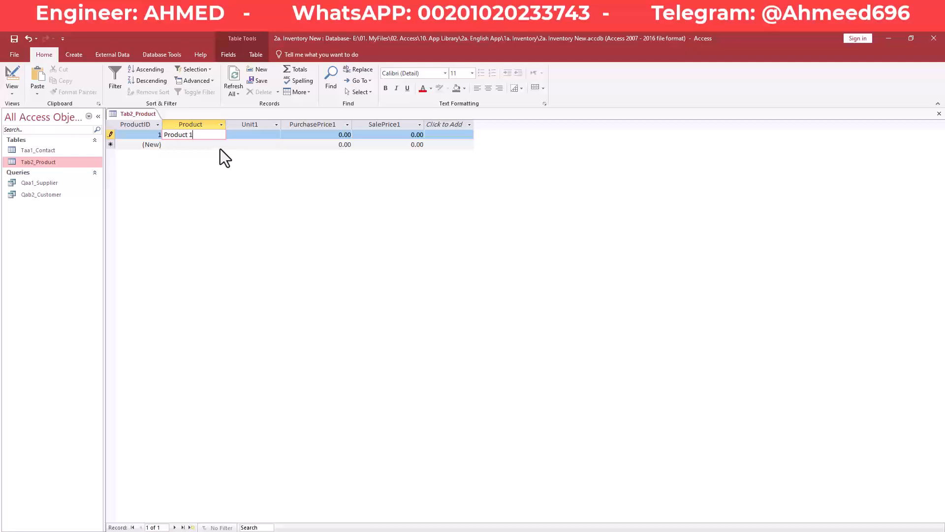
key("Tab")
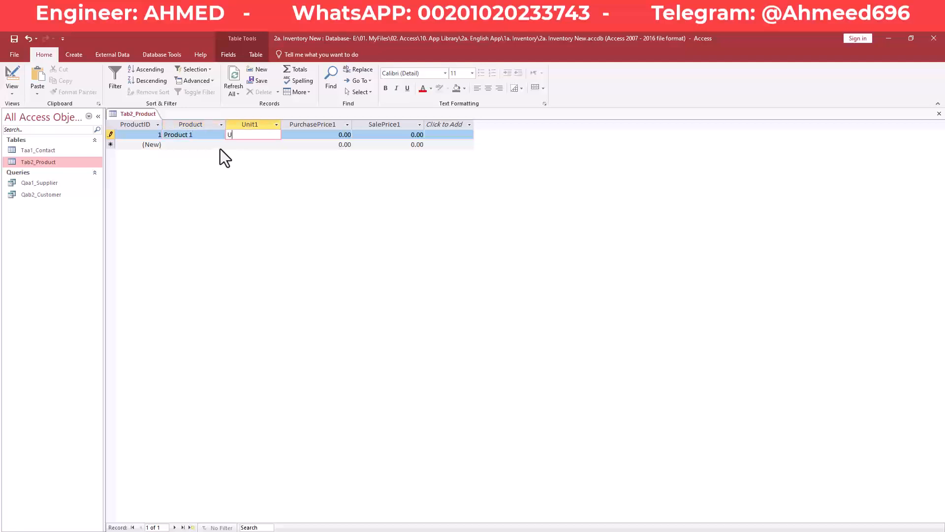
type("Unit 1")
key("Tab")
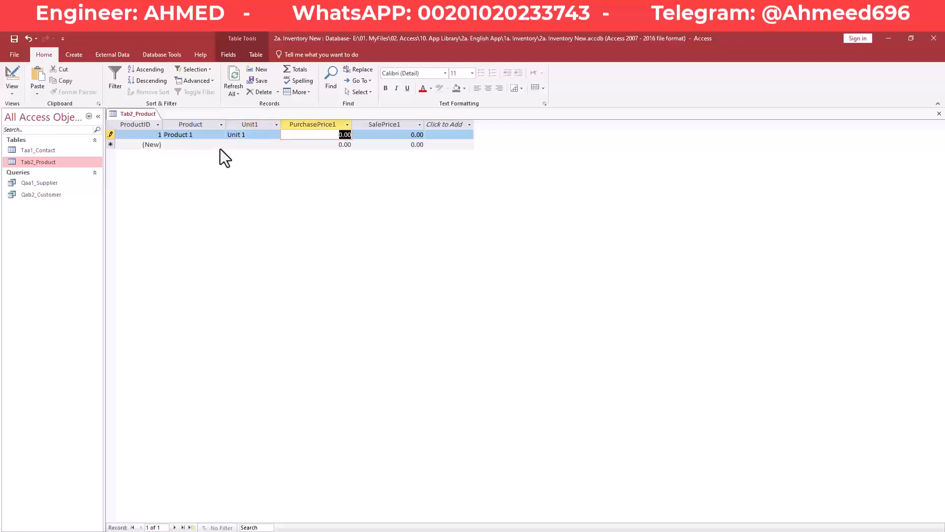
type("50.25")
key("Tab")
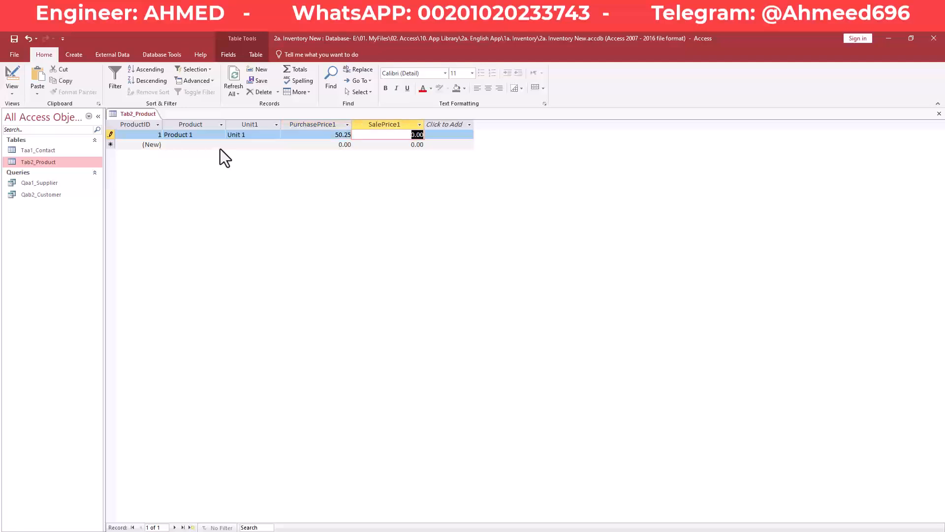
type("60.75")
key("Tab")
key("Tab")
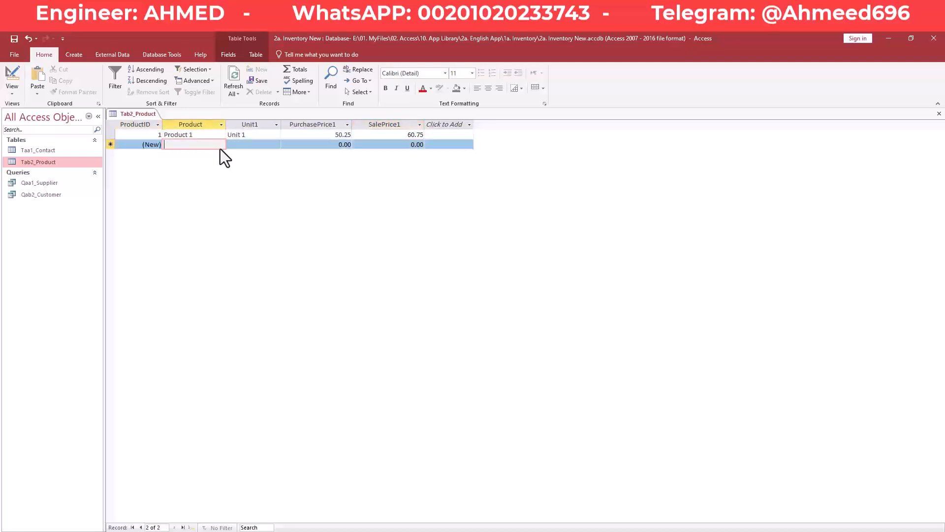
- Enter a second record: Product 2, Unit 2, purchase price 30, sale price 43
type("P")
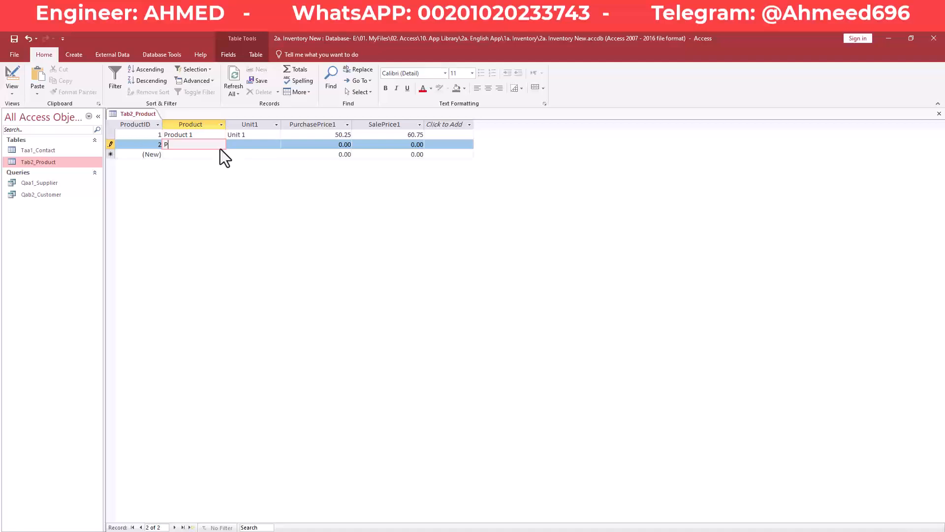
type("roduct 2")
key("Tab")
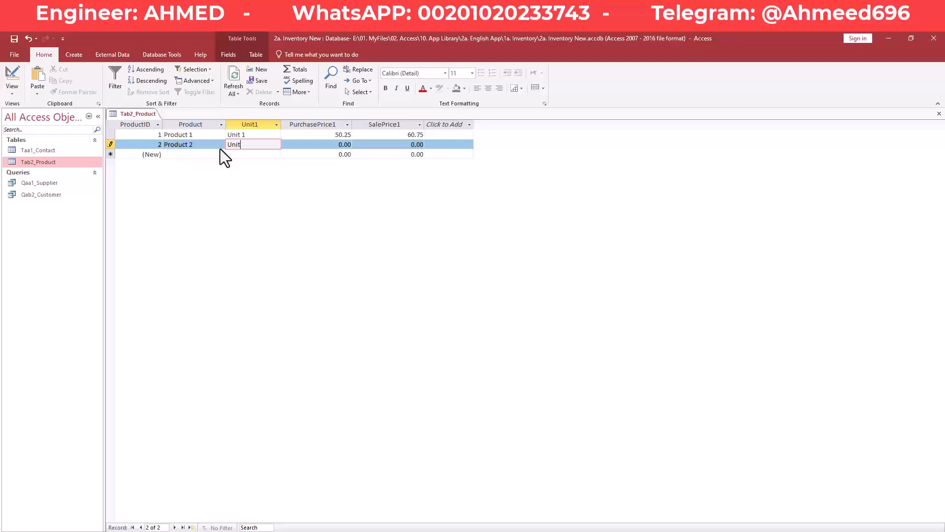
type("Unit 2")
key("Tab")
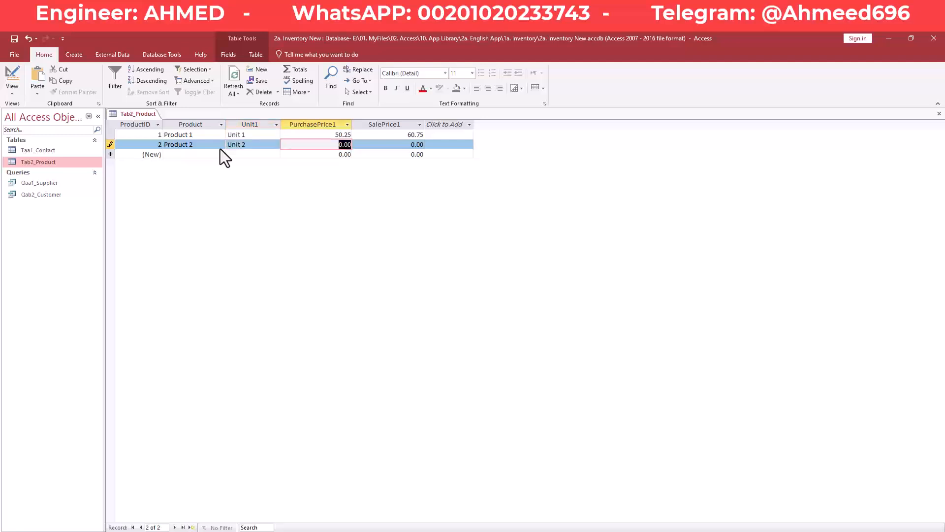
type("30")
key("Tab")
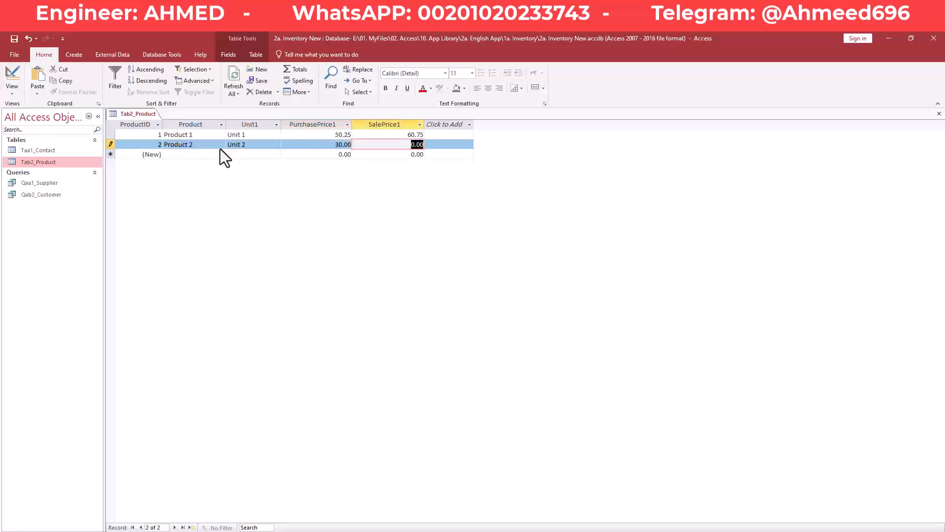
type("43")
key("Tab")
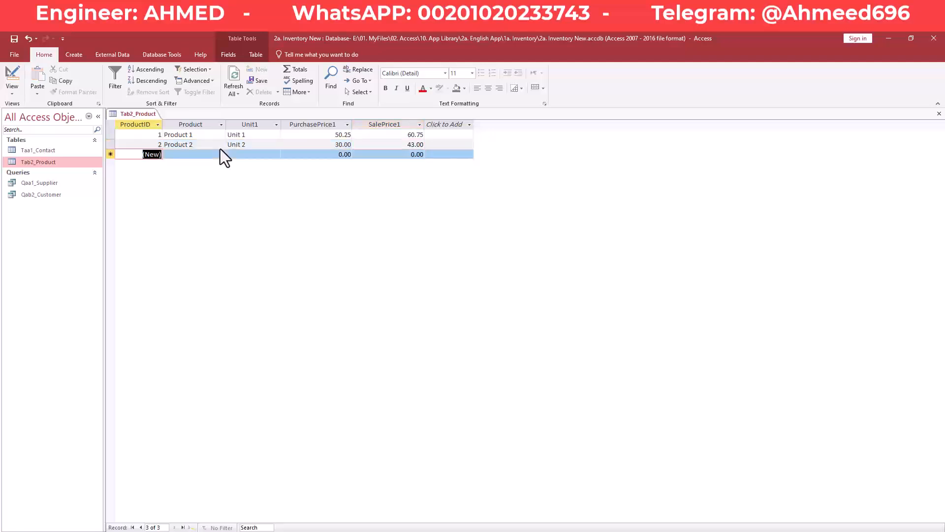
- Save the Tab2_Product table
right_click(140, 114)
left_click(149, 117)
right_click(141, 114)
left_click(153, 119)
right_click(148, 115)
left_click(155, 120)
- Switch to 1e. Inventory and highlight order 16's supplier, Product 2 and 70.00 unit price
left_click(323, 531)
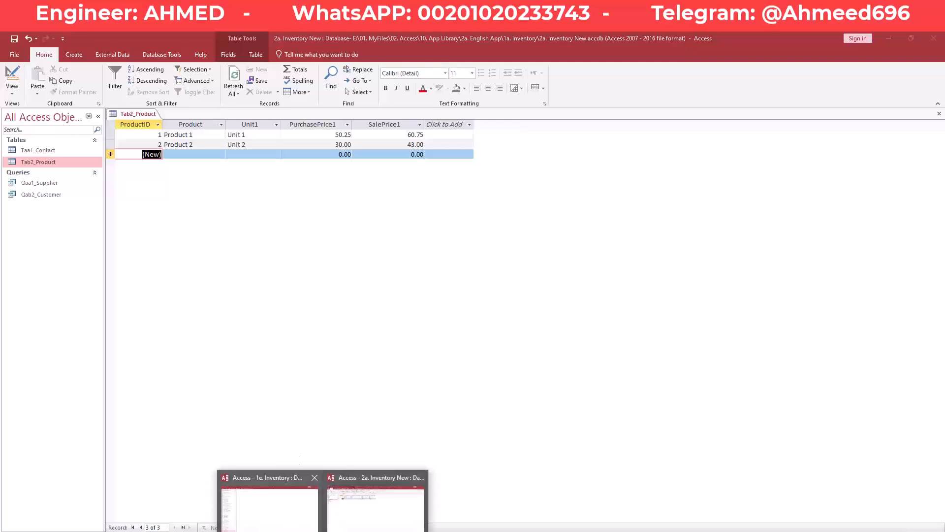
left_click(290, 522)
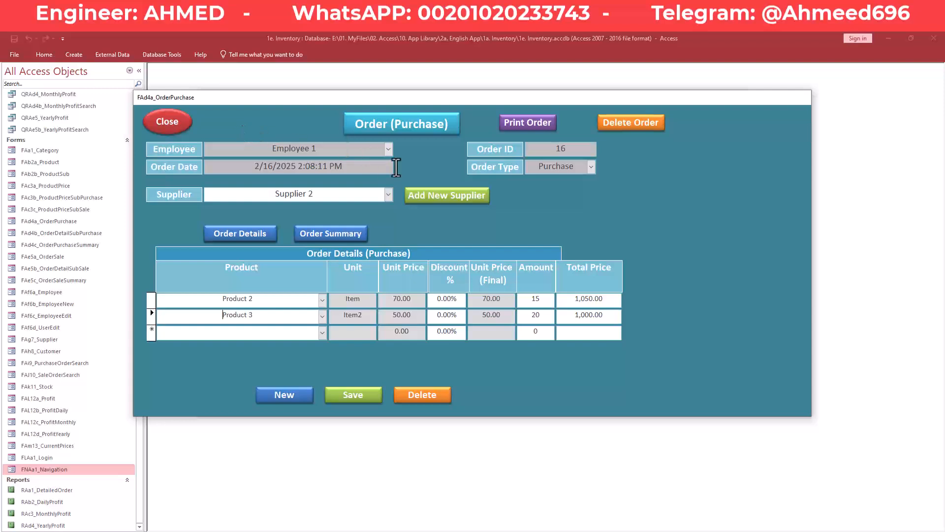
left_click_drag(309, 198, 255, 198)
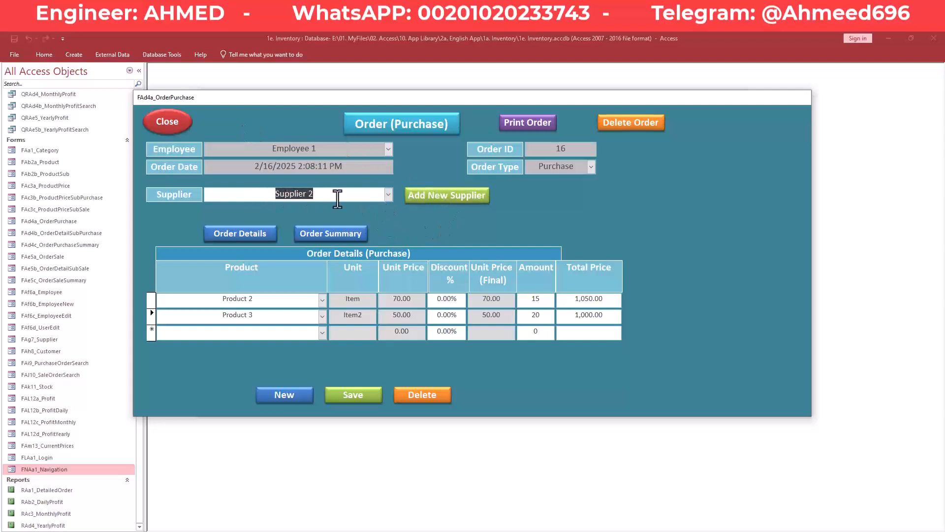
left_click_drag(251, 302, 205, 302)
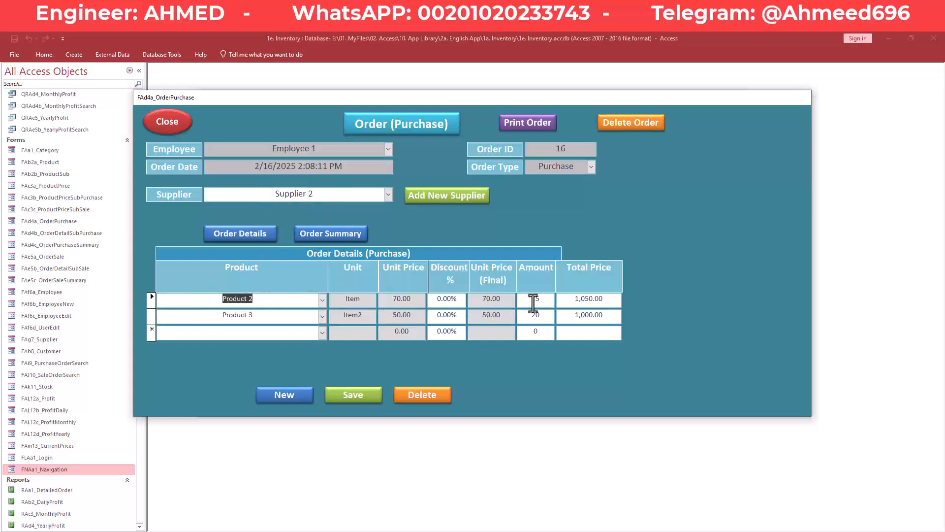
left_click_drag(507, 302, 480, 304)
left_click(542, 301)
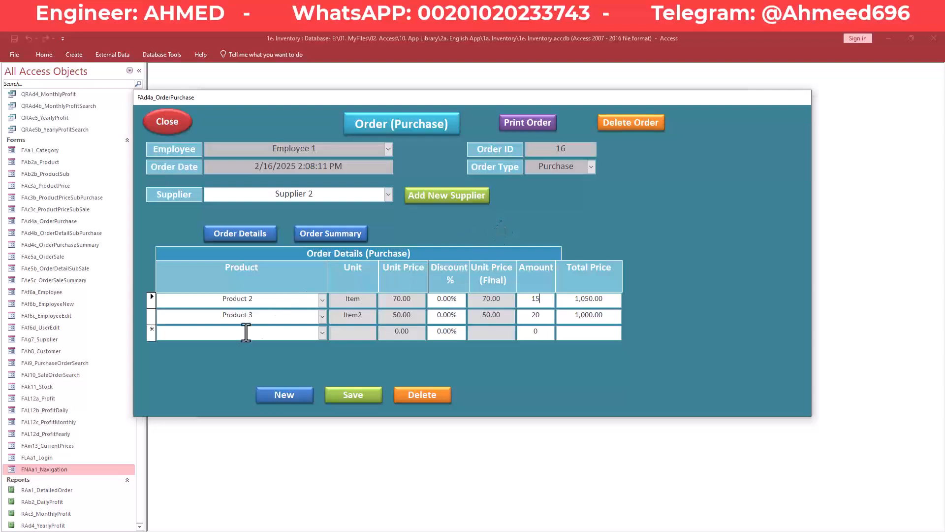
left_click_drag(254, 316, 278, 299)
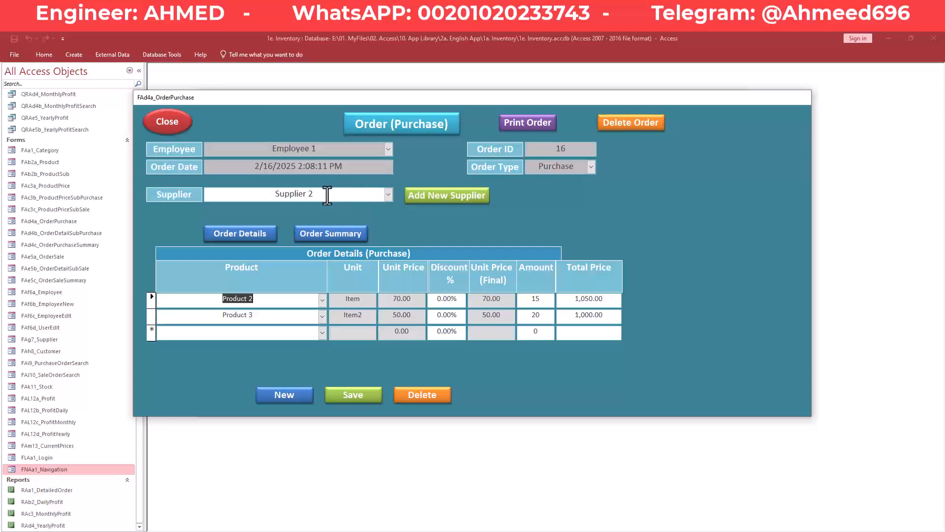
- Highlight Supplier 2 and Product 2 again on the purchase order form
left_click_drag(322, 195, 270, 195)
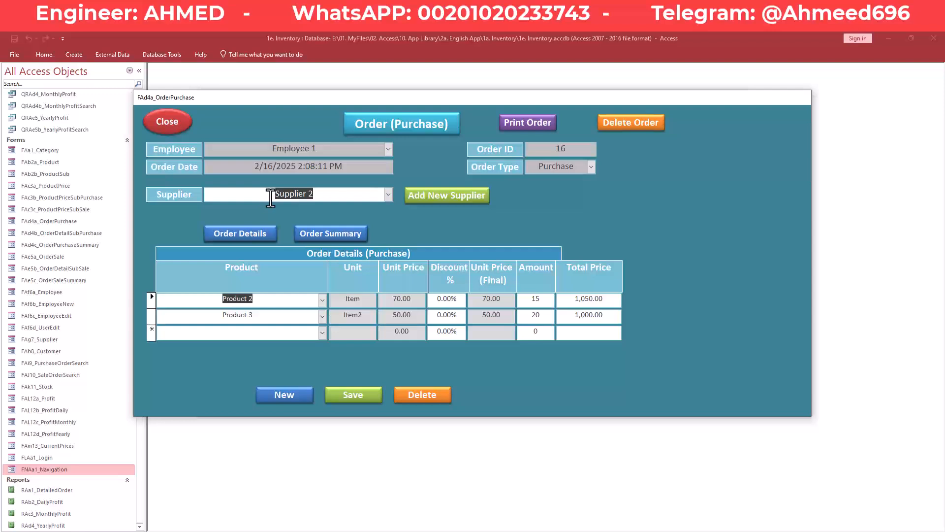
left_click(271, 197)
left_click_drag(319, 197, 268, 197)
left_click(253, 300)
left_click_drag(253, 299, 211, 300)
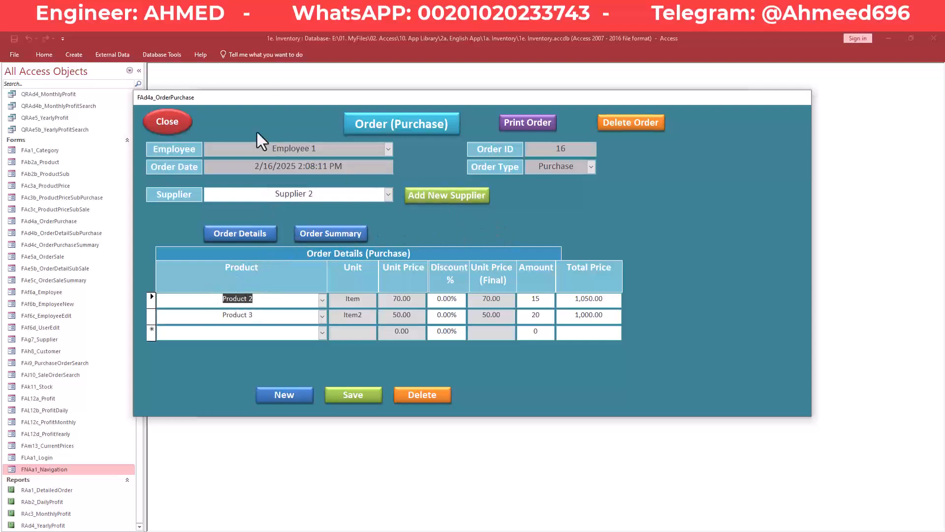
- Close and reopen purchase order 16 from the purchase order list
left_click(179, 123)
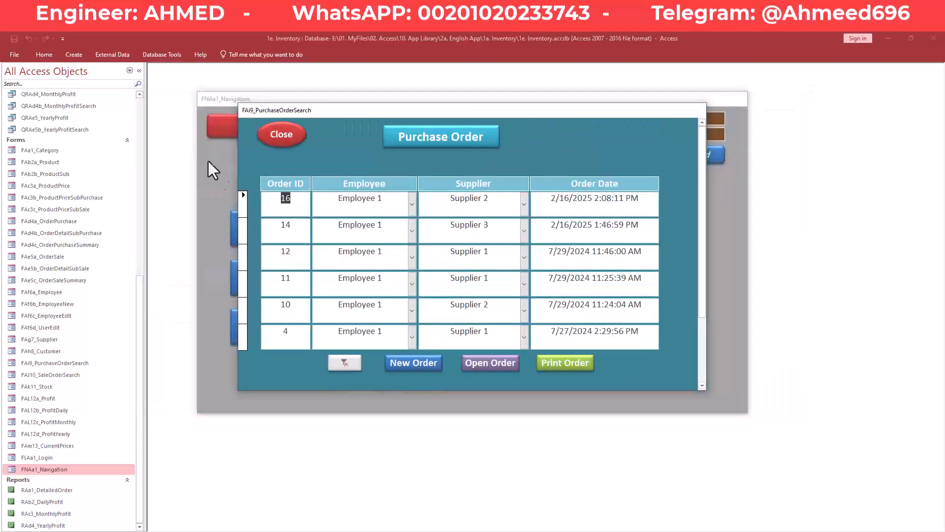
left_click(277, 140)
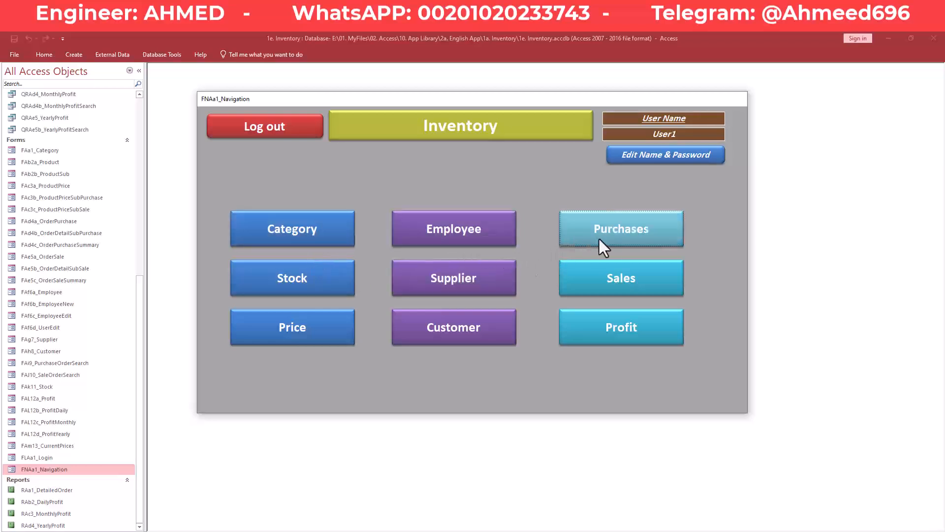
left_click(613, 237)
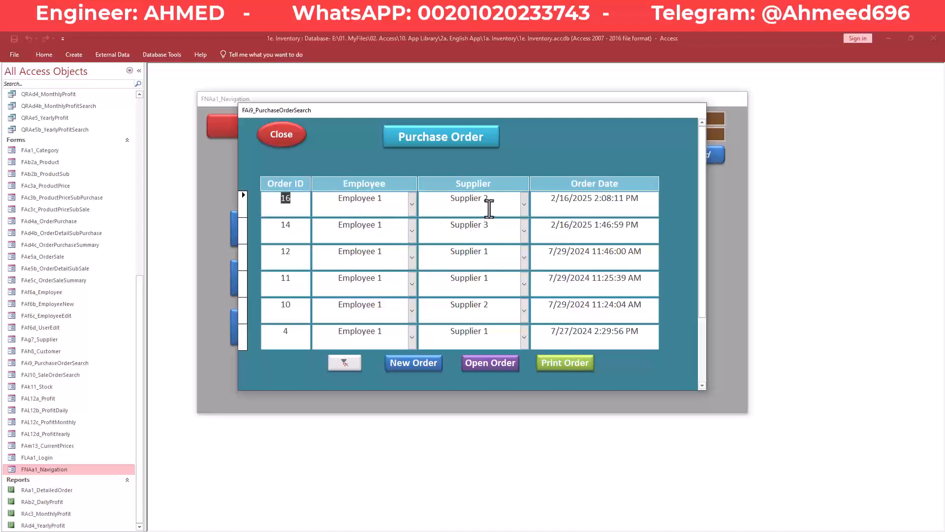
left_click(290, 134)
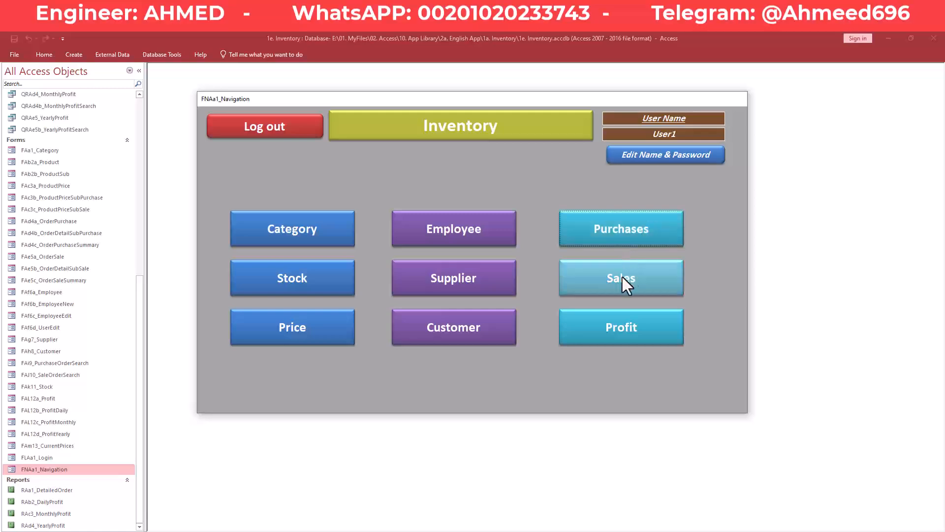
left_click(607, 235)
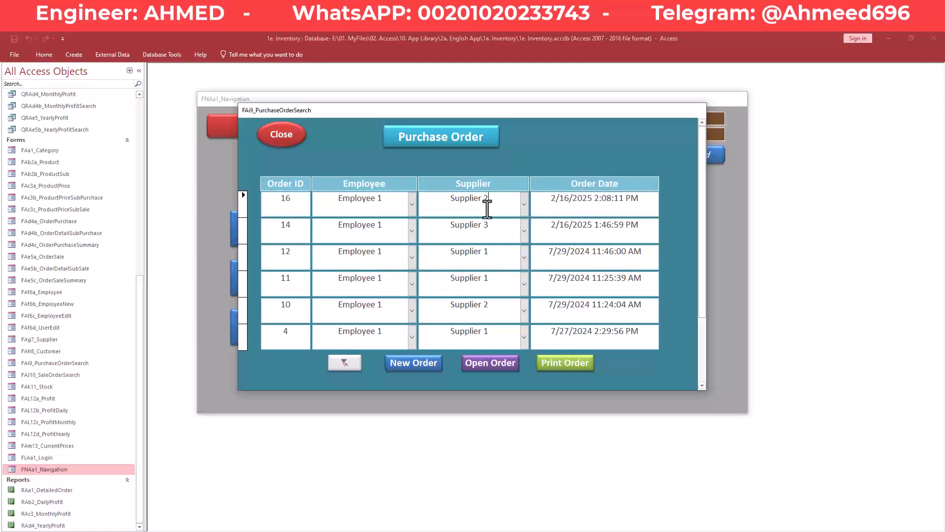
left_click(489, 365)
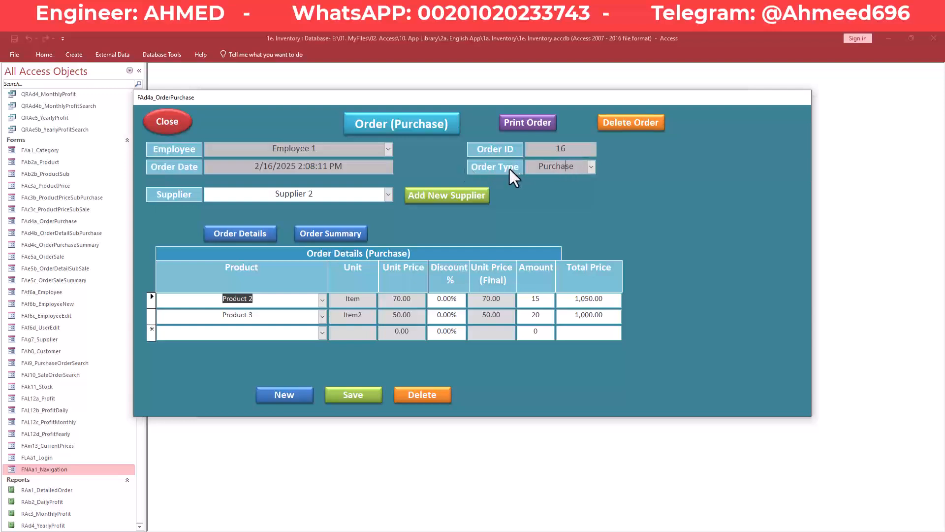
- Confirm order type Purchase and Supplier 2, close both forms, and open the sale order list
left_click(591, 167)
left_click(592, 167)
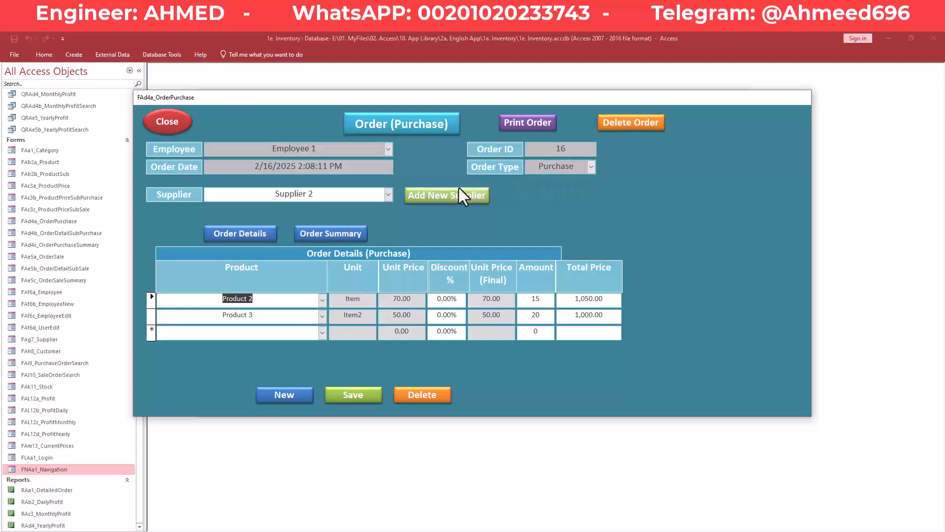
left_click(389, 194)
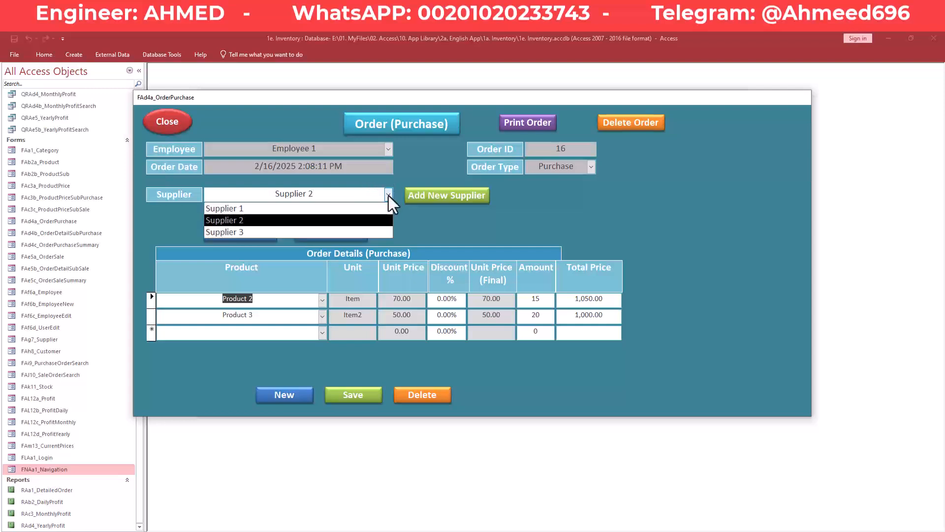
left_click(389, 195)
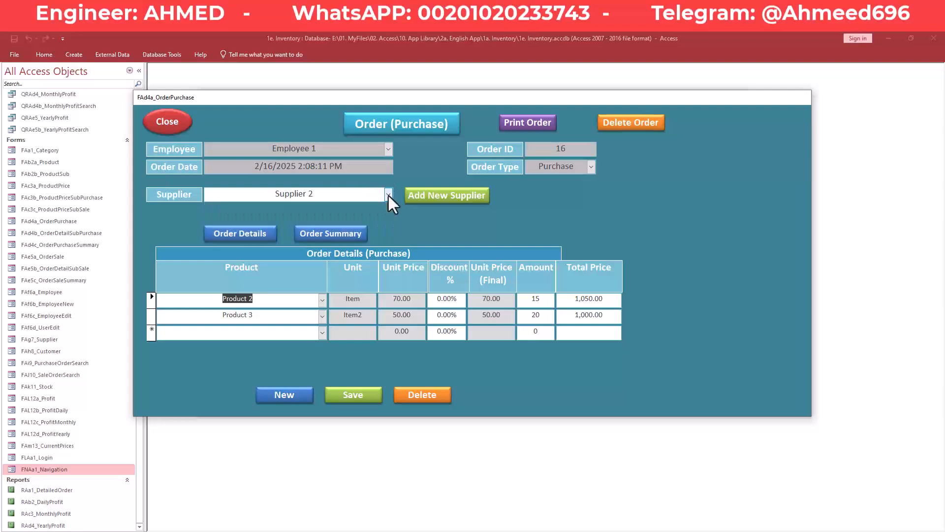
left_click(159, 124)
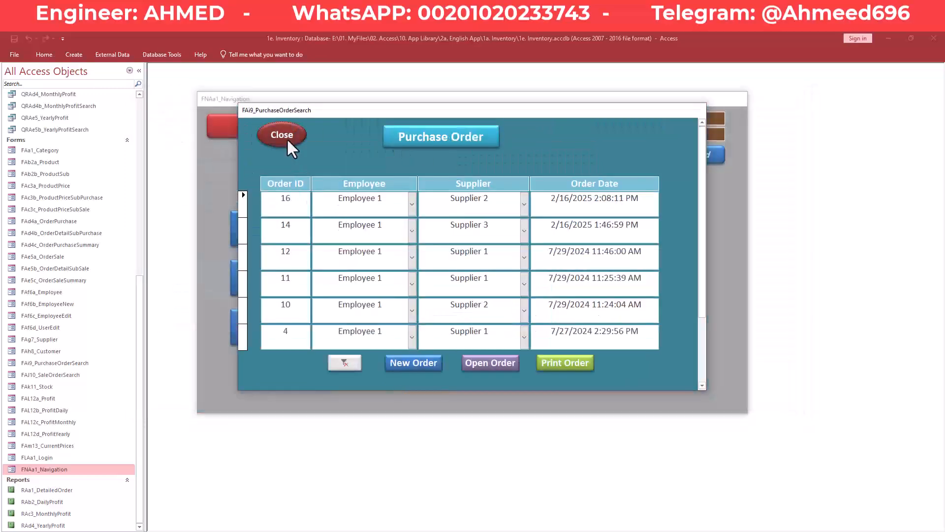
left_click(288, 139)
left_click(600, 287)
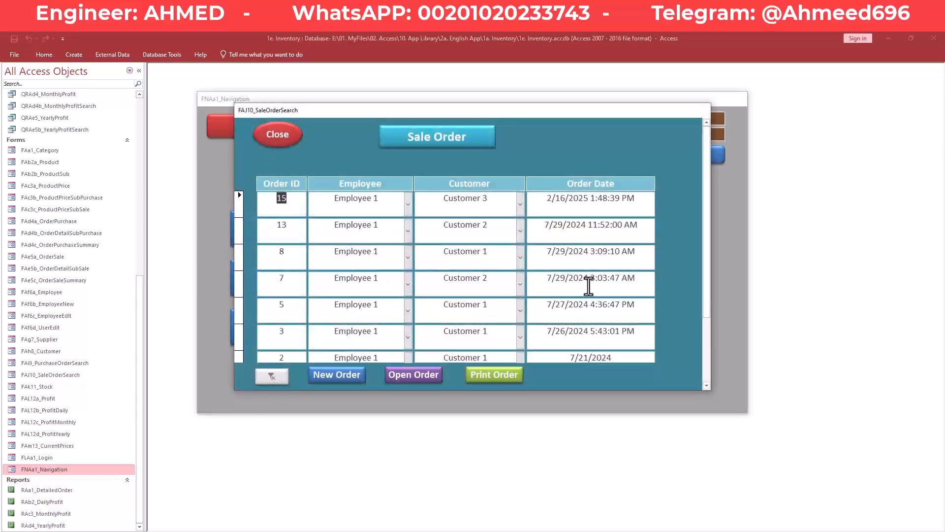
- Open sale order 13 and check its Sale order type and Customer 2
left_click(463, 236)
left_click(430, 380)
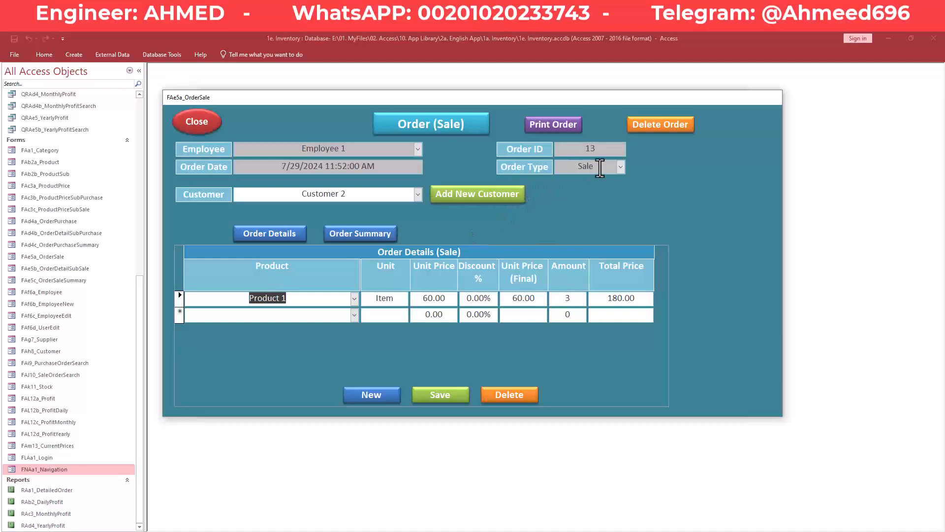
left_click(621, 166)
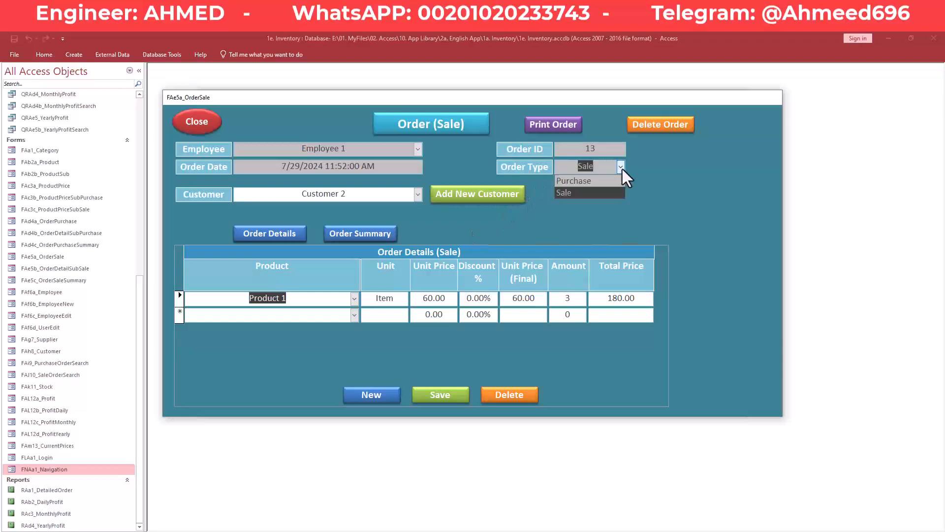
left_click(621, 168)
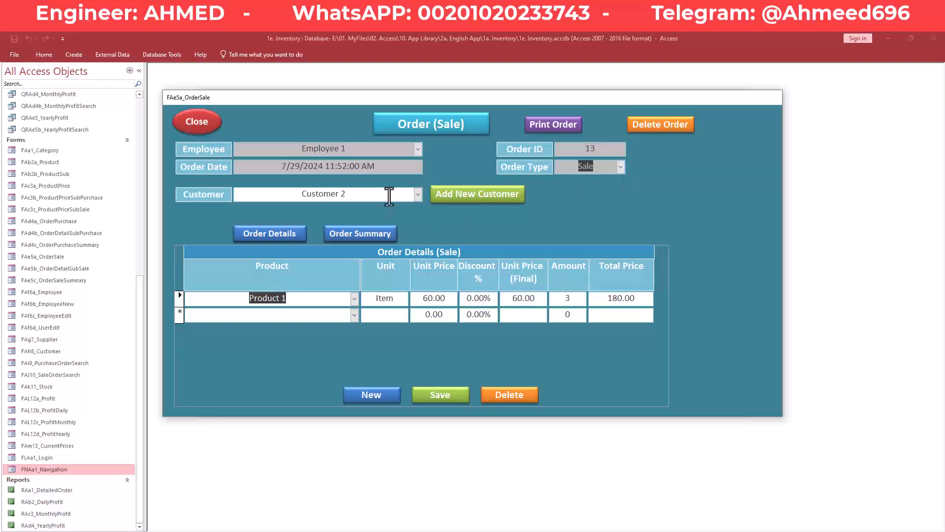
left_click(418, 194)
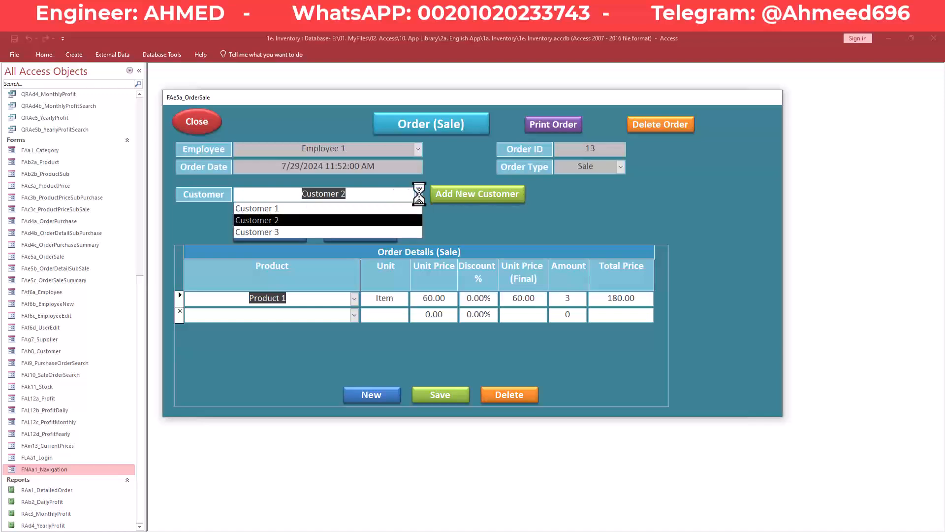
left_click(418, 194)
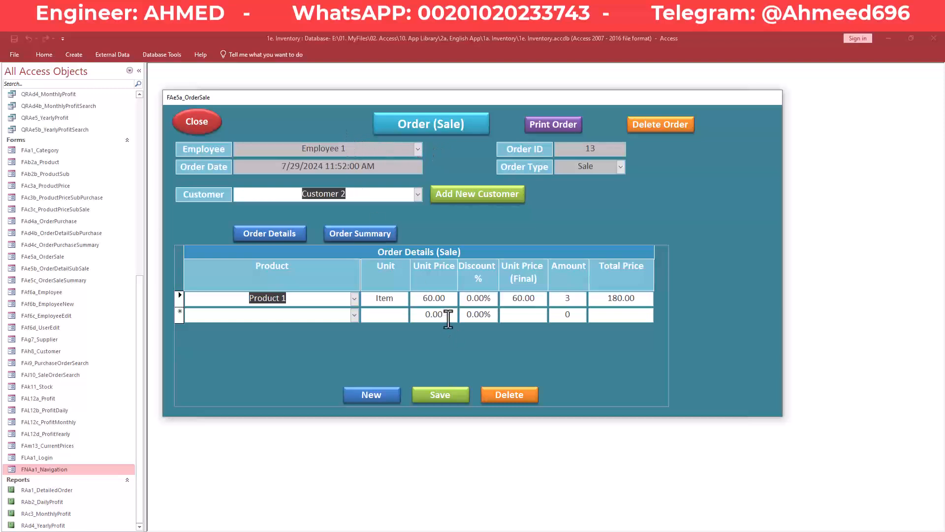
left_click(325, 313)
left_click(326, 314)
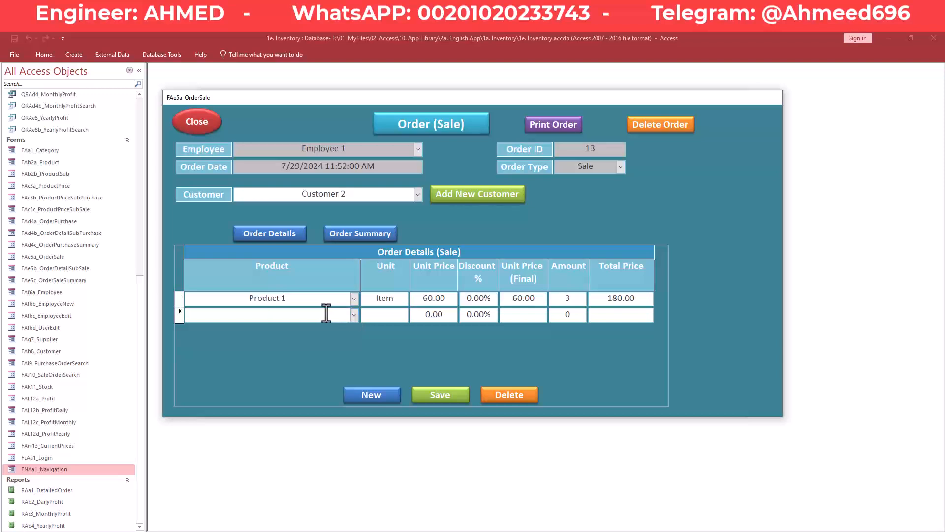
- Close sale order 13 and the sale order search list
left_click(197, 127)
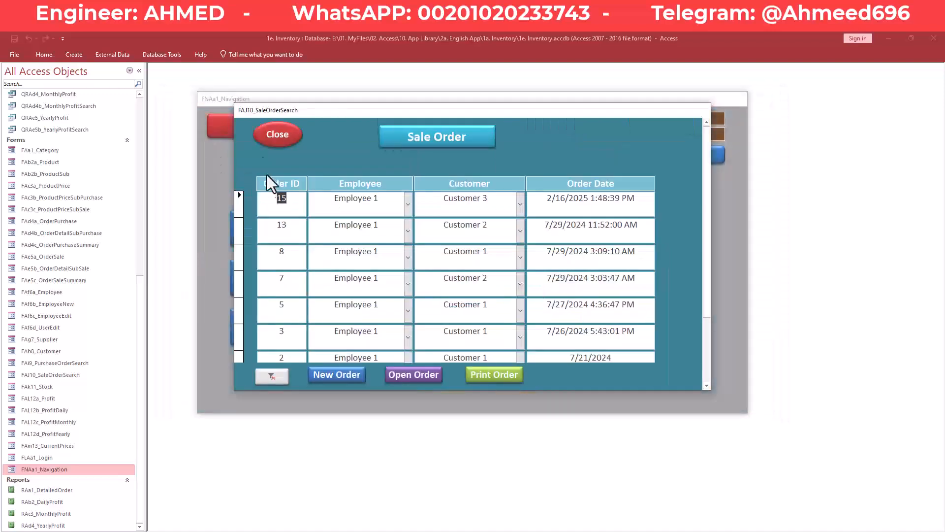
left_click(270, 138)
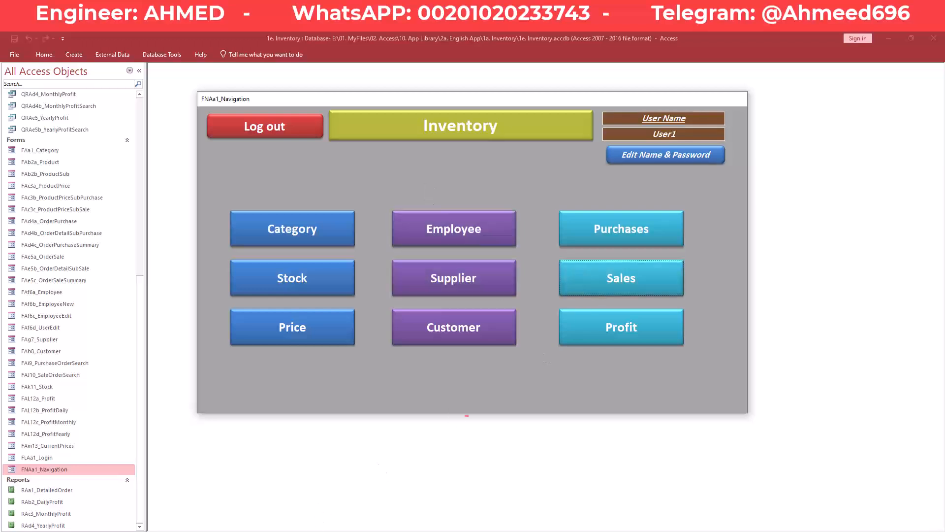
left_click(322, 531)
- Switch to 2a. Inventory New and close the Tab2_Product table
left_click(375, 503)
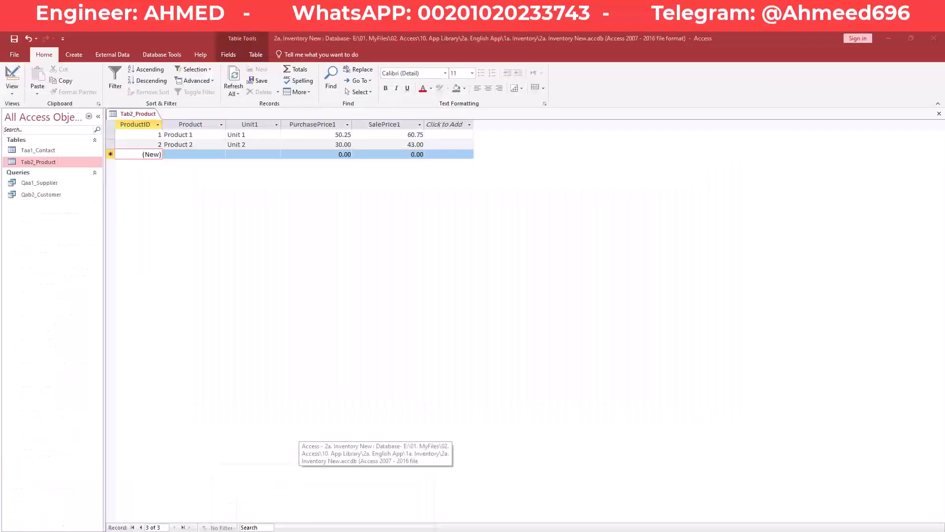
right_click(144, 112)
right_click(150, 115)
left_click(174, 133)
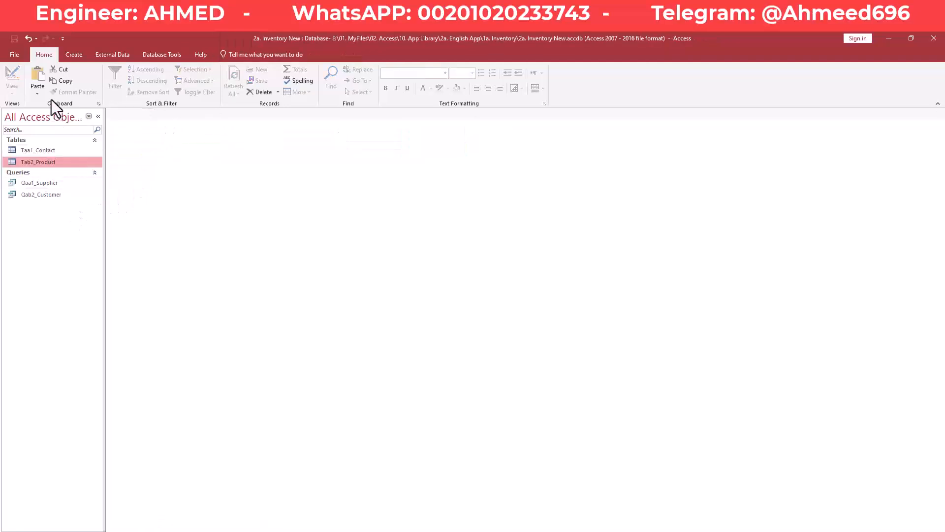
- Create a new blank table and switch it to Design view
left_click(76, 56)
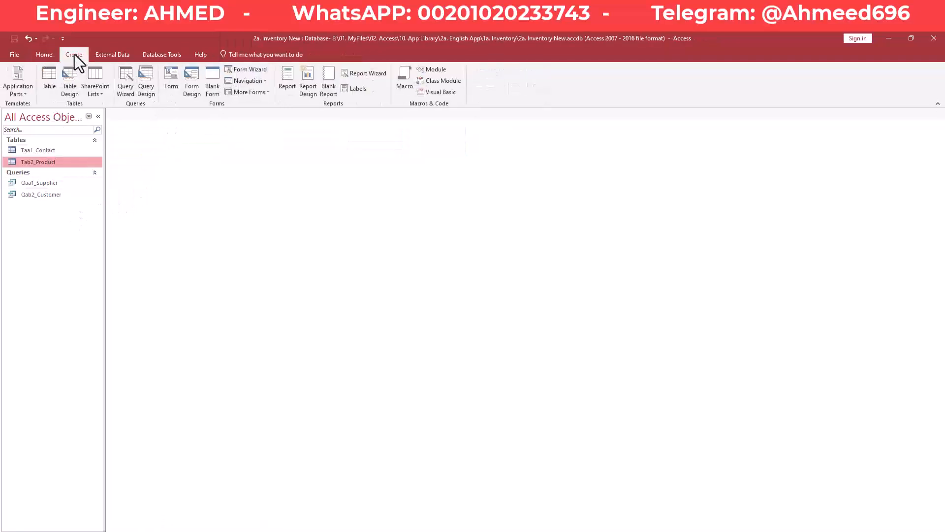
left_click(49, 76)
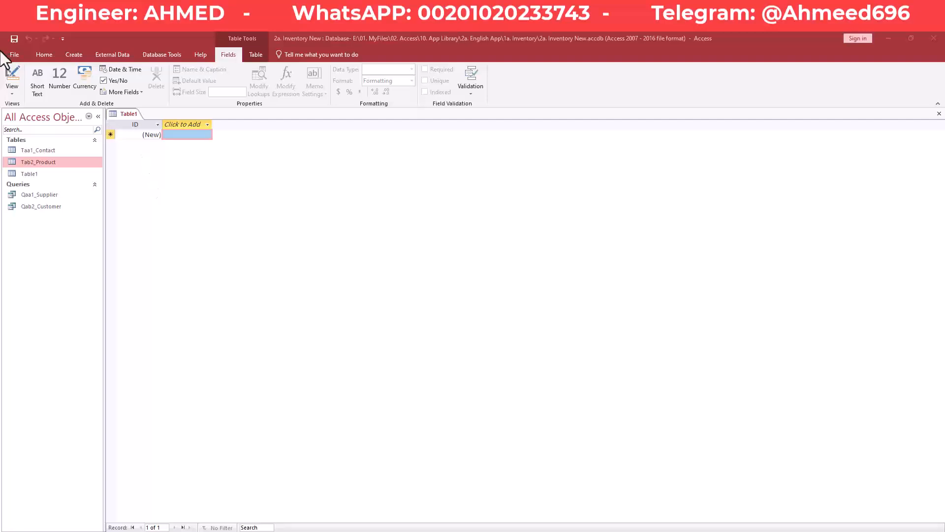
left_click(15, 73)
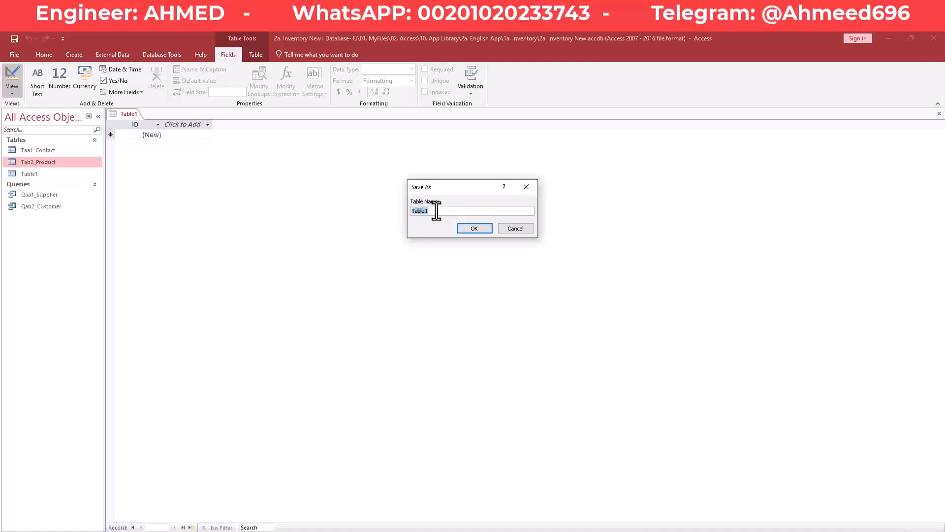
- Save the new table as Tac3_Order and rename its ID key to OrderID
type("Tac3_Order")
key("Return")
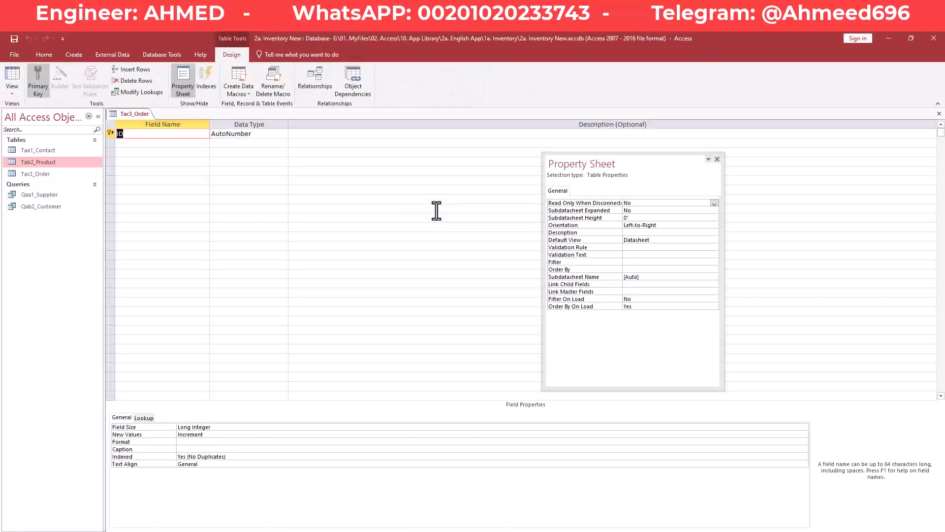
type("OrderID")
key("Down")
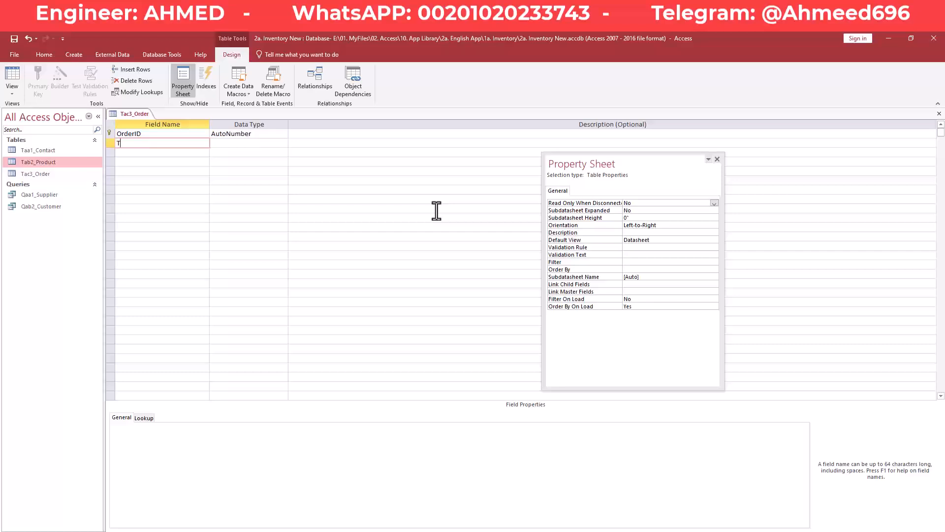
- Add an OrderType field below OrderID
type("T")
key("BackSpace")
type("OrderType")
key("Down")
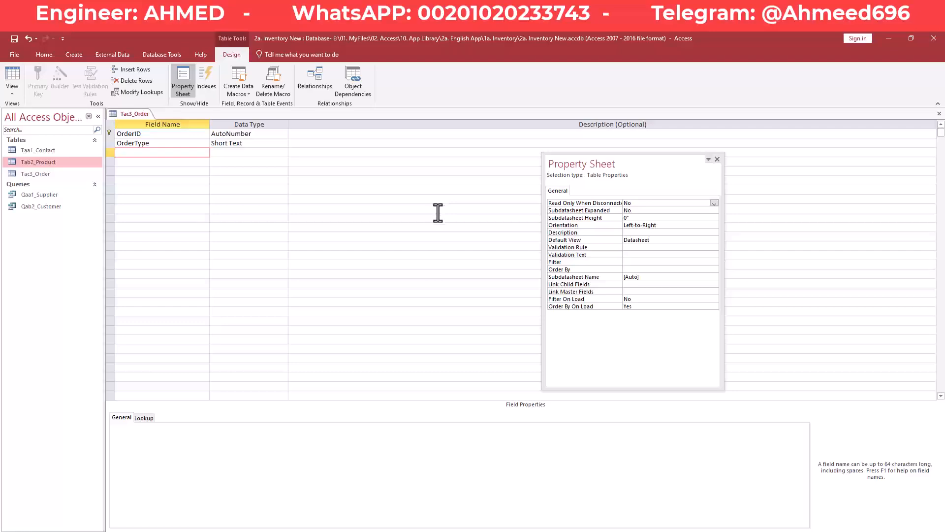
left_click(323, 531)
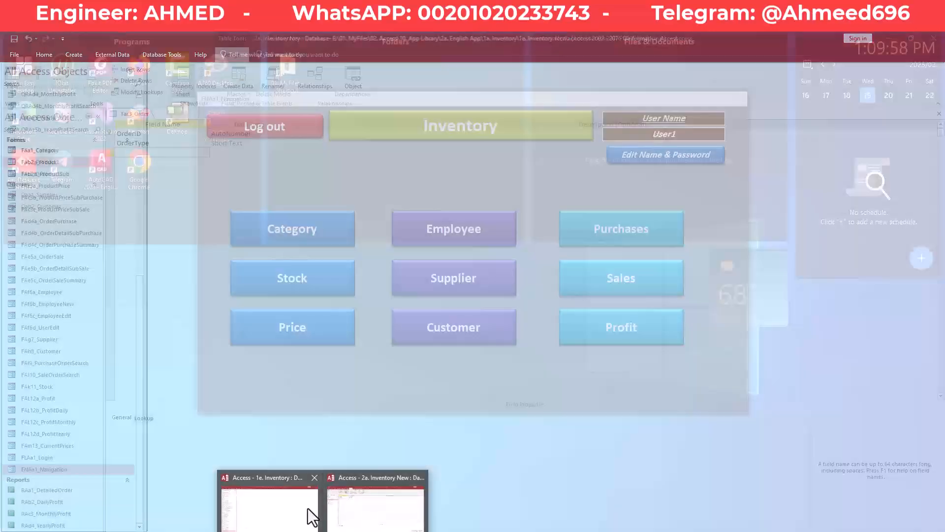
left_click(308, 508)
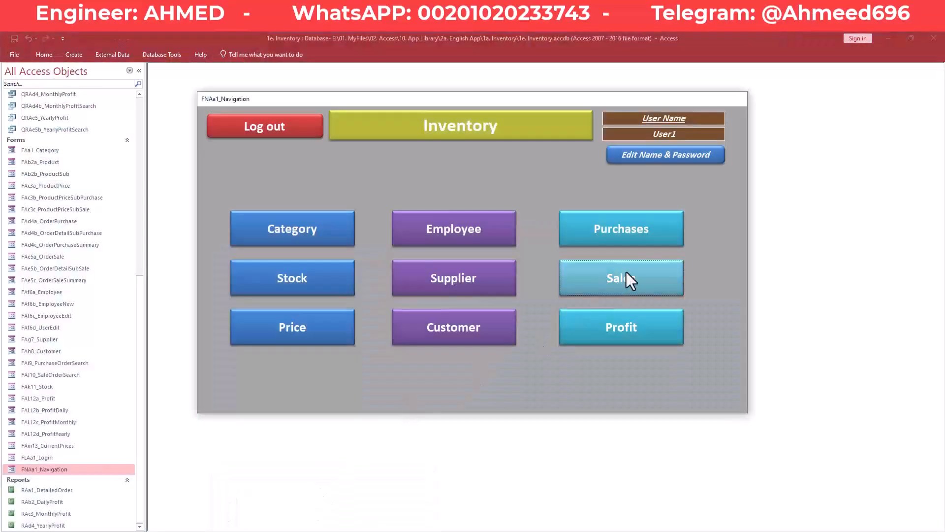
left_click(657, 223)
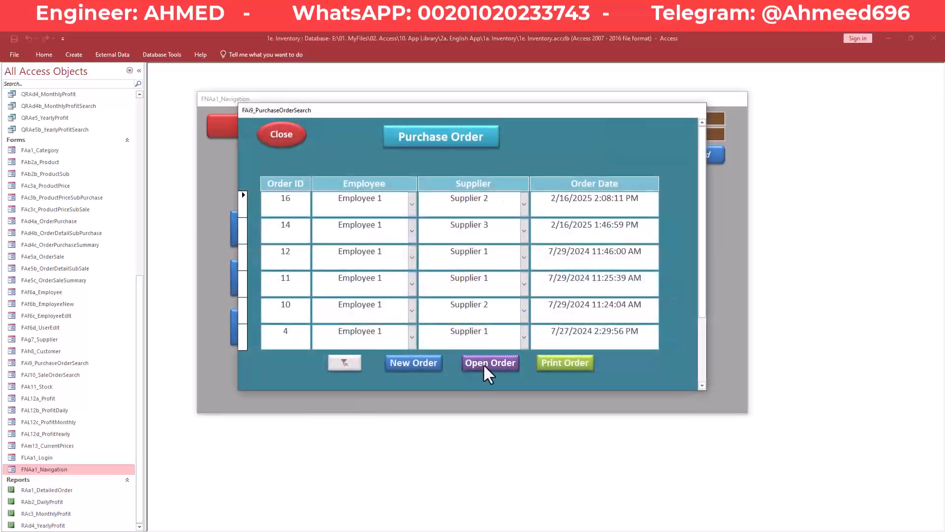
left_click(483, 363)
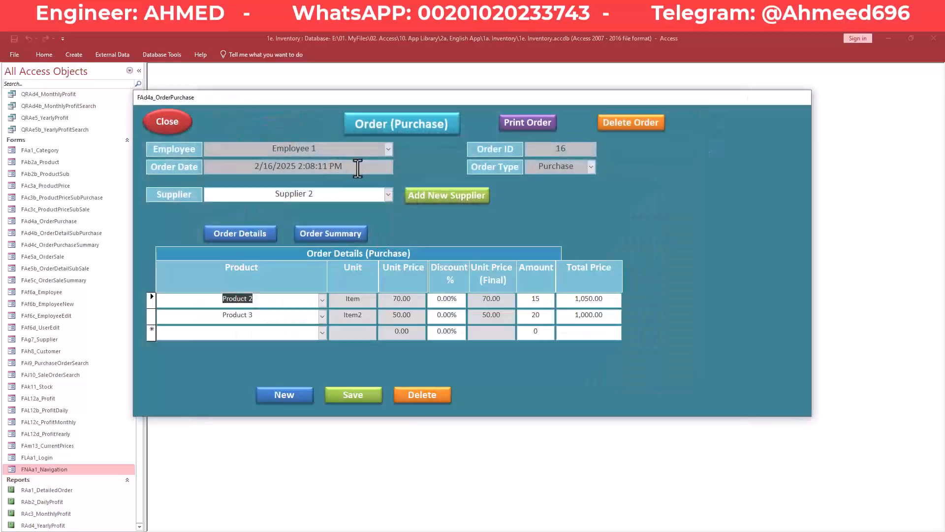
left_click_drag(352, 167, 249, 166)
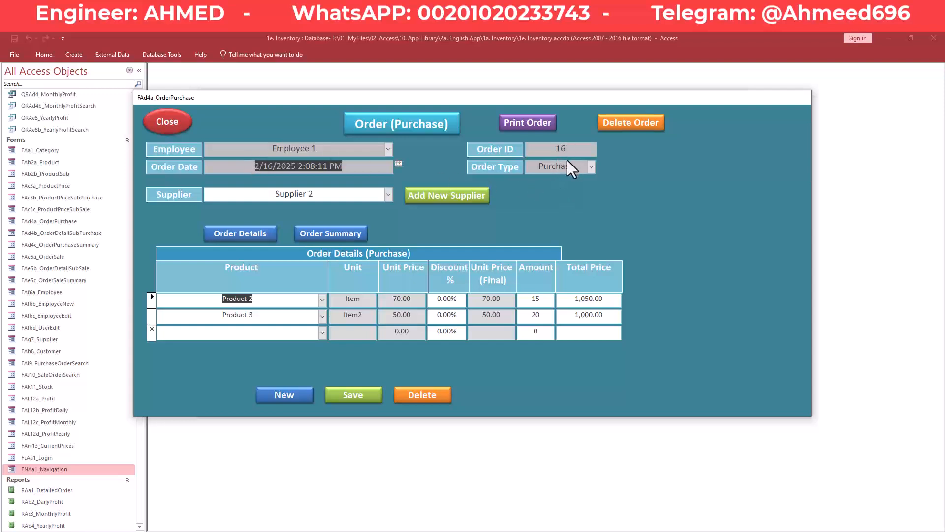
left_click_drag(566, 167, 516, 170)
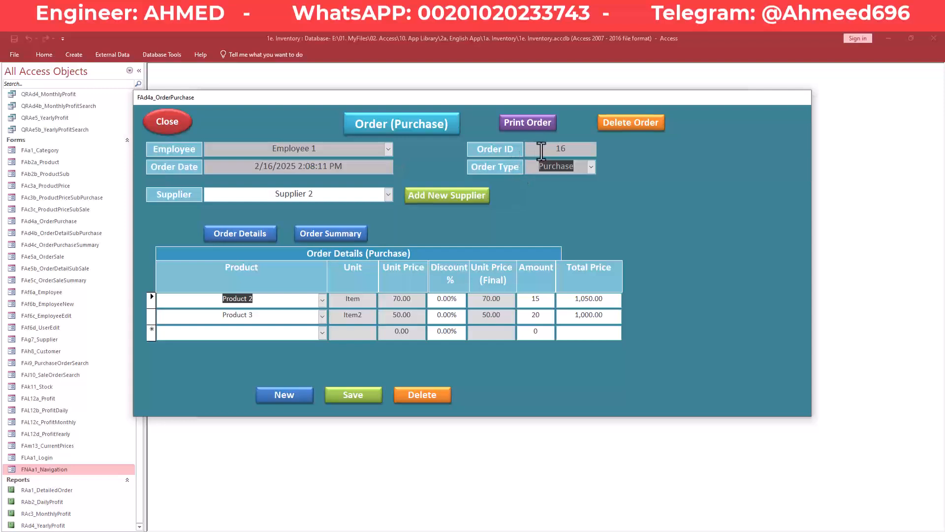
left_click(528, 152)
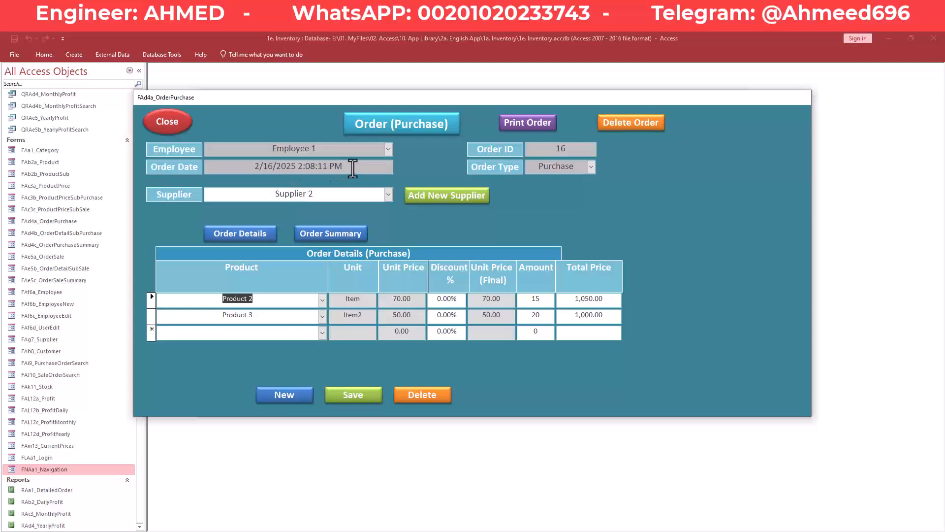
left_click_drag(352, 167, 246, 167)
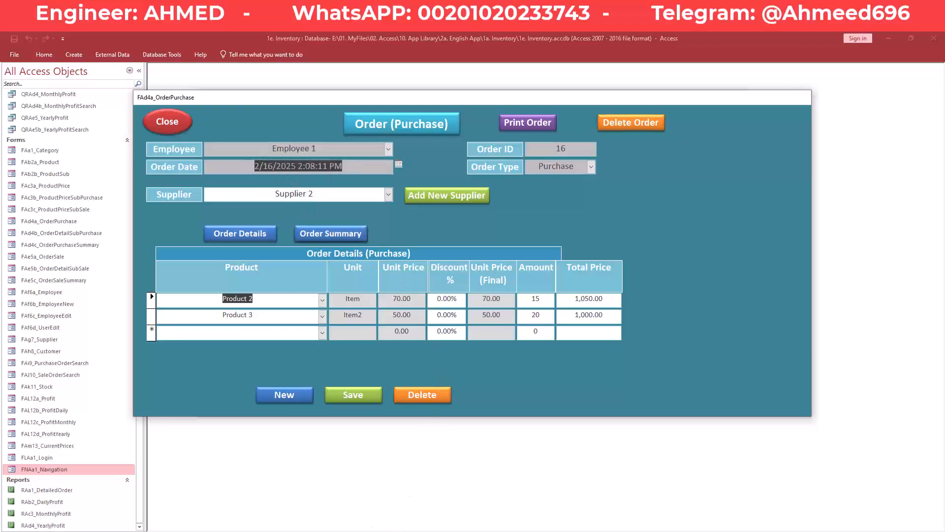
left_click(322, 531)
left_click(364, 512)
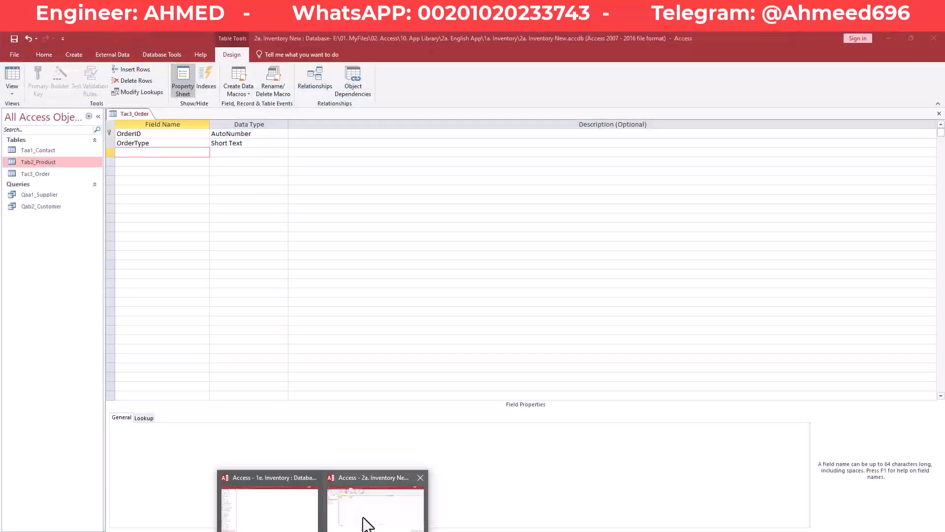
type("OrderDate")
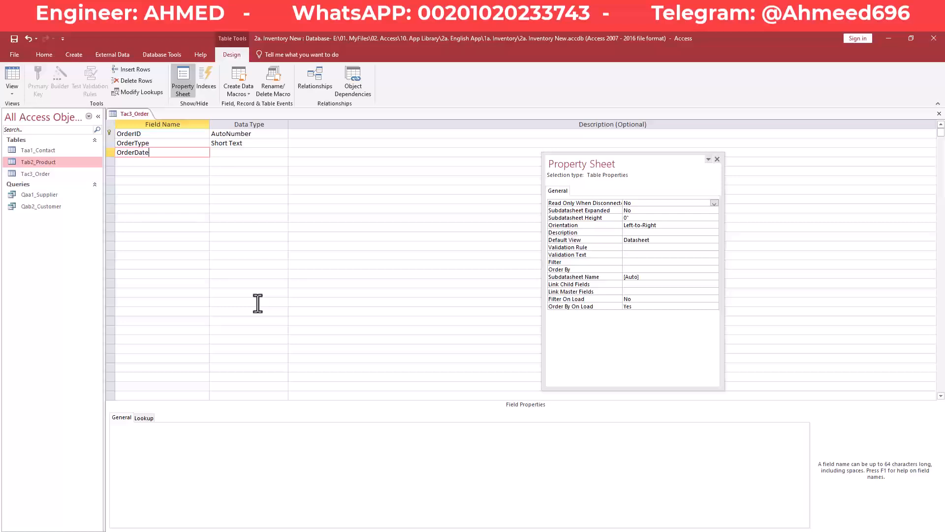
- Confirm the OrderDate field and review Supplier 2 in the purchase order's supplier list
key("Down")
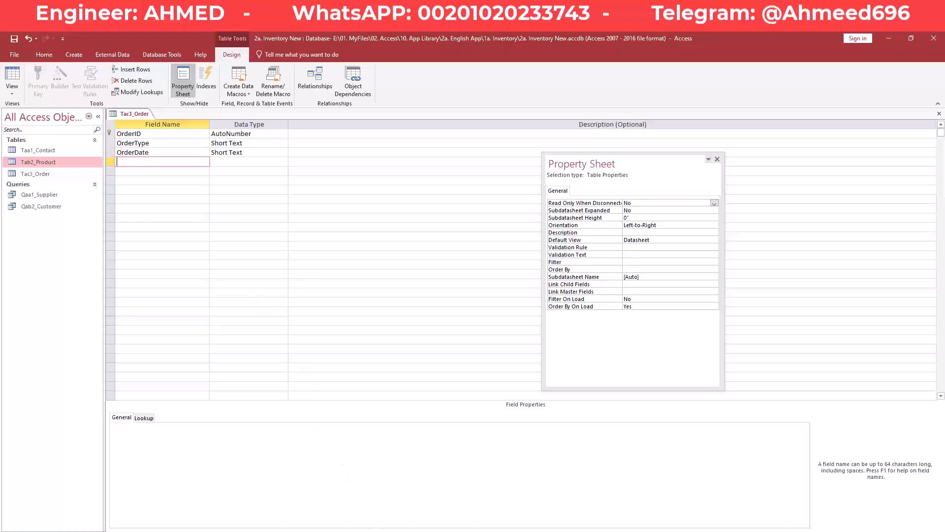
left_click(276, 507)
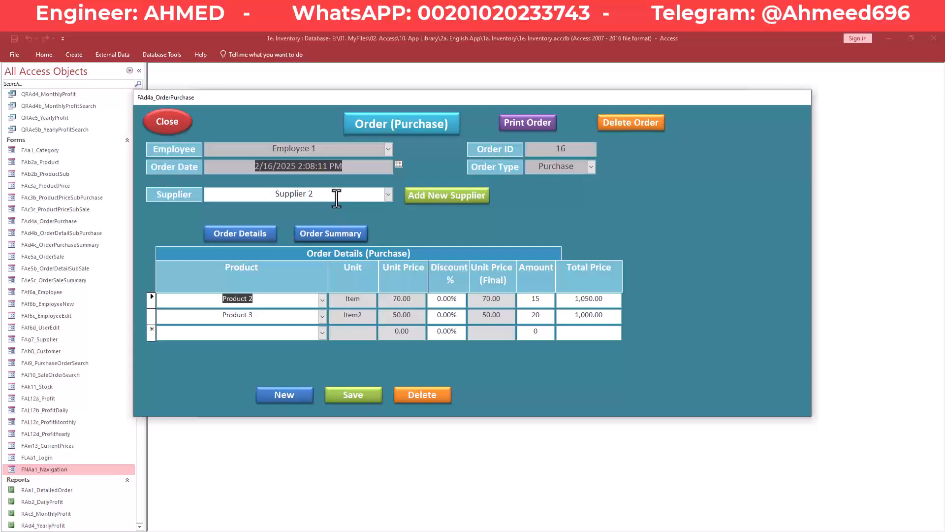
left_click_drag(321, 194, 270, 193)
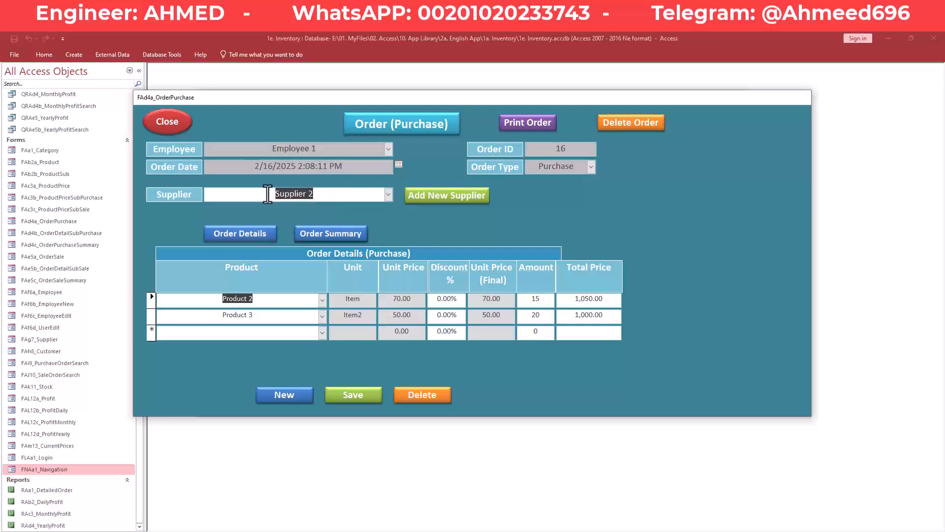
left_click(388, 195)
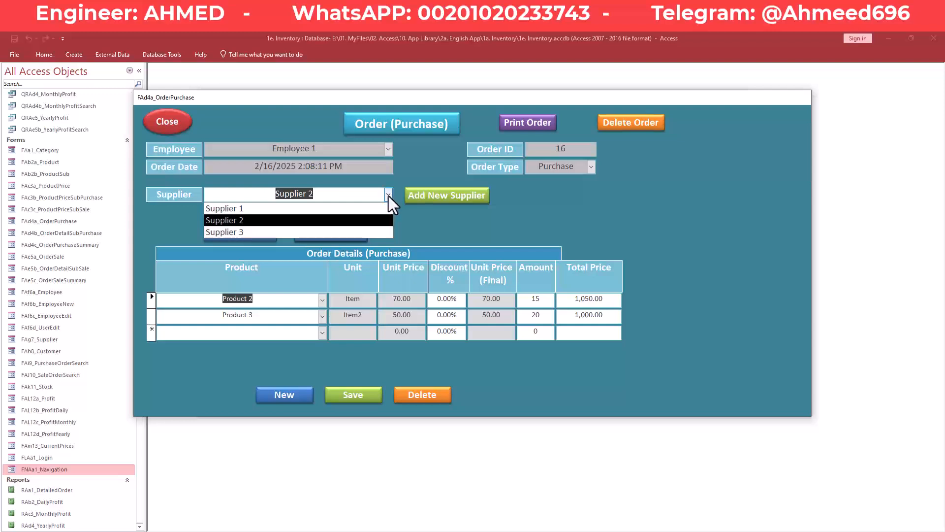
left_click(388, 195)
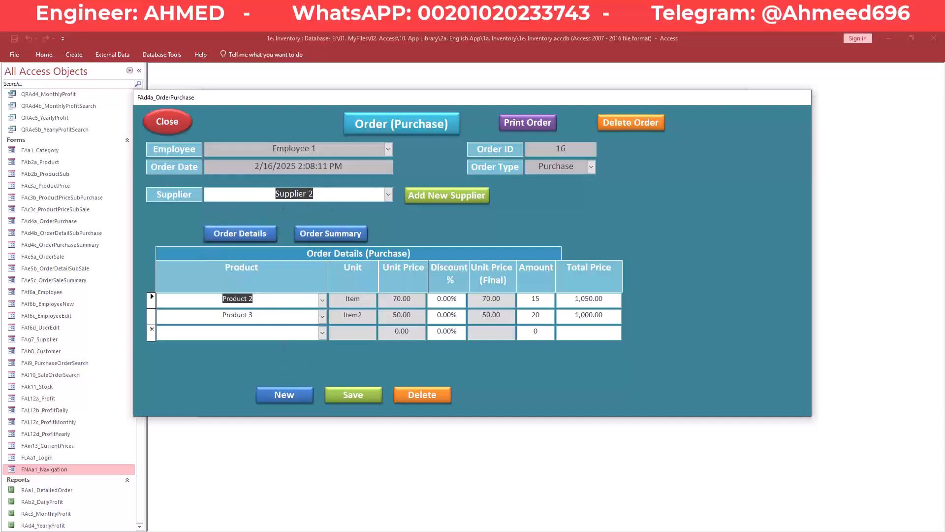
- Return to the Tac3_Order design in Inventory New
mouse_move(315, 529)
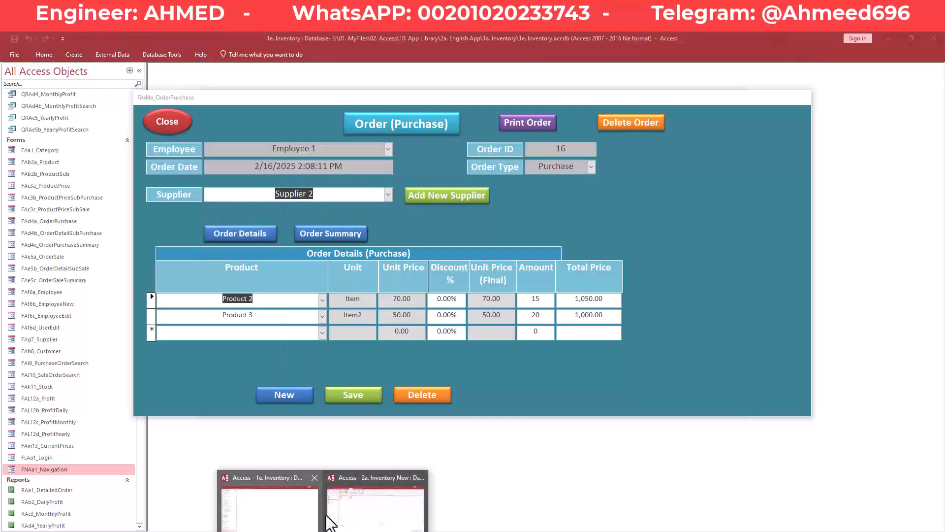
left_click(356, 515)
left_click(361, 521)
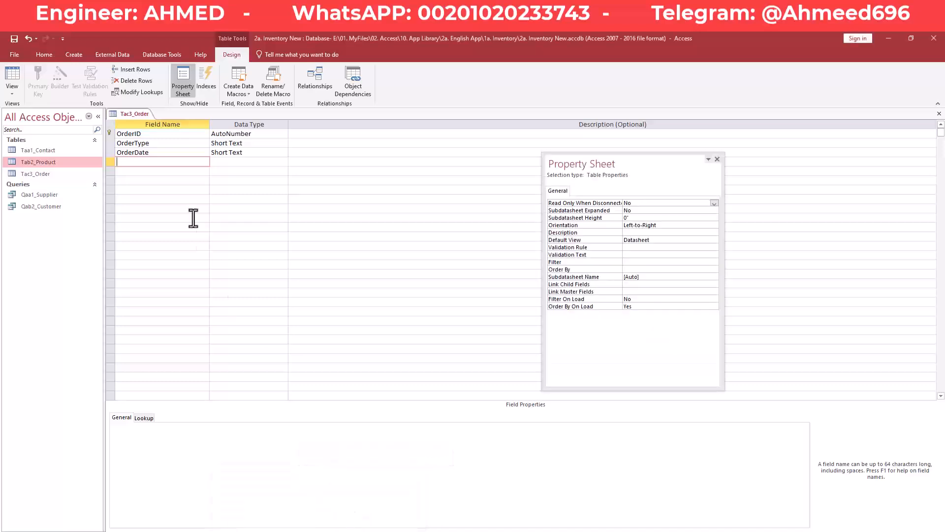
- Open Taa1_Contact and inspect the contacts' ContactType values
double_click(47, 151)
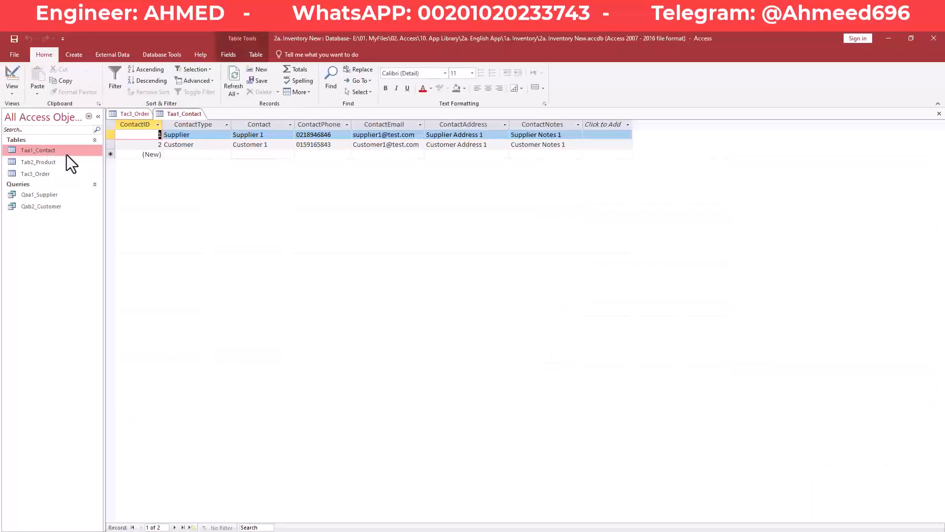
left_click(205, 132)
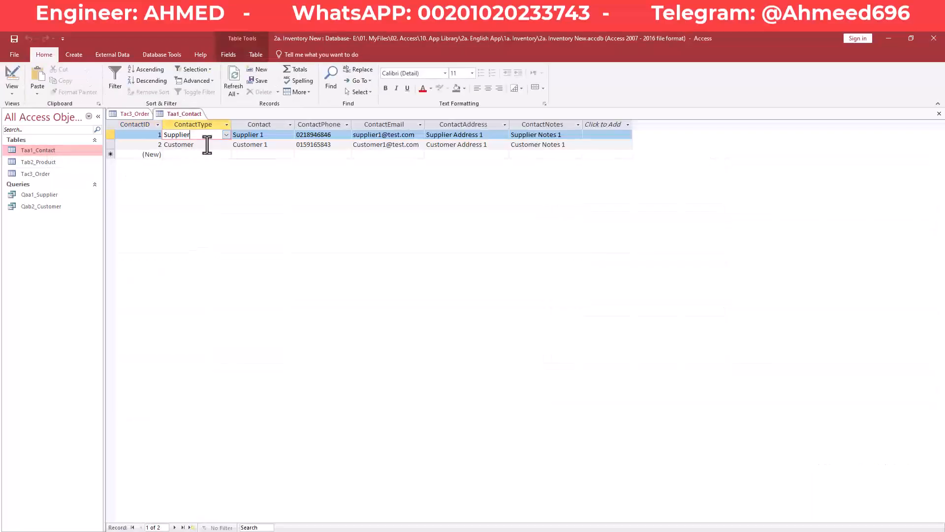
left_click(207, 144)
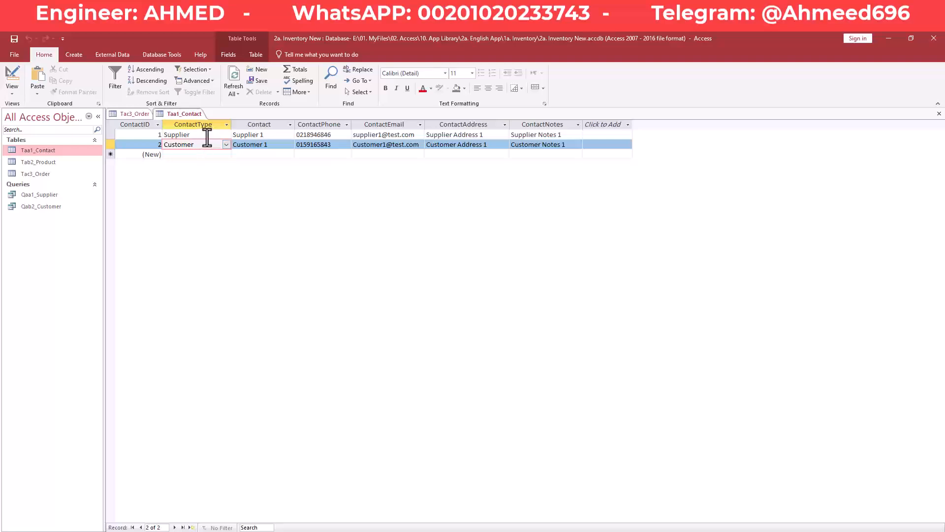
left_click(205, 135)
left_click(135, 114)
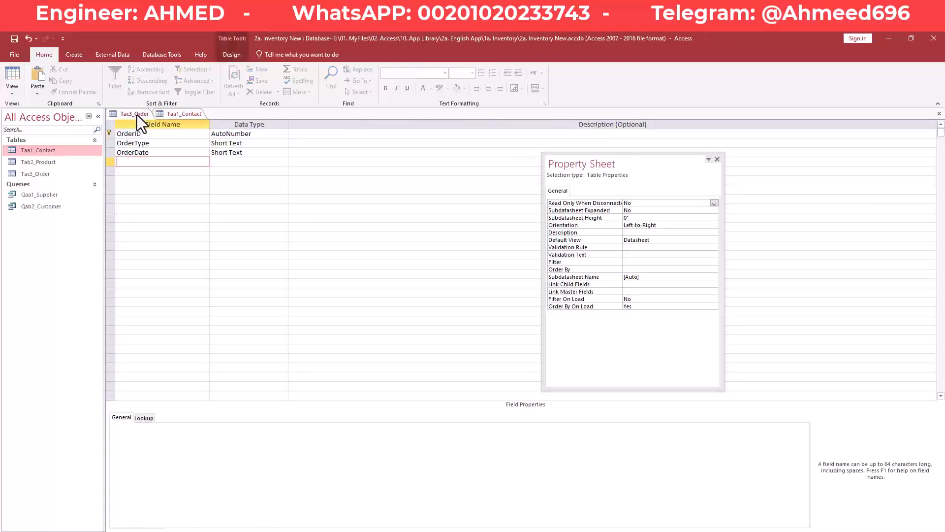
- Add a ContactID field below OrderDate in Tac3_Order
left_click(163, 144)
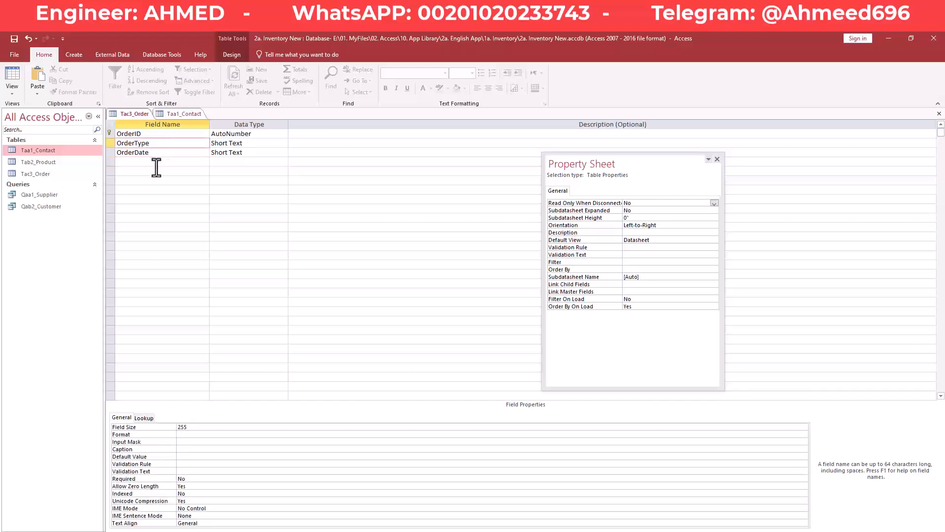
left_click(160, 161)
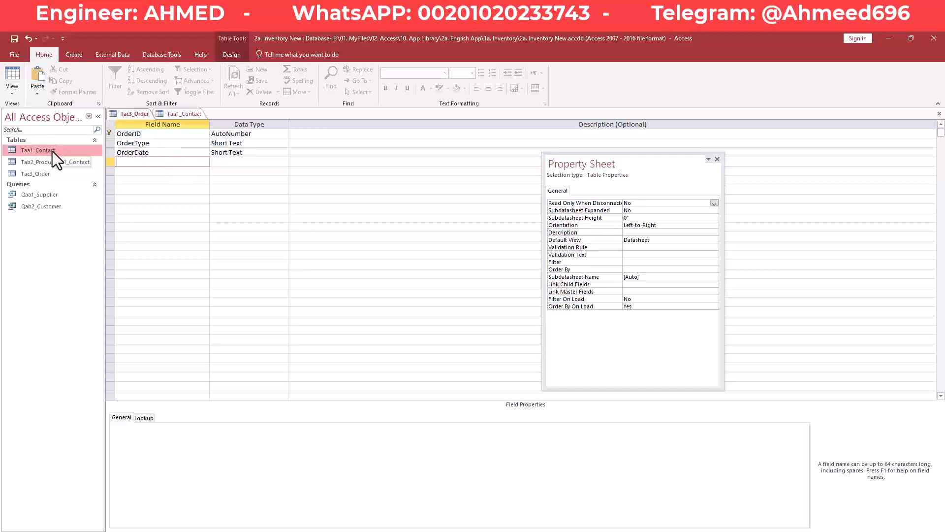
left_click(178, 114)
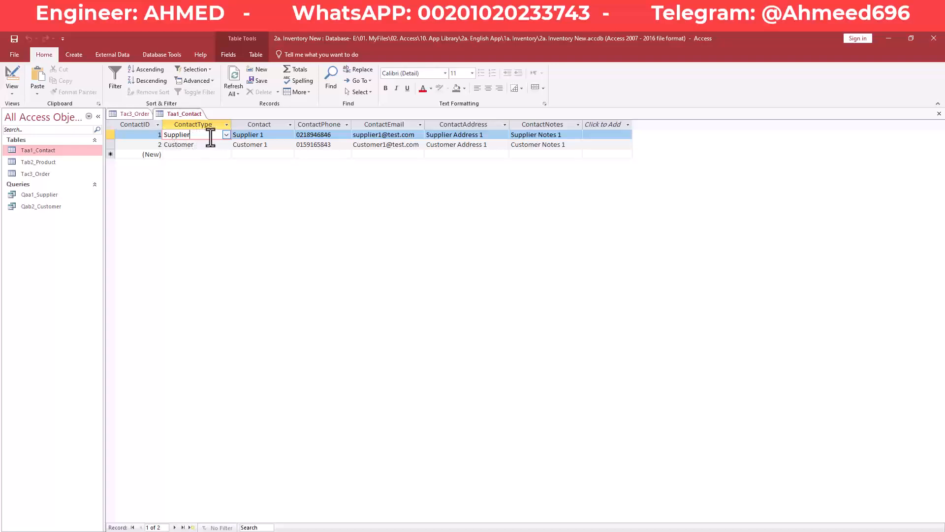
left_click(141, 115)
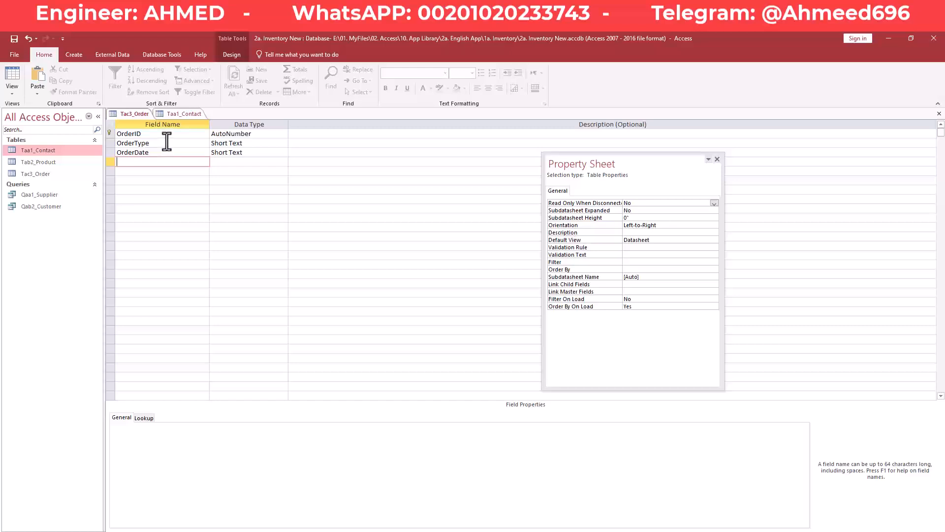
left_click(159, 164)
type("Contact")
type("JI")
type("D")
key("Down")
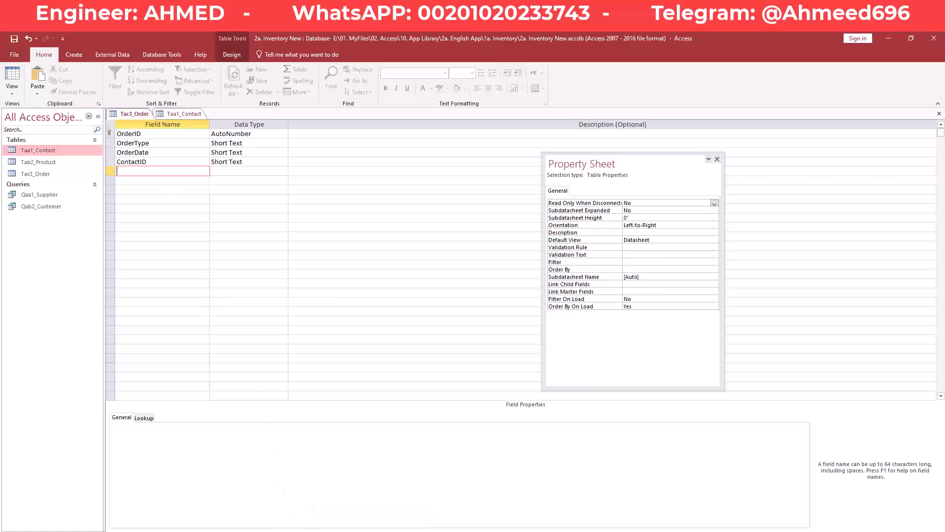
- Glance at the other inventory database and return to the Tac3_Order design
left_click(322, 531)
mouse_move(269, 513)
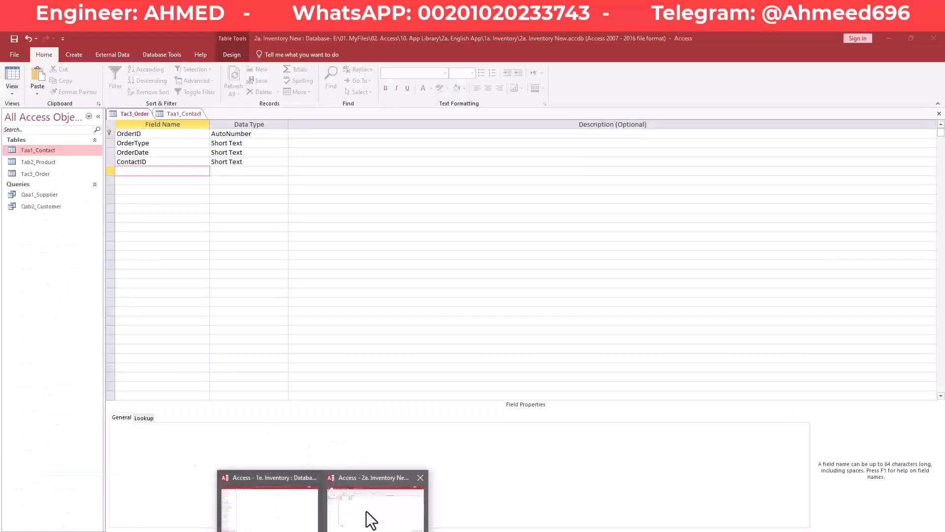
left_click(365, 512)
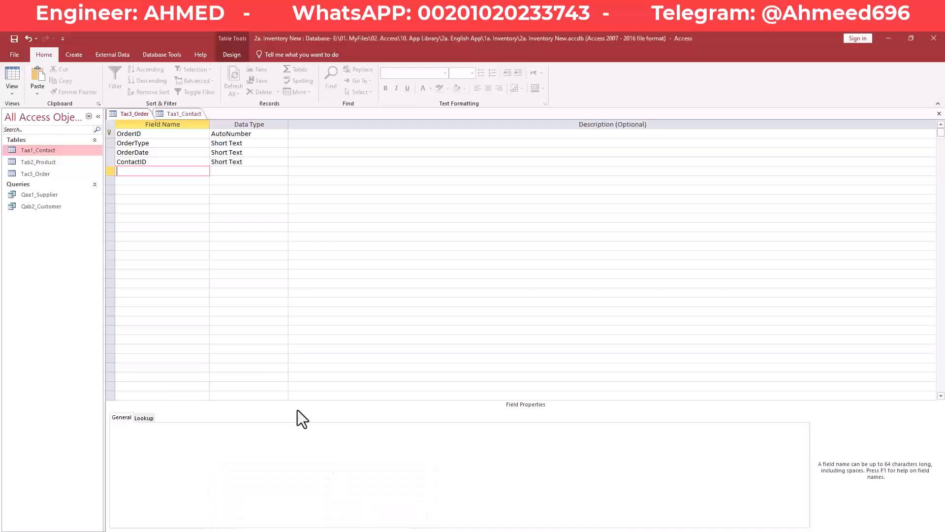
- Start the Lookup Wizard for OrderType, choosing to type the lookup values manually
left_click(269, 143)
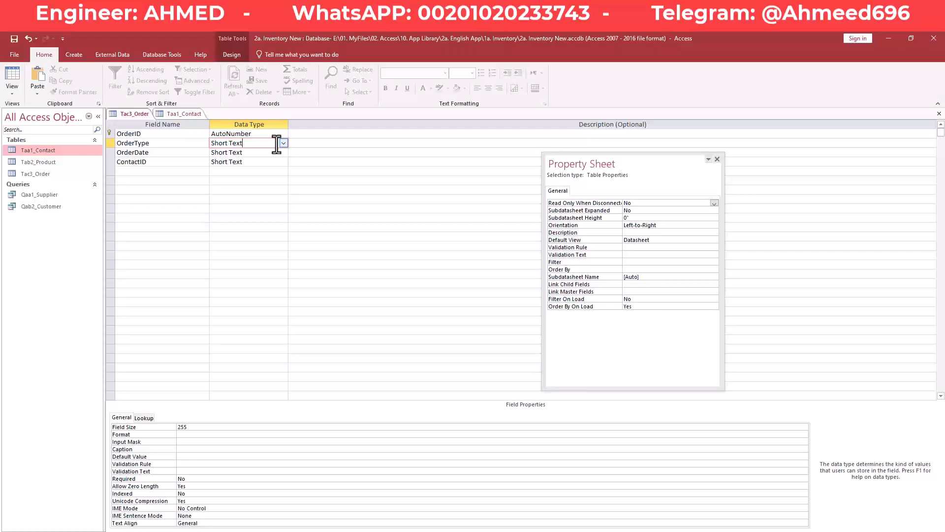
left_click(284, 143)
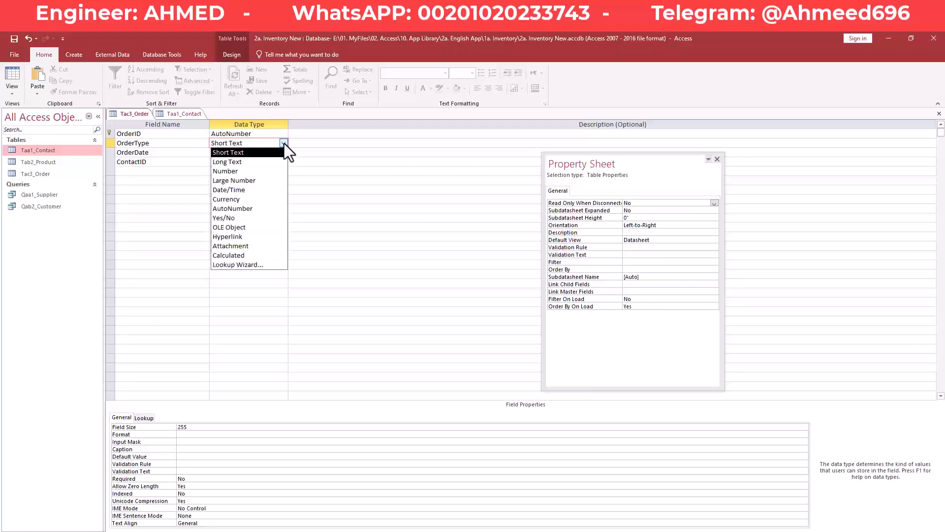
left_click(264, 266)
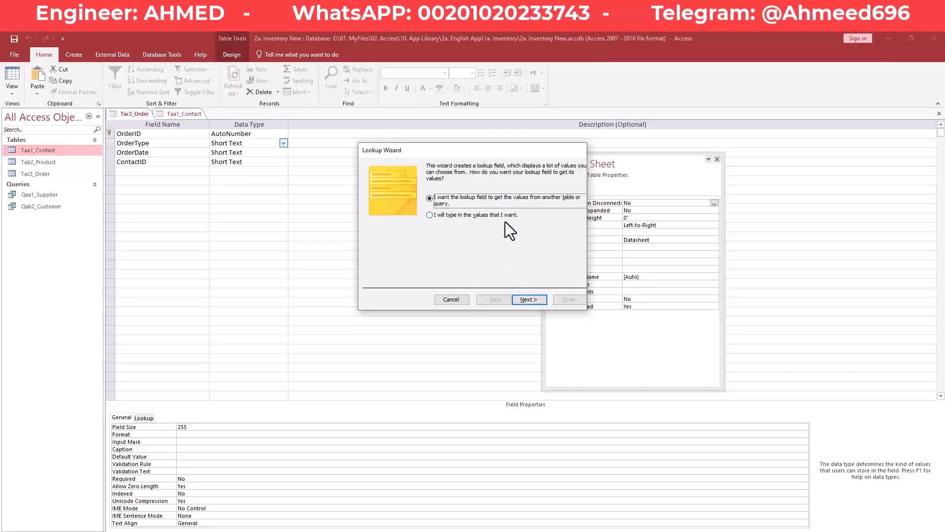
left_click(485, 216)
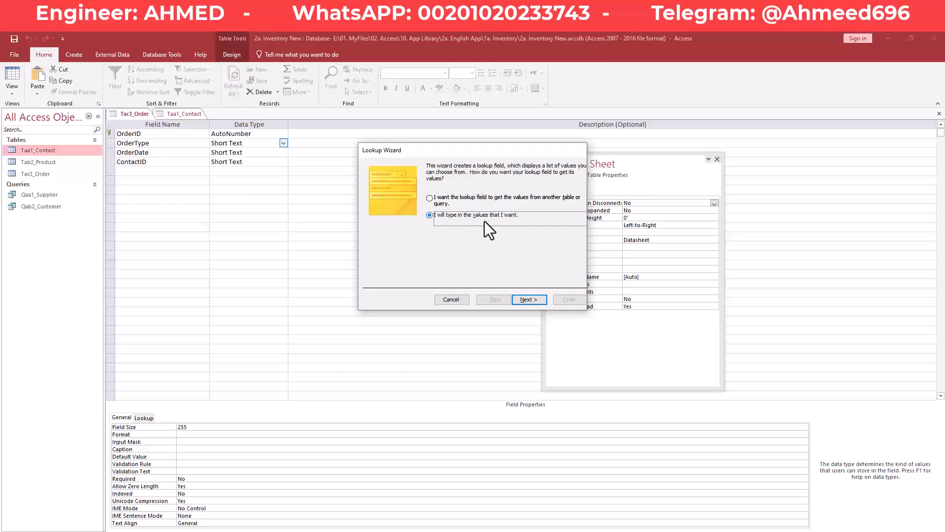
left_click(530, 300)
- Enter Purchase and Sale as the OrderType values, limit entries to the list, and finish
left_click(405, 225)
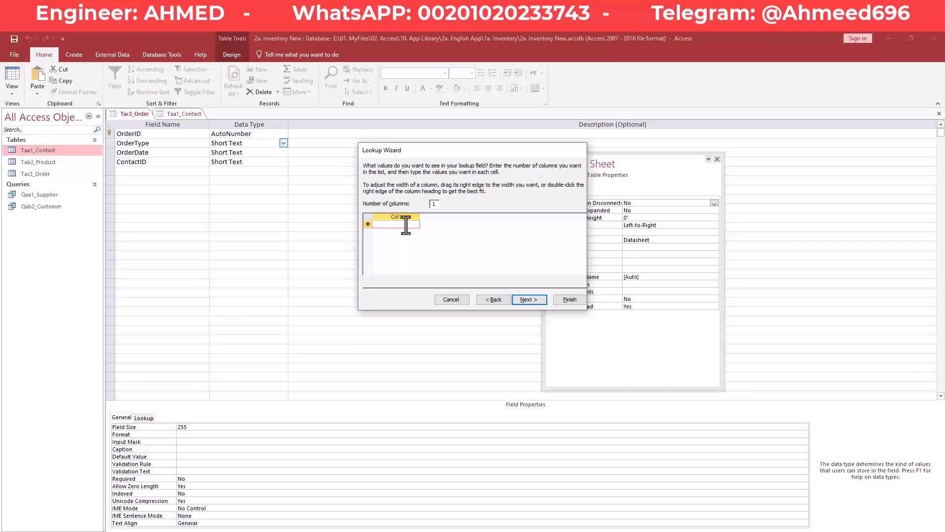
type("Purchase")
key("Down")
type("Sa")
key("Down")
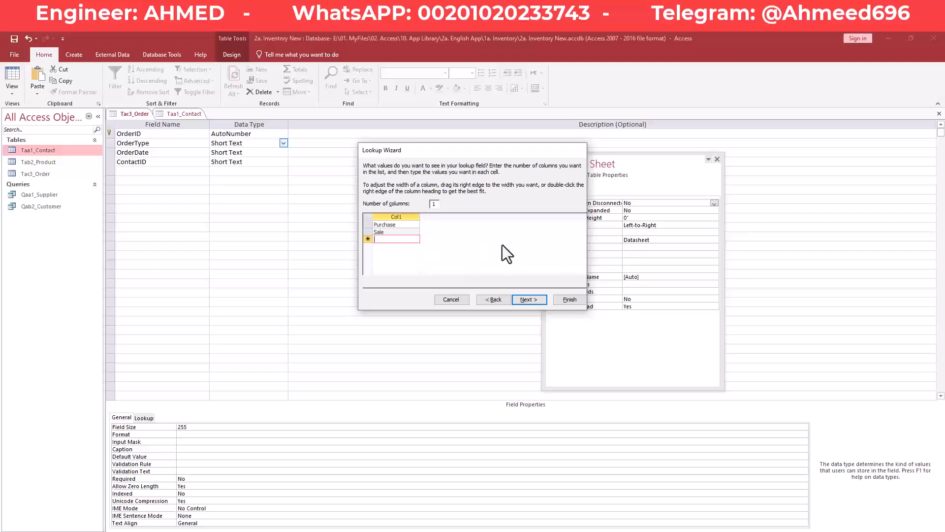
left_click(540, 300)
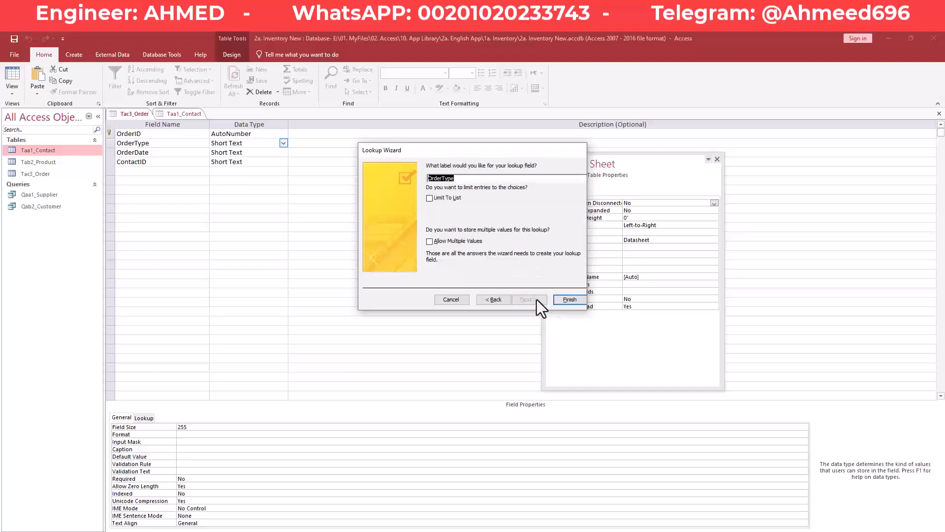
left_click(427, 197)
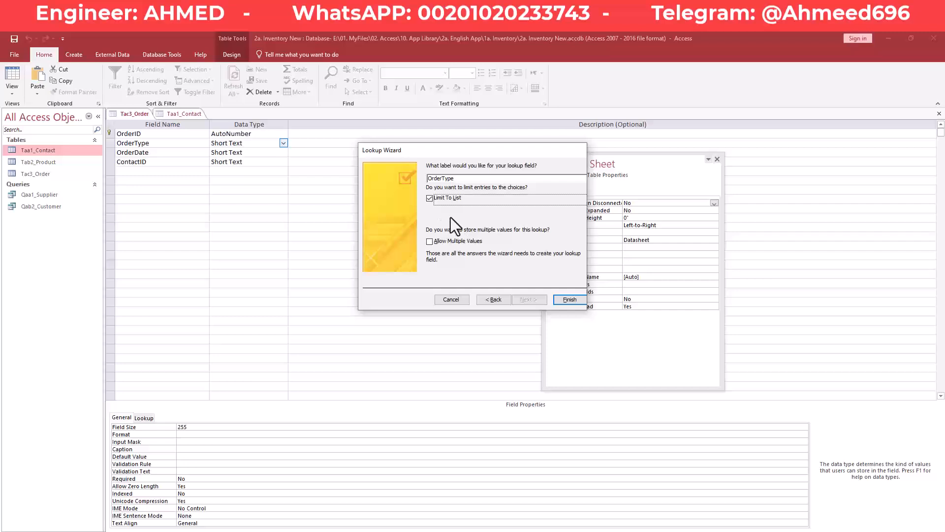
left_click(569, 301)
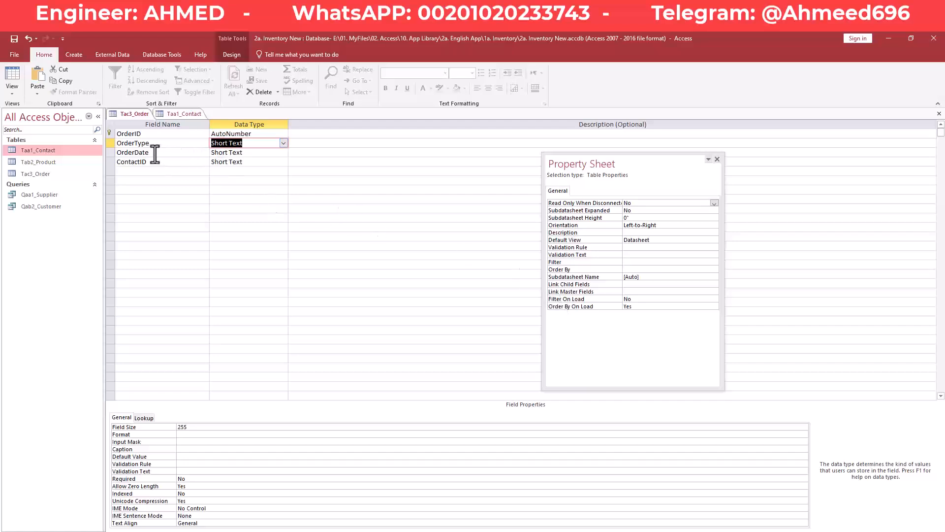
- Set OrderDate's data type to Date/Time with the General Date format
left_click(256, 153)
left_click(284, 152)
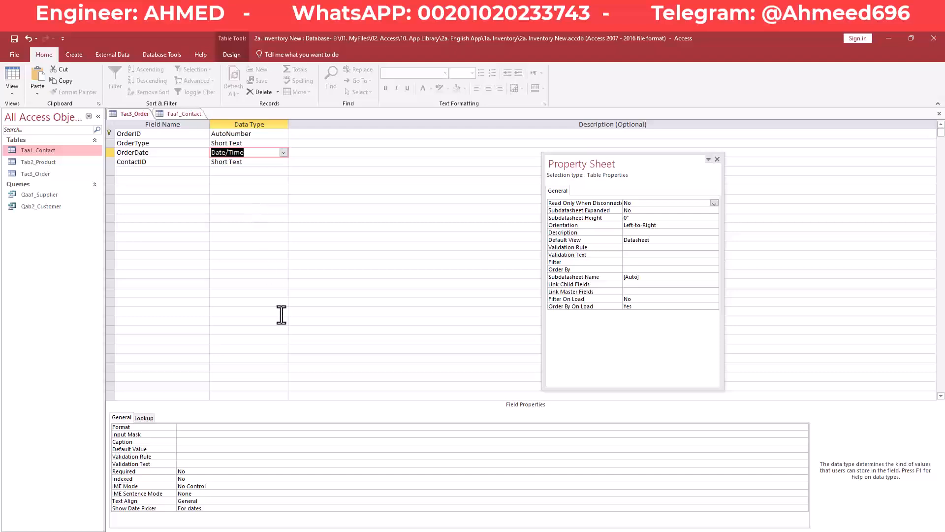
left_click(246, 427)
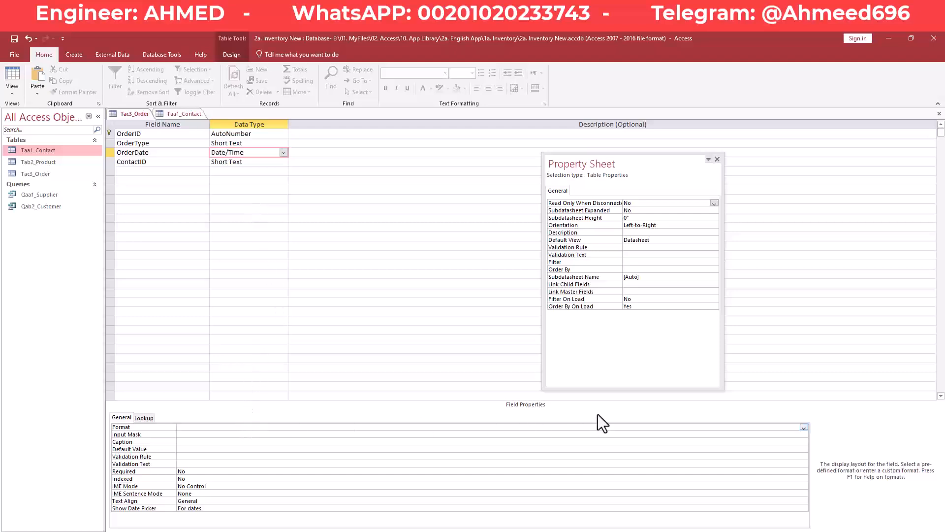
left_click(804, 427)
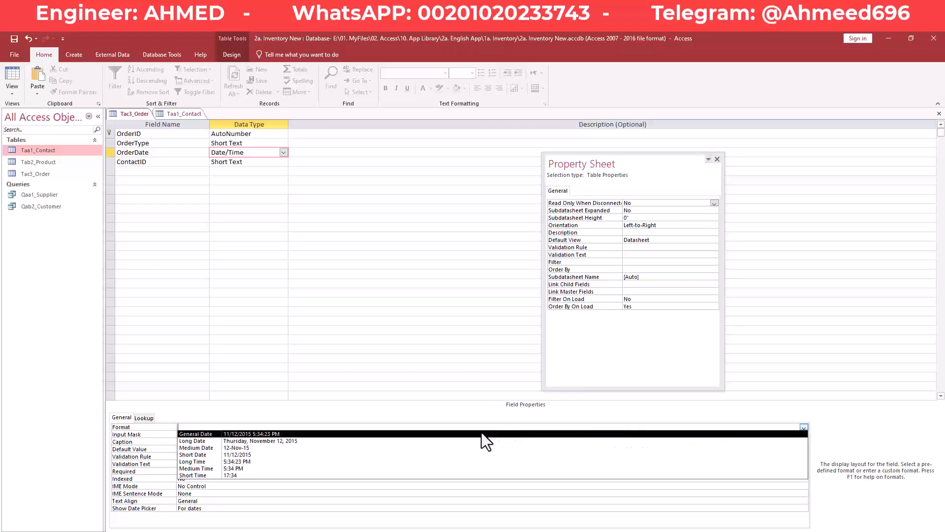
left_click(480, 433)
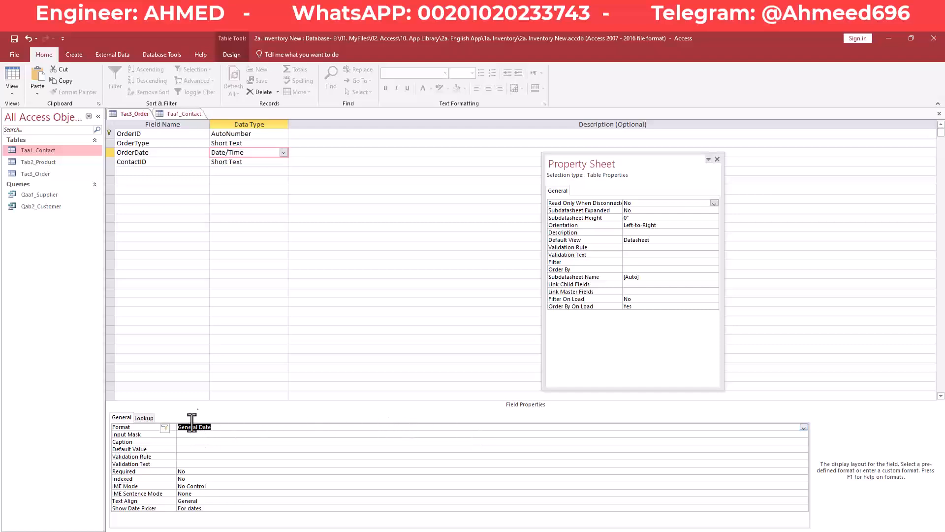
left_click(178, 164)
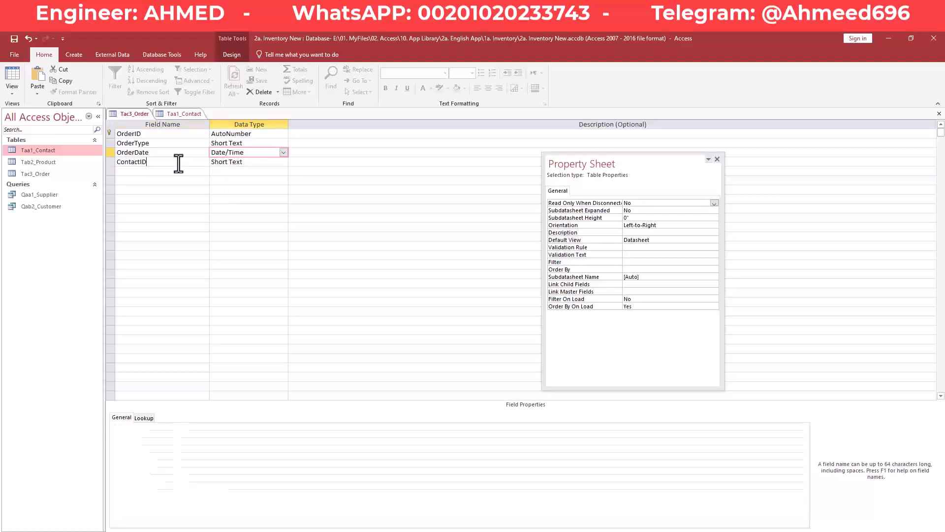
left_click(272, 162)
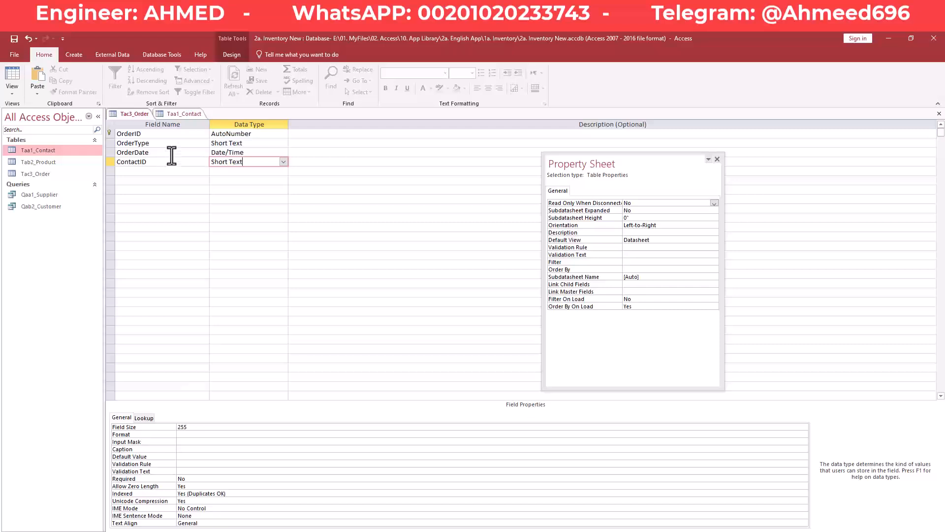
left_click(191, 113)
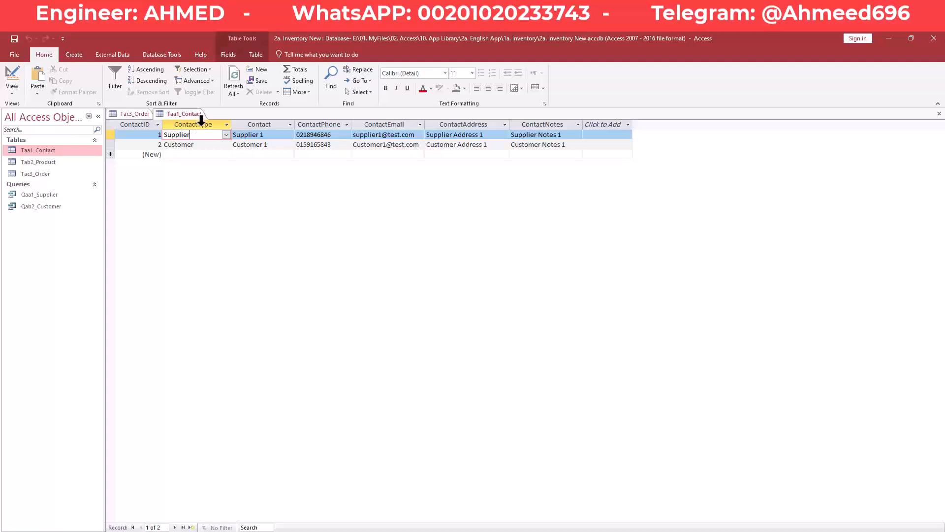
left_click(156, 136)
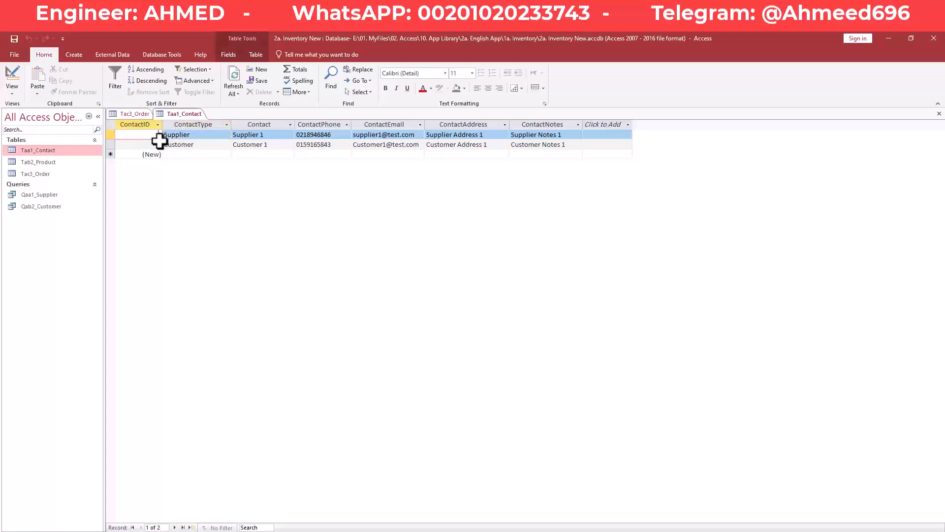
left_click(11, 75)
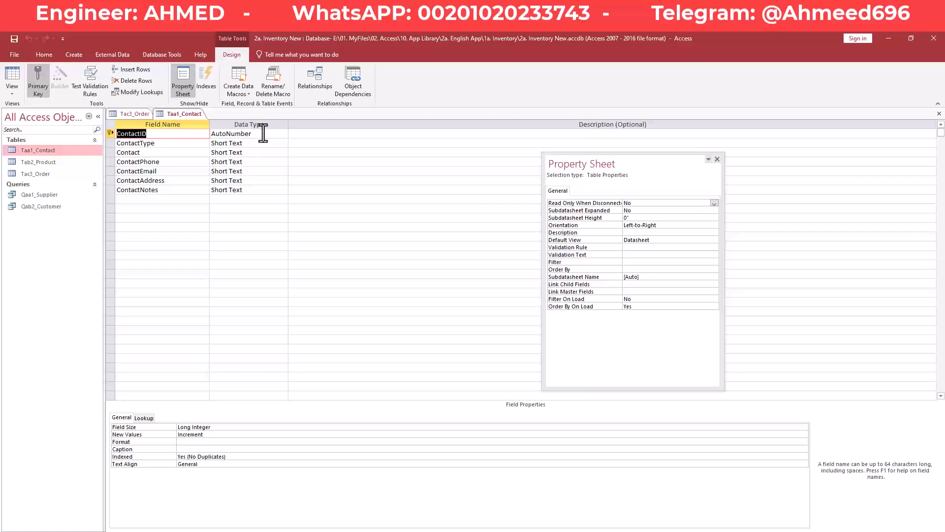
left_click(263, 134)
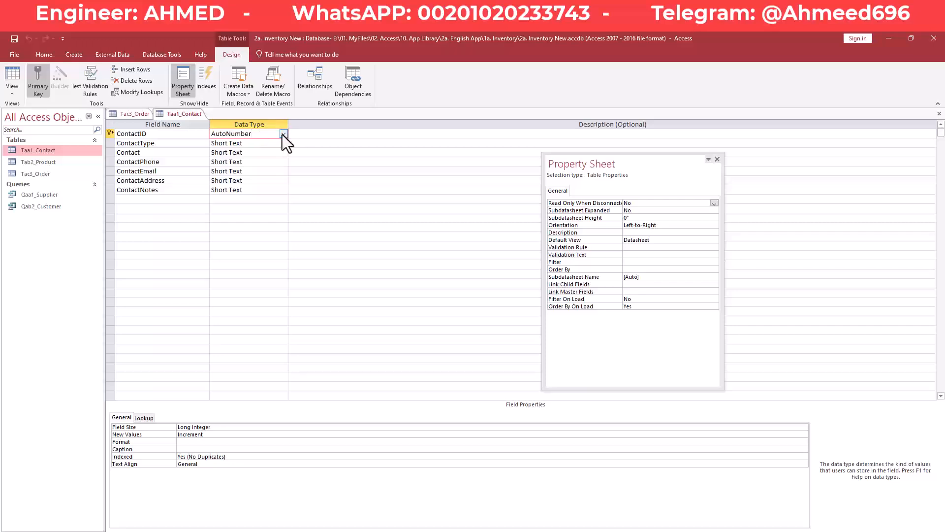
left_click(121, 114)
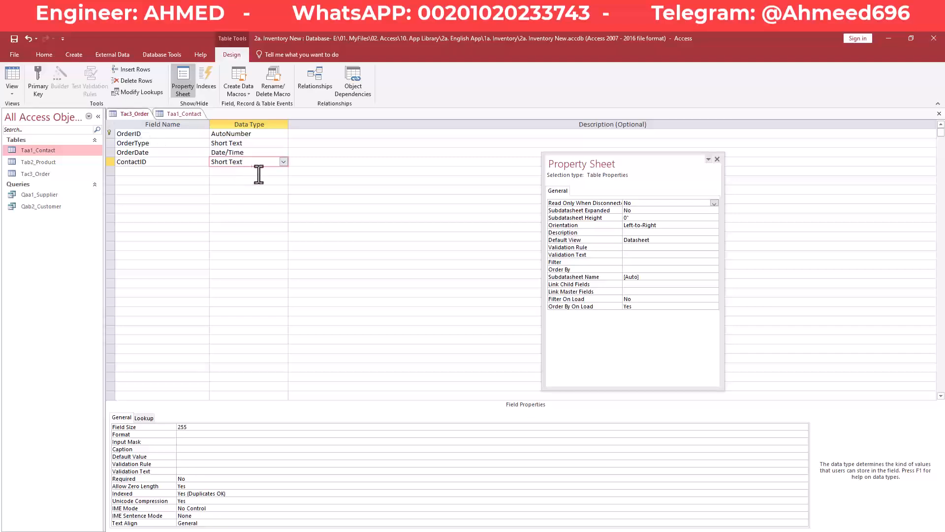
left_click(284, 162)
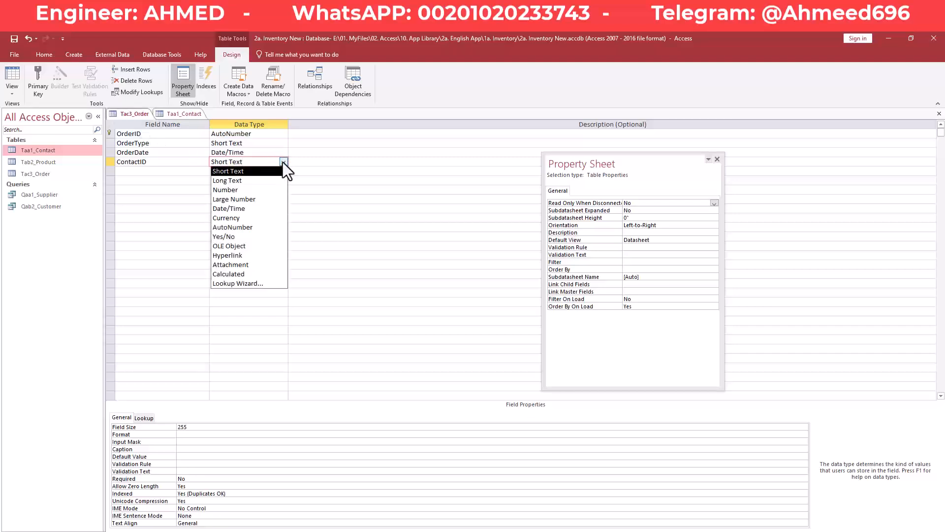
left_click(242, 191)
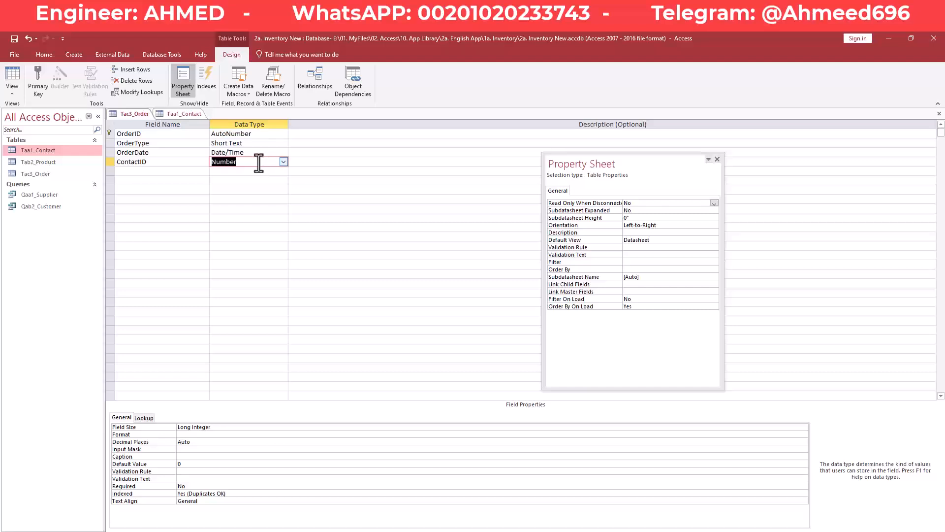
left_click(239, 168)
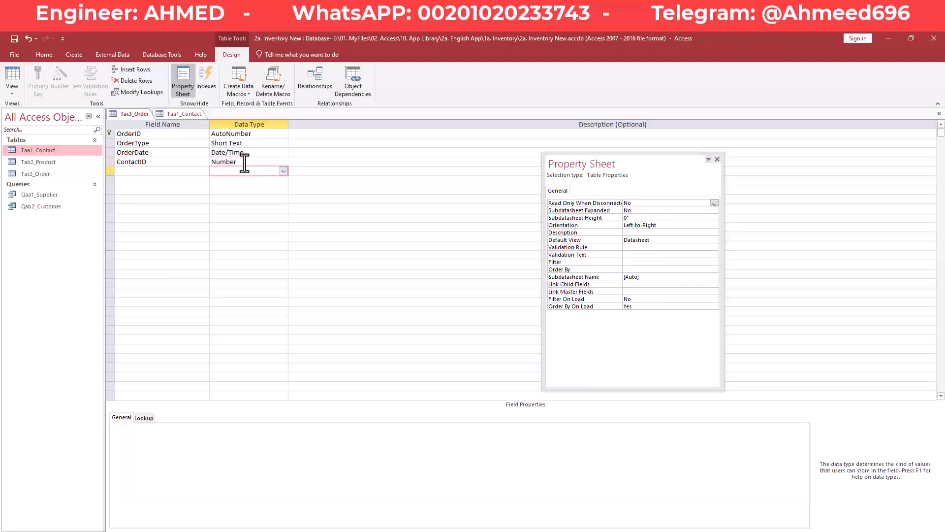
left_click(243, 172)
left_click(253, 162)
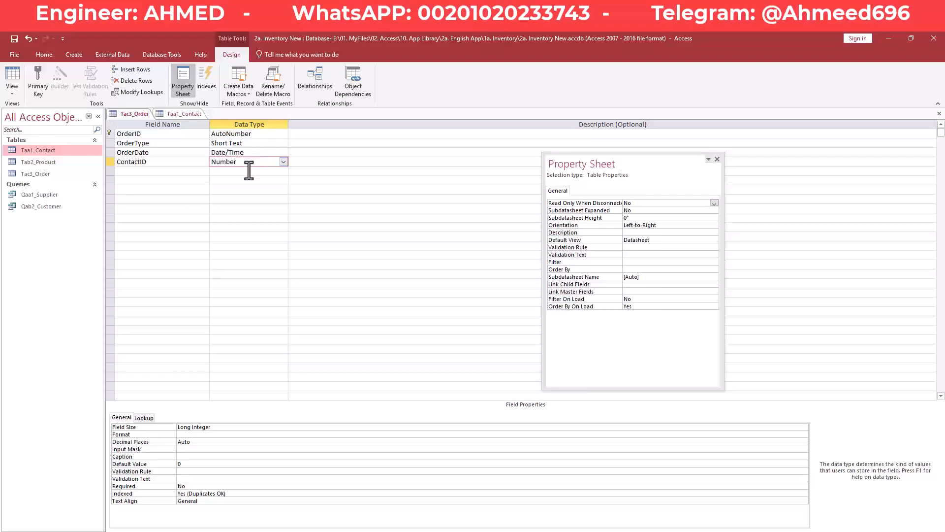
left_click(189, 113)
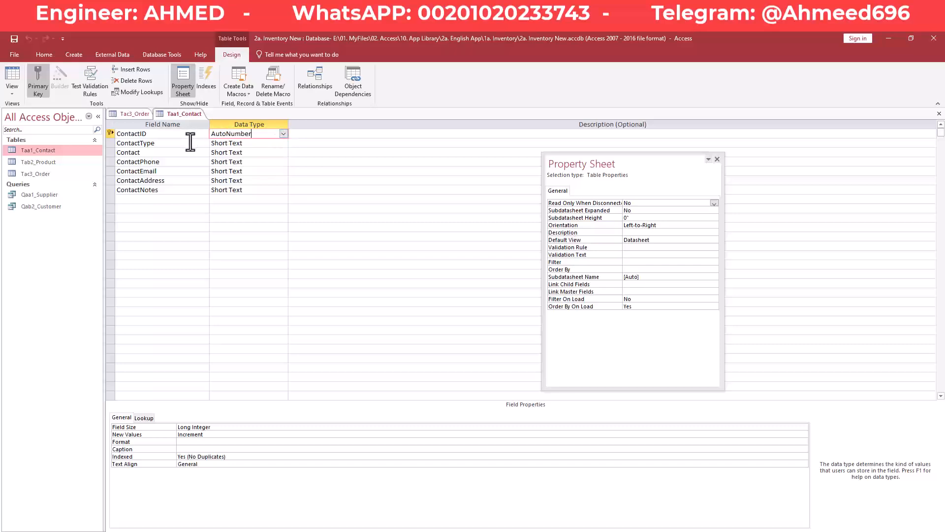
left_click(132, 114)
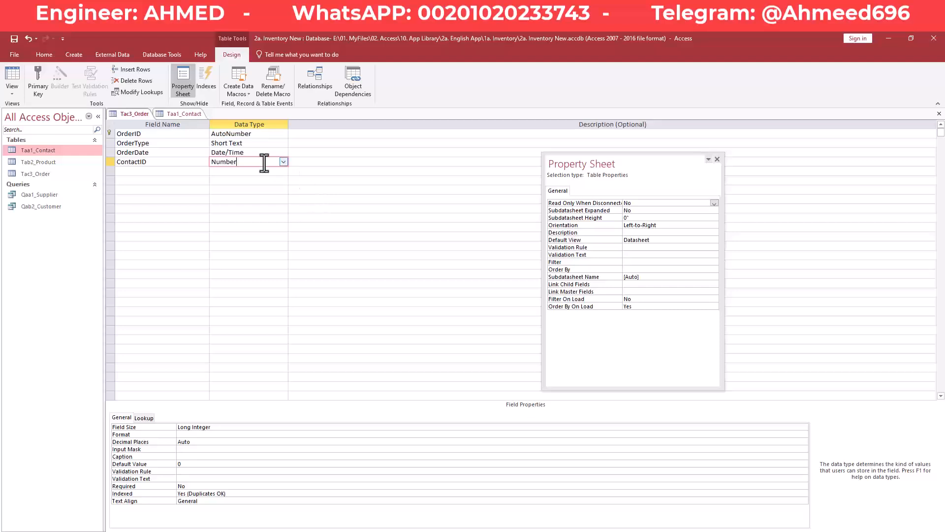
left_click(186, 114)
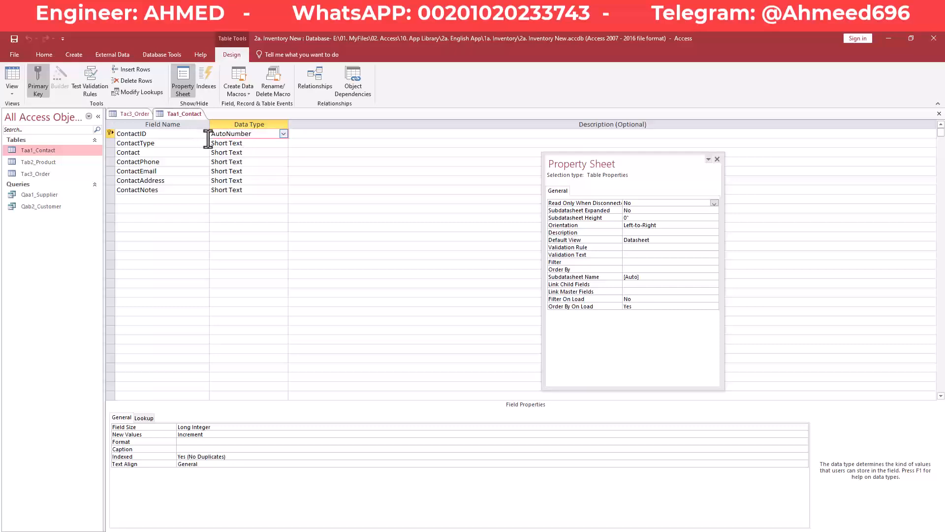
left_click(134, 115)
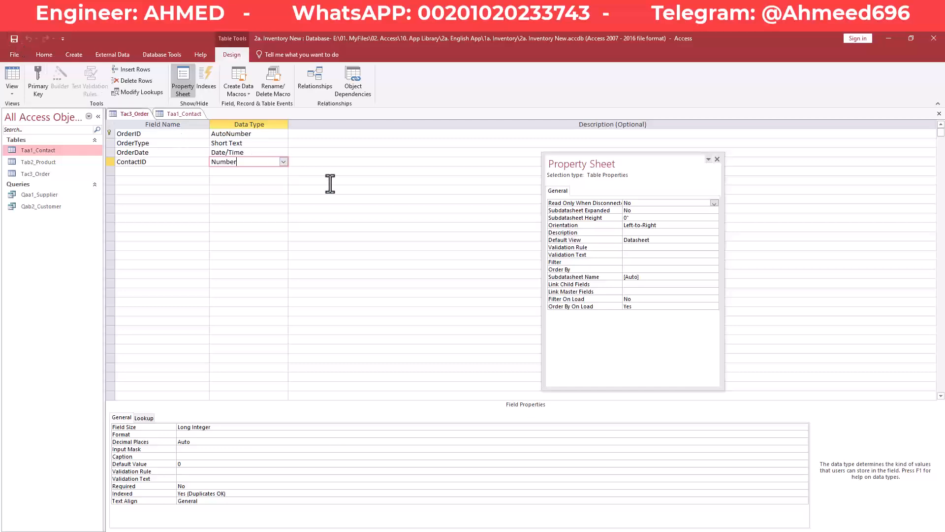
left_click(283, 162)
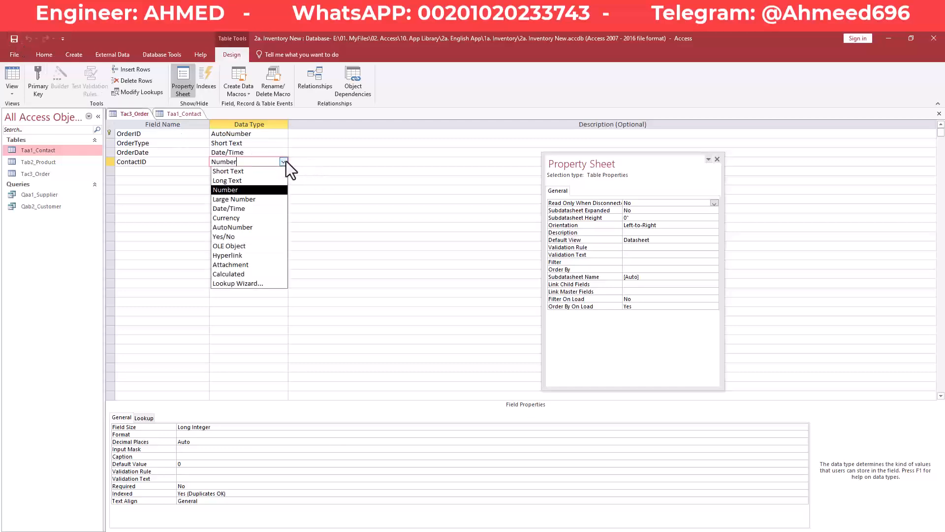
left_click(284, 161)
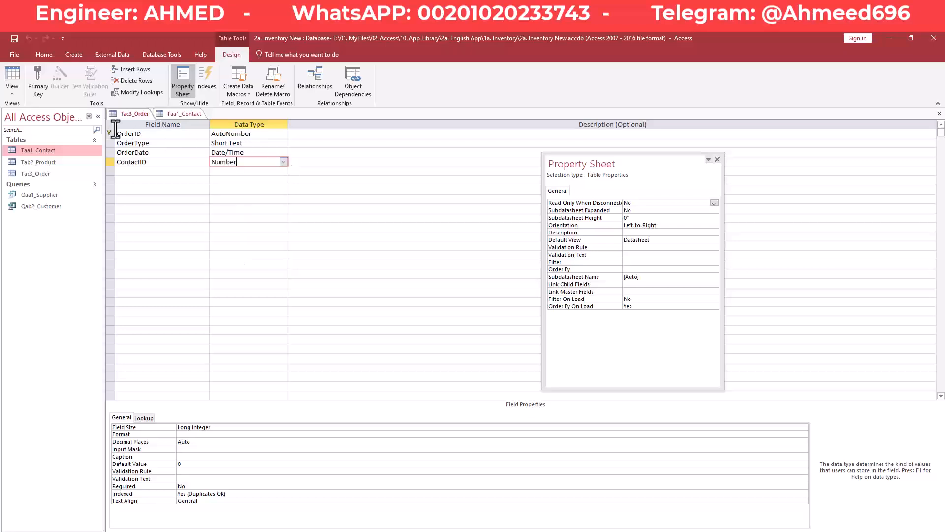
left_click(11, 74)
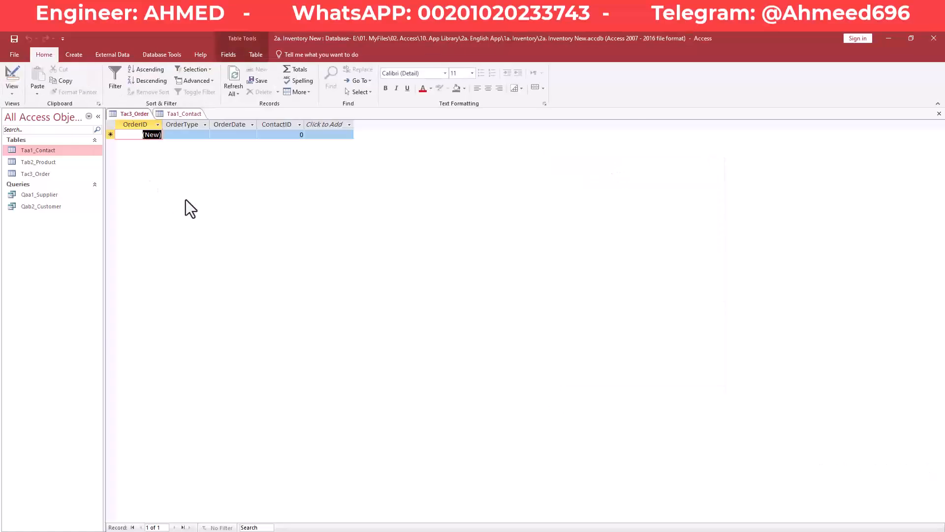
left_click(179, 135)
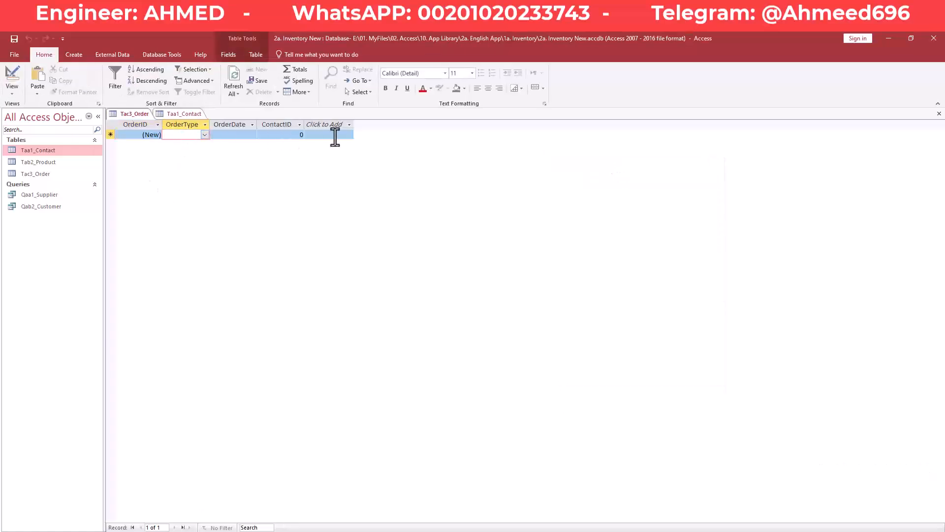
left_click(282, 134)
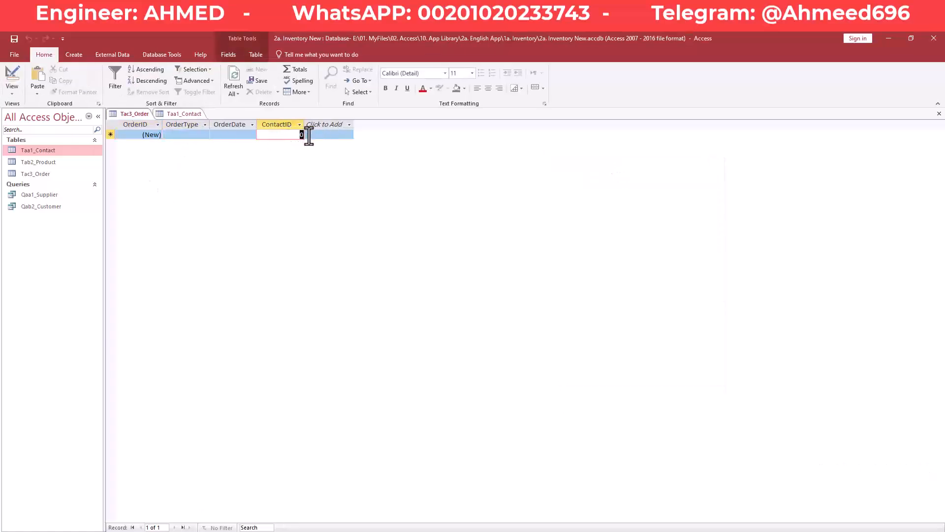
left_click_drag(302, 135, 298, 137)
left_click(187, 115)
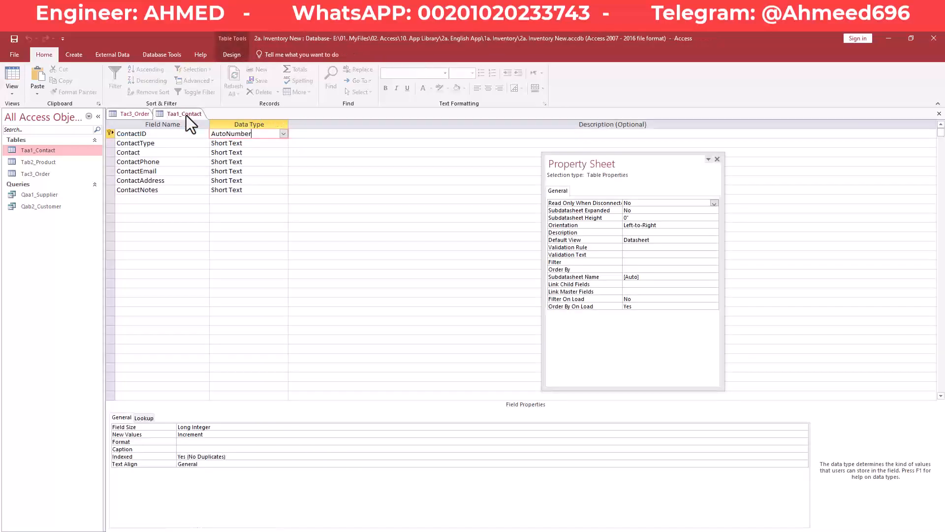
left_click(12, 77)
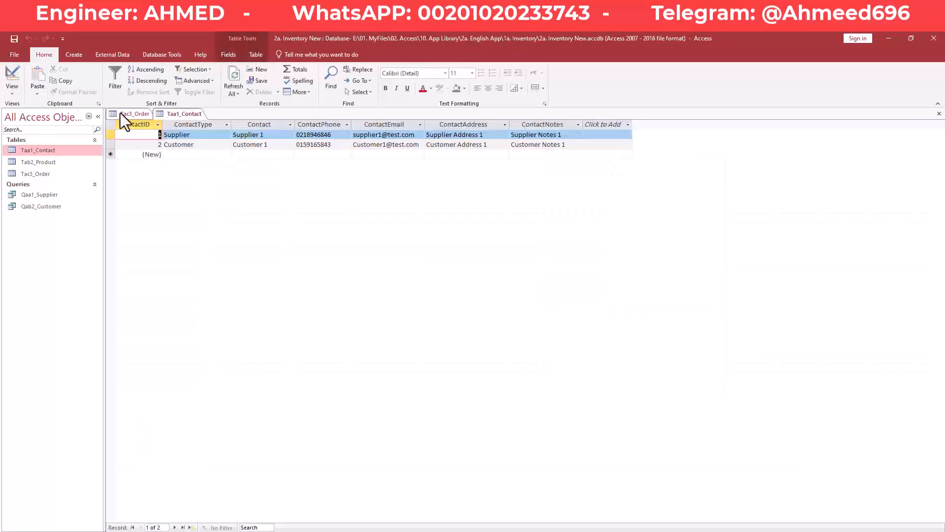
left_click(203, 134)
left_click(267, 135)
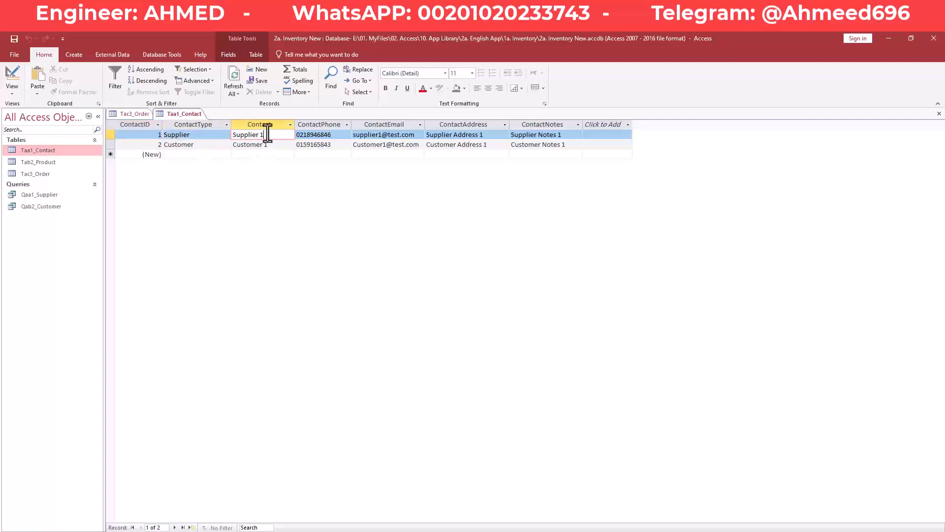
left_click(276, 148)
left_click(277, 137)
left_click(274, 145)
left_click(277, 137)
left_click(273, 145)
left_click(273, 138)
left_click(272, 146)
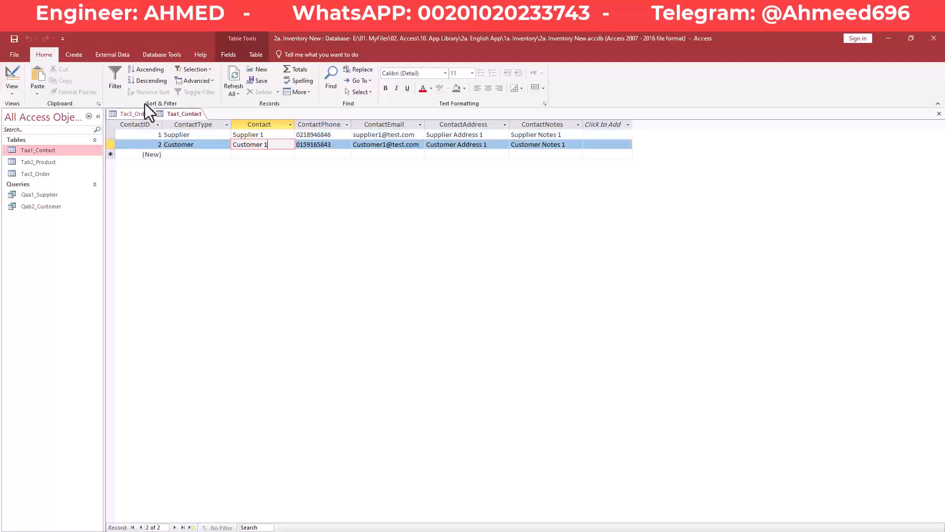
left_click(132, 115)
left_click(294, 135)
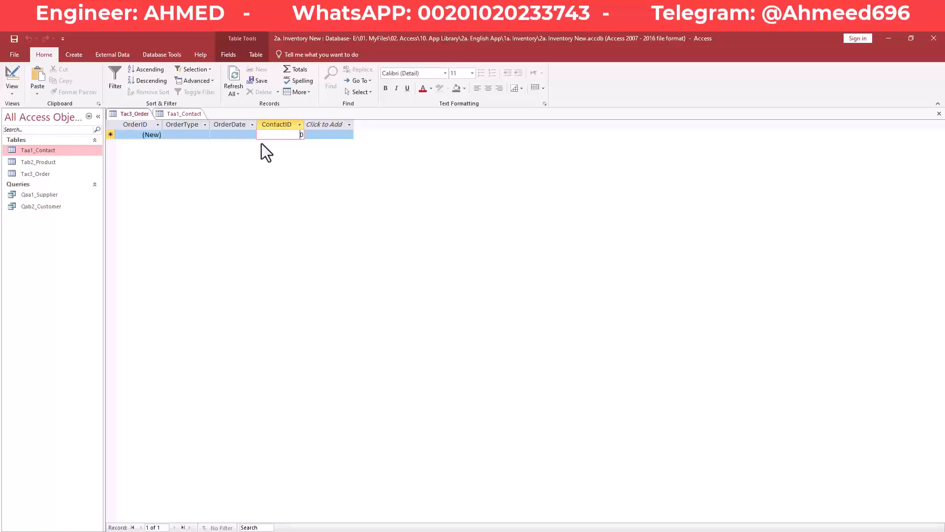
left_click(176, 115)
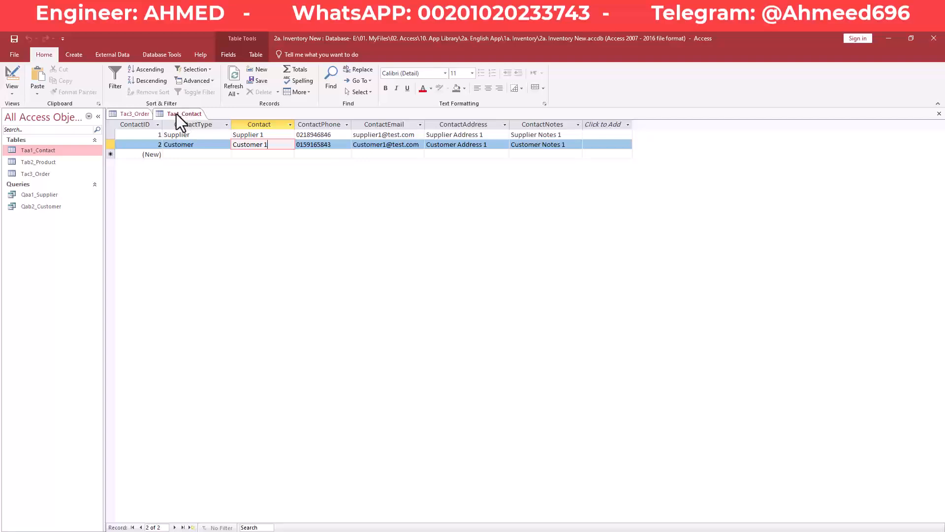
left_click(131, 114)
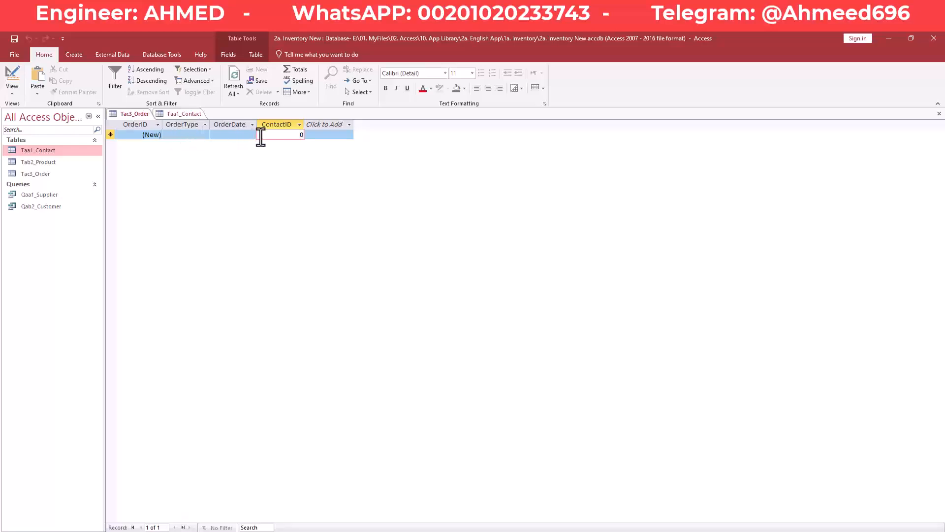
left_click(12, 76)
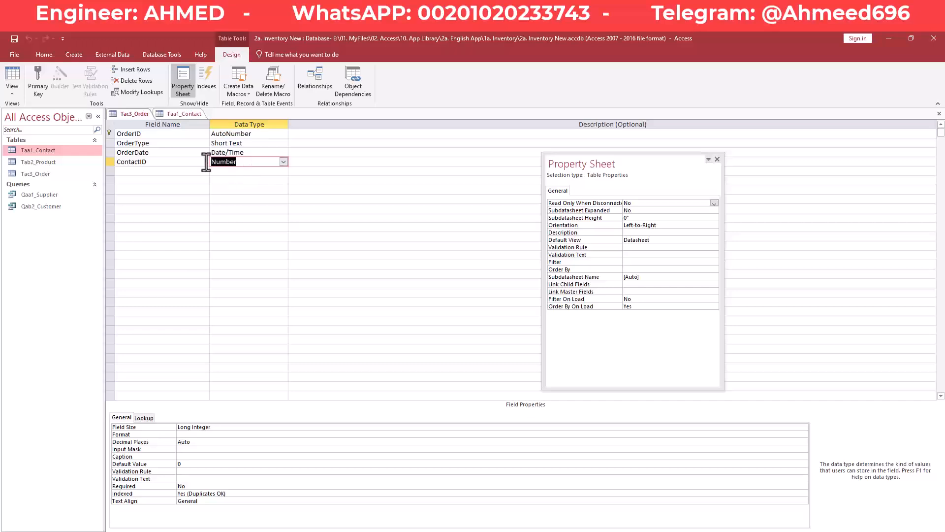
- Choose Lookup Wizard for ContactID, taking its values from another table
left_click(284, 163)
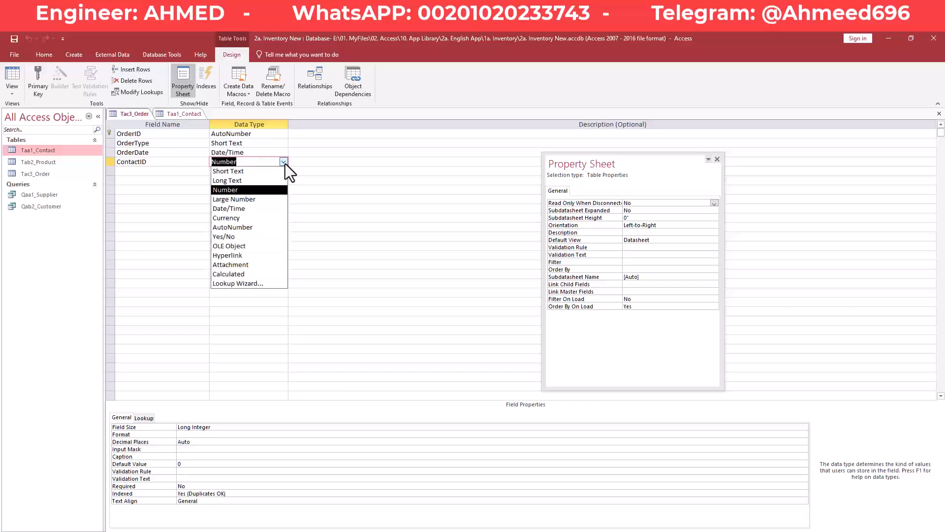
left_click(260, 284)
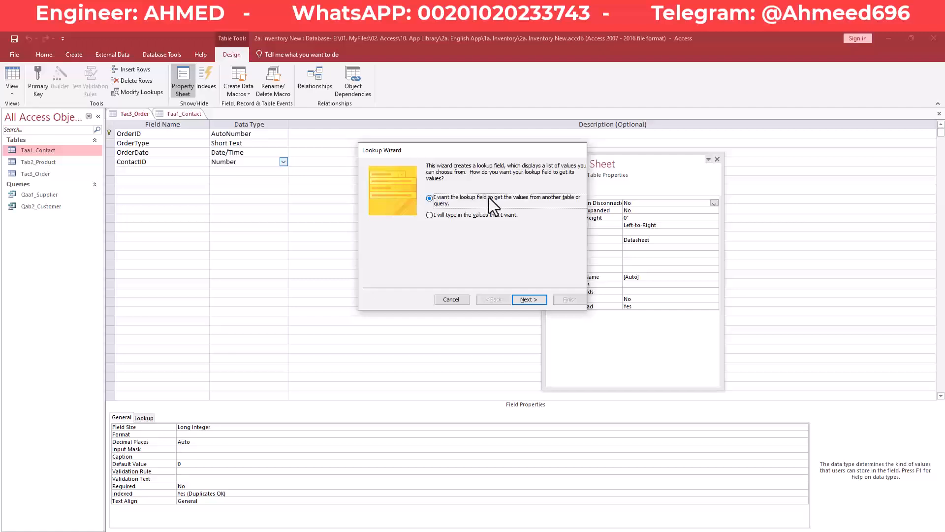
left_click(537, 301)
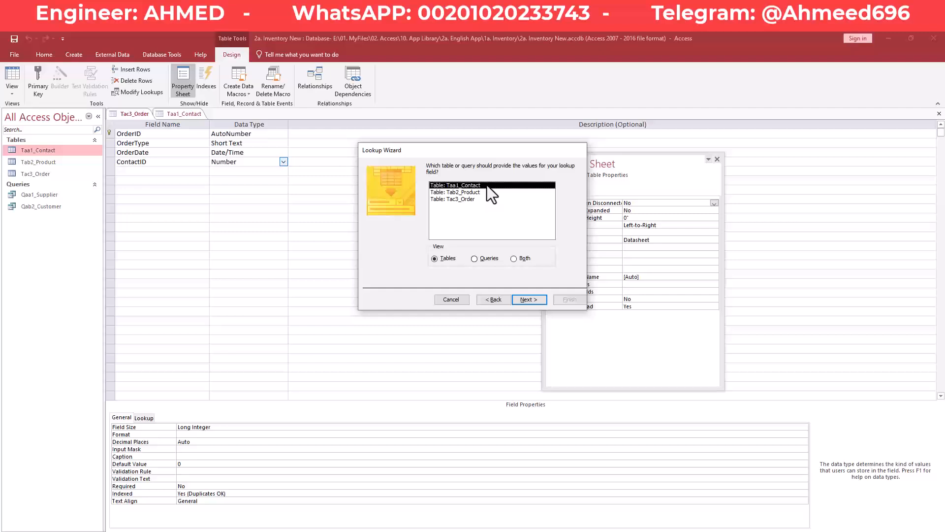
- Use Taa1_Contact as the lookup source, with ContactID and Contact as the lookup columns
left_click(534, 301)
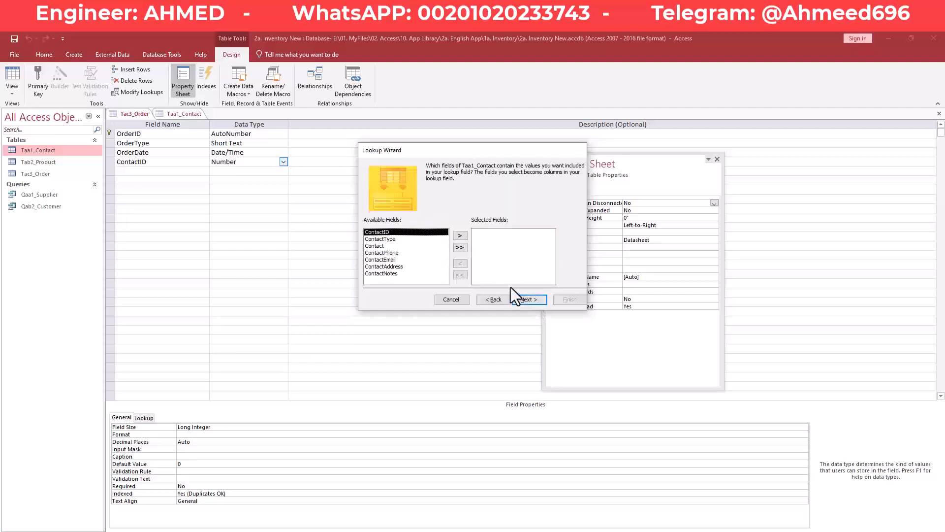
double_click(381, 248)
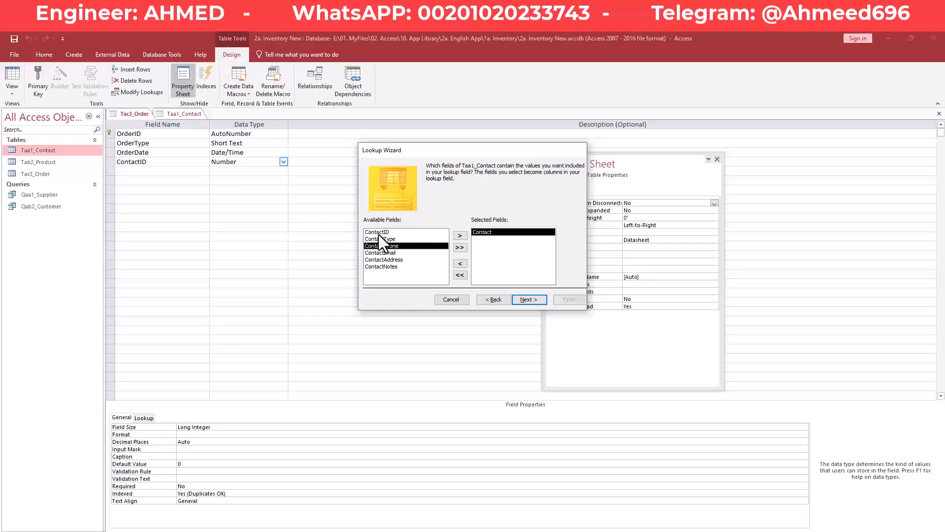
left_click(526, 300)
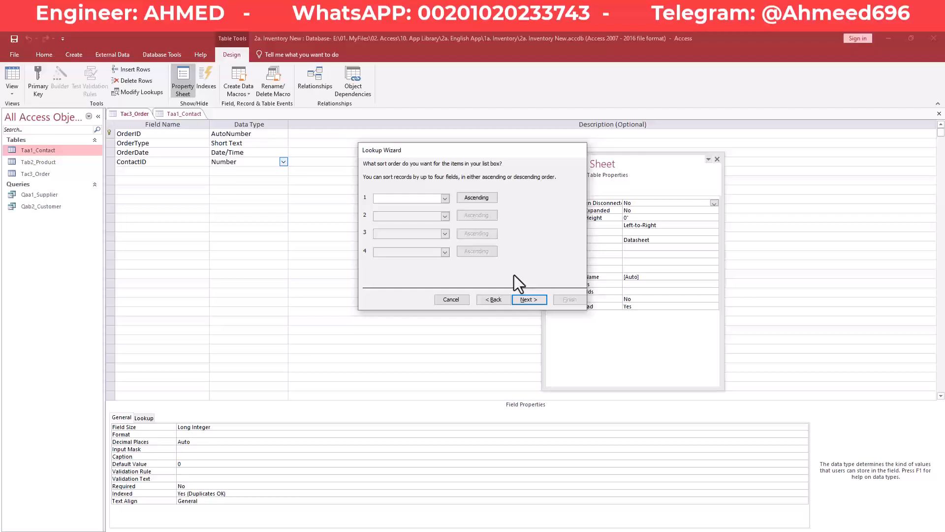
left_click(495, 300)
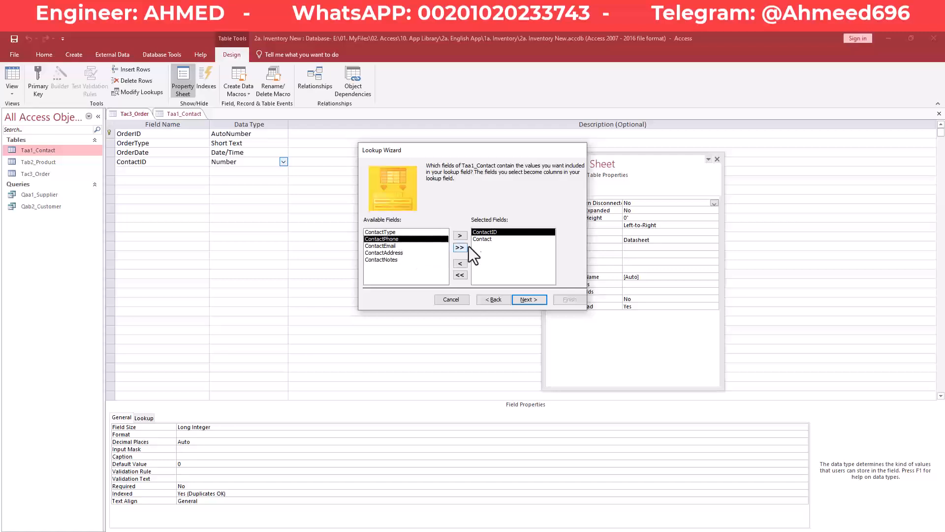
left_click(536, 301)
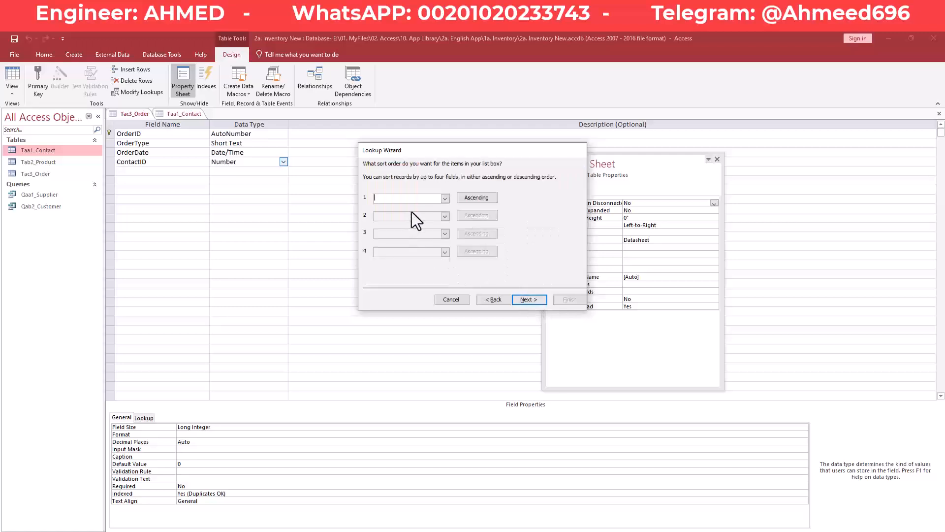
- Skip sorting and keep the key column hidden so only Contact names show
left_click(416, 198)
left_click(534, 302)
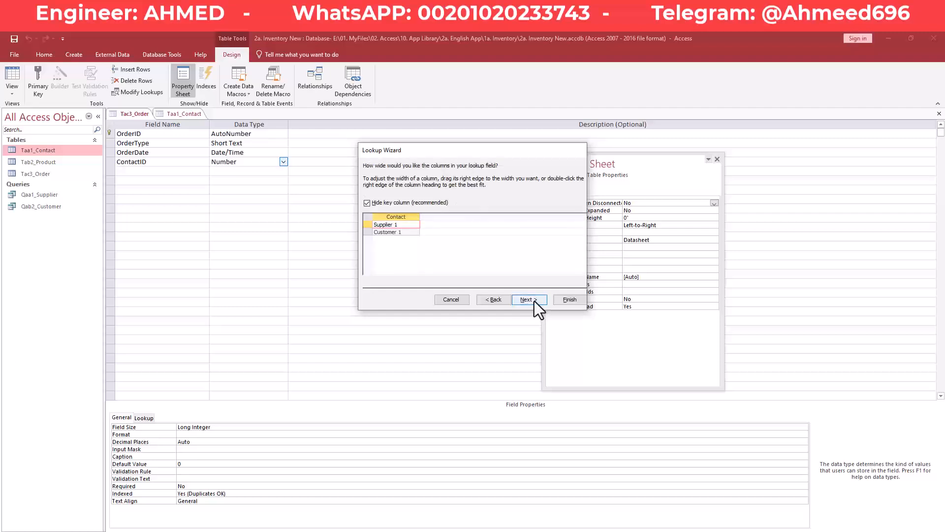
left_click(403, 231)
left_click(393, 224)
left_click(538, 301)
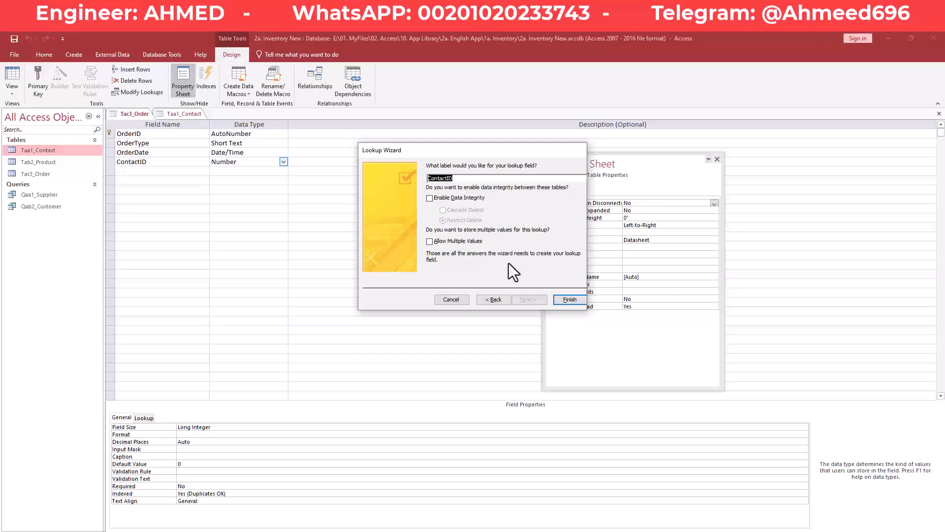
- Finish the ContactID lookup and confirm saving the Tac3_Order table
left_click(575, 303)
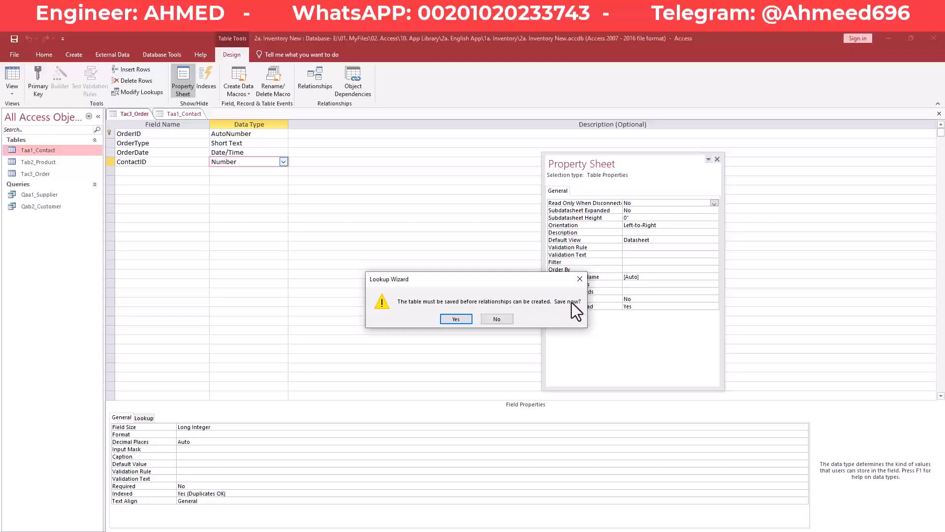
left_click(463, 320)
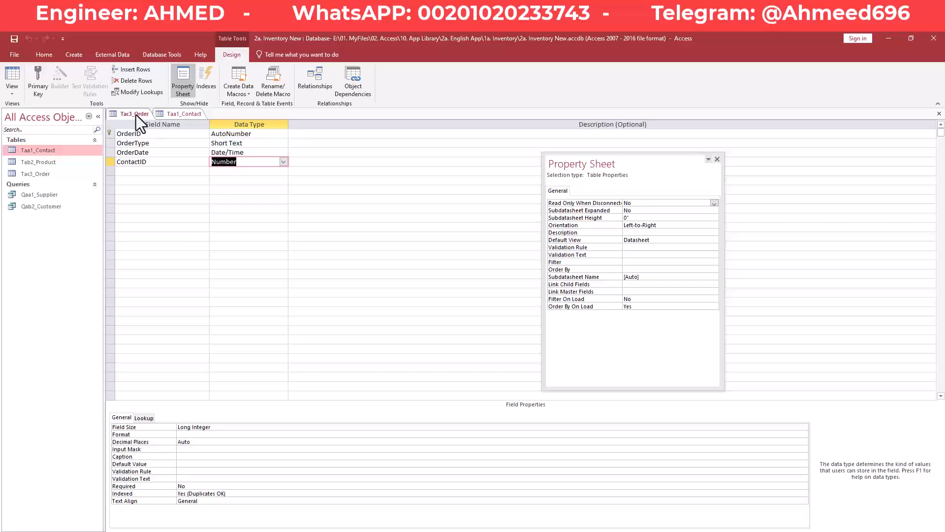
left_click(173, 114)
left_click(138, 113)
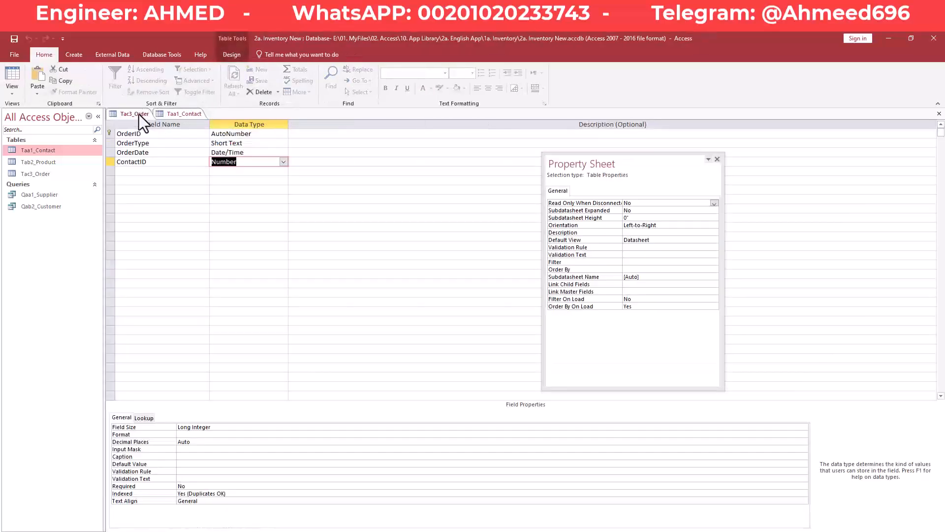
right_click(140, 114)
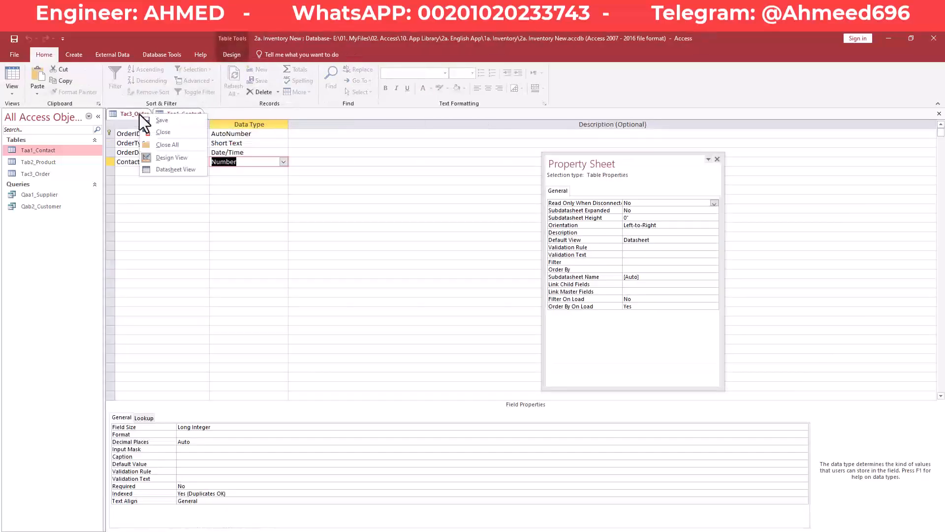
- Close all tables, open Relationships, and select the Taa1_Contact–Tac3_Order link
left_click(176, 144)
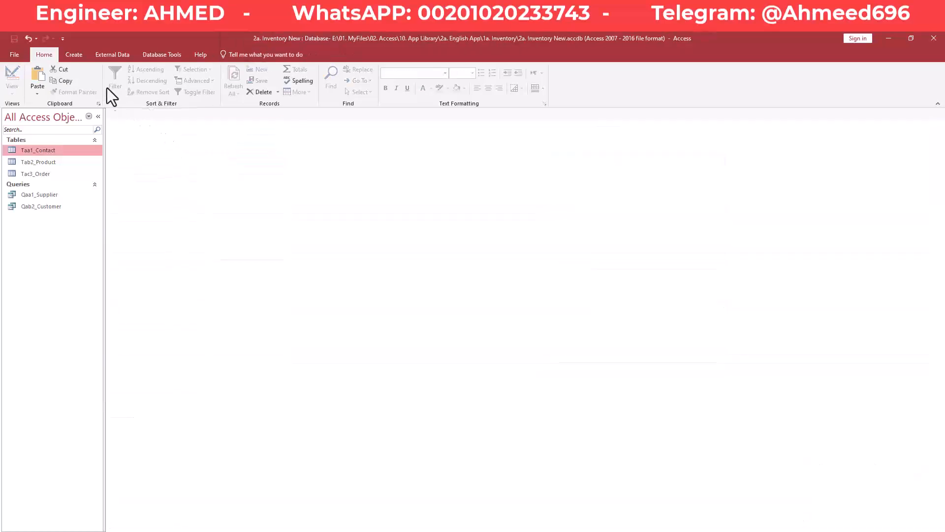
left_click(173, 58)
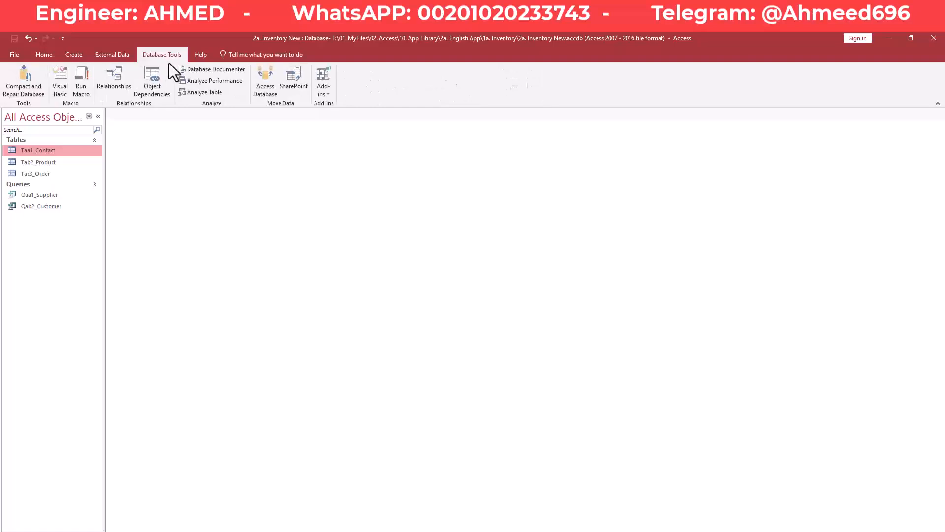
left_click(112, 79)
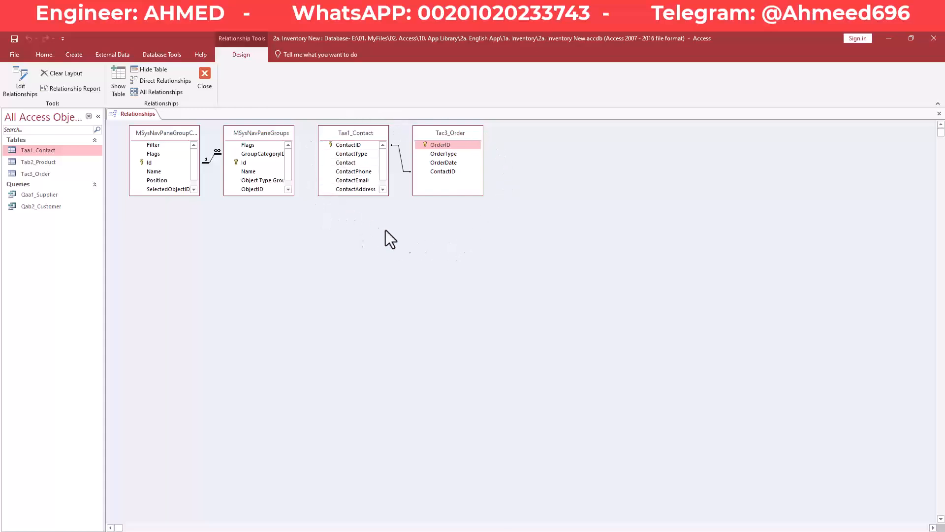
left_click(401, 158)
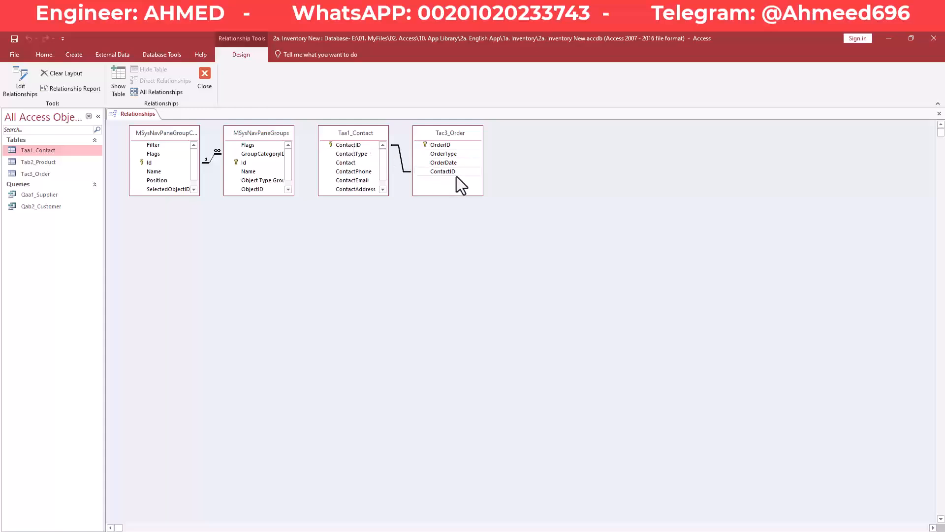
- Enforce referential integrity with cascade update on the Taa1_Contact–Tac3_Order relationship
double_click(401, 158)
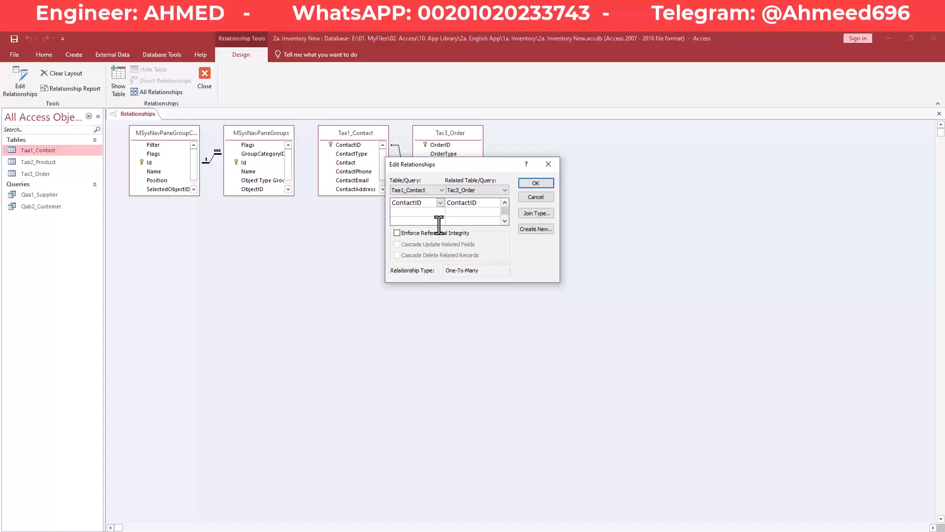
left_click(397, 232)
left_click_drag(404, 168, 433, 223)
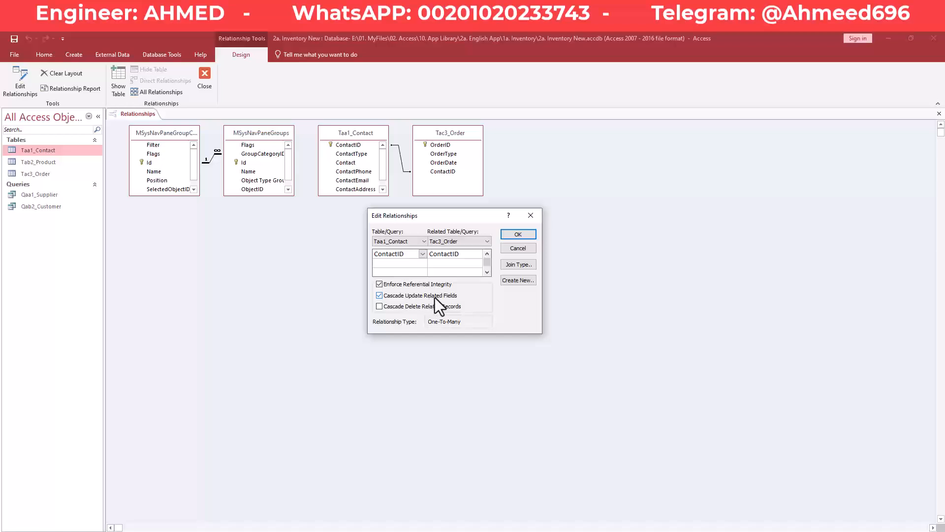
left_click(516, 234)
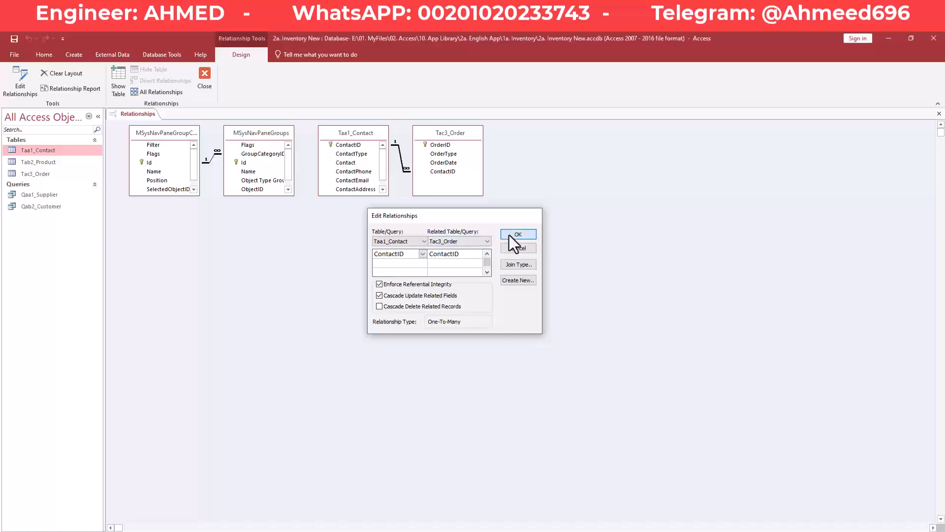
- Open Tac3_Order and set a new record's OrderType to Purchase
left_click(203, 80)
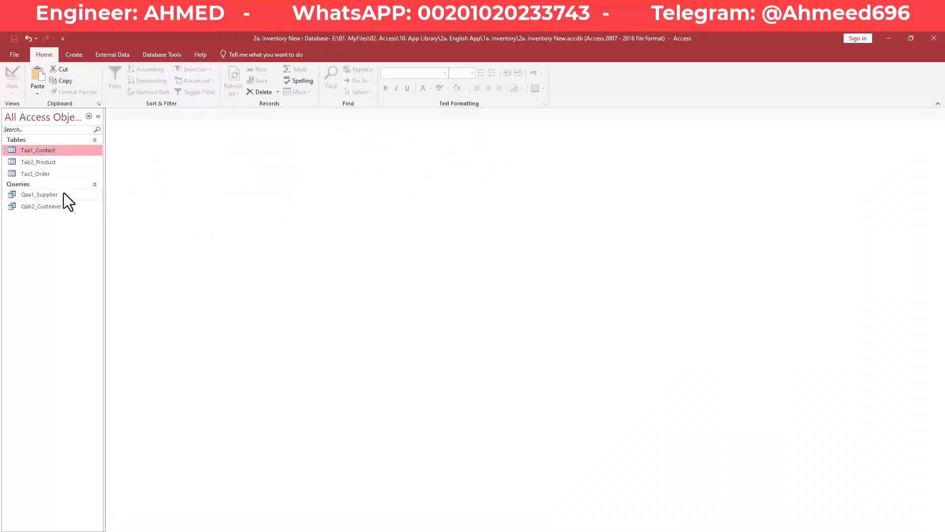
left_click(48, 162)
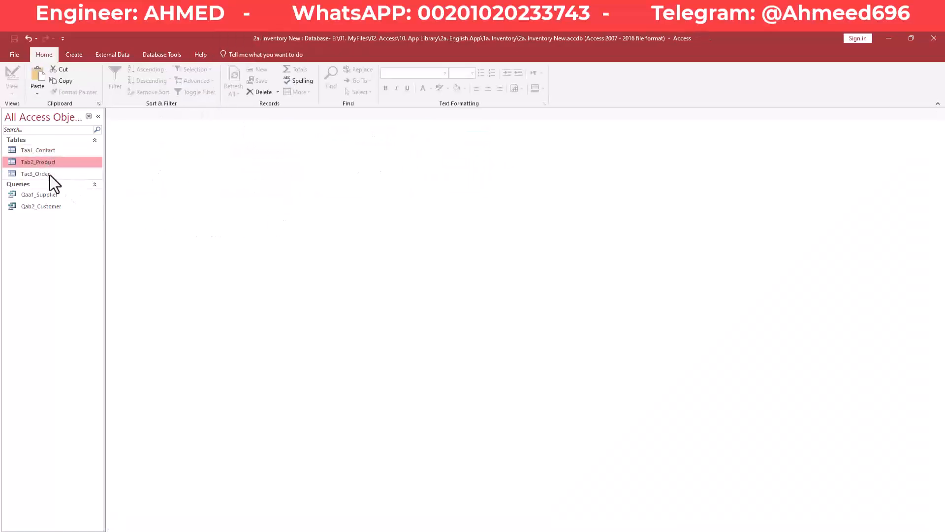
double_click(48, 175)
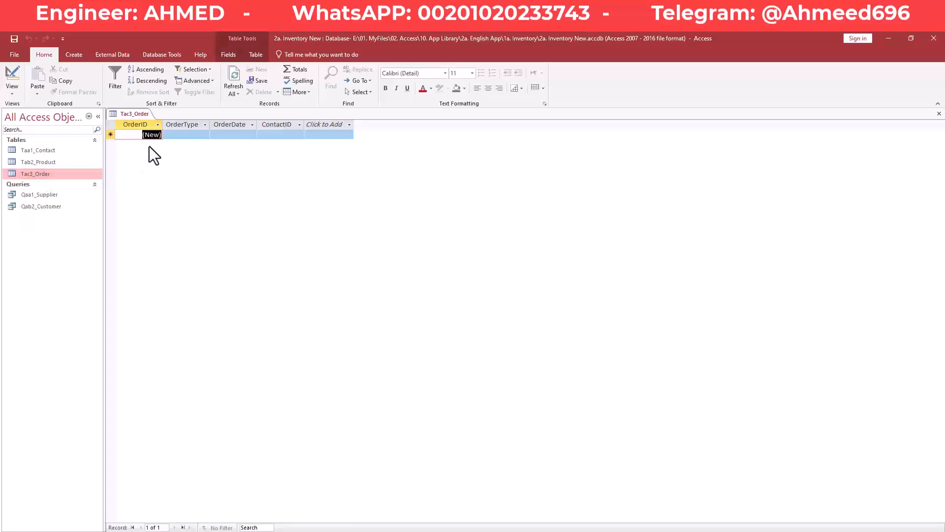
left_click(271, 134)
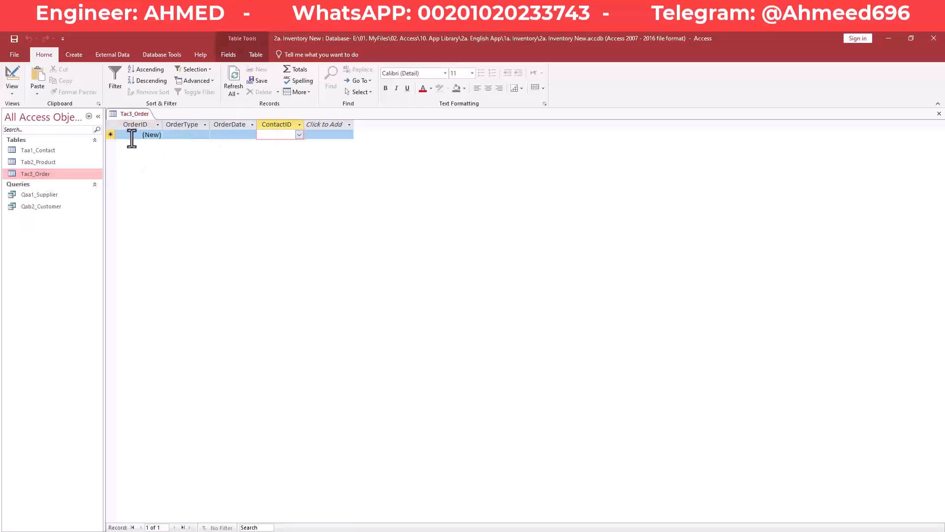
left_click(167, 135)
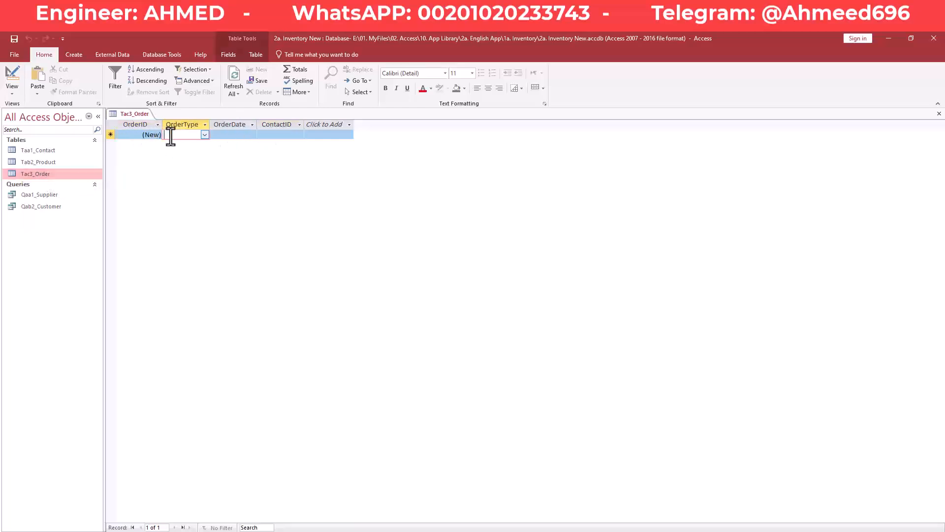
left_click(205, 135)
left_click(205, 134)
left_click(206, 135)
left_click(194, 143)
- Assign Supplier 1 as the order's ContactID, then close the table
left_click(280, 134)
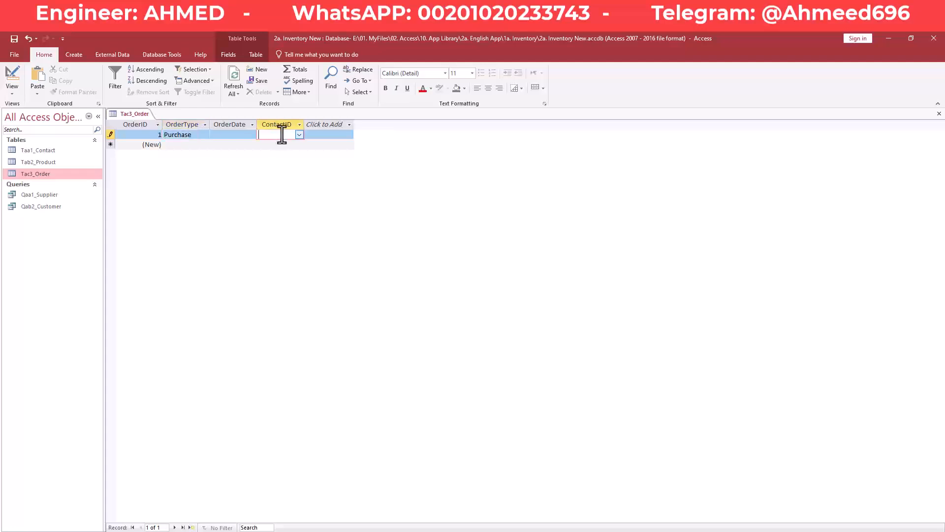
left_click_drag(304, 123, 334, 124)
left_click(337, 124)
left_click(311, 135)
left_click(313, 135)
left_click(330, 135)
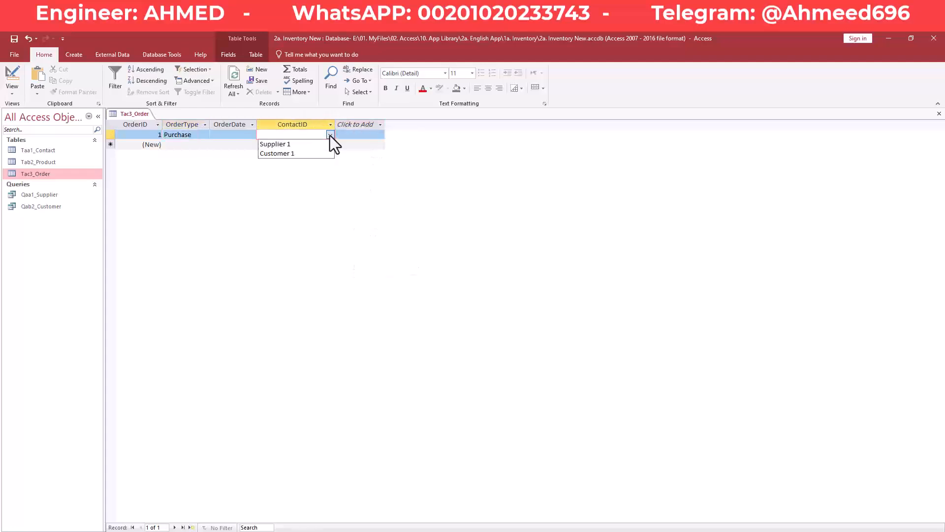
left_click(303, 145)
left_click(303, 145)
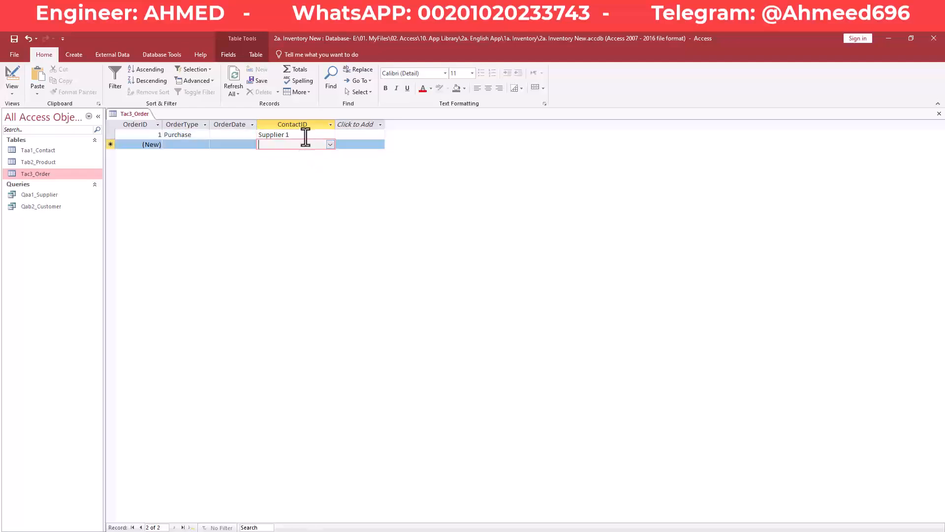
right_click(135, 113)
left_click(147, 118)
right_click(140, 115)
- Open Taa1_Contact and rename contact Supplier 1 to Supplier A1
left_click(161, 131)
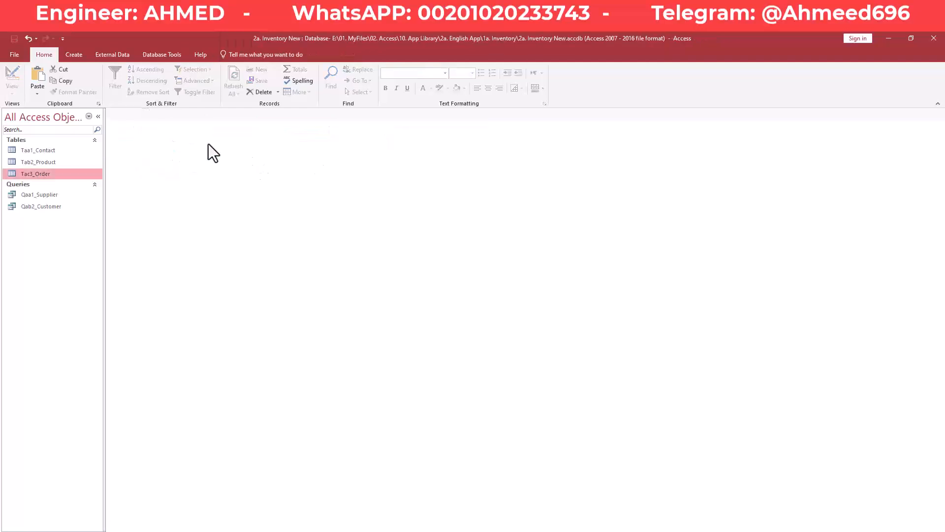
left_click(52, 152)
double_click(52, 152)
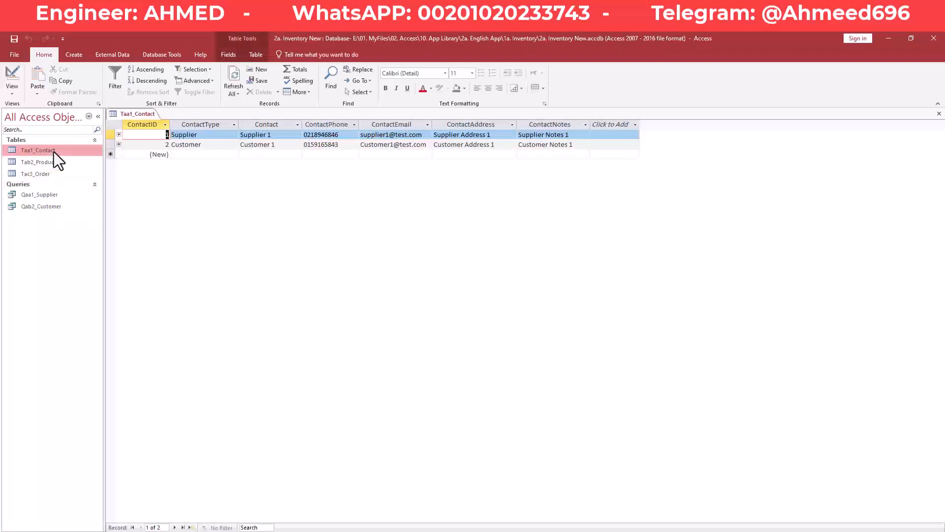
left_click(281, 136)
key("BackSpace")
type("A1")
key("Tab")
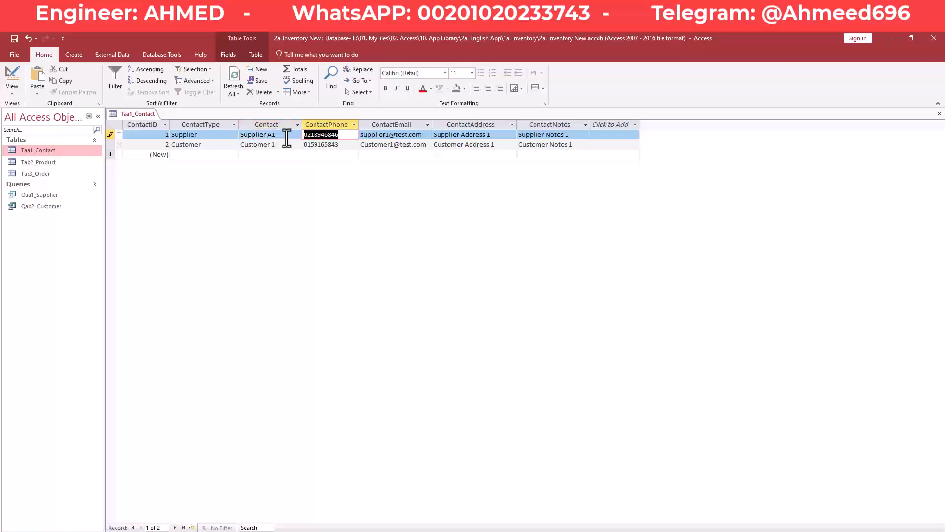
left_click(288, 145)
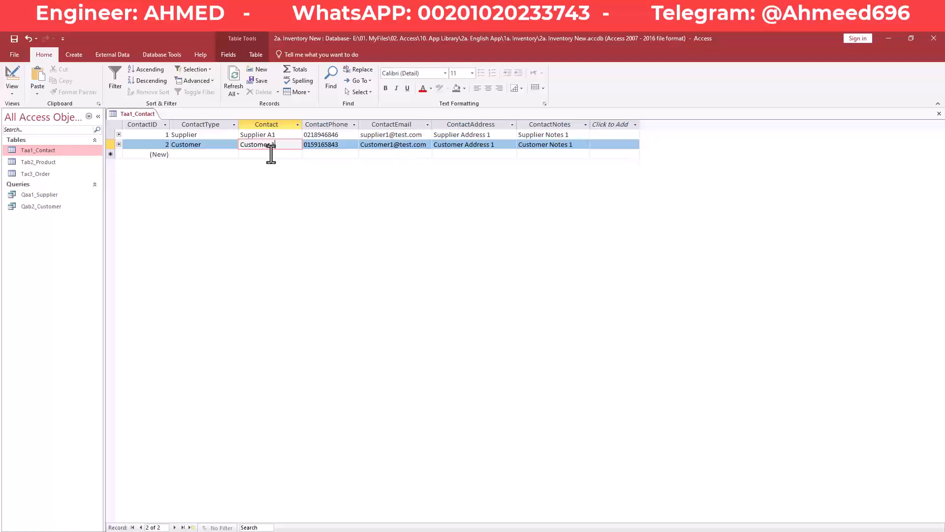
- Close the Taa1_Contact table
right_click(131, 111)
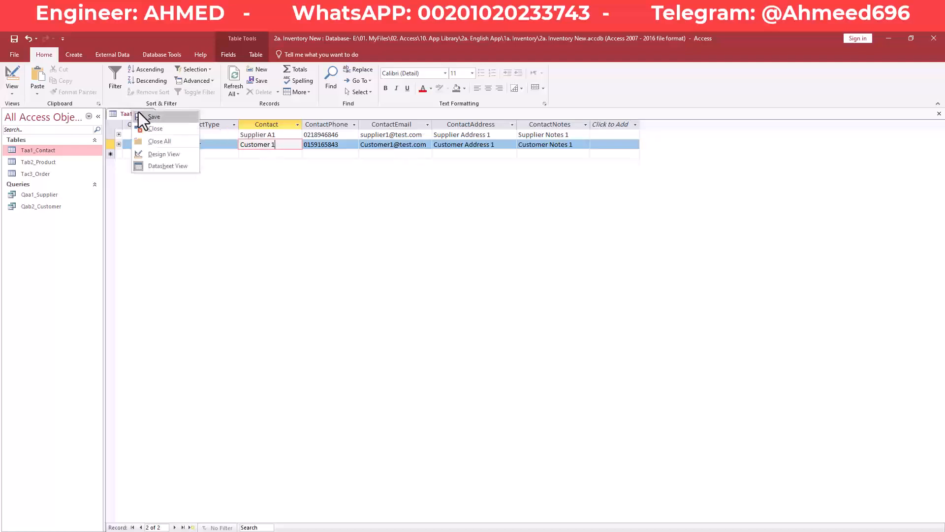
right_click(142, 114)
left_click(158, 129)
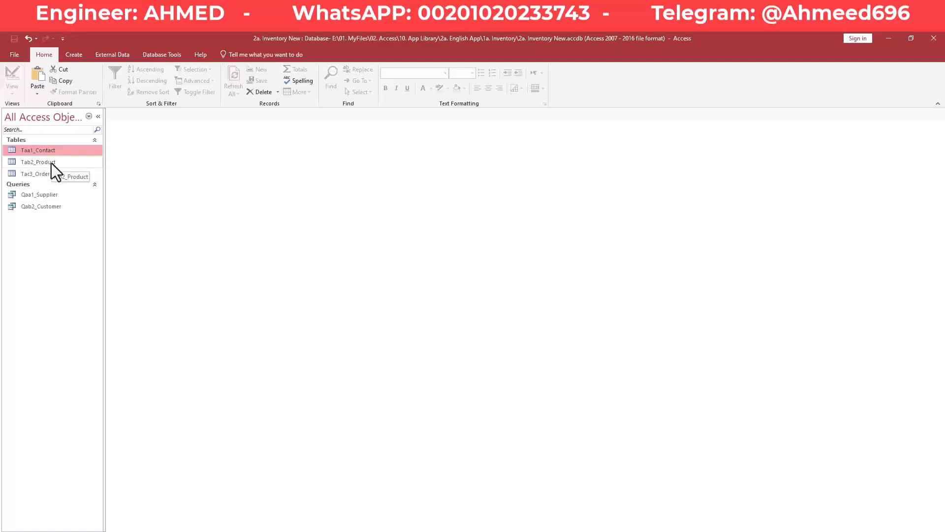
- Reopen Tac3_Order and highlight the order's ContactID to show it now reads Supplier A1
double_click(45, 174)
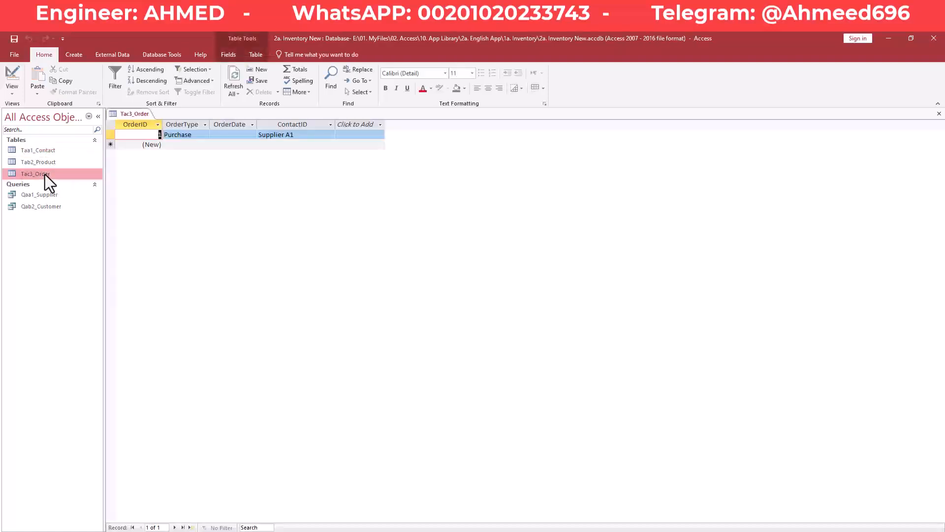
left_click(298, 137)
left_click_drag(298, 137, 282, 138)
left_click(294, 135)
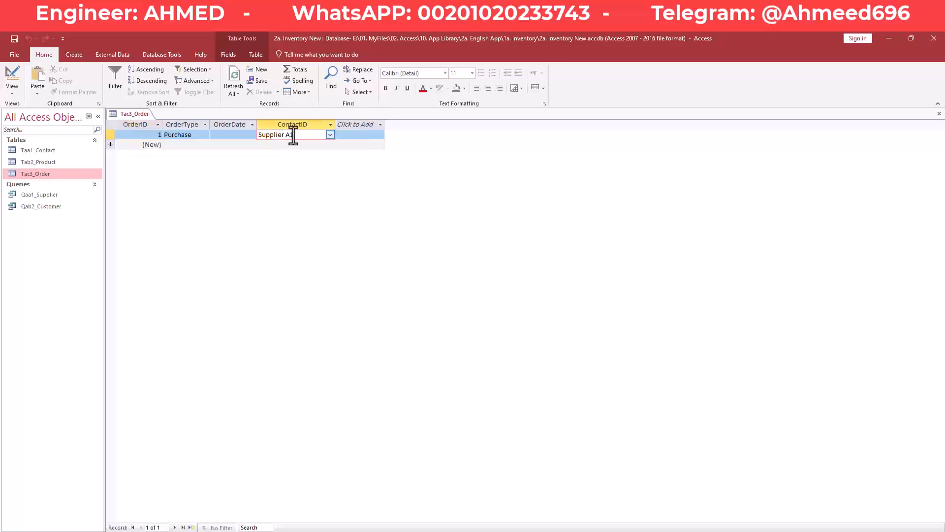
left_click_drag(294, 137, 284, 137)
left_click(295, 136)
left_click_drag(293, 136, 284, 137)
left_click(293, 136)
left_click_drag(294, 136, 254, 135)
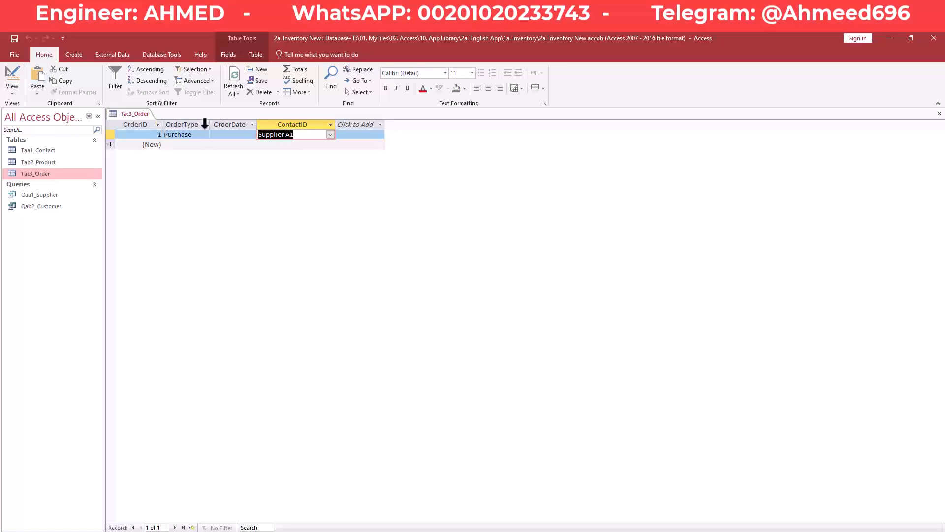
mouse_move(292, 139)
left_mouse_down()
mouse_move(257, 139)
mouse_move(282, 137)
left_mouse_up()
left_click(297, 136)
left_click(280, 136)
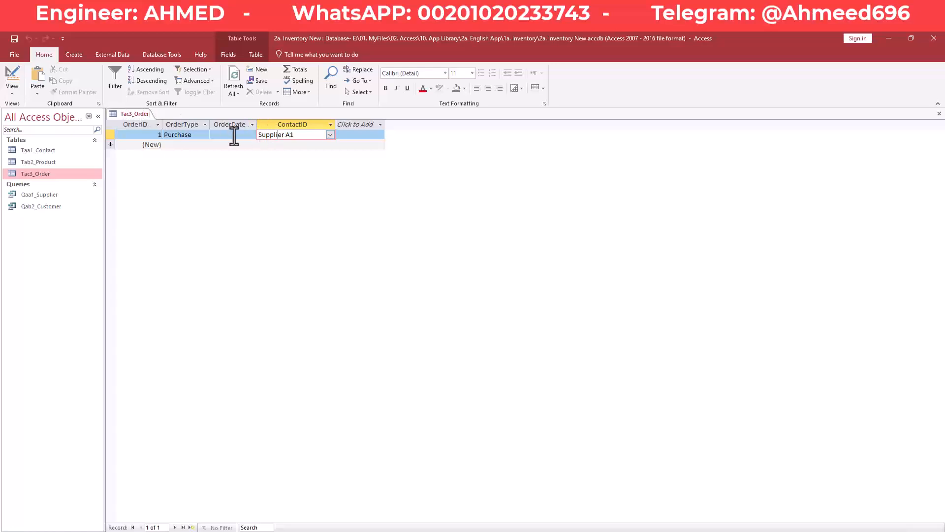
left_click(173, 53)
left_click(123, 89)
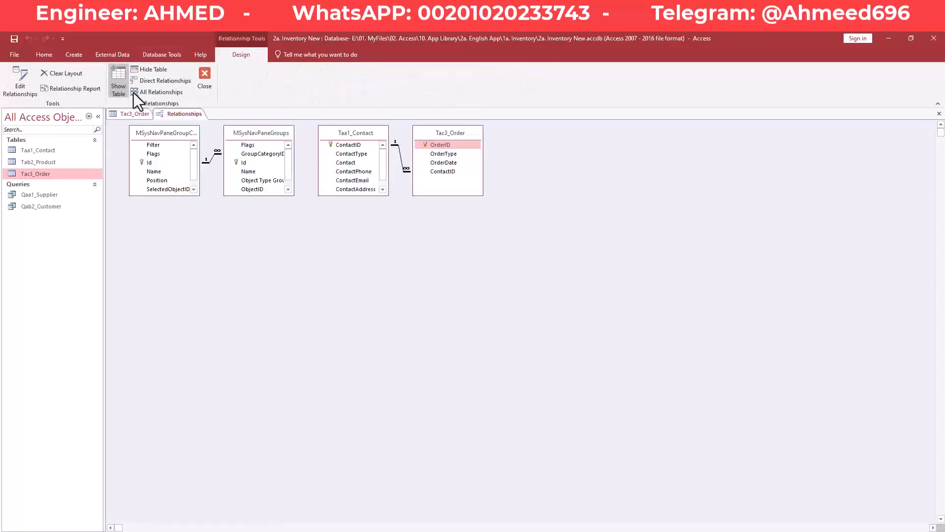
double_click(399, 158)
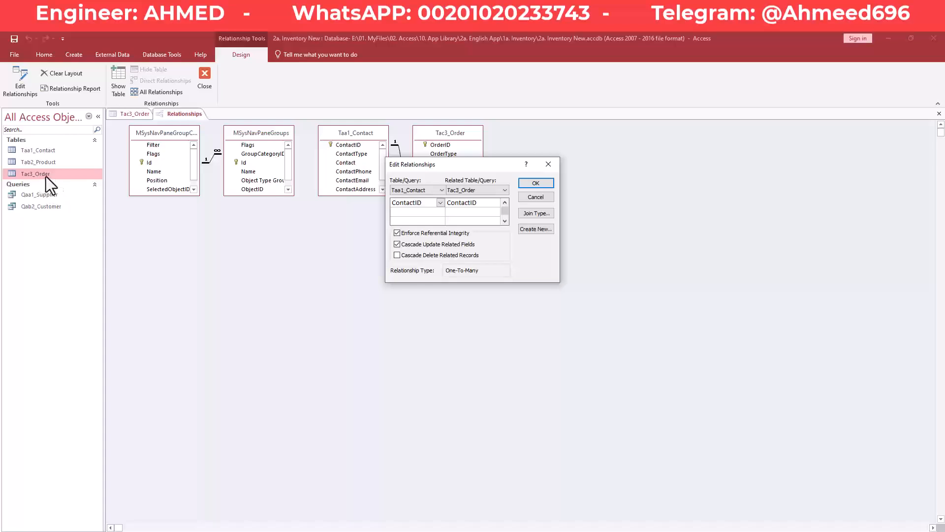
left_click(549, 164)
right_click(173, 119)
left_click(205, 132)
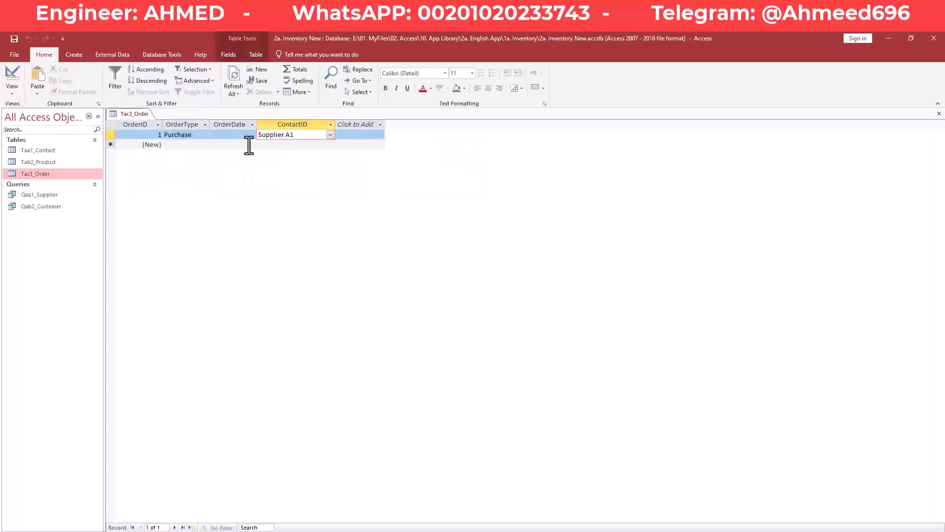
- Try entering 'dere' as the new order's ContactID, then clear it after the not-in-list error
left_click(302, 145)
left_click(330, 145)
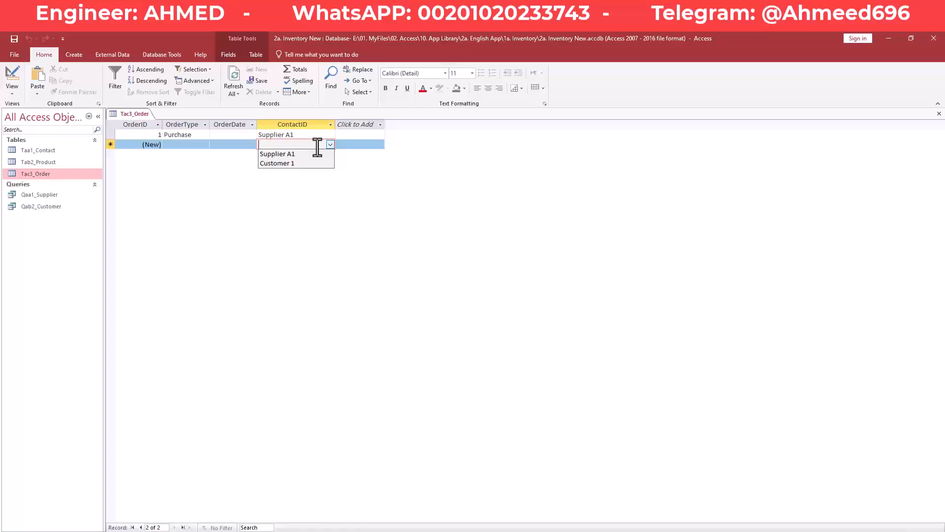
type("dere")
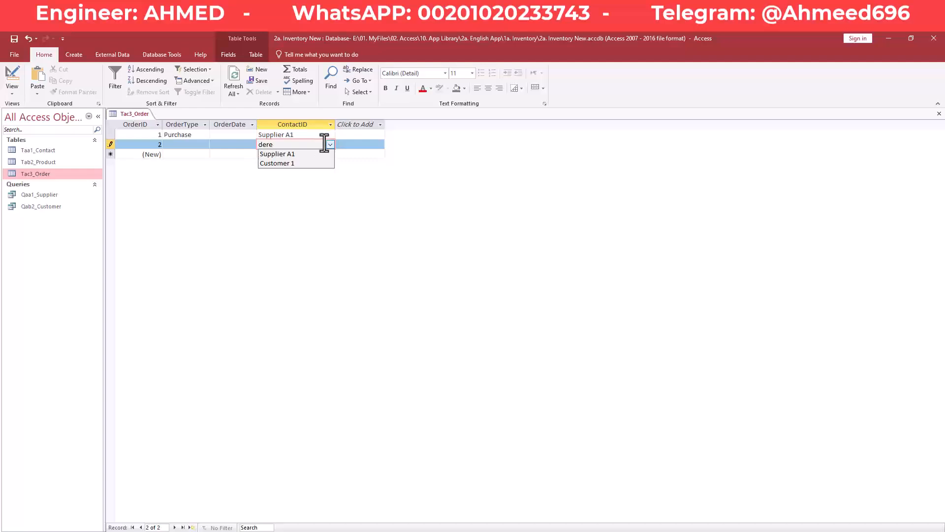
left_click(240, 147)
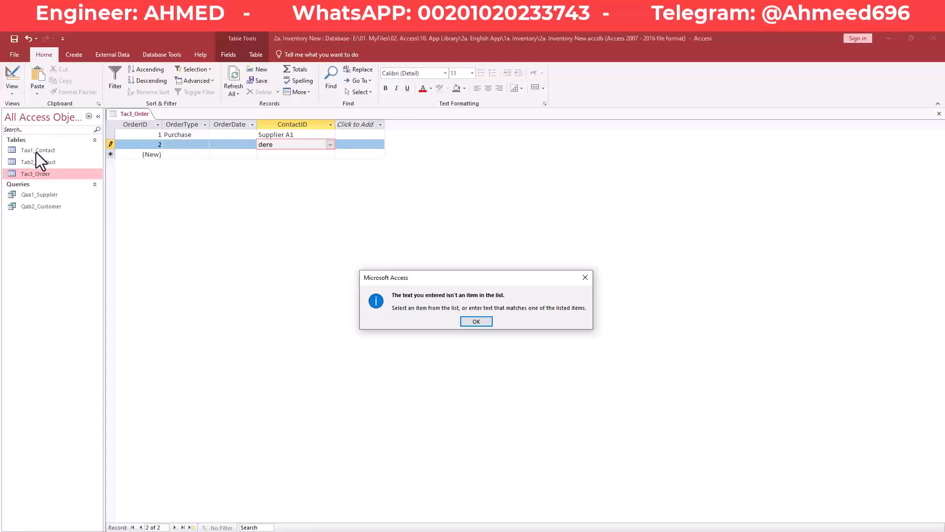
left_click(586, 278)
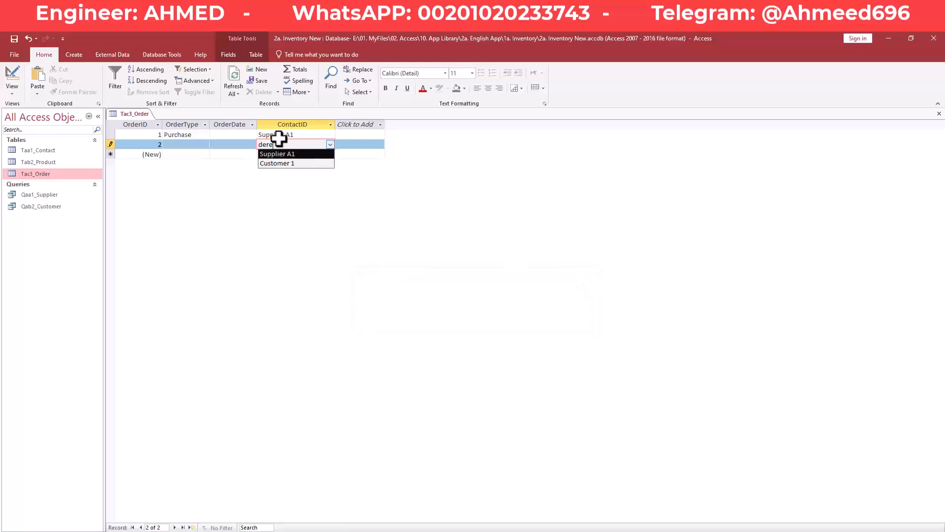
key("BackSpace")
key("BackSpace")
key("BackSpace")
key("BackSpace")
key("Escape")
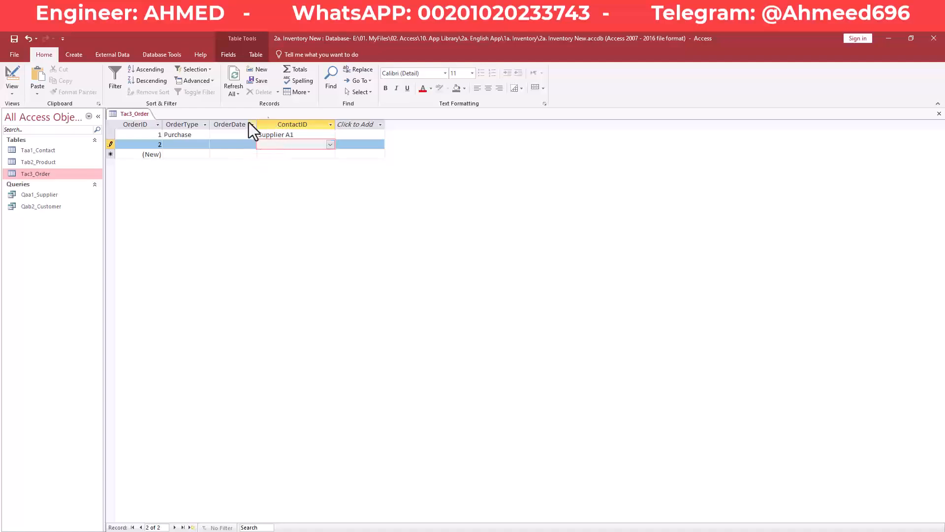
left_click(150, 56)
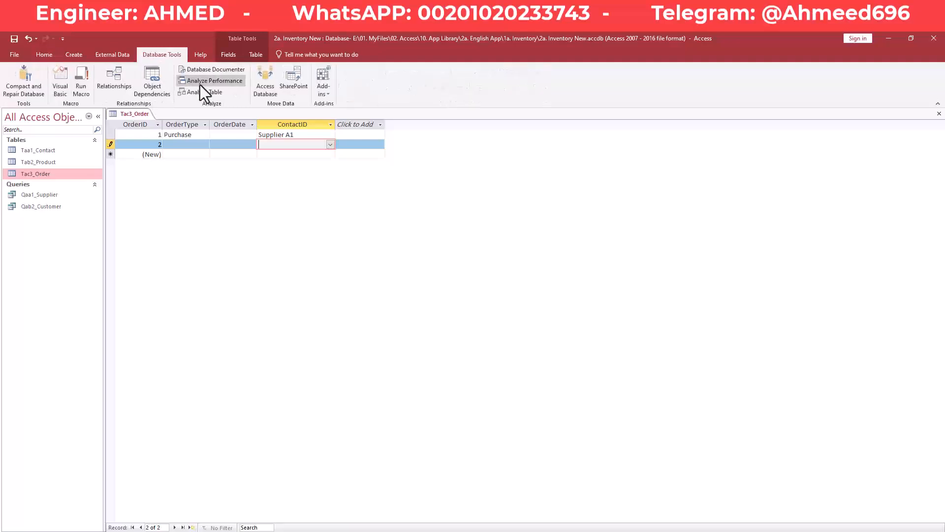
left_click(118, 81)
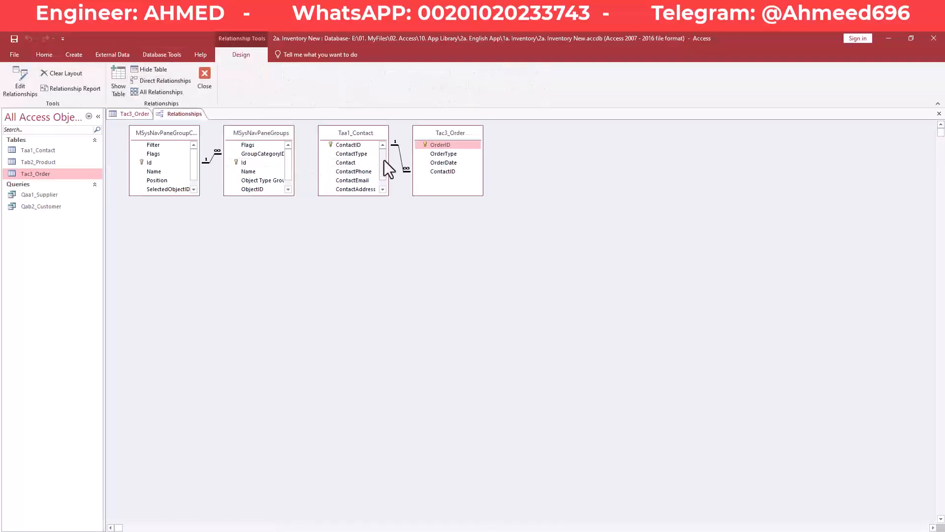
double_click(399, 156)
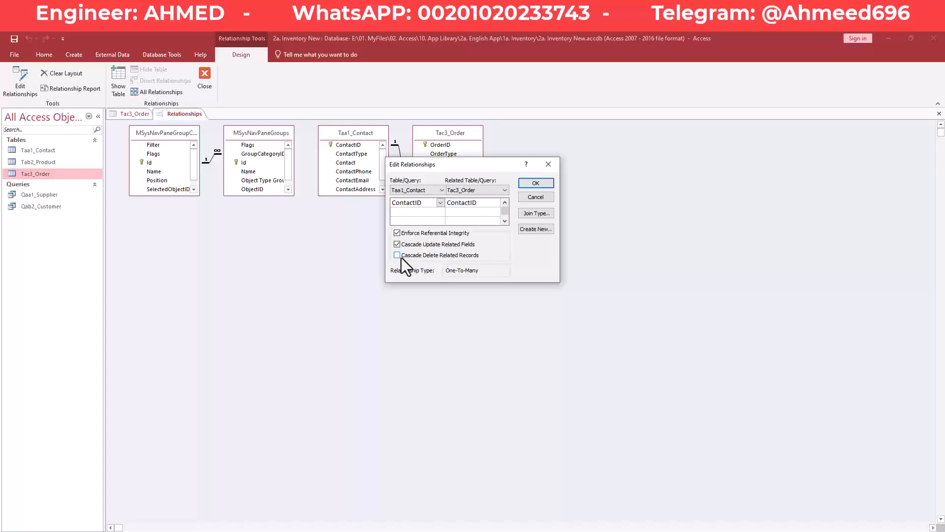
left_click(542, 183)
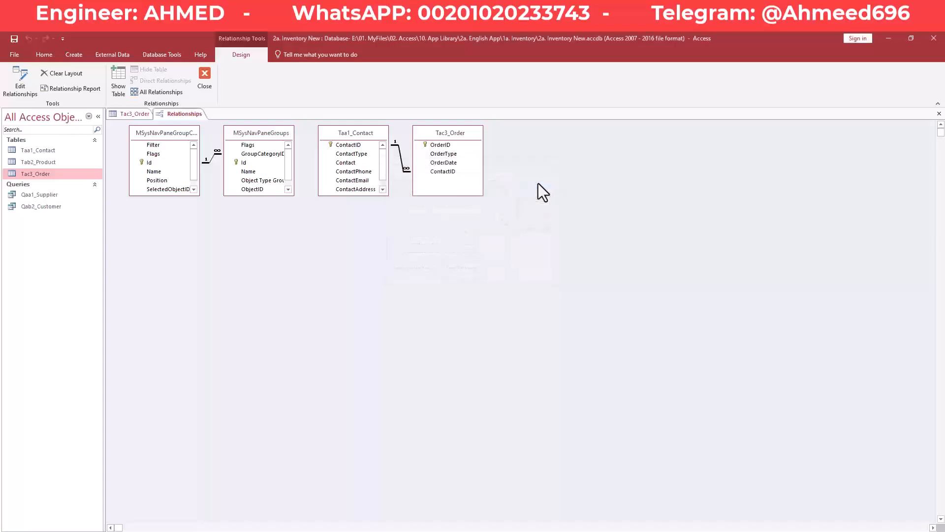
left_click(205, 76)
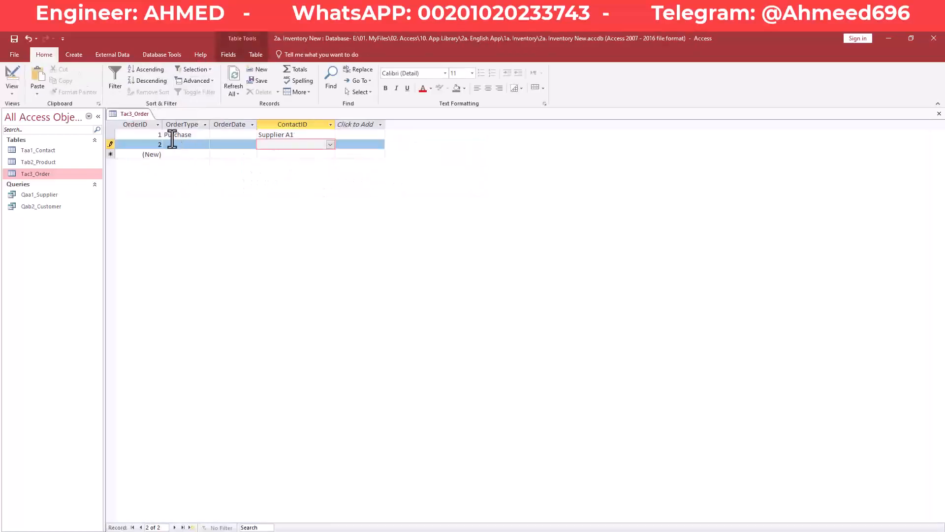
- Save the blank second order record in Tac3_Order
right_click(139, 113)
left_click(145, 120)
right_click(127, 114)
left_click(137, 120)
- Close Tac3_Order and open the Taa1_Contact table
left_click(296, 134)
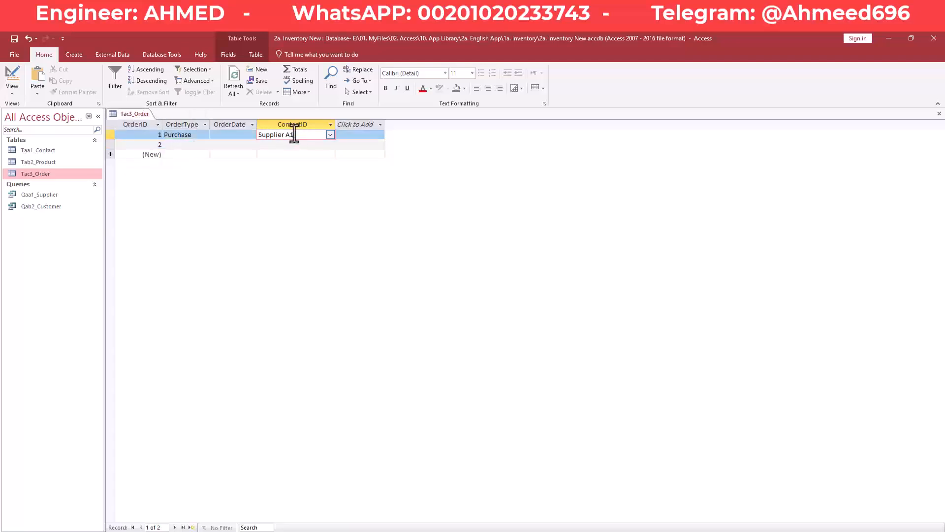
right_click(137, 113)
left_click(161, 131)
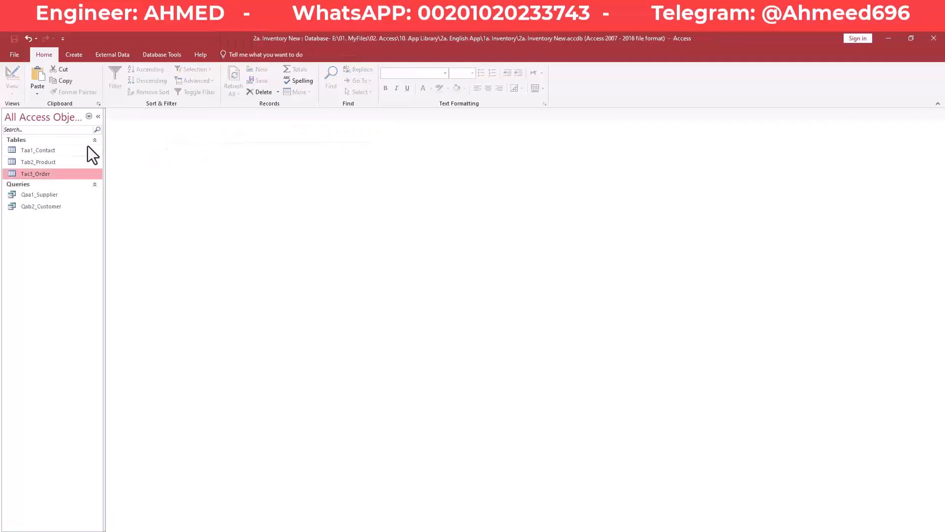
double_click(49, 151)
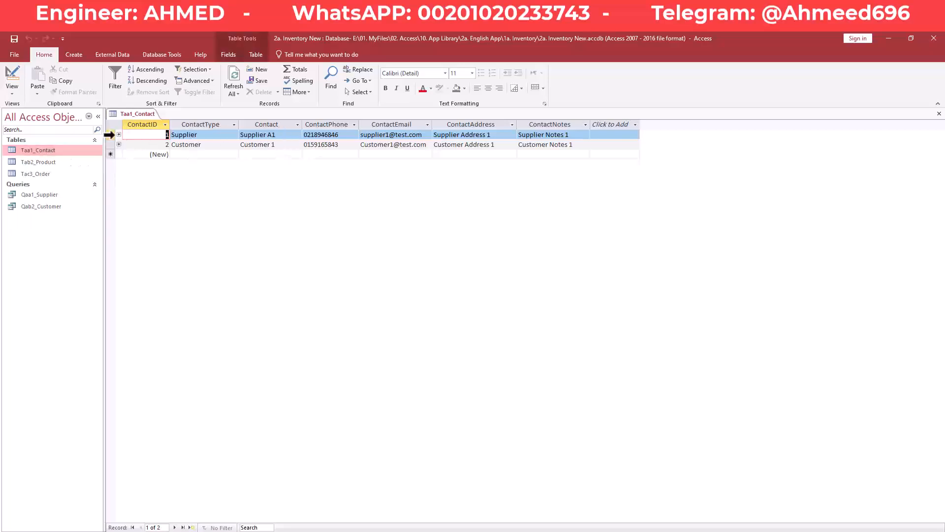
left_click(110, 135)
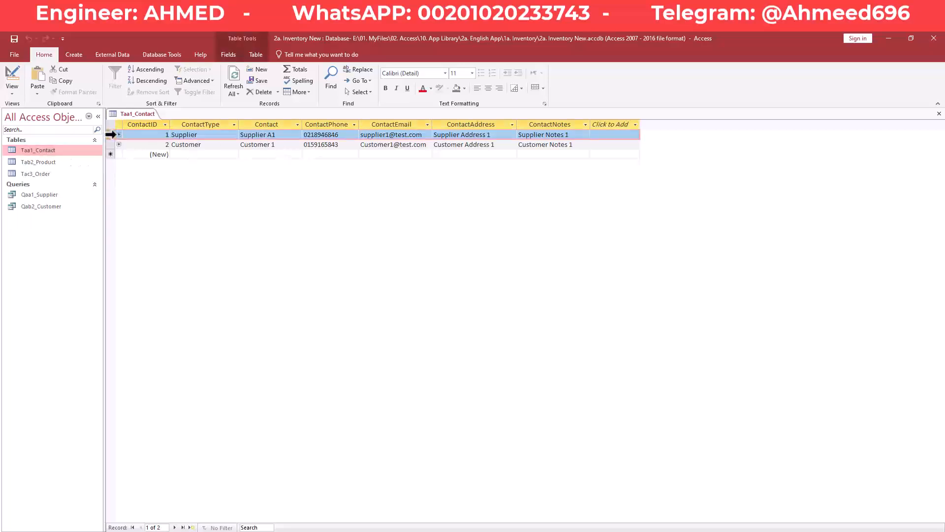
key("Delete")
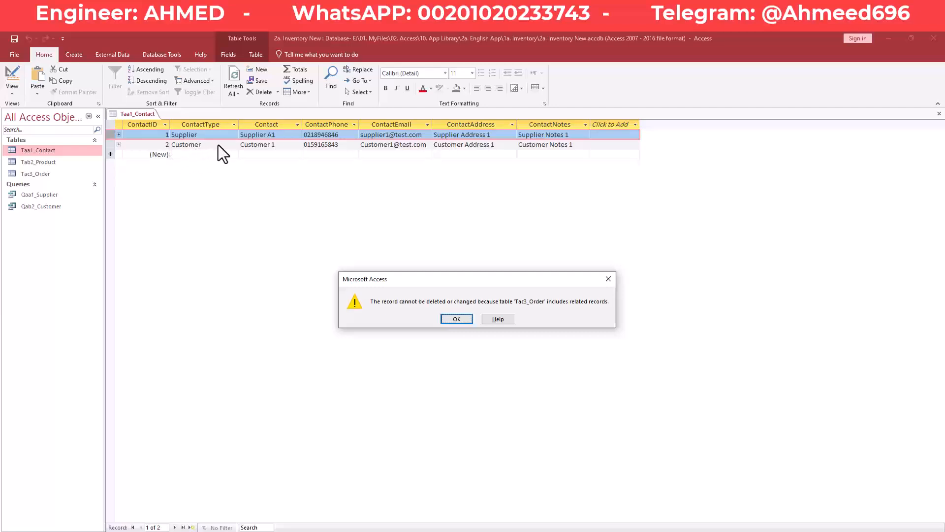
left_click(608, 280)
right_click(135, 111)
left_click(139, 114)
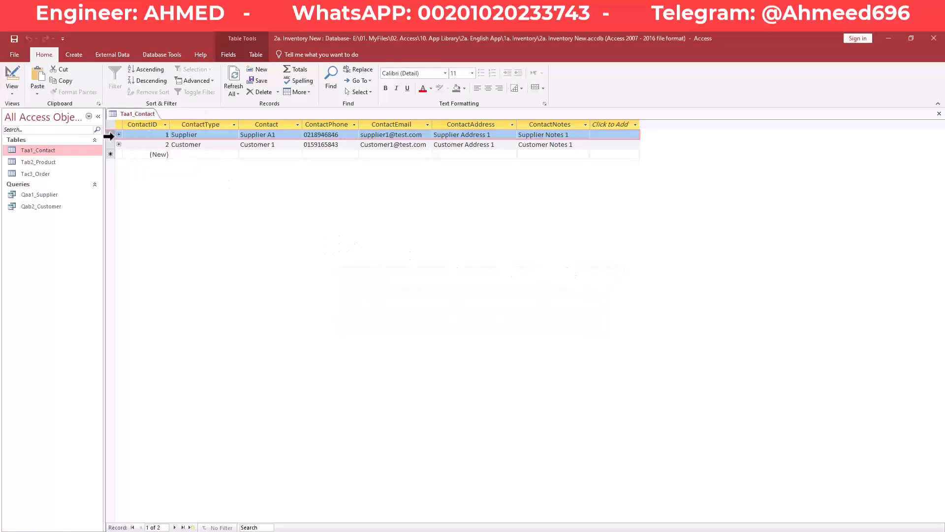
key("Delete")
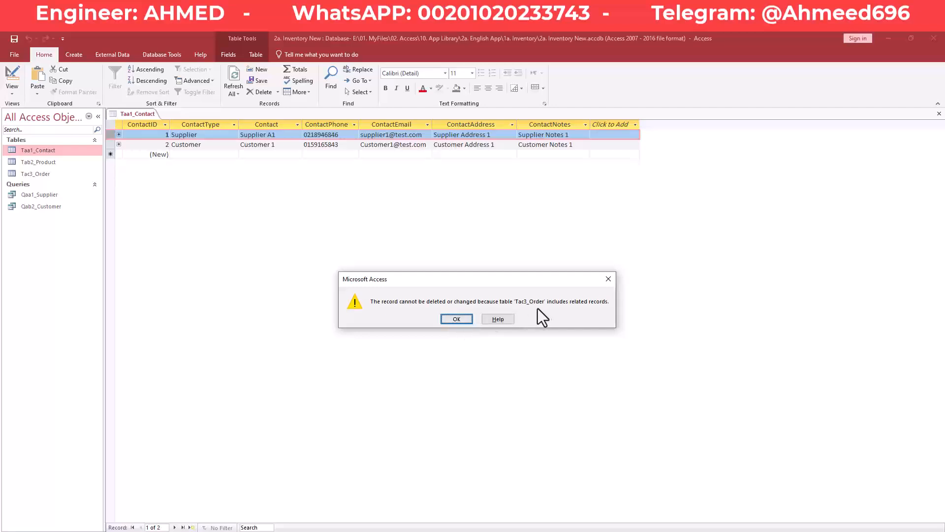
left_click(465, 320)
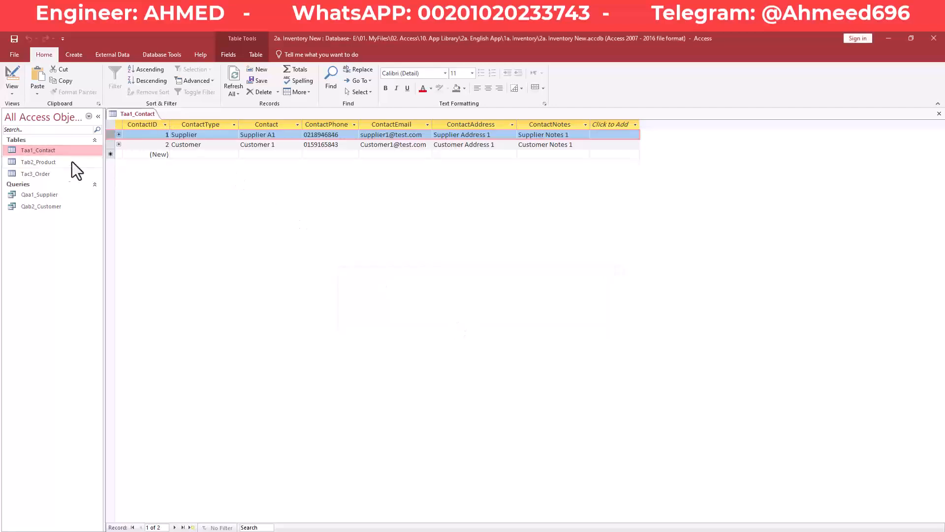
- Open Tac3_Order and delete the Supplier A1 order record, confirming the deletion
double_click(48, 174)
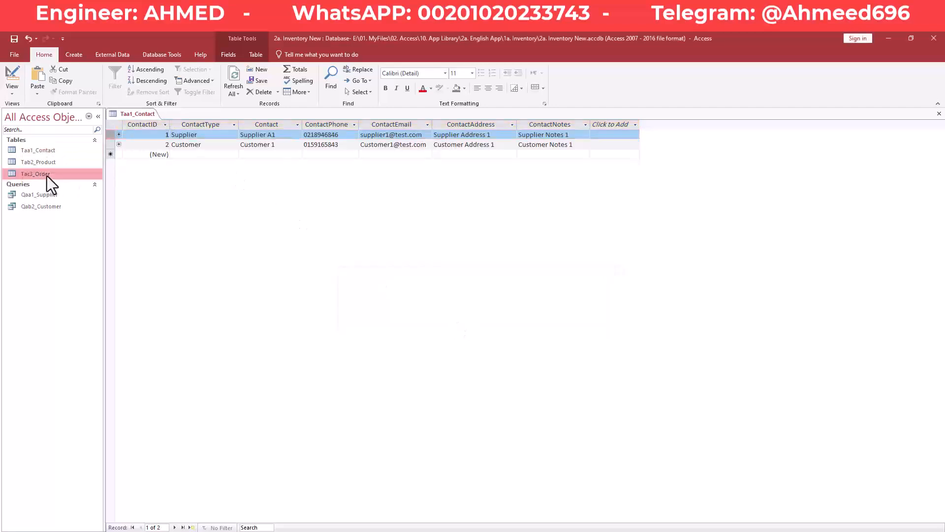
left_click(112, 135)
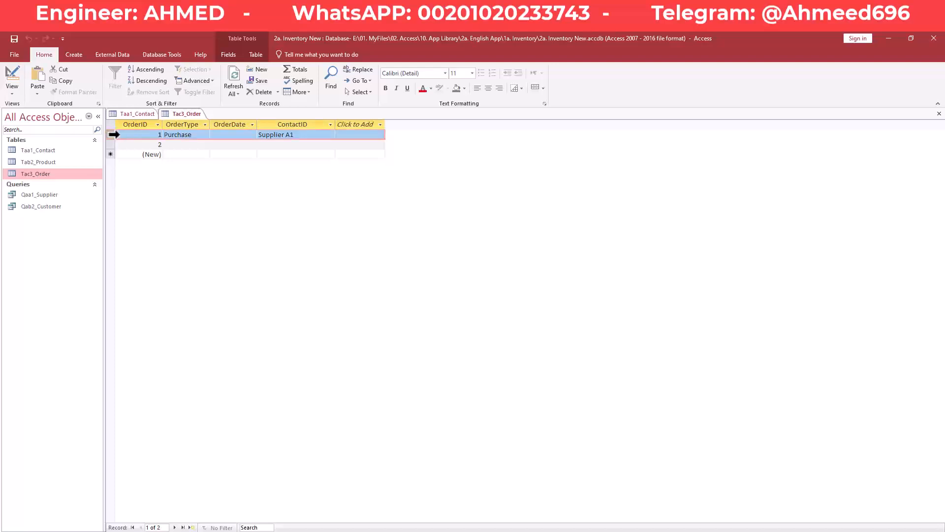
key("Delete")
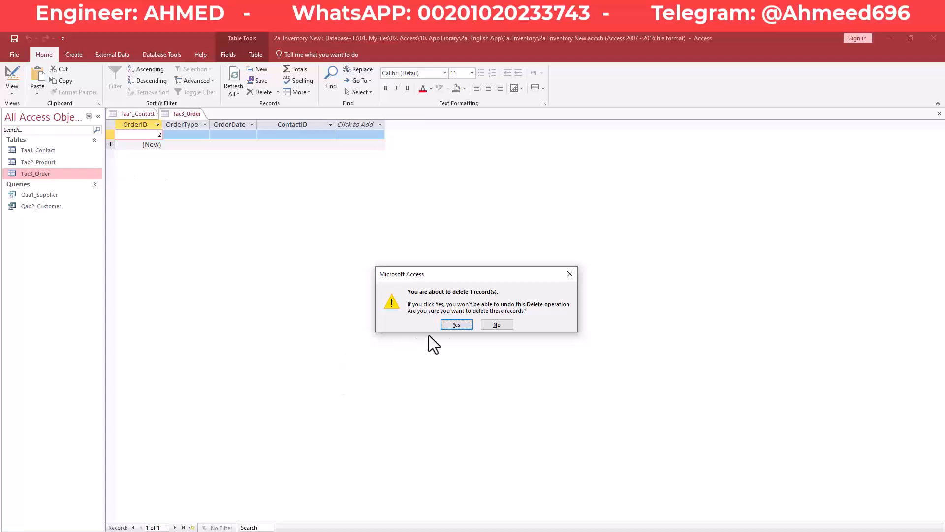
left_click(457, 324)
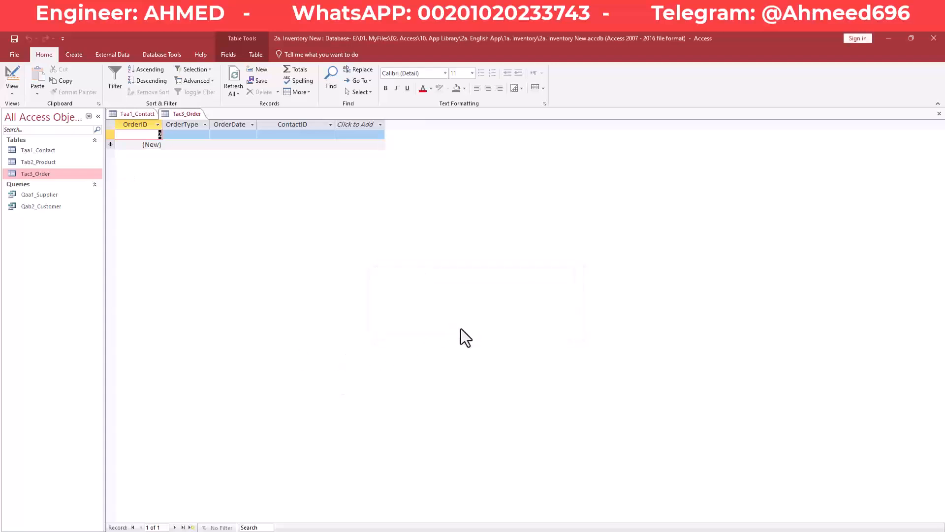
- In Taa1_Contact, attempt deleting the Supplier A1 contact but cancel the confirmation
left_click(135, 114)
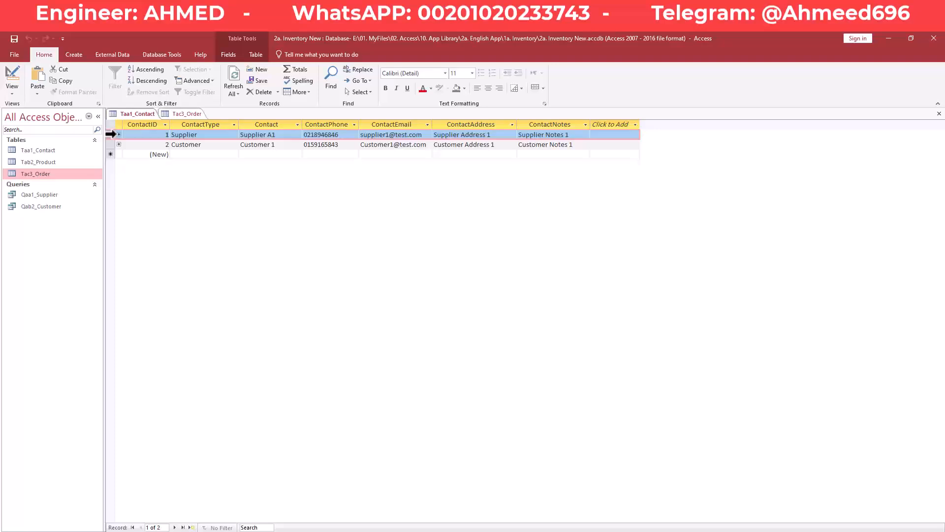
key("Delete")
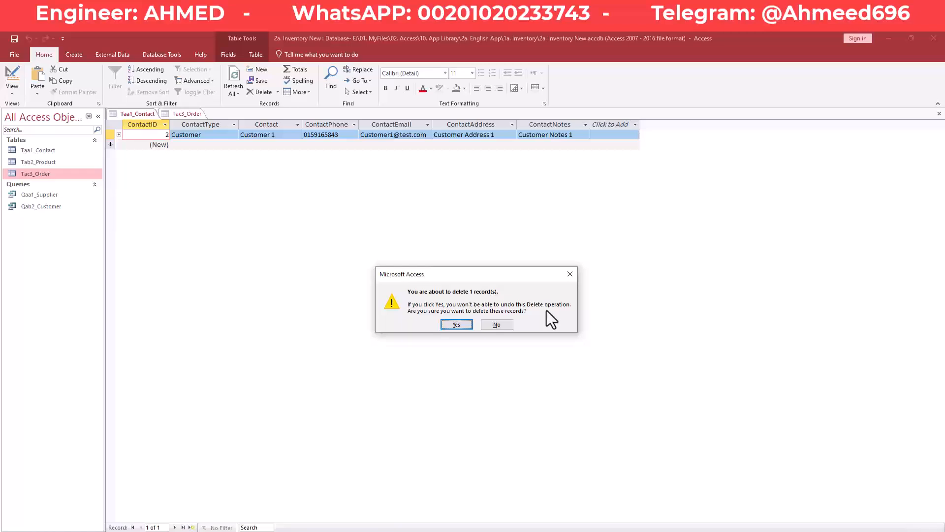
left_click(507, 326)
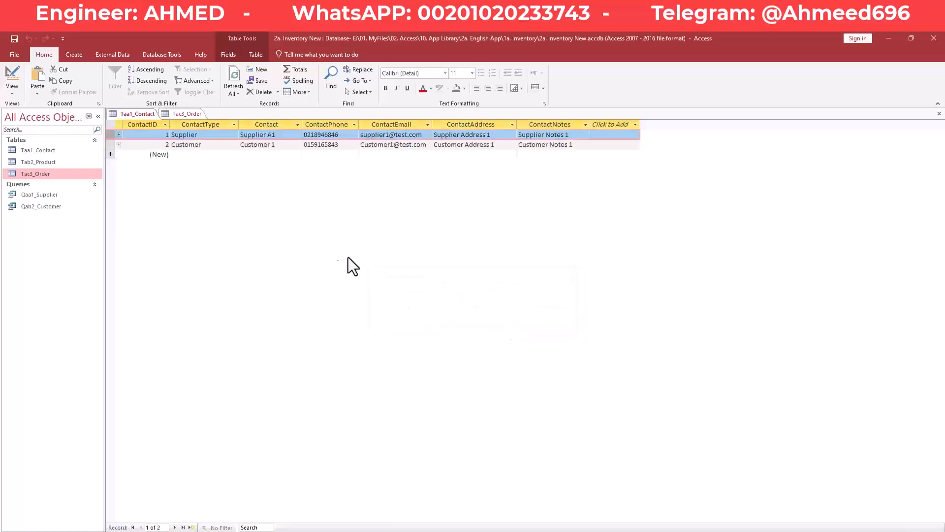
left_click(217, 144)
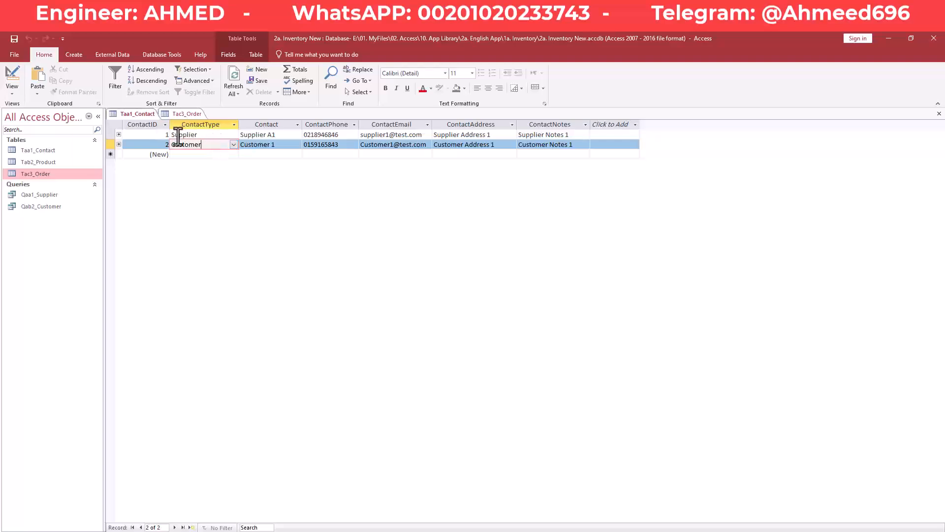
- Try saving cascade update and delete on the Contact–Order relationship, then dismiss the table-lock error
left_click(145, 55)
left_click(116, 77)
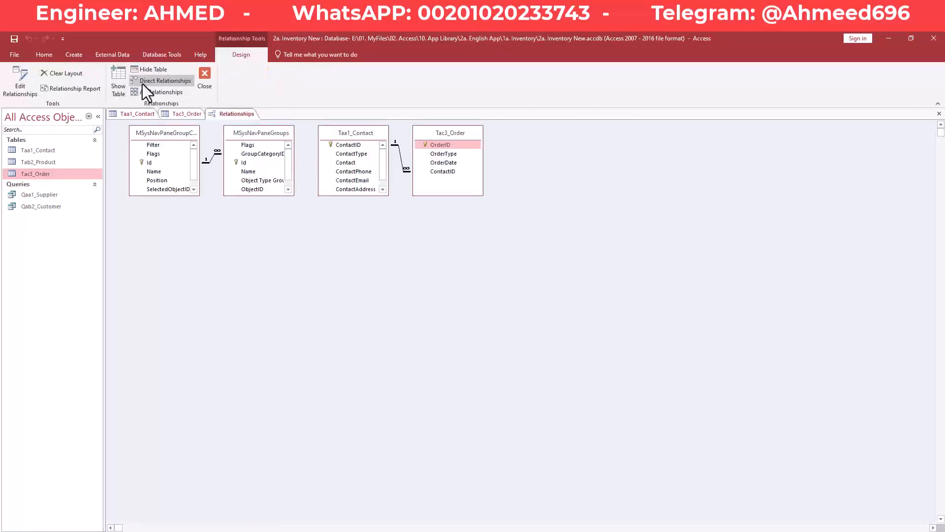
double_click(401, 160)
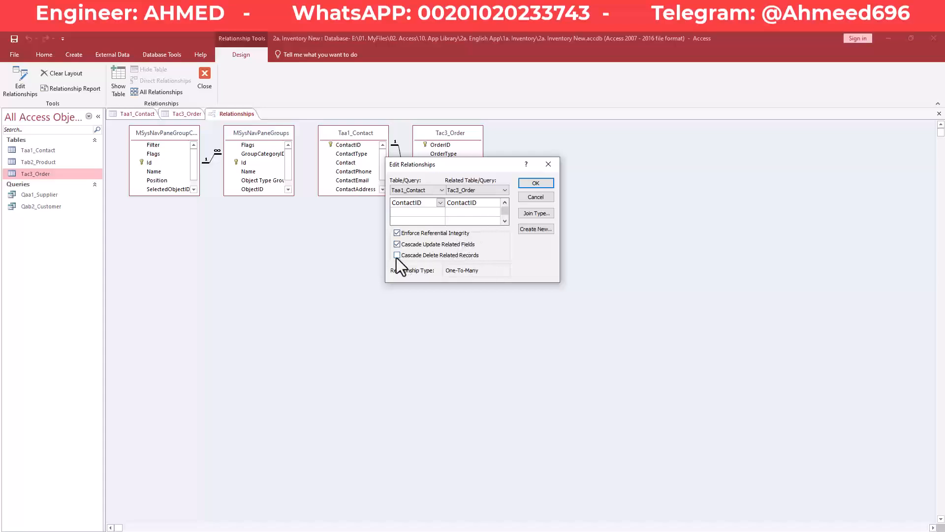
left_click(542, 185)
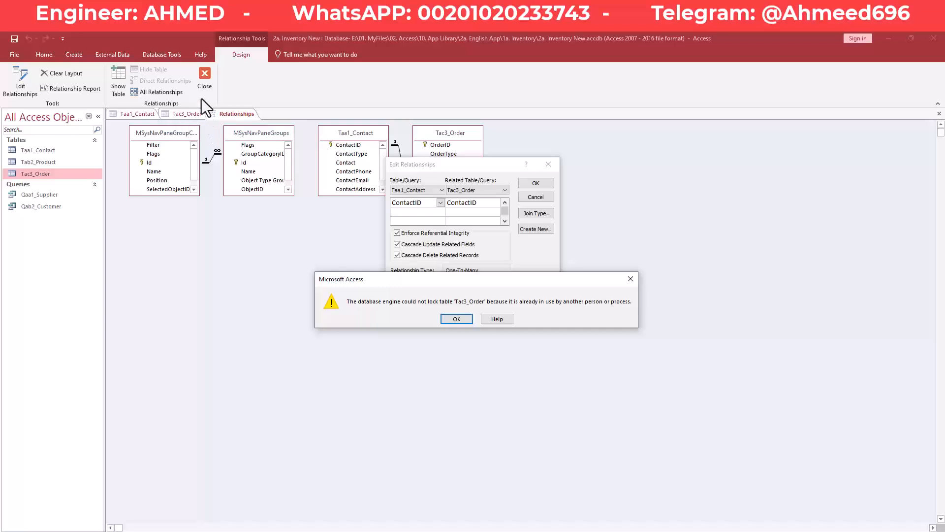
left_click(457, 320)
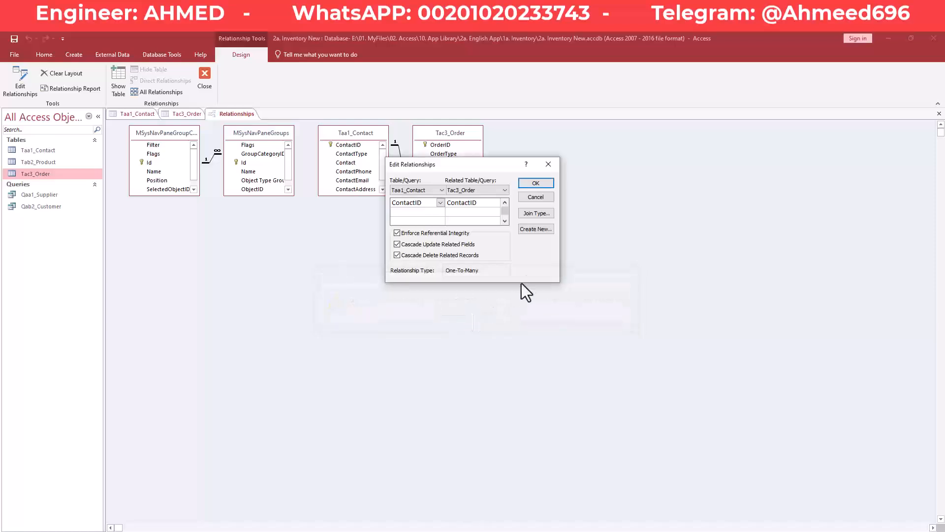
left_click(548, 165)
- Close the open Tac3_Order and Taa1_Contact tables
left_click(187, 115)
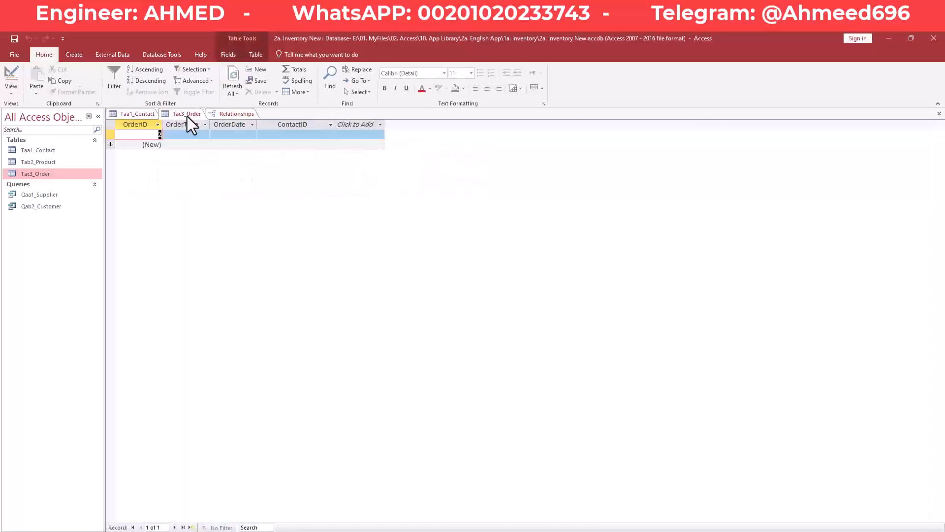
right_click(184, 117)
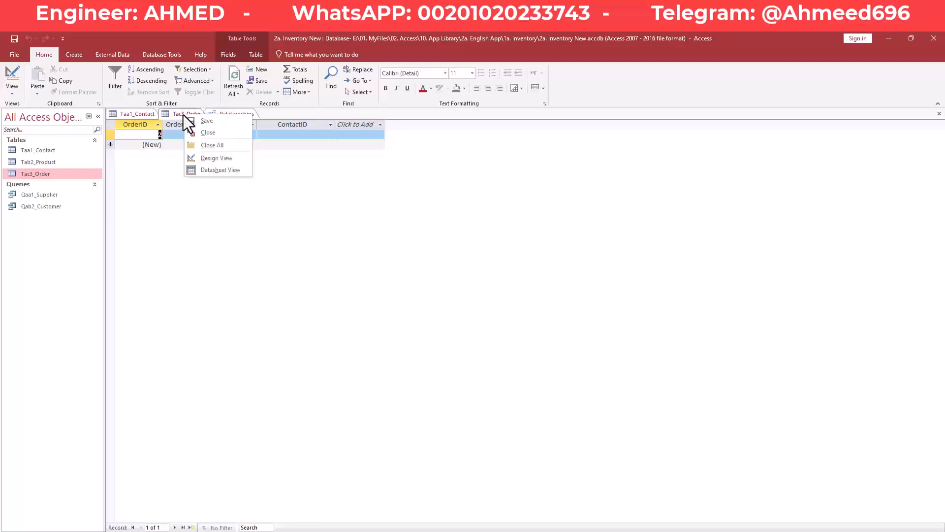
left_click(206, 134)
right_click(148, 116)
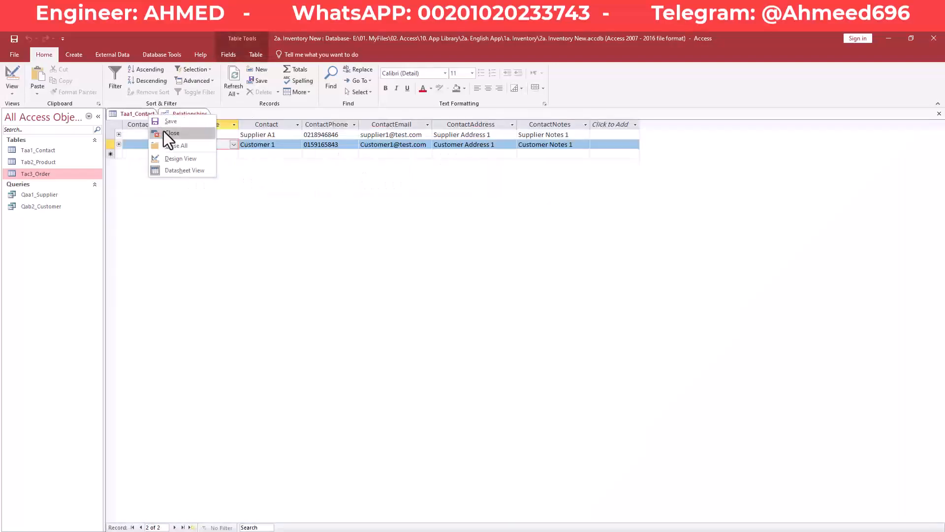
left_click(165, 131)
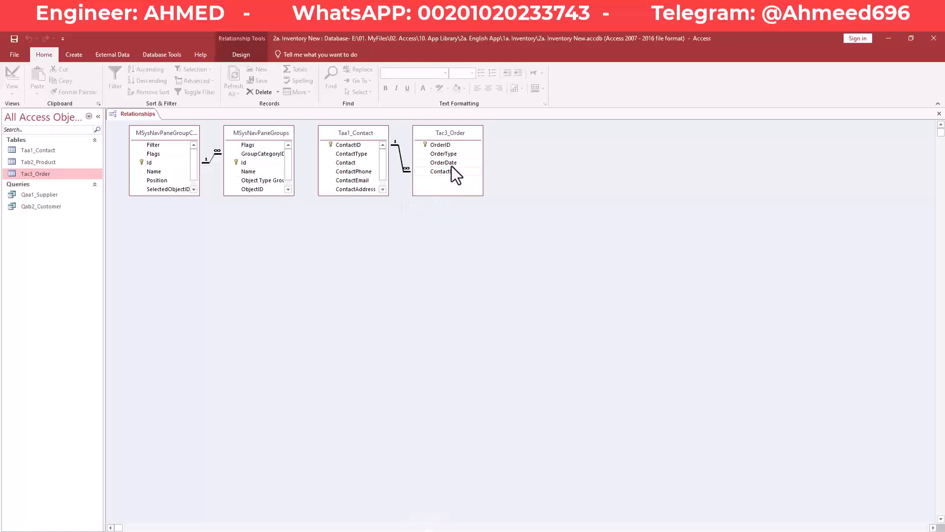
- Save Cascade Delete Related Records on the Contact–Order relationship and close the Relationships diagram
double_click(400, 158)
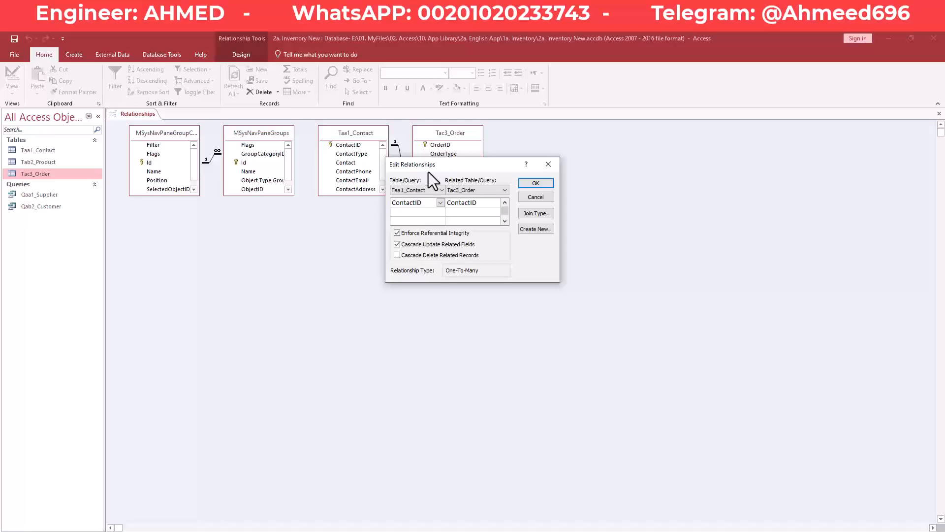
left_click(397, 255)
left_click(542, 183)
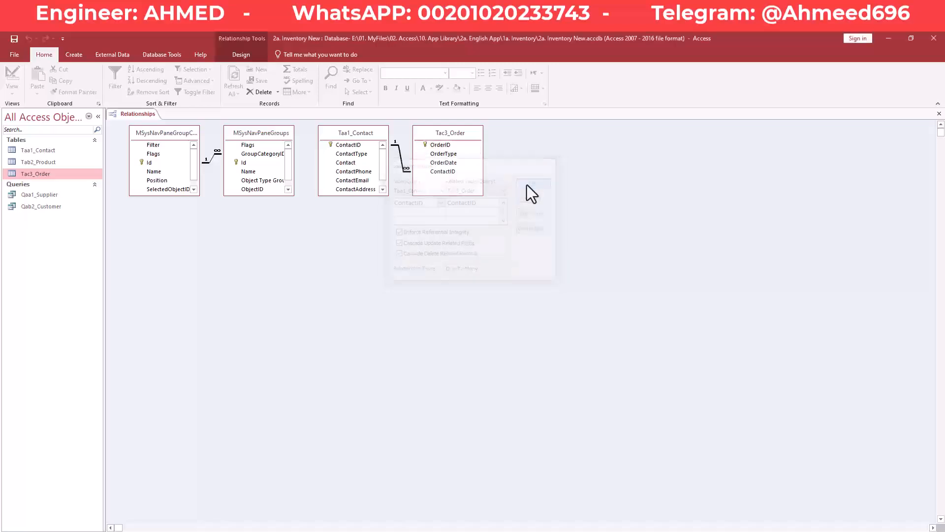
right_click(140, 118)
left_click(142, 117)
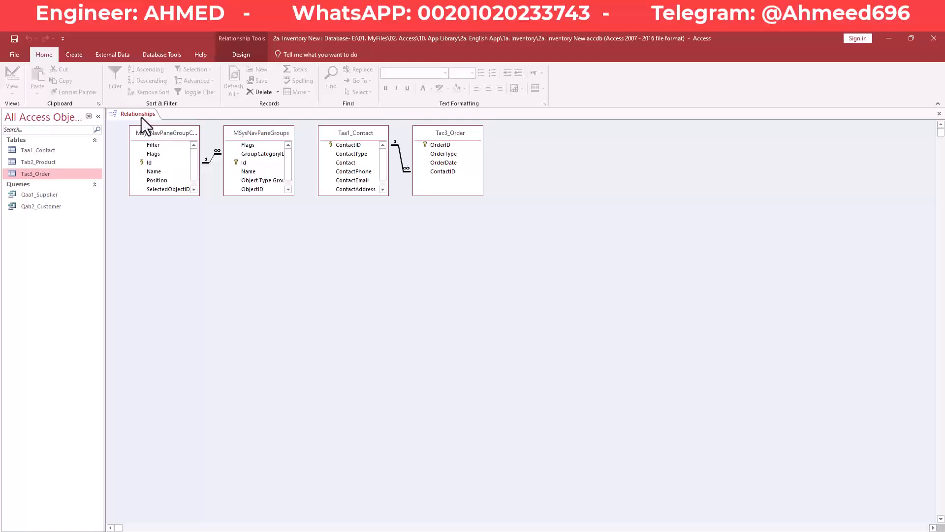
right_click(142, 116)
left_click(165, 133)
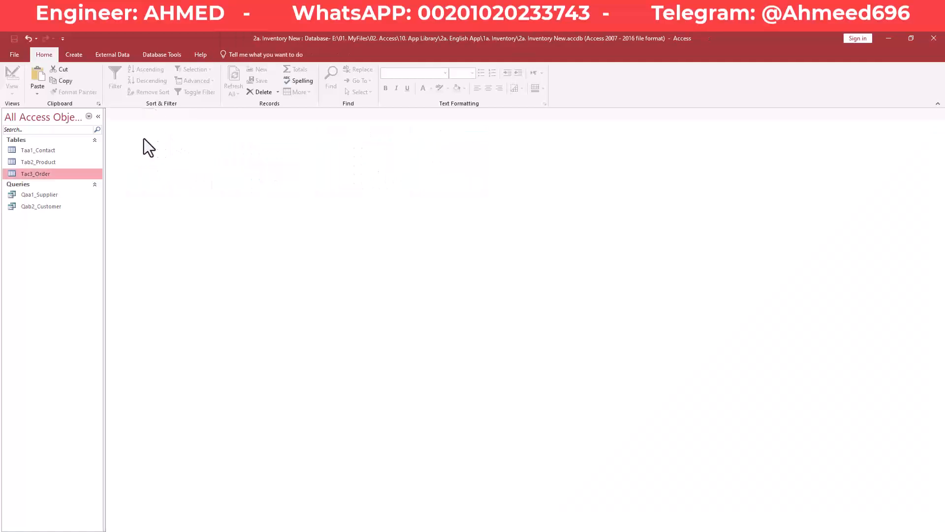
- Add order 2 to Tac3_Order as a Purchase for Supplier A1, then close the table
double_click(45, 176)
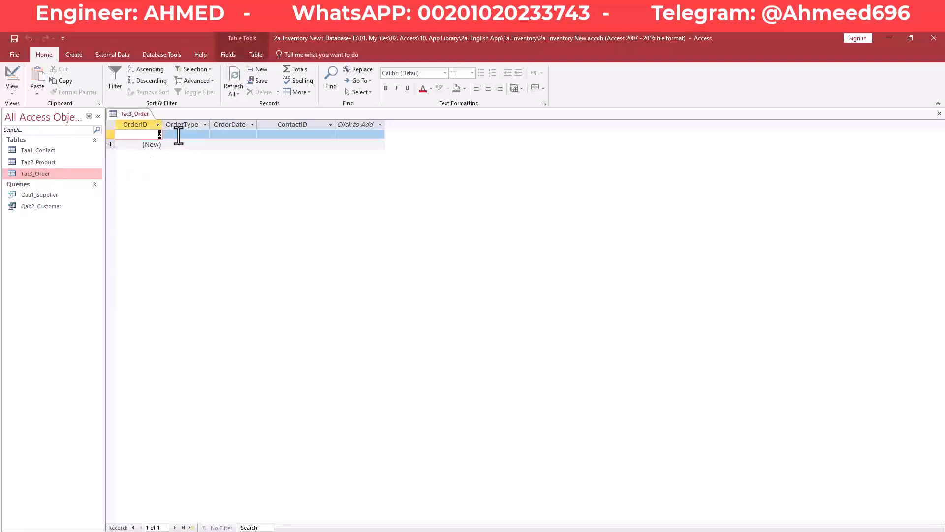
left_click(178, 136)
left_click(205, 135)
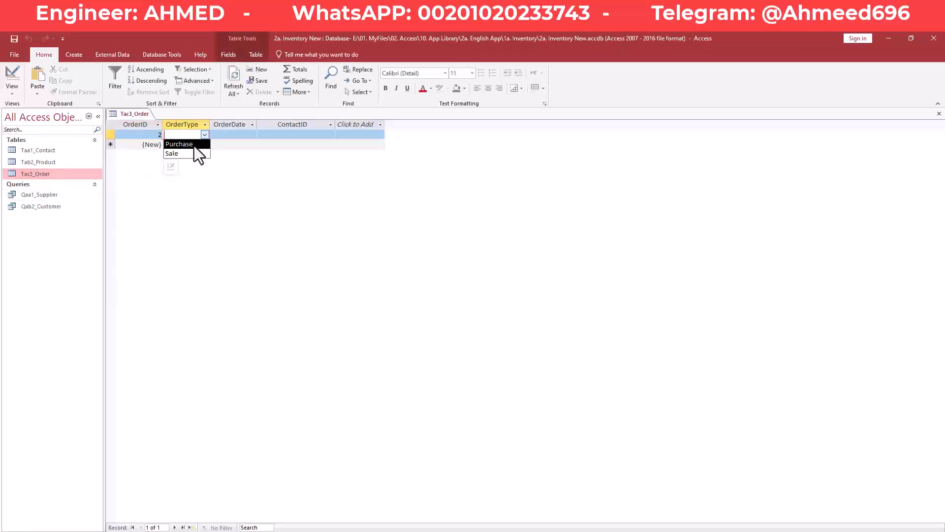
left_click(194, 146)
key("Tab")
left_click(300, 134)
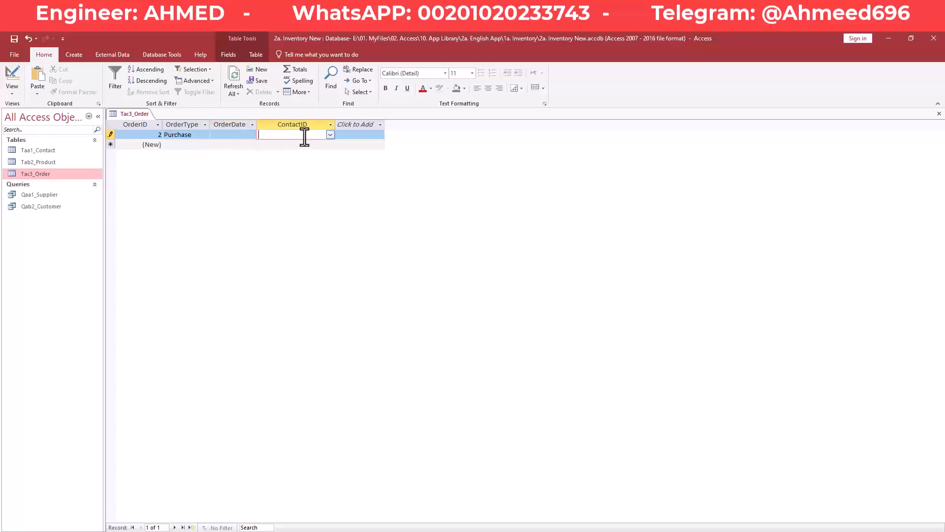
left_click(330, 136)
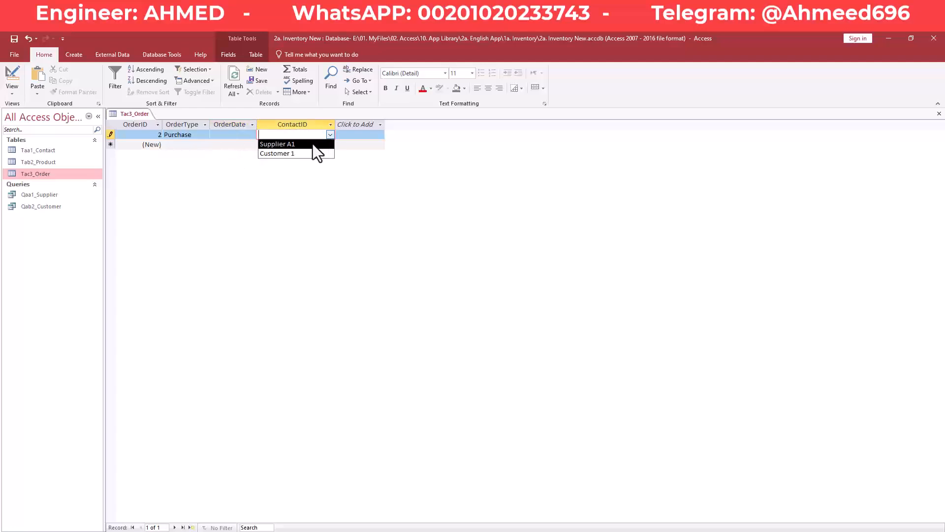
left_click(312, 144)
left_click(312, 143)
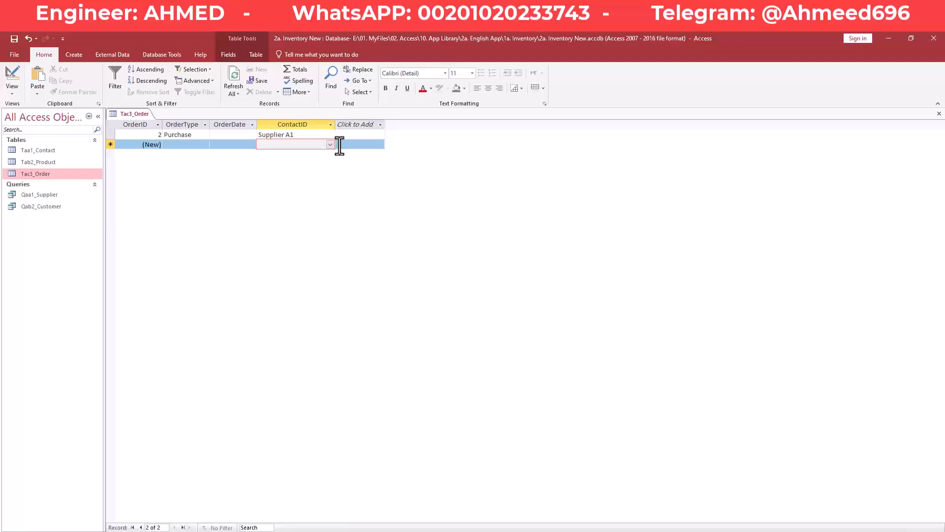
right_click(126, 114)
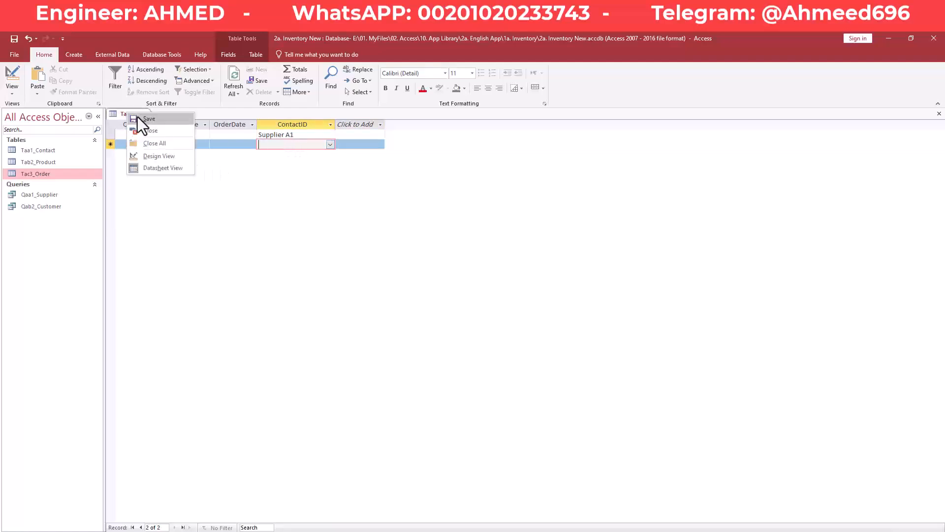
left_click(158, 131)
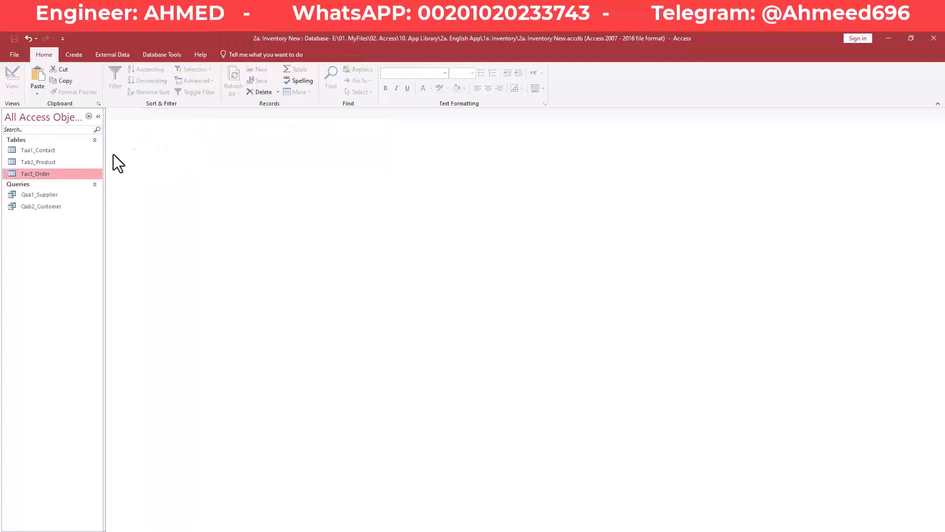
- Open Taa1_Contact and delete the Supplier A1 record, triggering the related-records warning
double_click(52, 151)
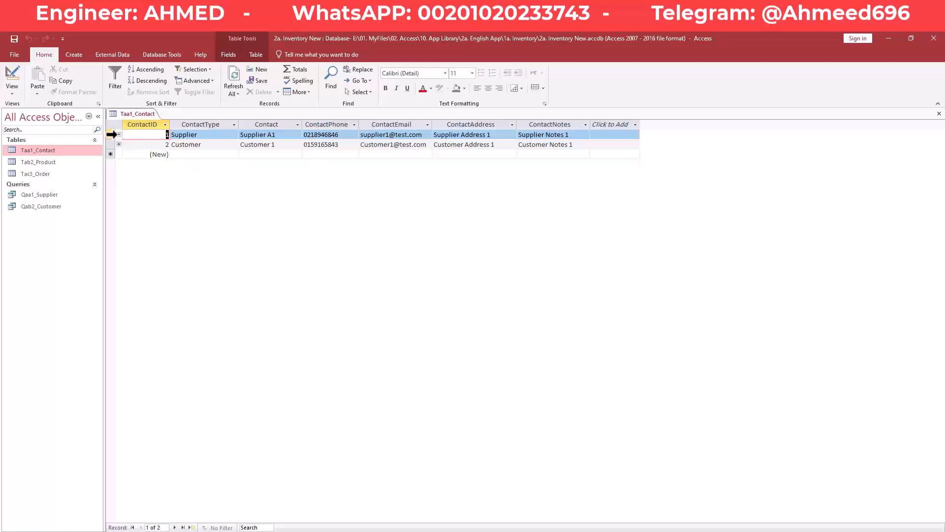
left_click(110, 134)
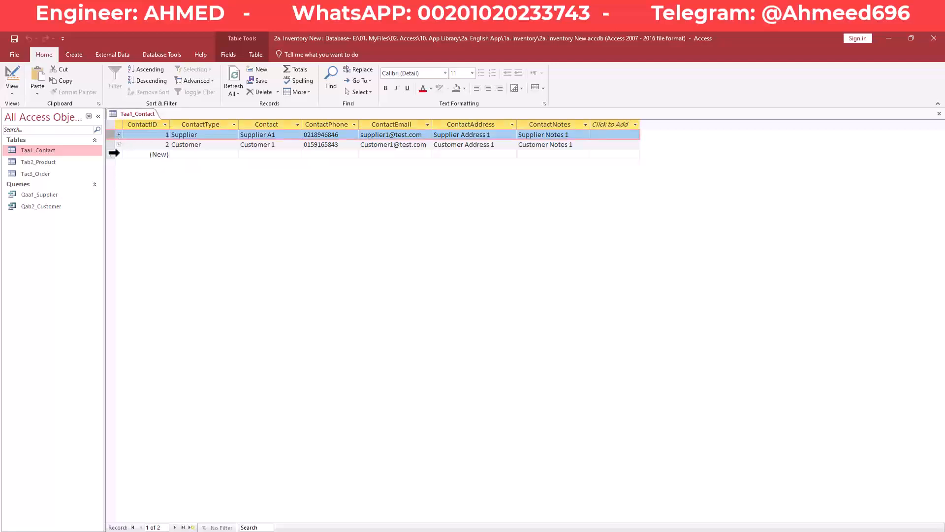
key("Delete")
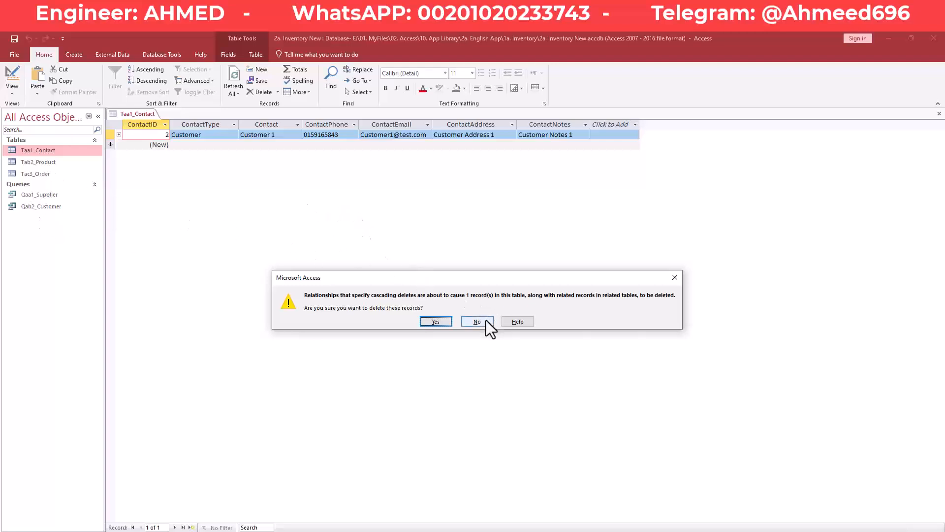
- Confirm deleting Supplier A1 with its related orders, close Taa1_Contact, and open Tac3_Order
left_click(436, 321)
right_click(143, 115)
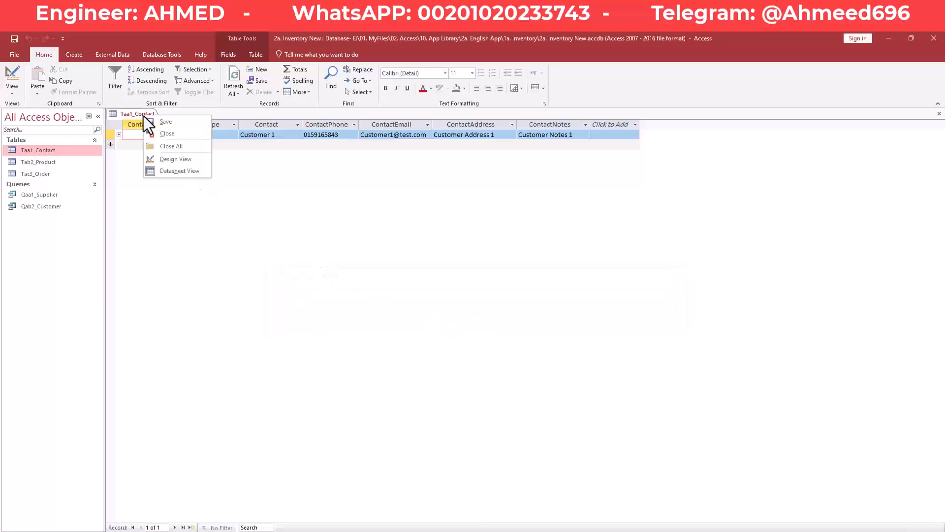
left_click(160, 134)
double_click(37, 175)
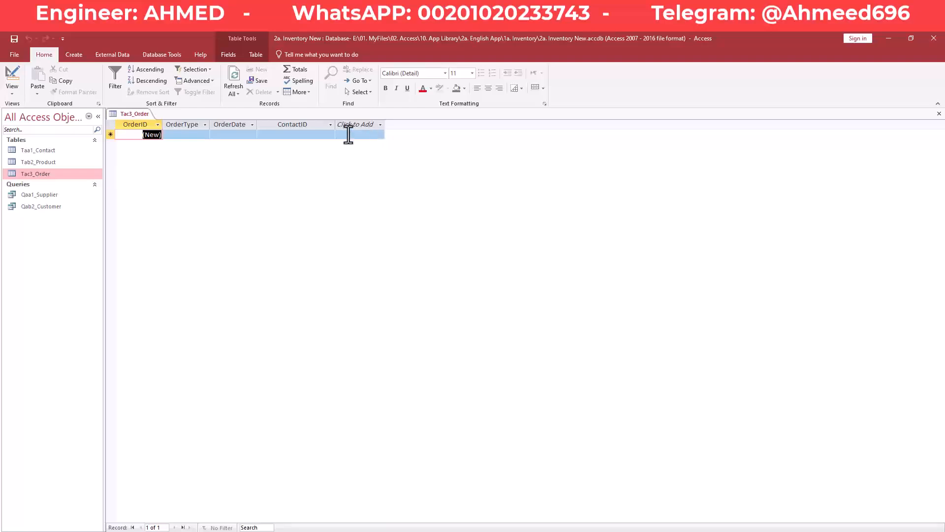
- Reopen and save Taa1_Contact, which now holds only Customer 1
double_click(51, 151)
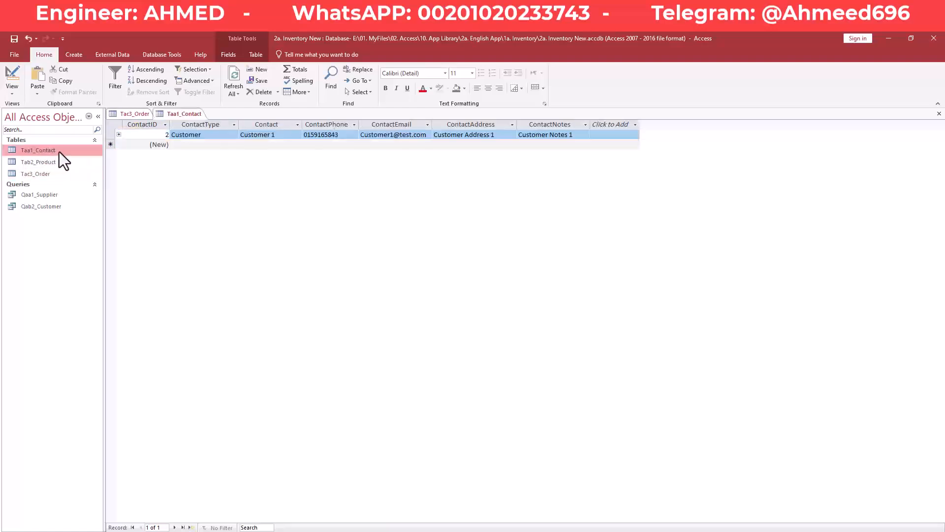
right_click(182, 113)
left_click(191, 117)
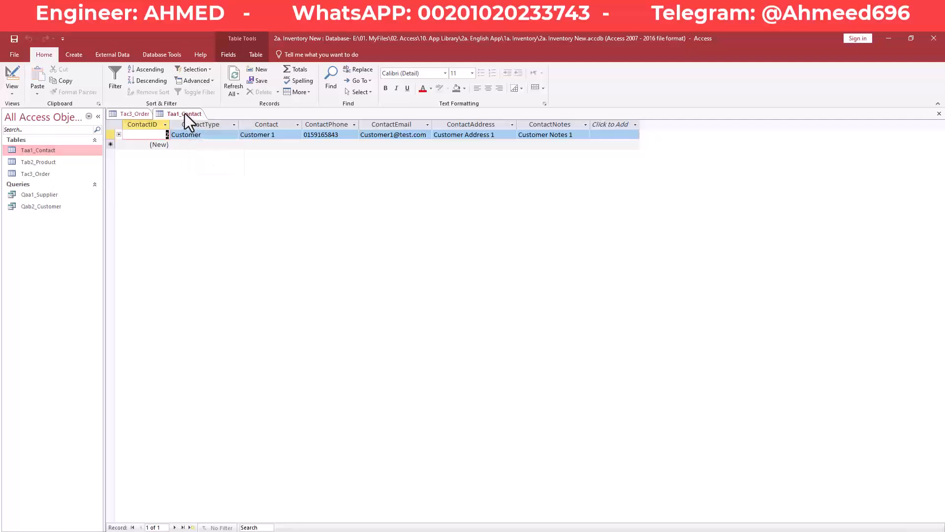
right_click(184, 113)
left_click(176, 114)
left_click(155, 56)
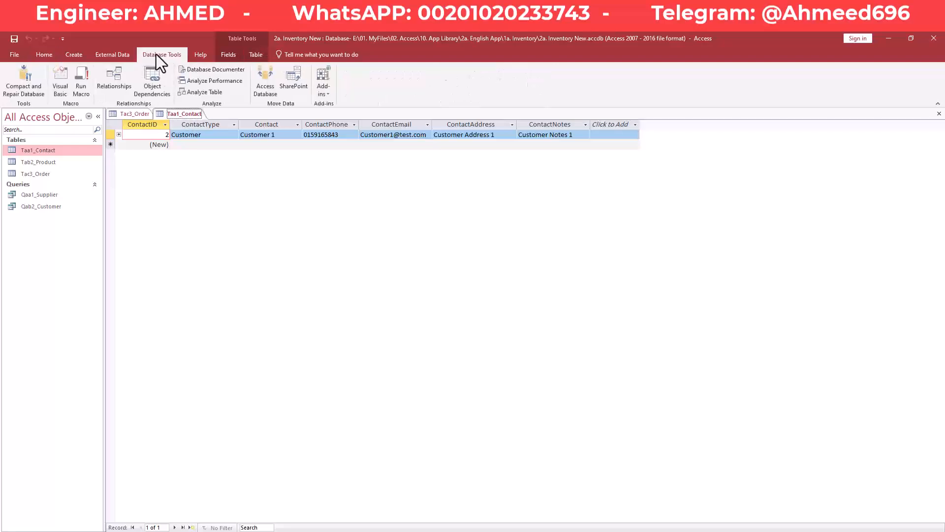
- Try clearing Cascade Delete Related Records on the Contact–Order relationship; open tables lock the change
left_click(120, 79)
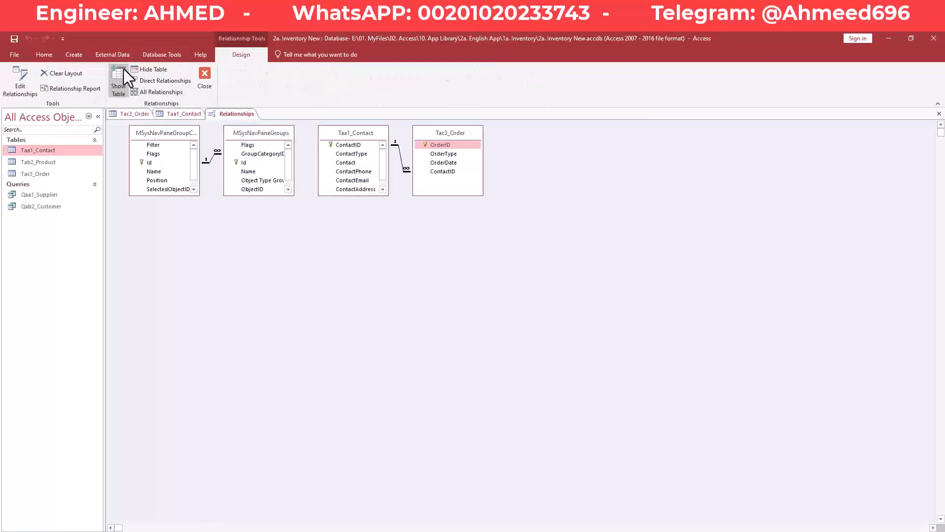
double_click(401, 159)
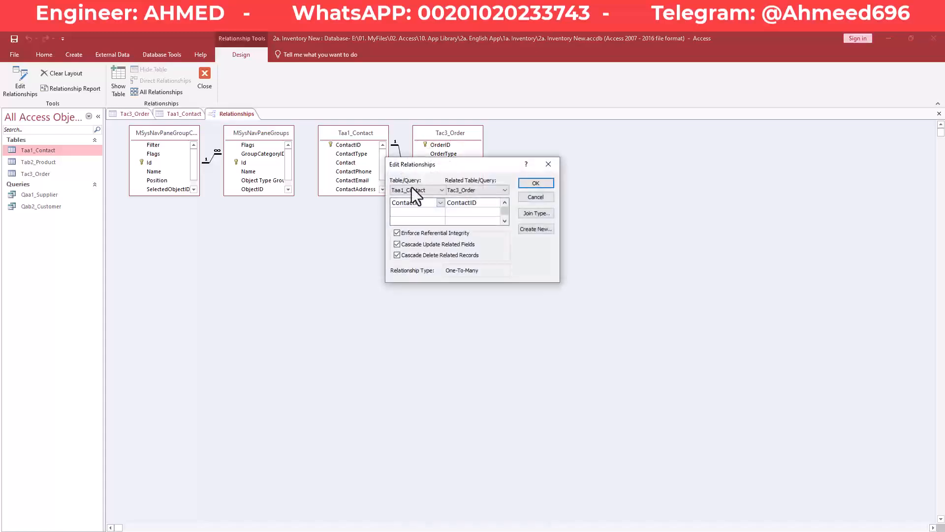
left_click(406, 256)
left_click_drag(497, 164, 601, 169)
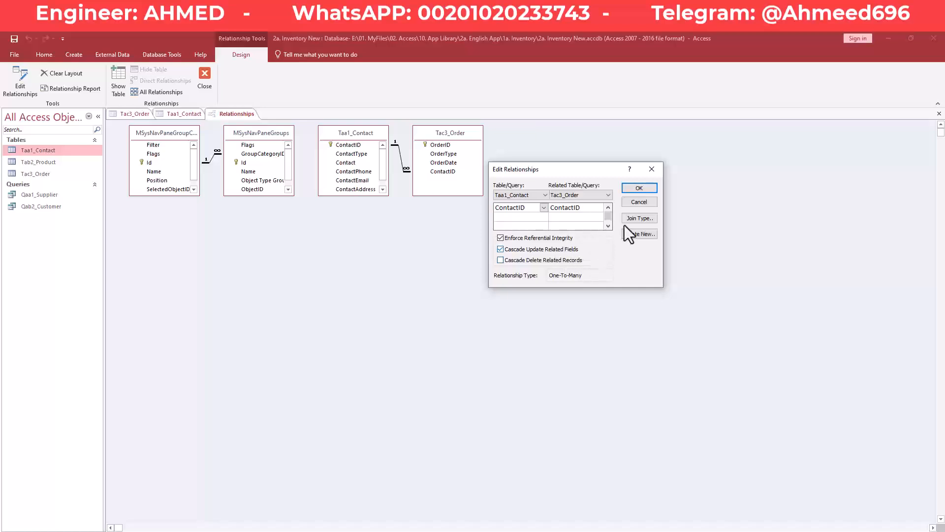
left_click(640, 189)
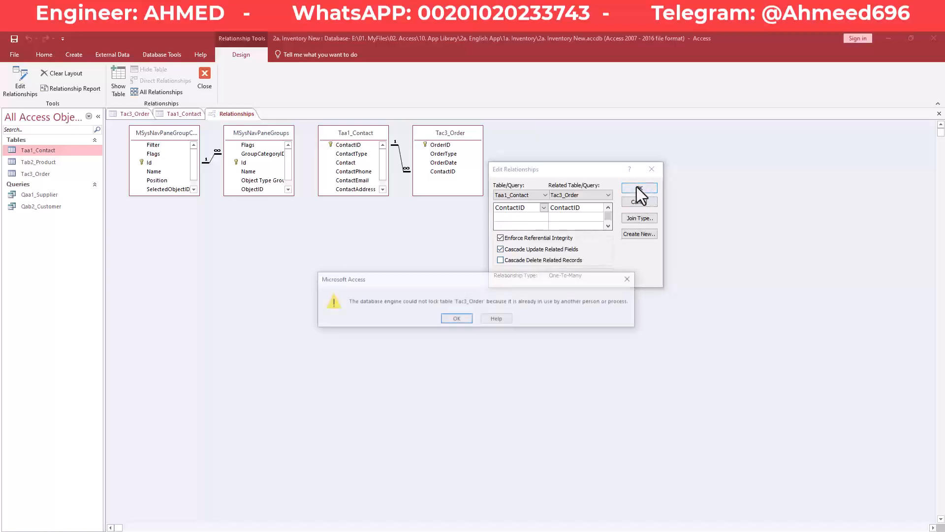
left_click(464, 321)
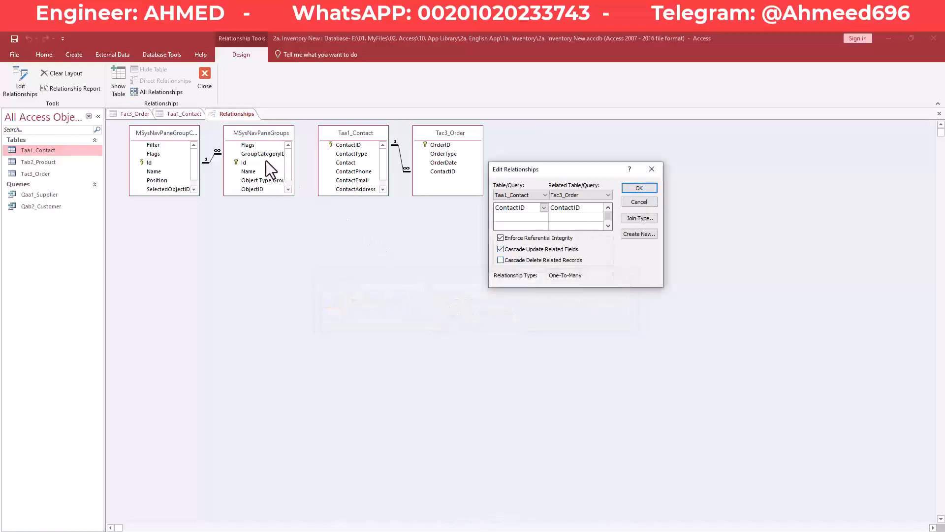
left_click(651, 169)
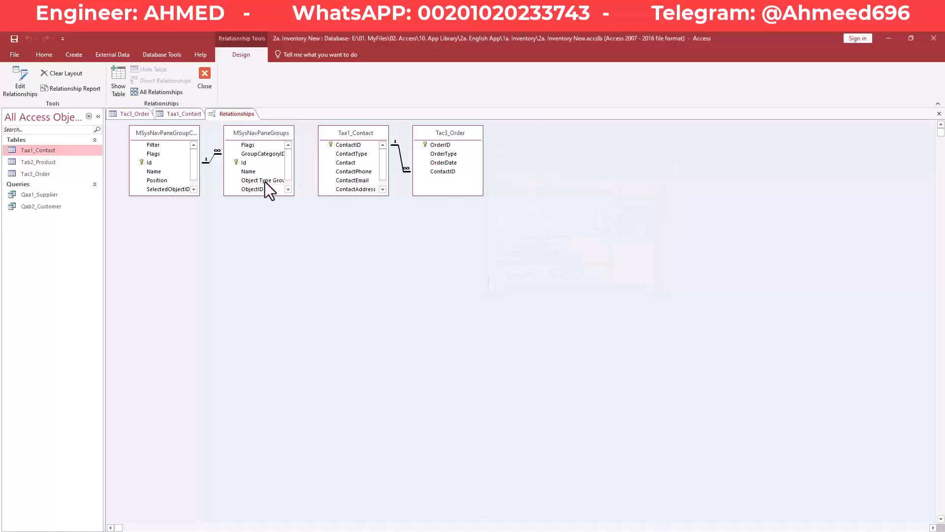
- Close Tac3_Order and Taa1_Contact, apply the relationship without cascade delete, and close Relationships
left_click(177, 114)
right_click(128, 114)
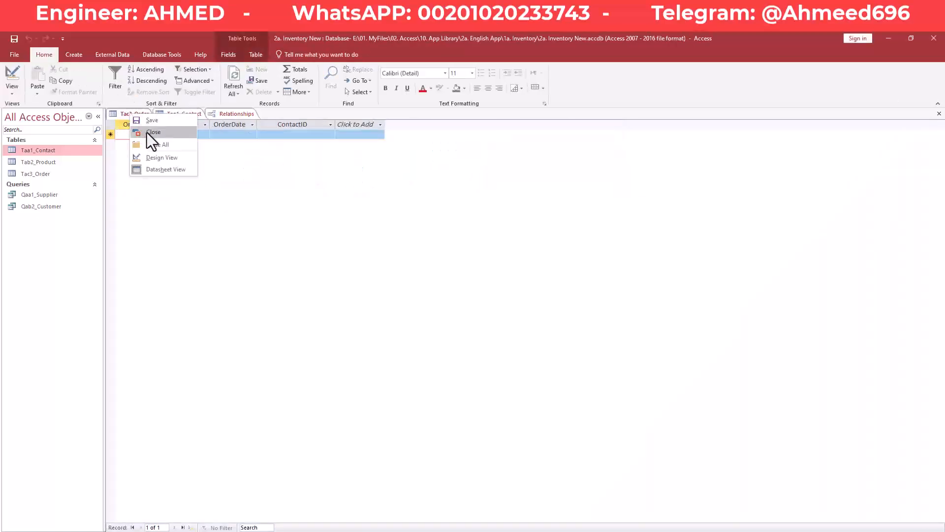
left_click(146, 132)
right_click(134, 117)
left_click(148, 132)
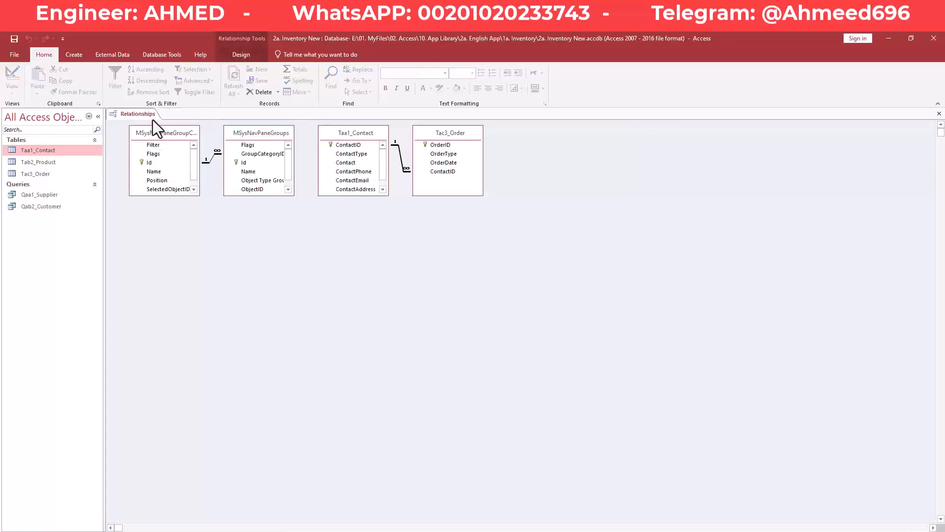
double_click(401, 158)
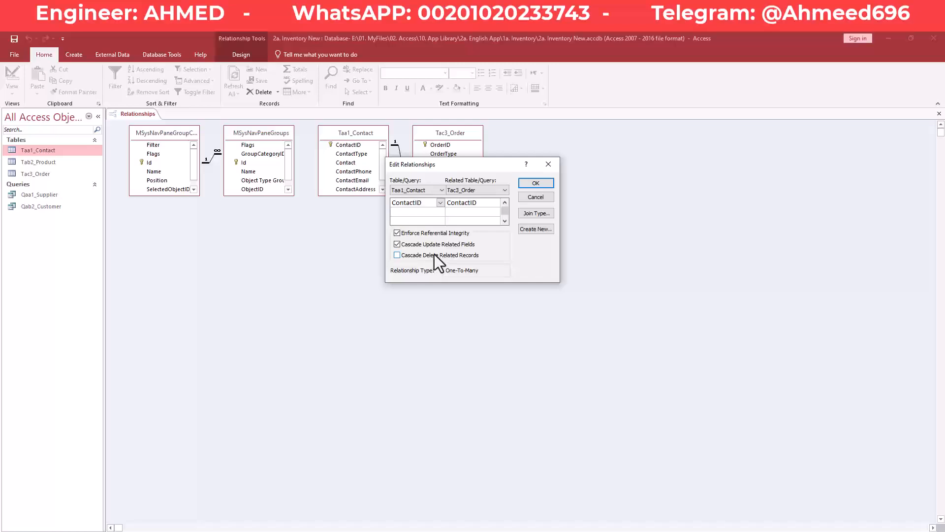
left_click(530, 184)
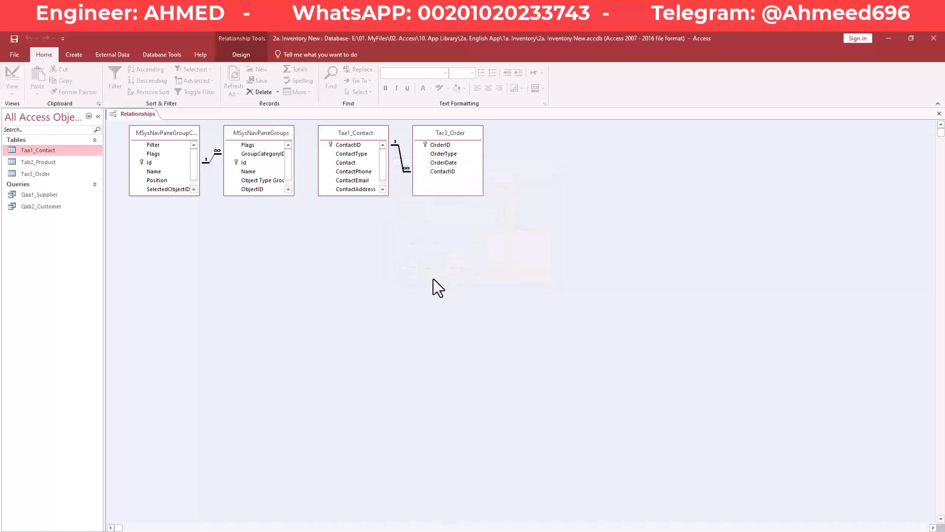
right_click(140, 113)
right_click(148, 114)
left_click(176, 133)
- In Taa1_Contact, start a new Supplier contact named Supplier 1 with its phone number and e-mail
double_click(51, 152)
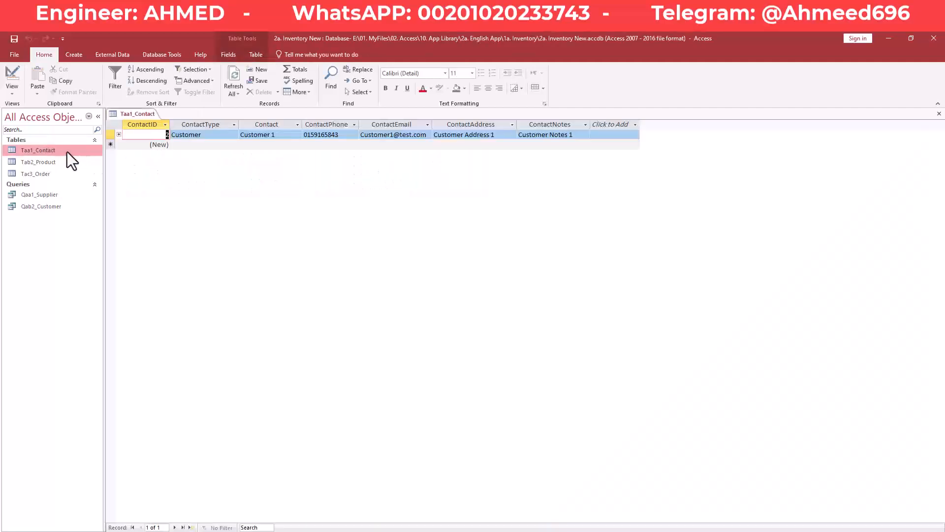
left_click(181, 144)
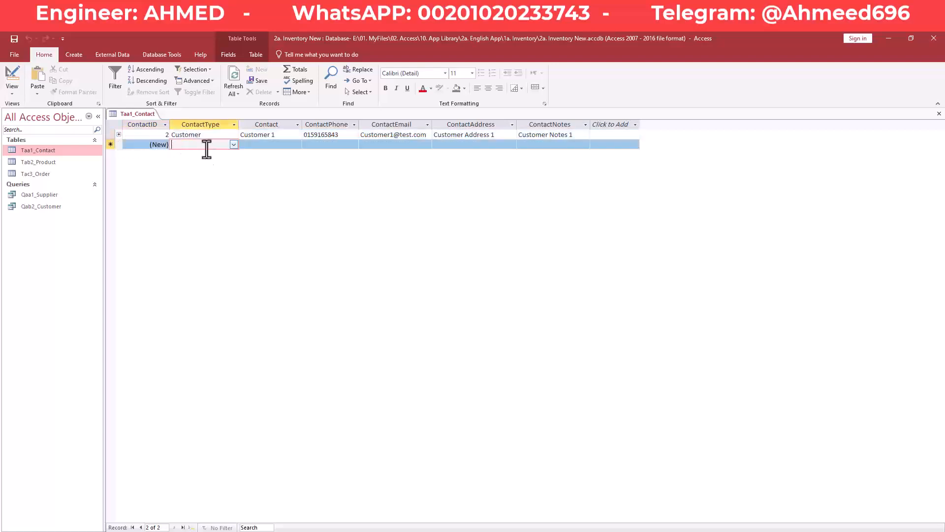
left_click(234, 145)
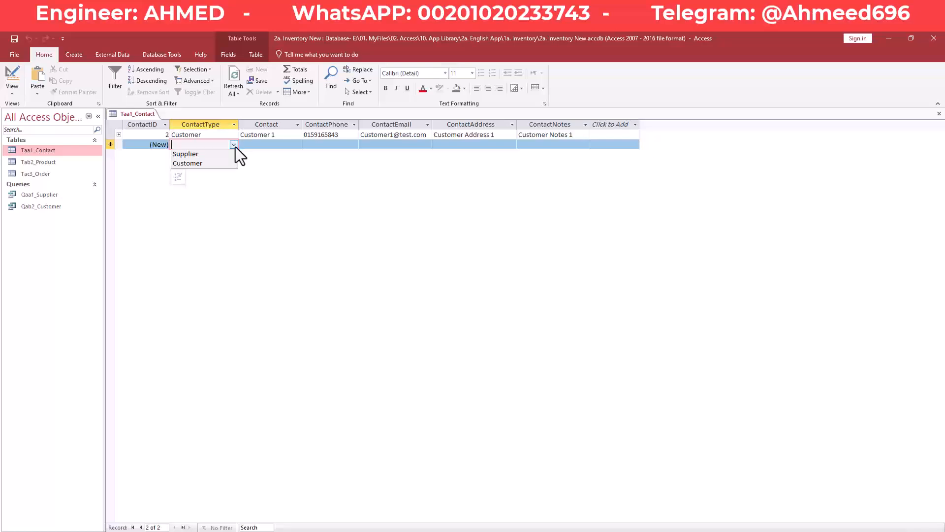
key("Down")
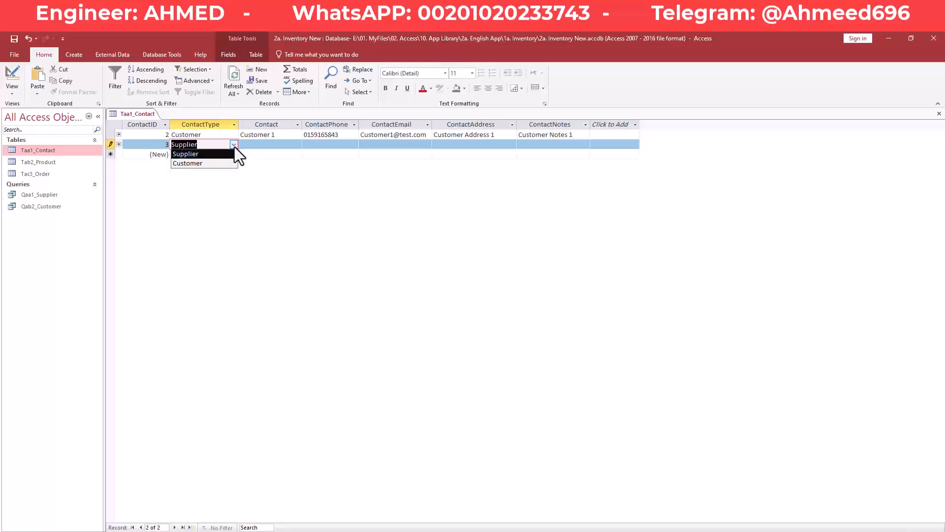
key("Return")
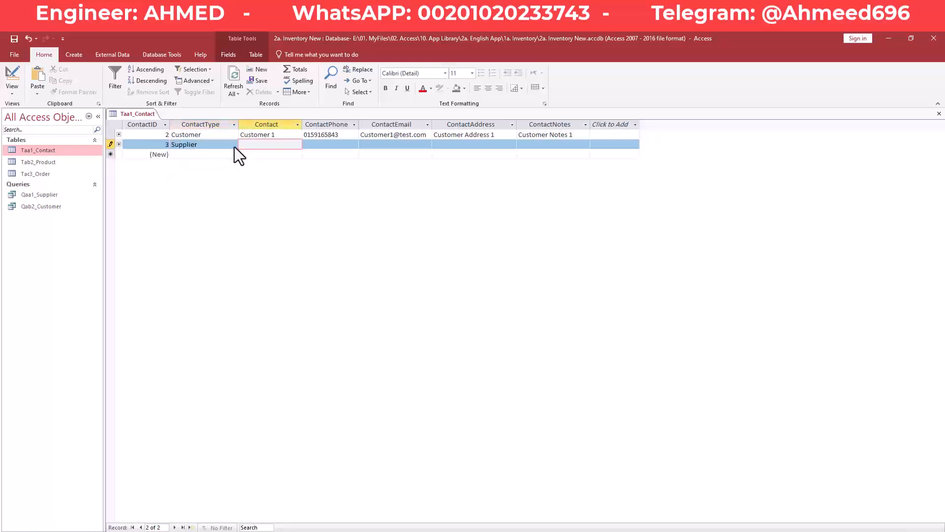
type("Supplier 1")
key("Return")
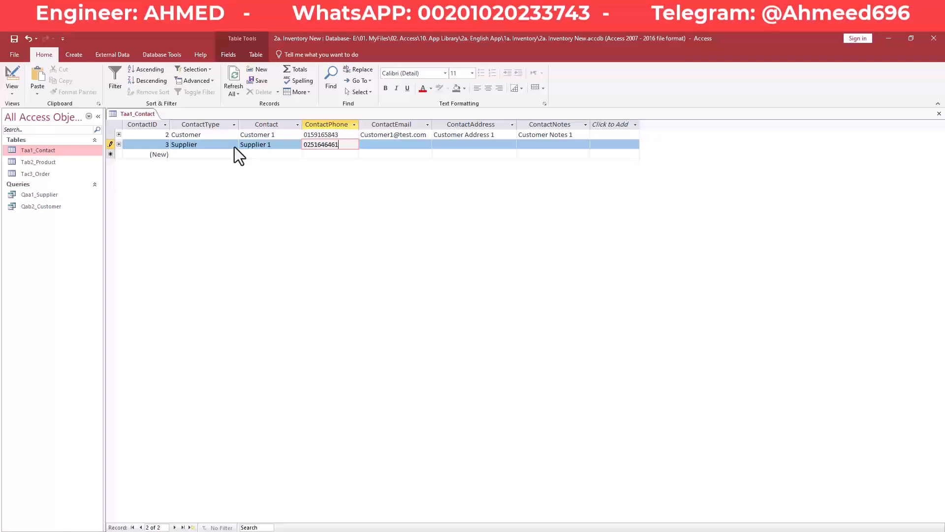
key("Return")
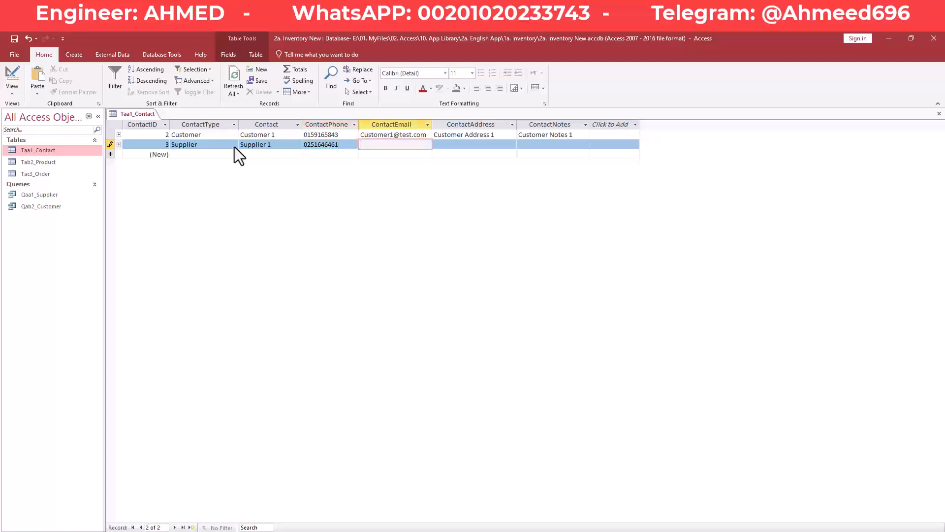
type("Supplier1@test.com")
key("Tab")
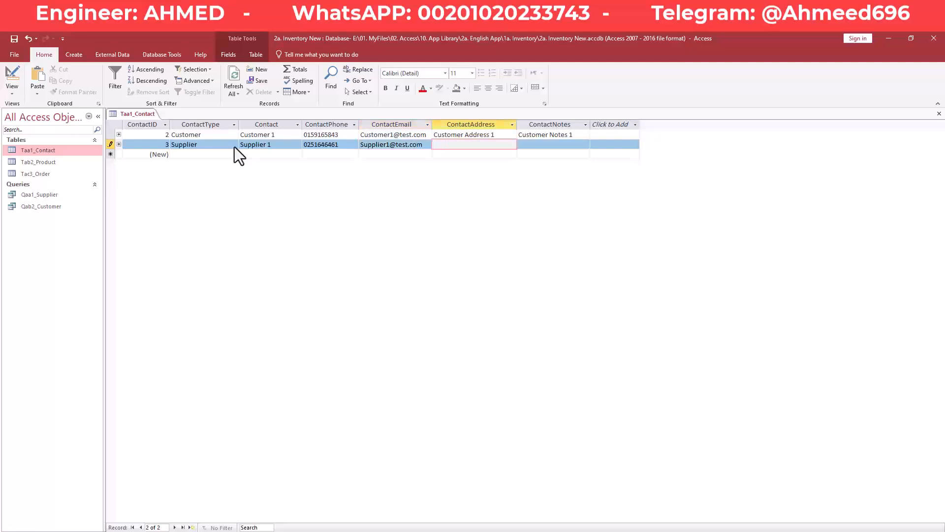
- Enter the supplier's address and the notes 'Supplier Notes 1', then save and close the table
type("Supl")
key("BackSpace")
type("plier Addres")
type("s 1")
key("Tab")
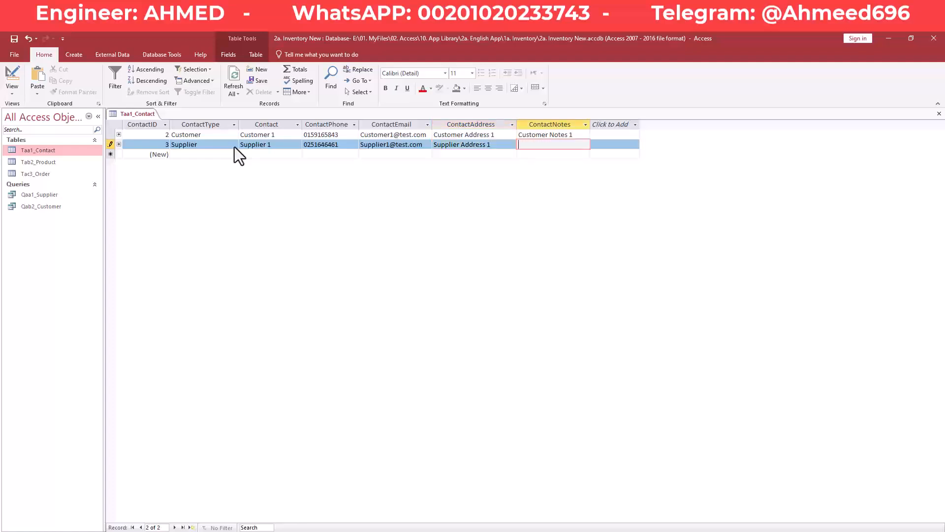
type("Supplier Notes 1")
key("Tab")
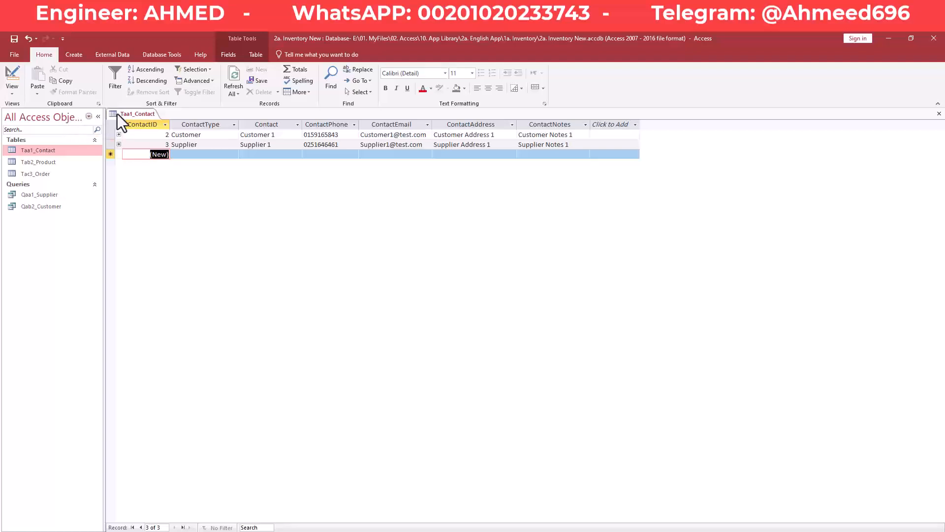
right_click(132, 115)
left_click(150, 121)
right_click(140, 113)
left_click(155, 129)
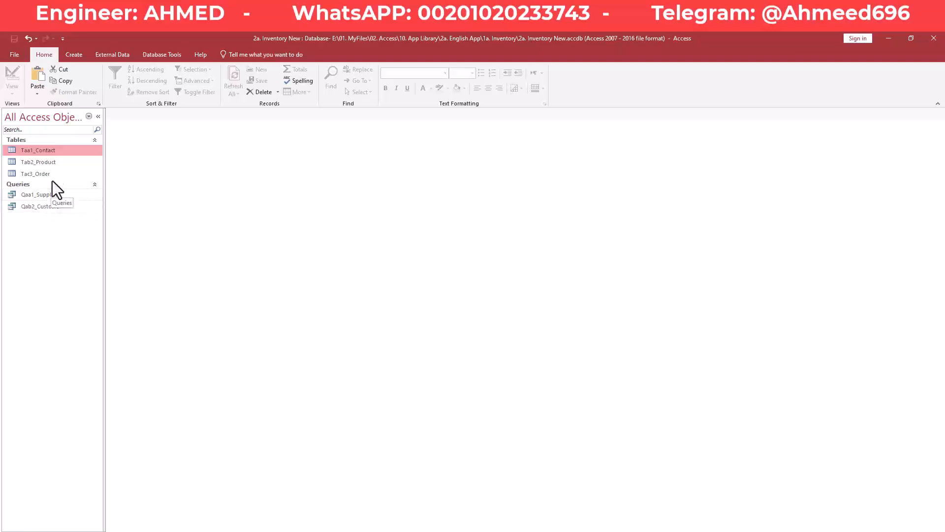
- Switch the ribbon to the Create commands
left_click(81, 53)
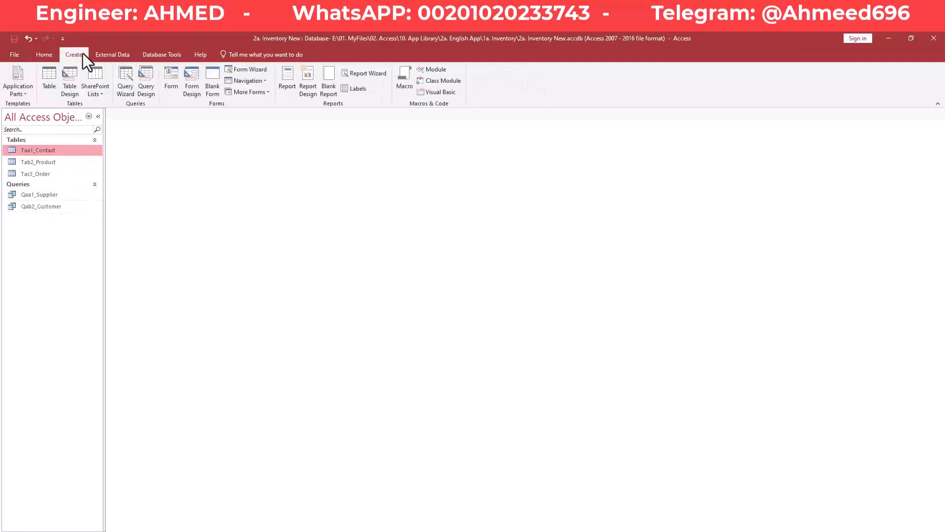
- Start a new query design on Tac3_Order with all its fields in the grid
left_click(150, 76)
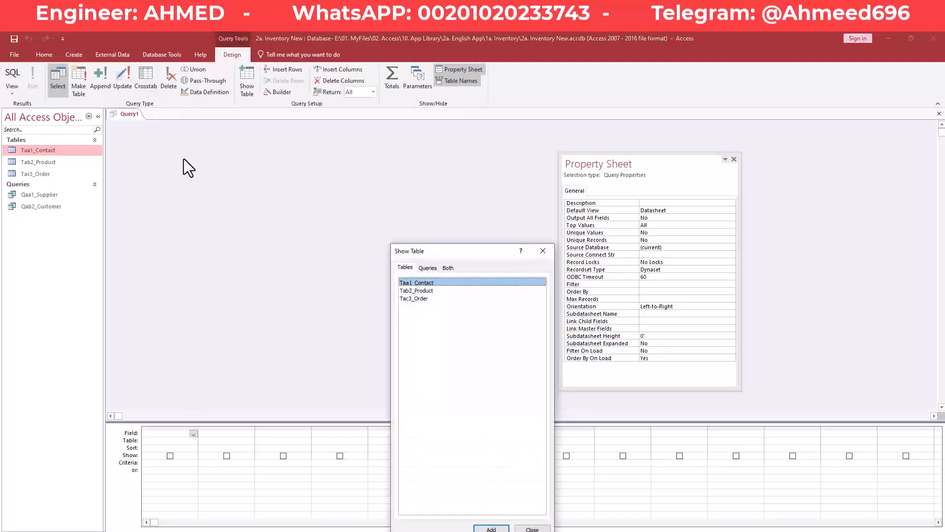
double_click(422, 299)
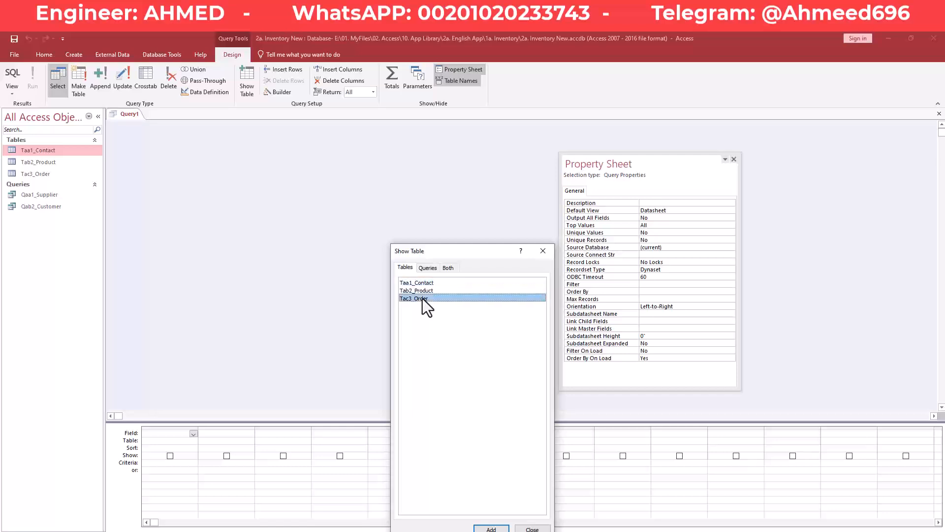
left_click(542, 252)
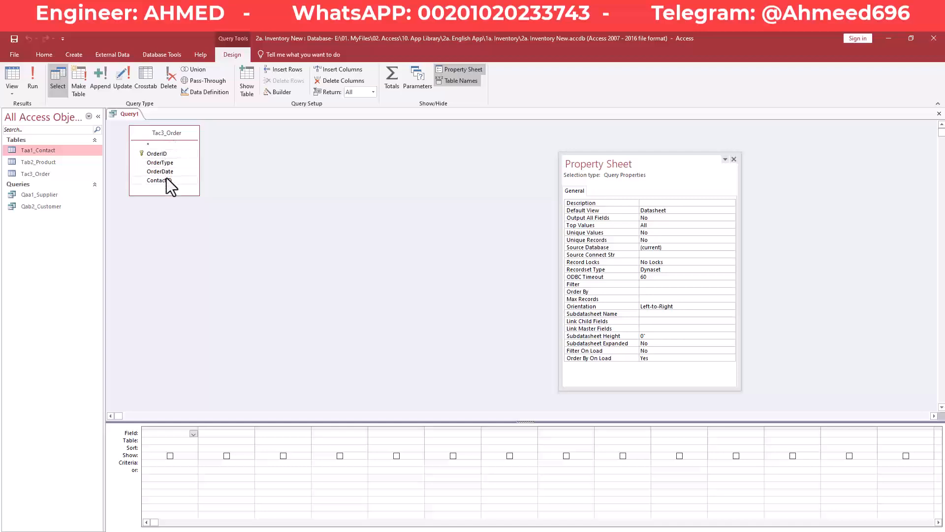
double_click(176, 134)
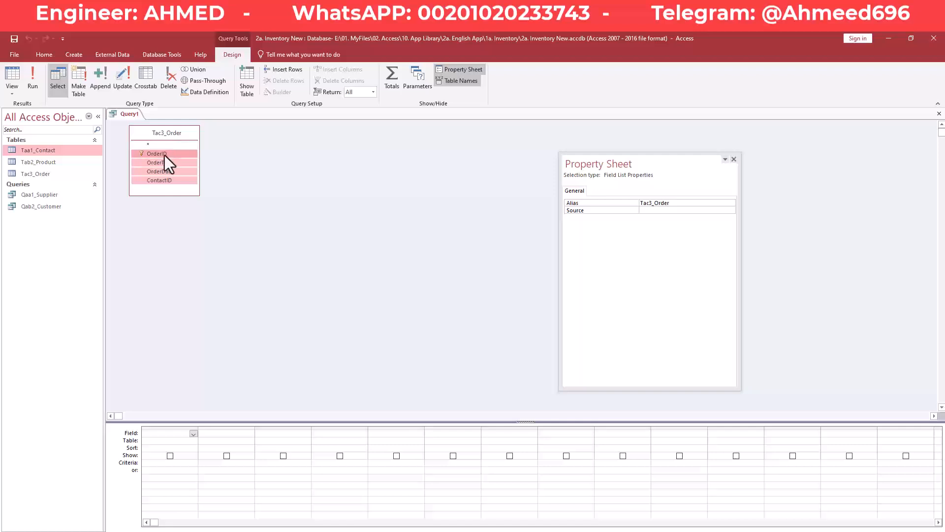
left_click_drag(157, 153, 179, 442)
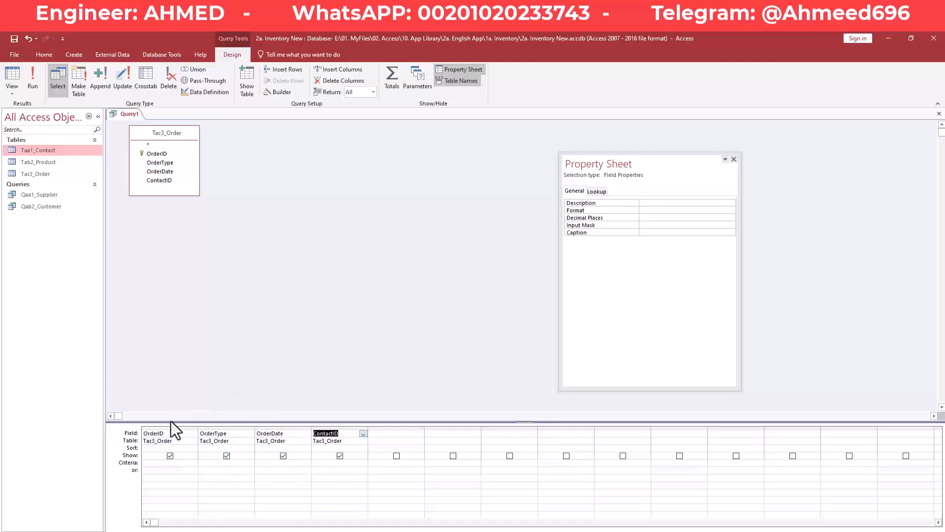
- Filter OrderType to 'Purchase' and save the query as Qac3_PurchaseOrder
left_click(208, 464)
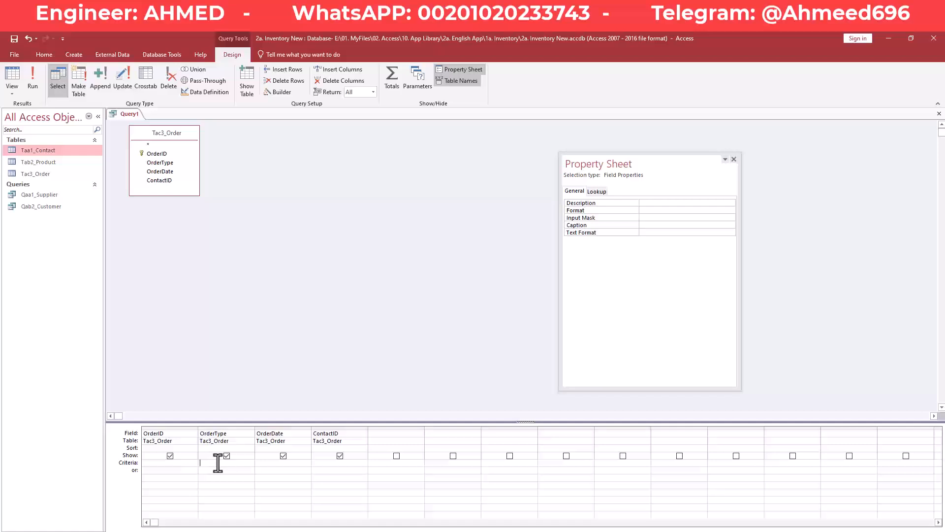
type("Purchase")
key("Tab")
left_click(11, 39)
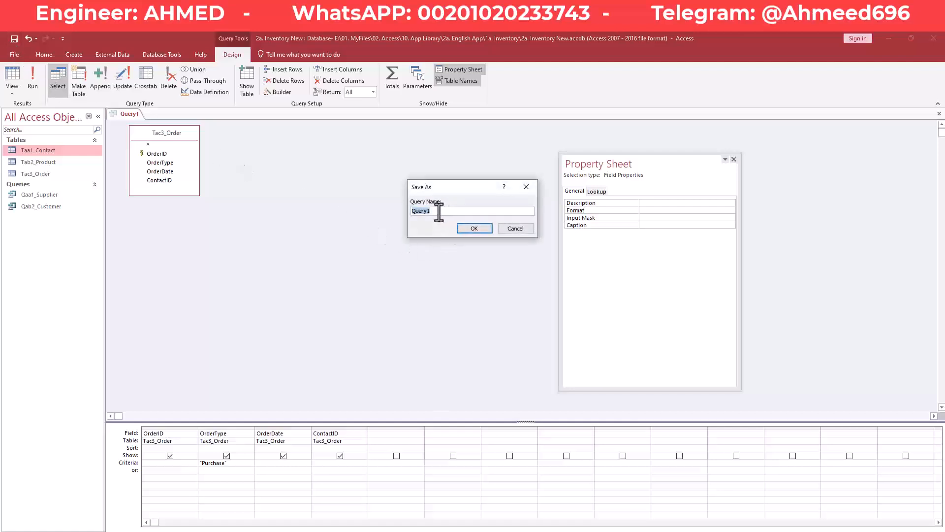
type("Qac3_PurchaseOrder")
key("Return")
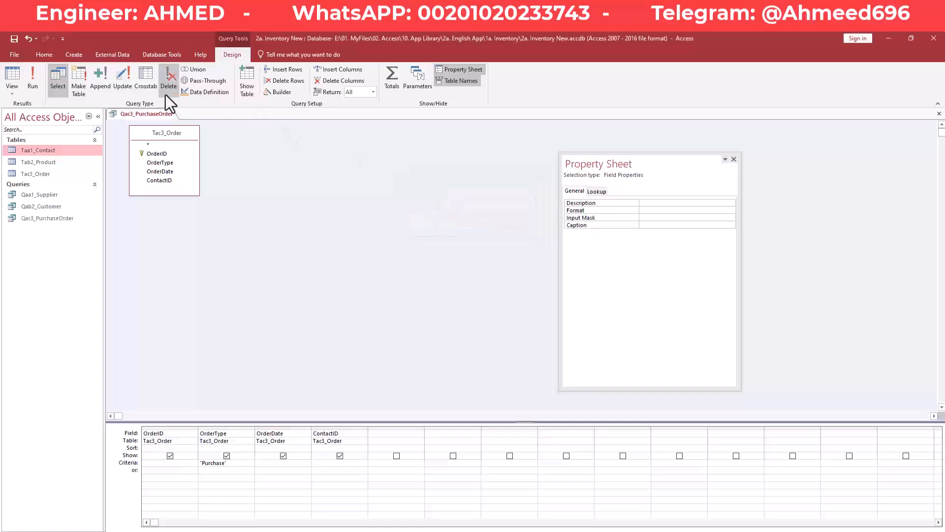
- Run Qac3_PurchaseOrder, review its empty OrderID, OrderType, OrderDate and ContactID datasheet, and close it
left_click(28, 79)
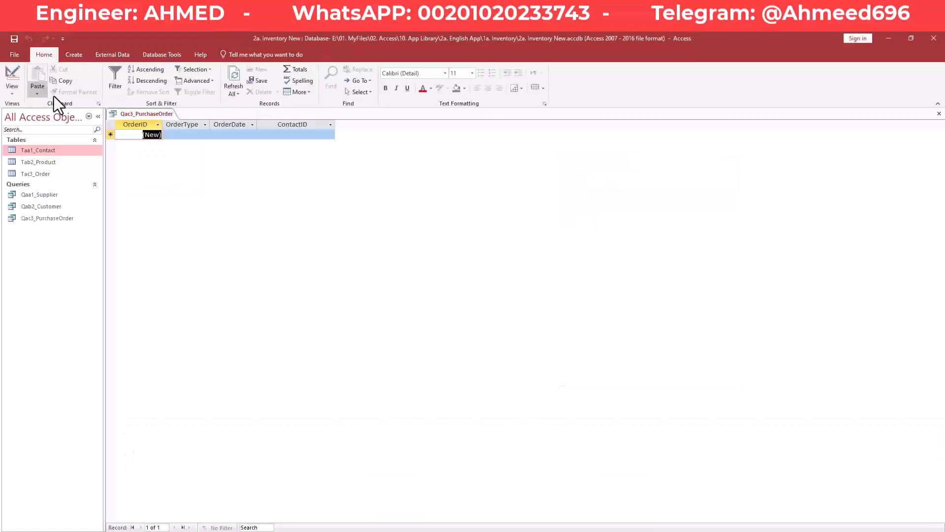
left_click(173, 134)
left_click(232, 134)
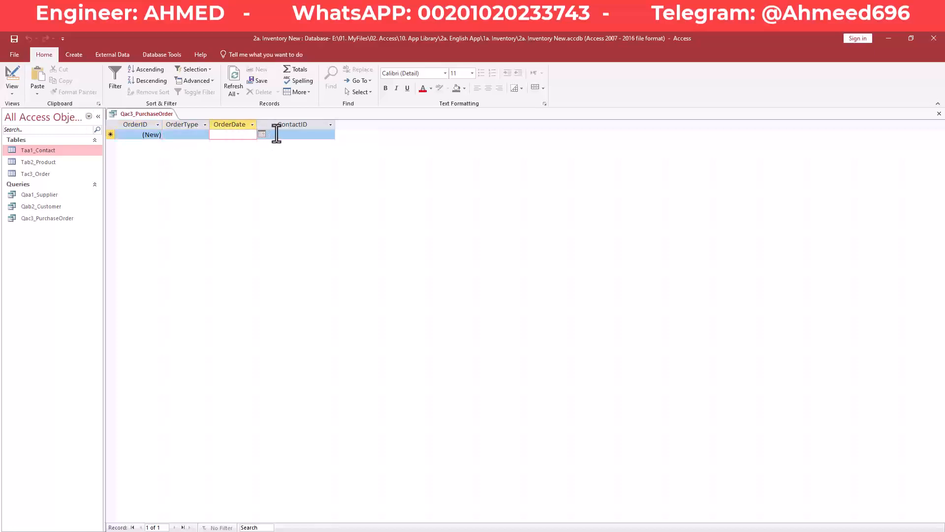
left_click(272, 134)
left_click(224, 133)
left_click(182, 134)
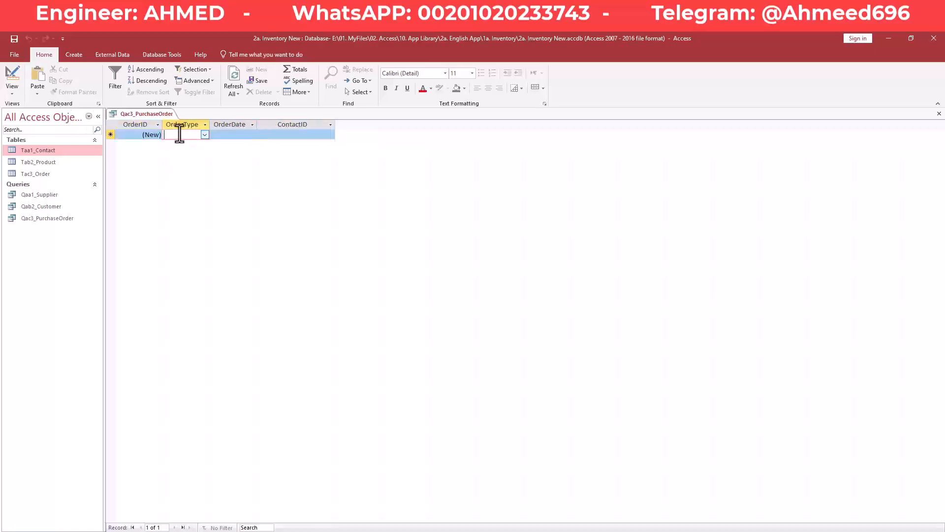
right_click(146, 114)
left_click(157, 119)
right_click(157, 115)
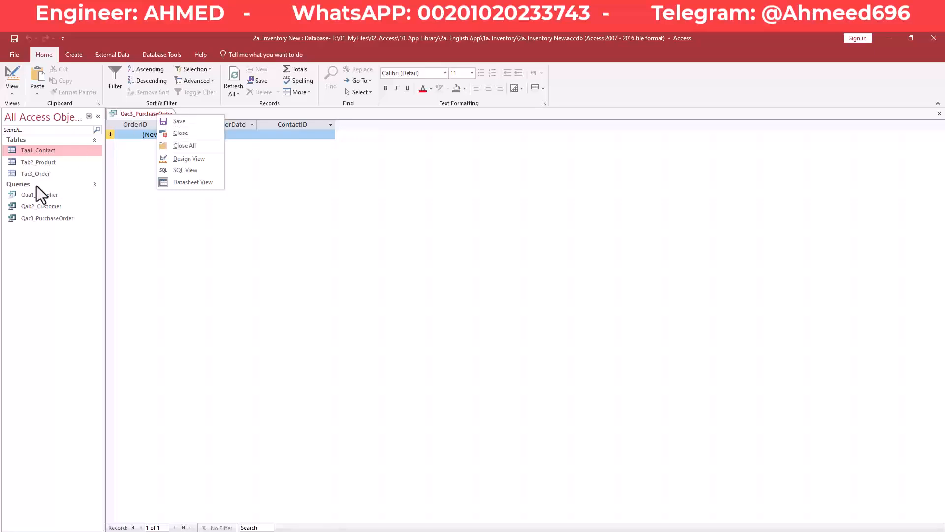
right_click(135, 114)
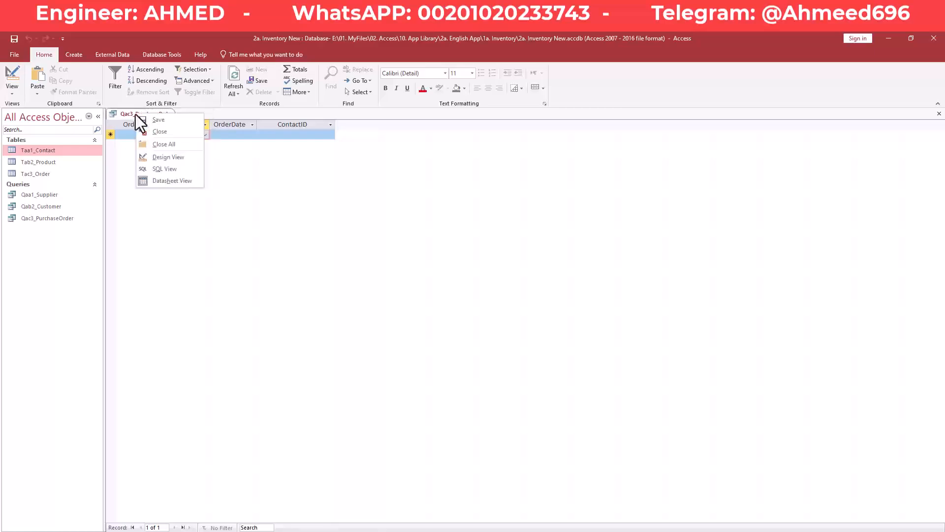
left_click(160, 131)
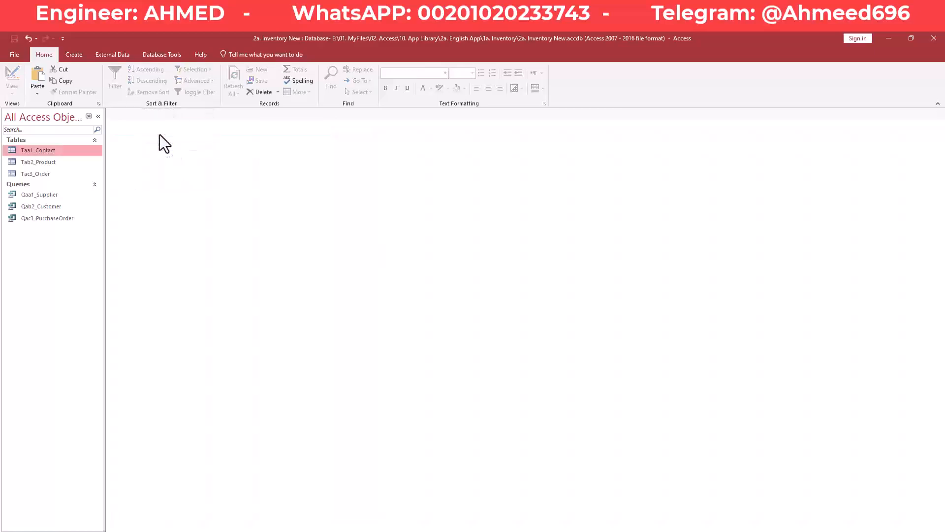
- Paste a copy of Qac3_PurchaseOrder named Qad4_SaleOrder and open it in Design View
left_click(55, 220)
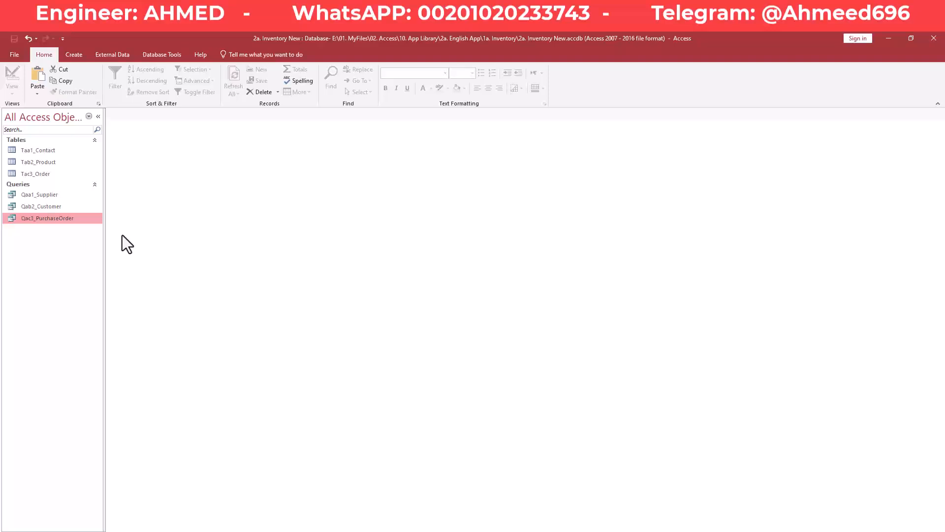
key("ctrl+v")
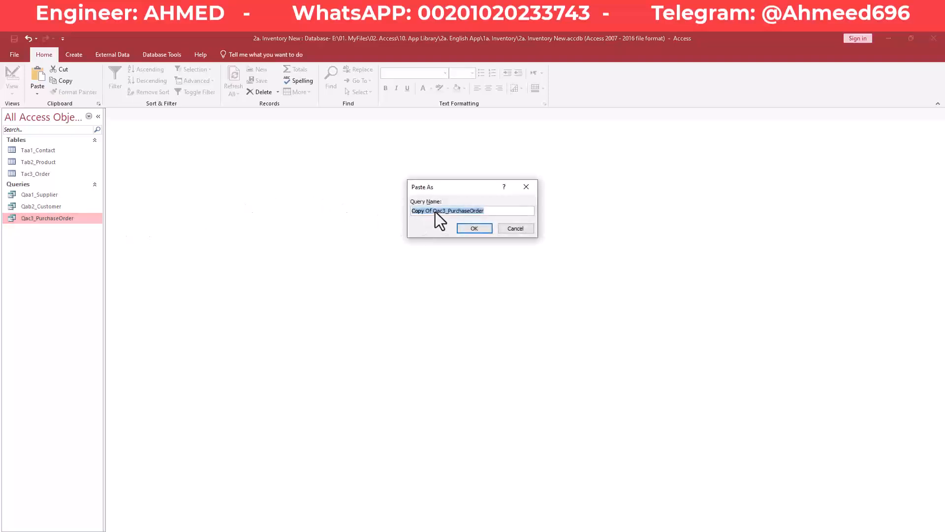
left_click(433, 212)
key("BackSpace")
key("BackSpace")
key("BackSpace")
key("BackSpace")
key("BackSpace")
key("BackSpace")
key("BackSpace")
key("BackSpace")
key("BackSpace")
key("BackSpace")
type("d4")
key("BackSpace")
key("BackSpace")
key("BackSpace")
key("BackSpace")
key("BackSpace")
key("BackSpace")
key("BackSpace")
key("BackSpace")
type("Sale")
left_click(466, 229)
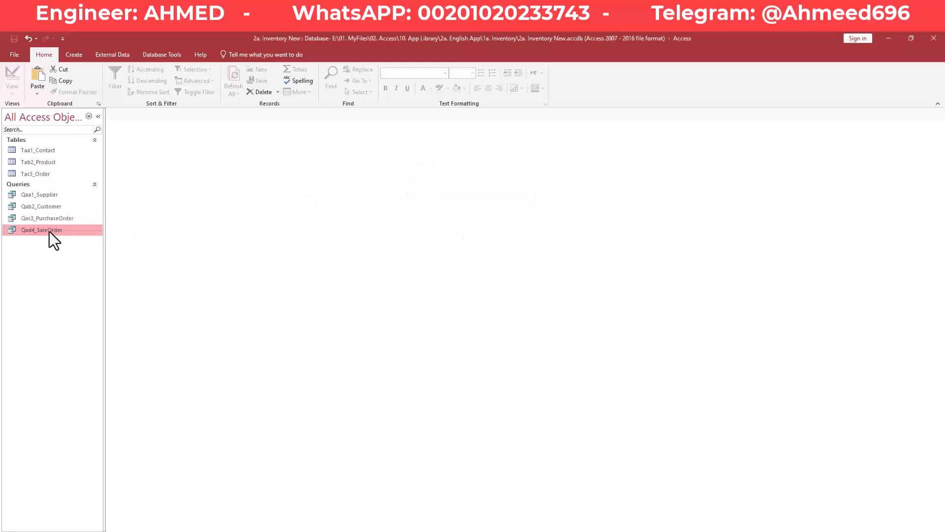
right_click(49, 231)
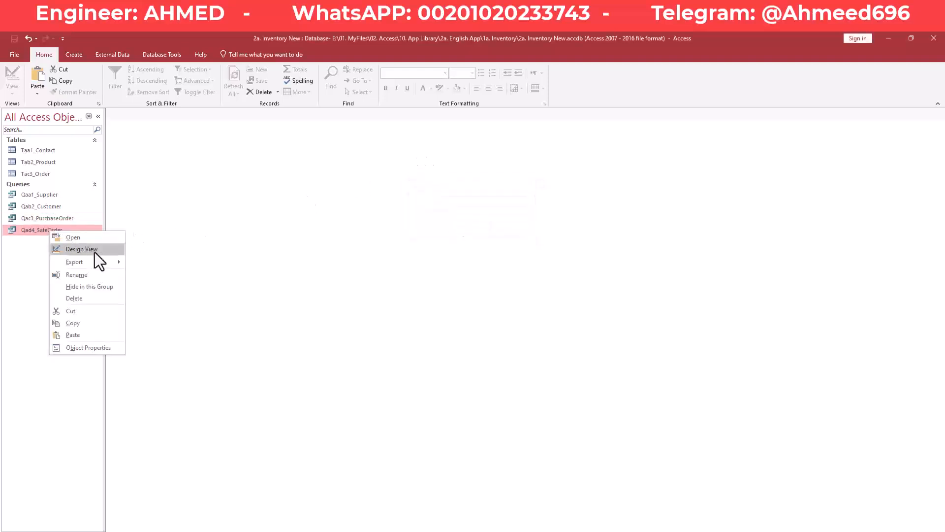
left_click(81, 250)
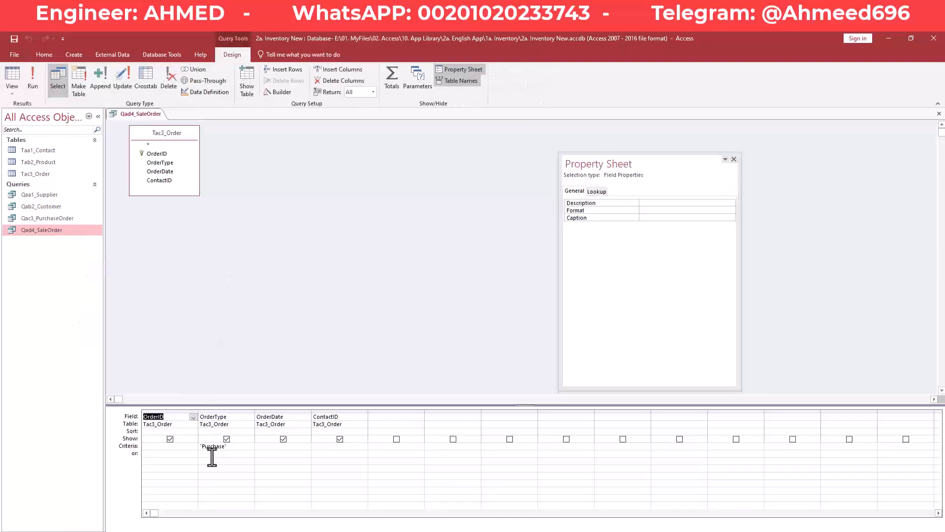
- Change Qad4_SaleOrder's OrderType criterion from 'Purchase' to 'Sale', run it, then close it
left_click_drag(231, 446, 186, 445)
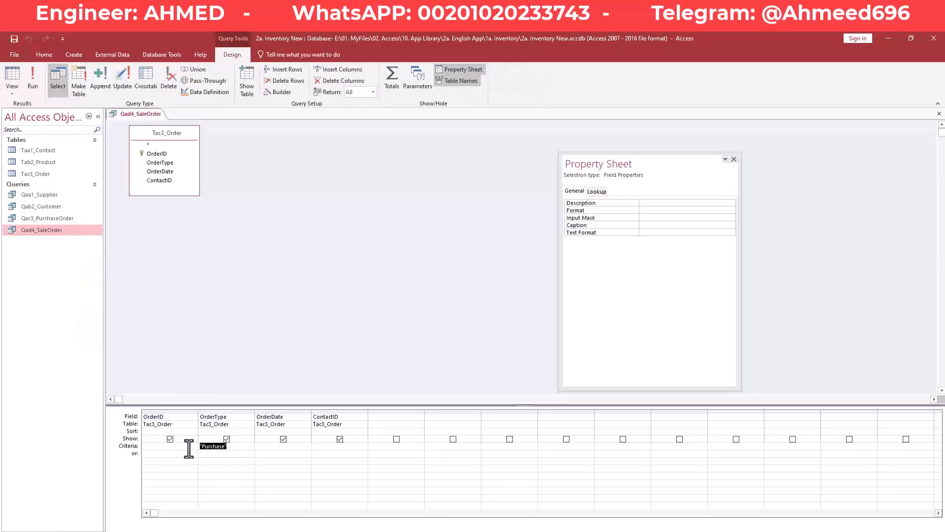
type("Sale")
key("Tab")
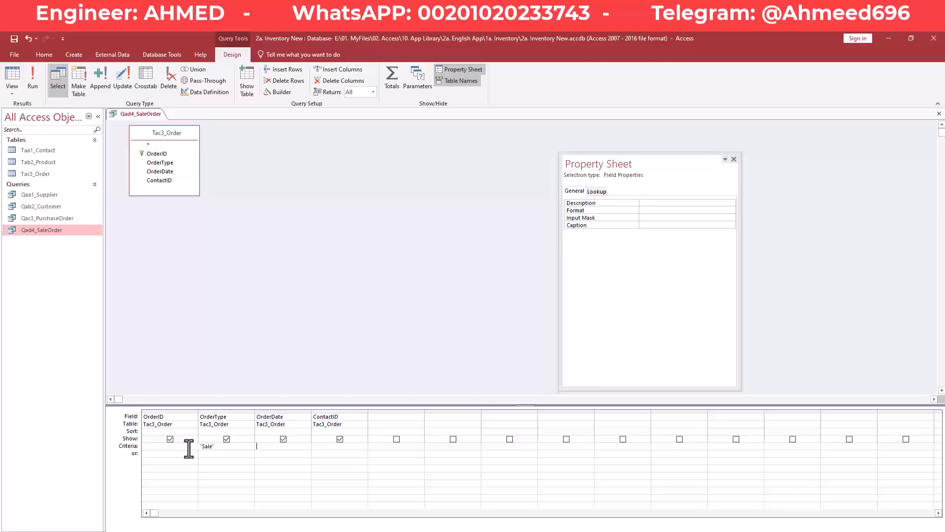
left_click(37, 78)
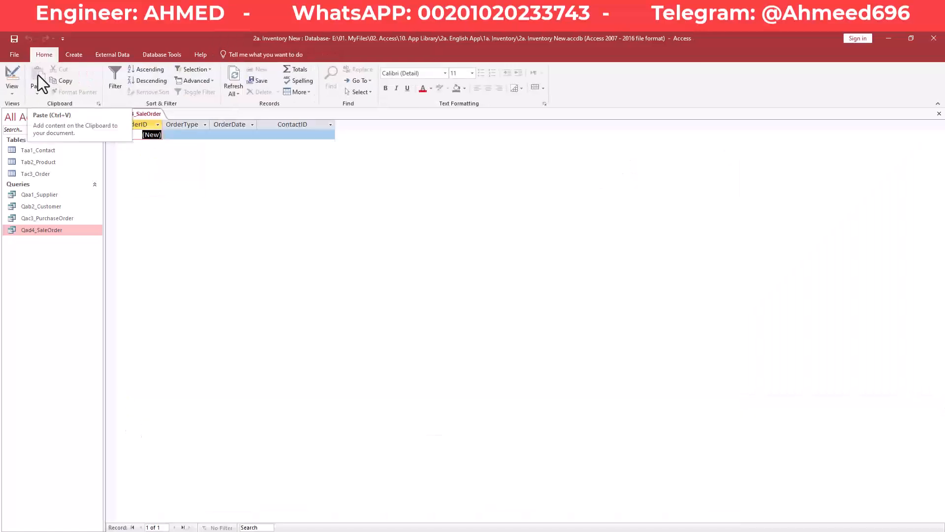
left_click(172, 135)
right_click(132, 110)
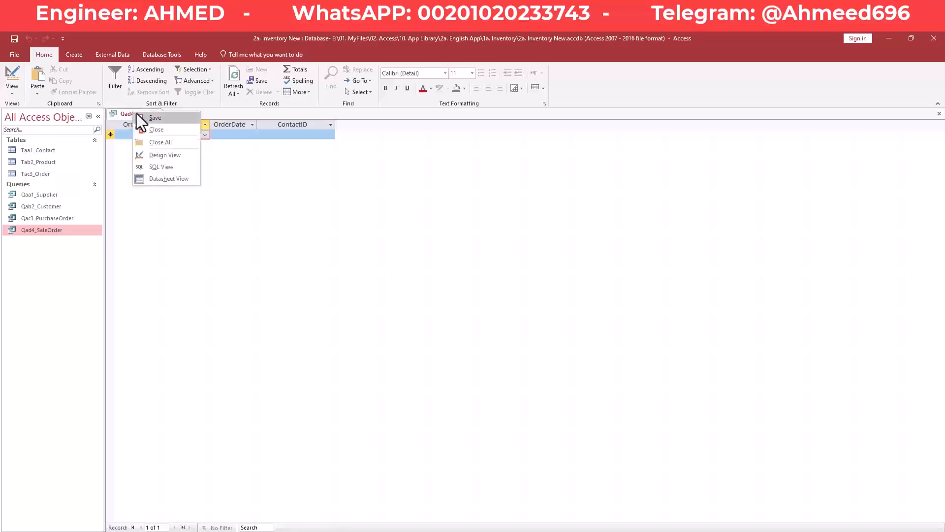
right_click(143, 115)
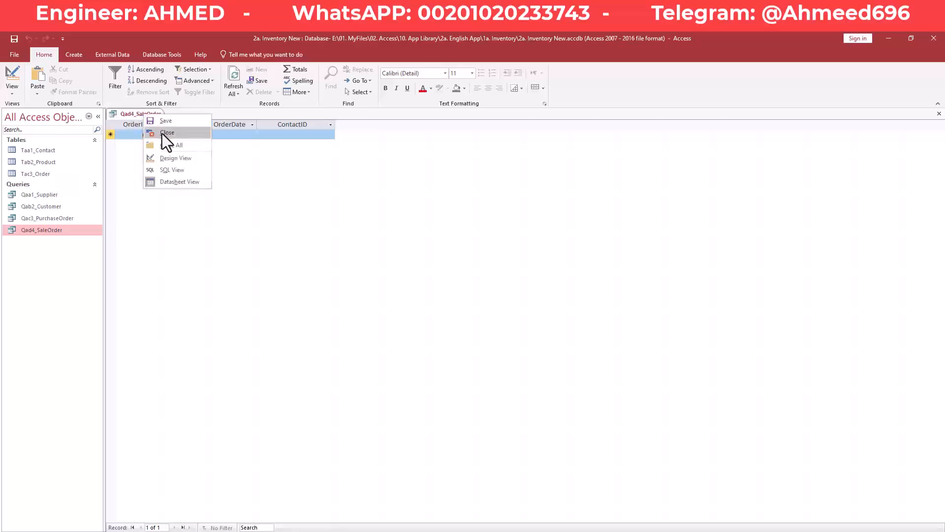
left_click(162, 133)
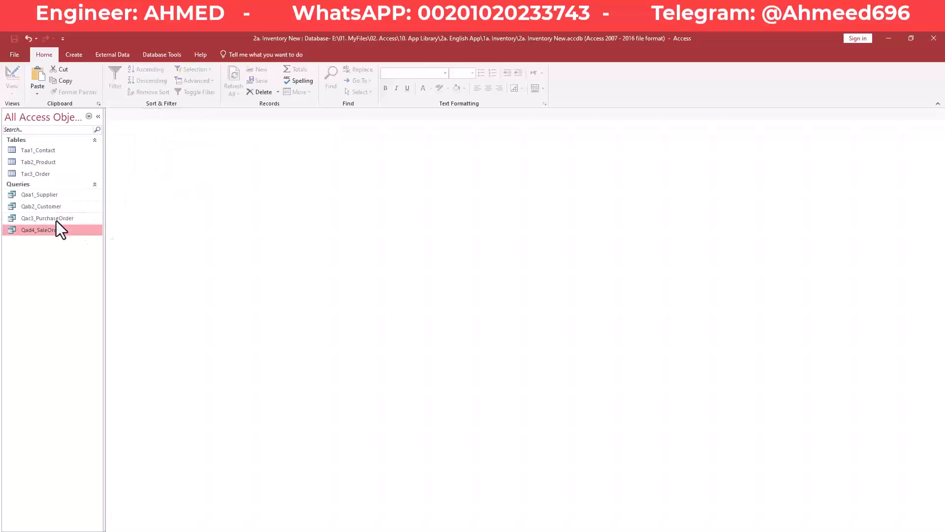
- Open Tac3_Order and enter order 3 as a Purchase dated 2/9/2025 9:15:25 AM
double_click(42, 173)
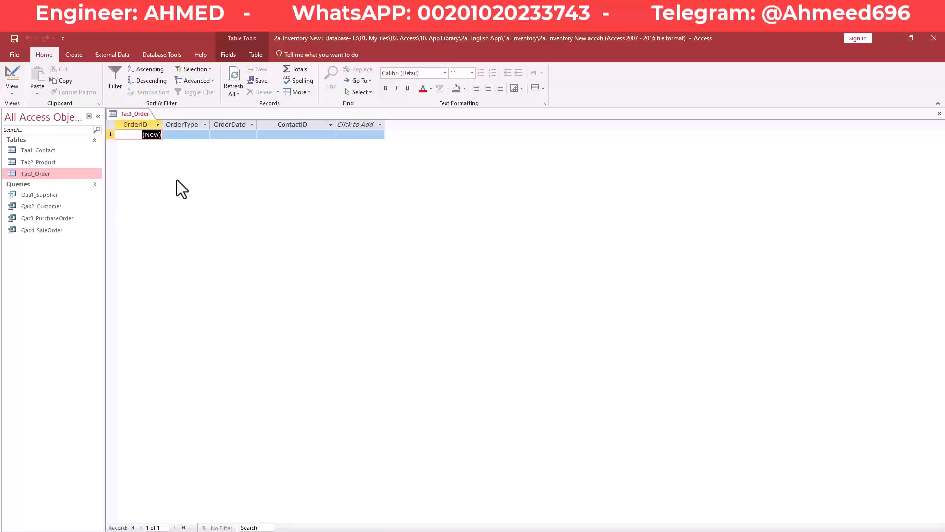
key("Tab")
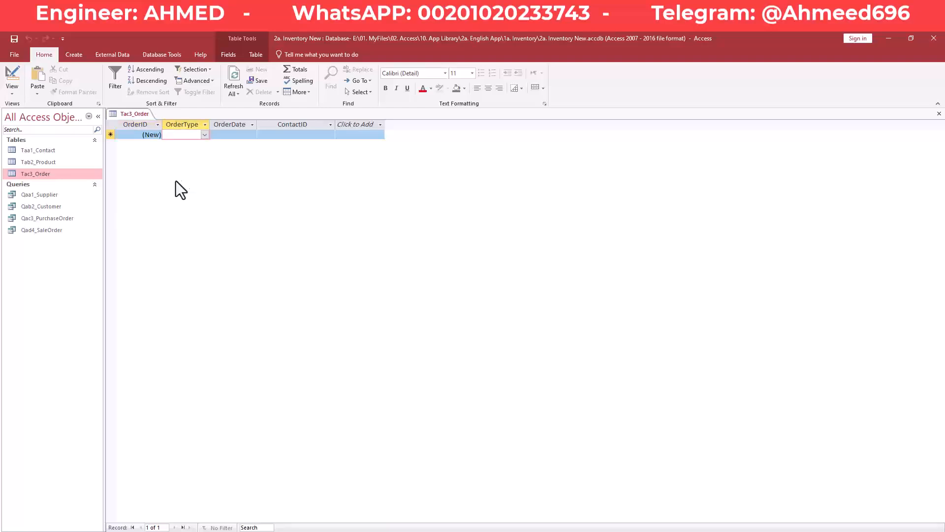
left_click(205, 135)
left_click(204, 135)
left_click(205, 135)
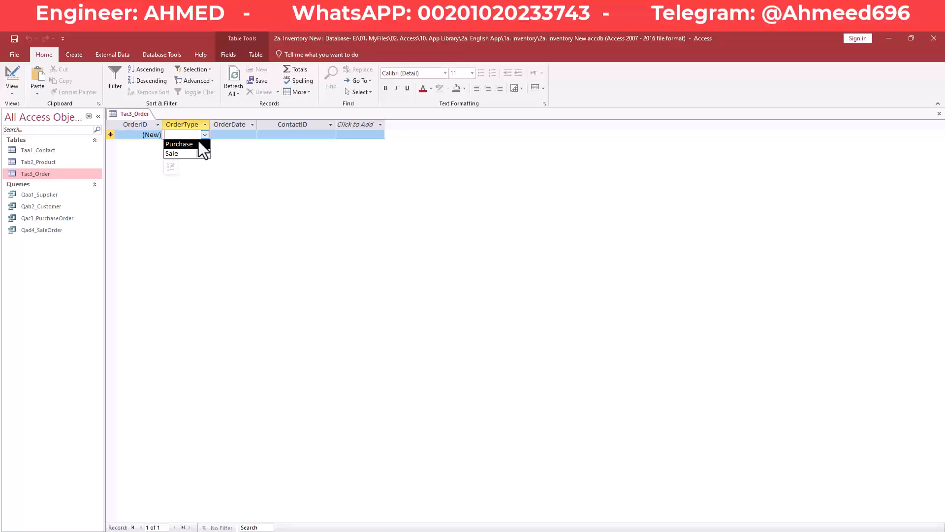
left_click(196, 145)
left_click(219, 136)
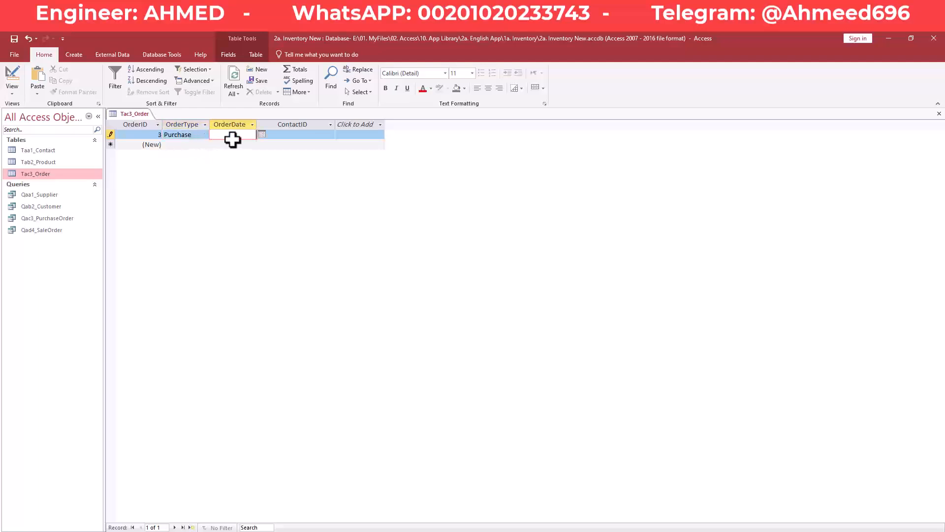
left_click_drag(257, 122, 280, 123)
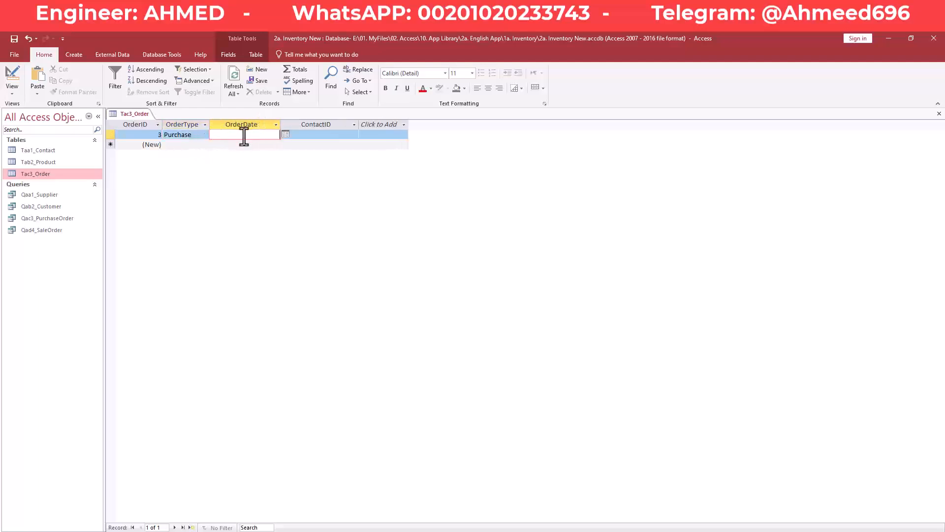
left_click(285, 134)
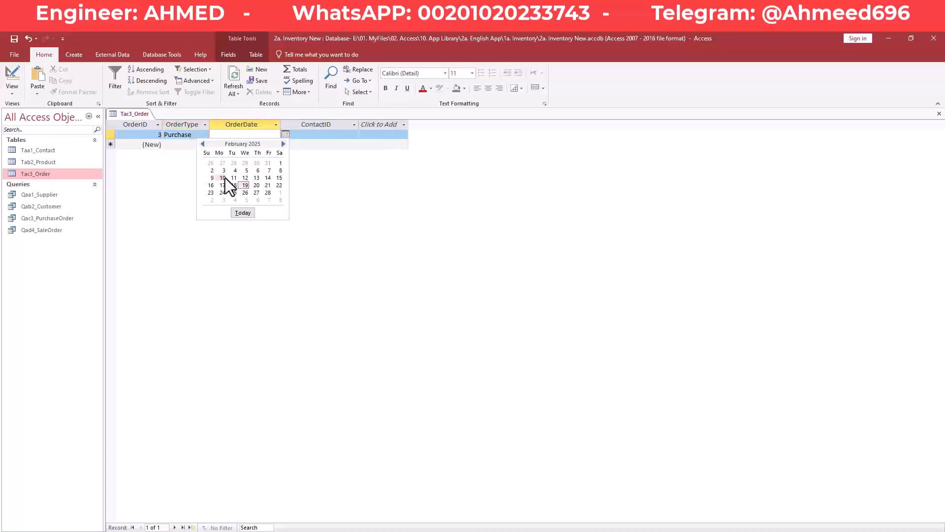
left_click(212, 178)
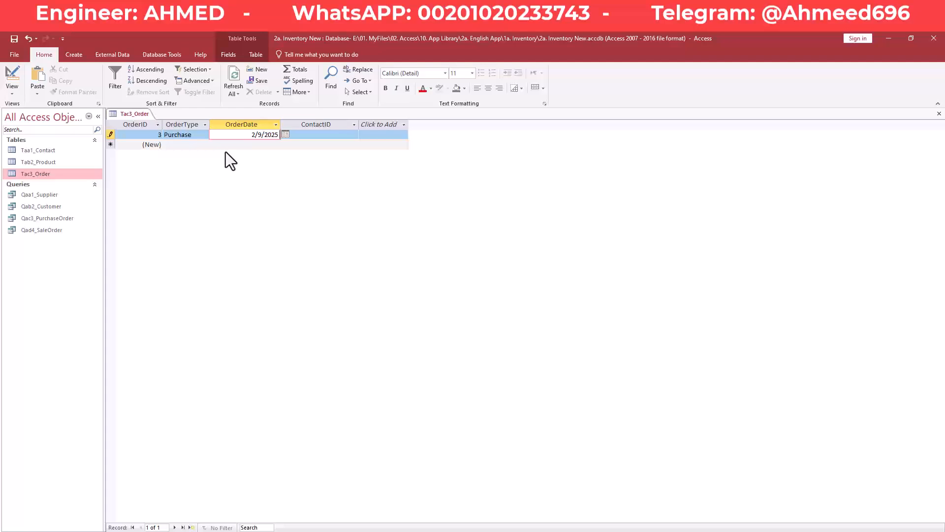
type("9:15:25")
key("Tab")
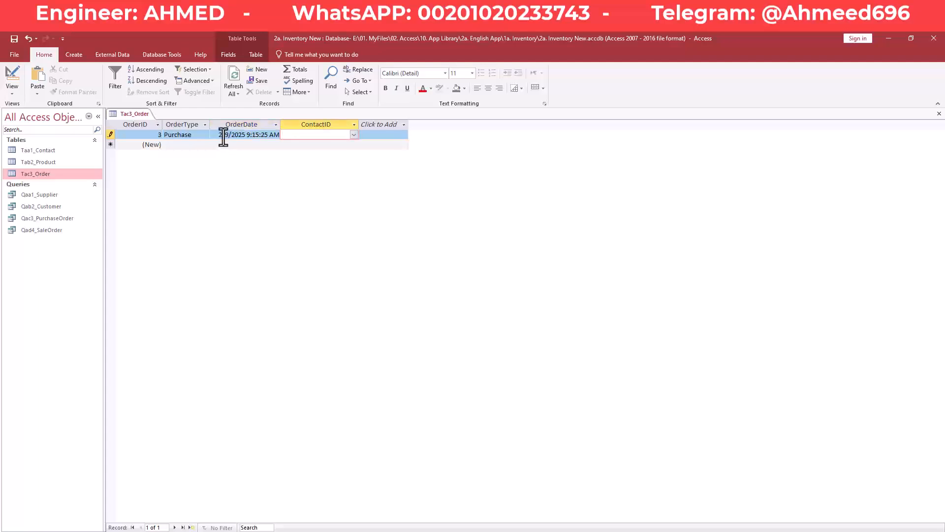
- Assign Supplier 1 as order 3's contact and save the record
left_click_drag(217, 136, 292, 136)
left_click(323, 137)
left_click(177, 136)
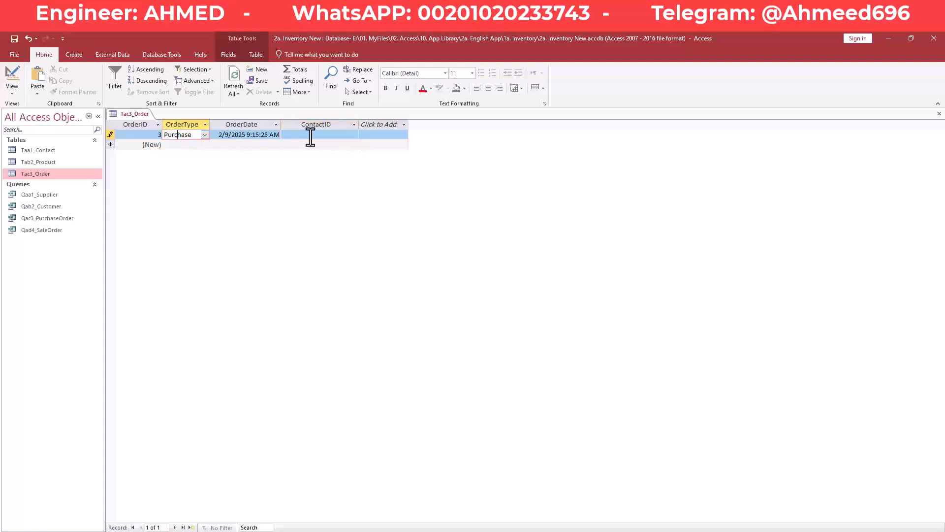
left_click(327, 135)
left_click(354, 134)
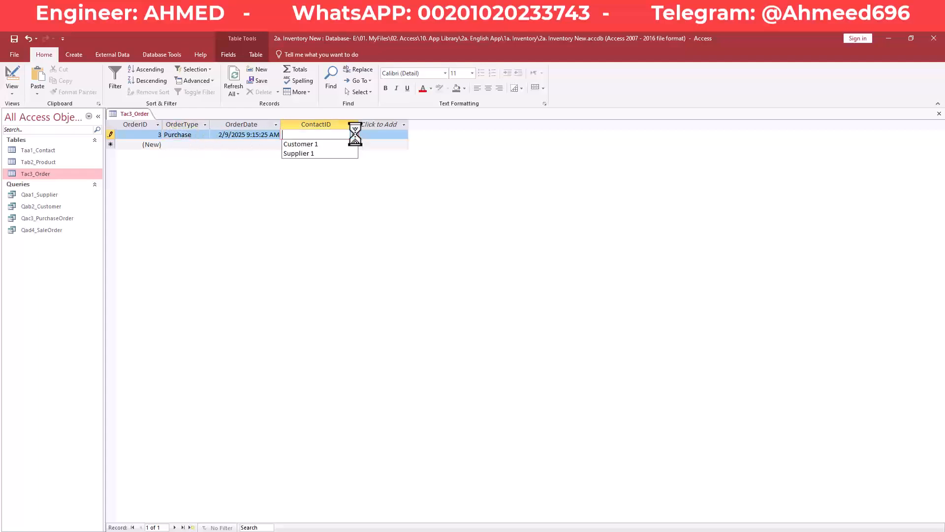
left_click(329, 154)
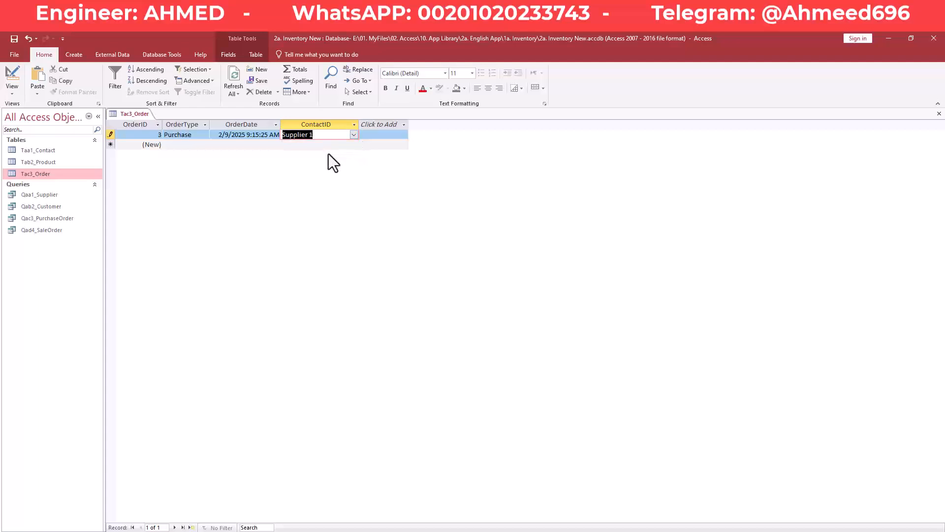
left_click(353, 135)
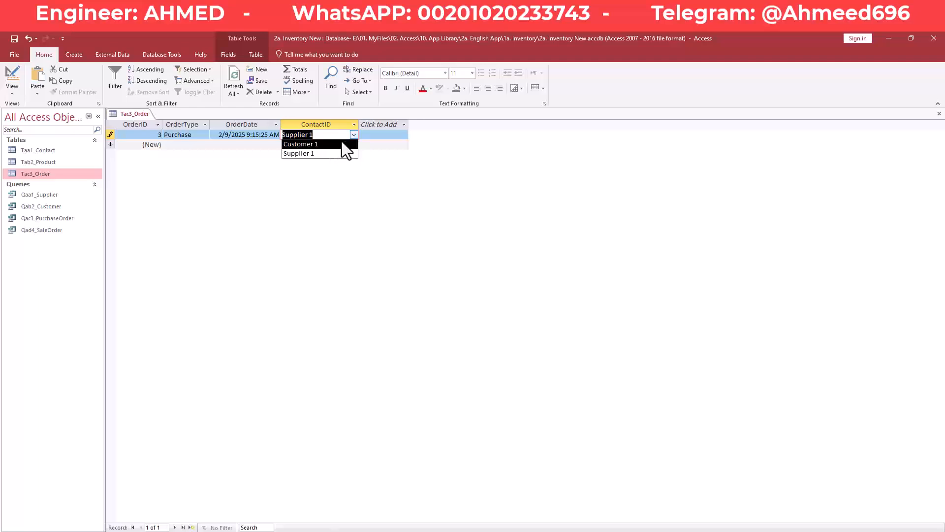
left_click(354, 135)
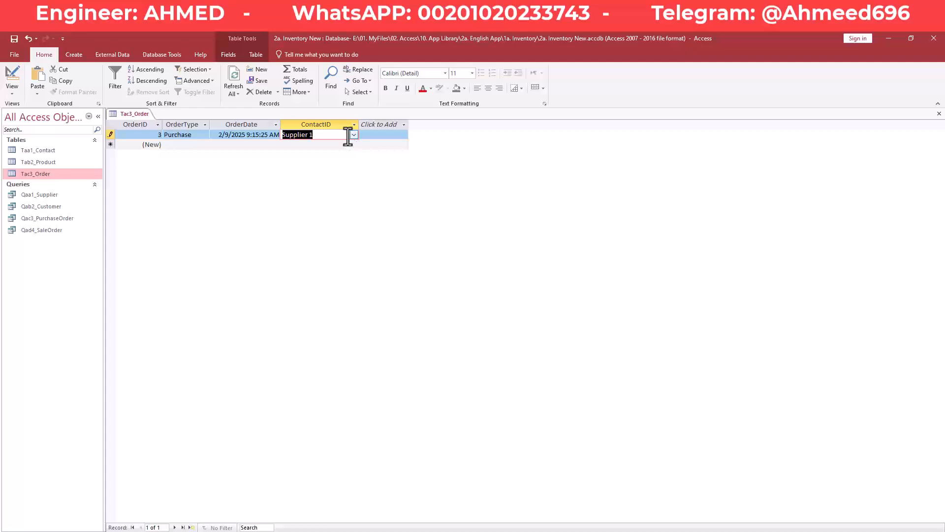
left_click(354, 135)
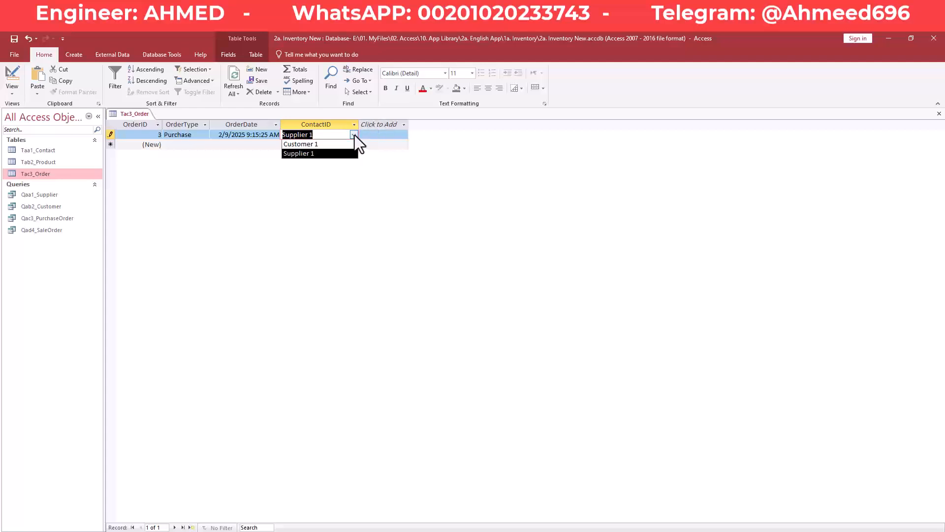
left_click(354, 134)
left_click(354, 135)
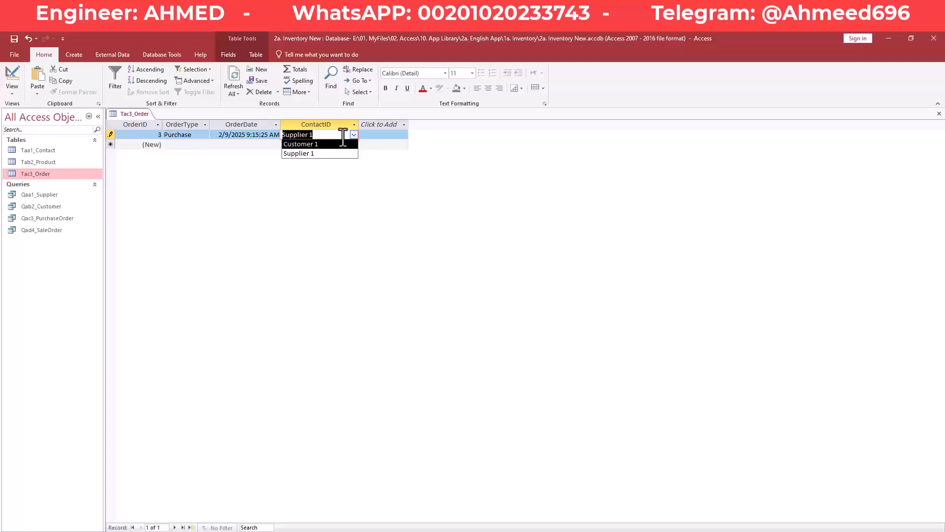
left_click(343, 135)
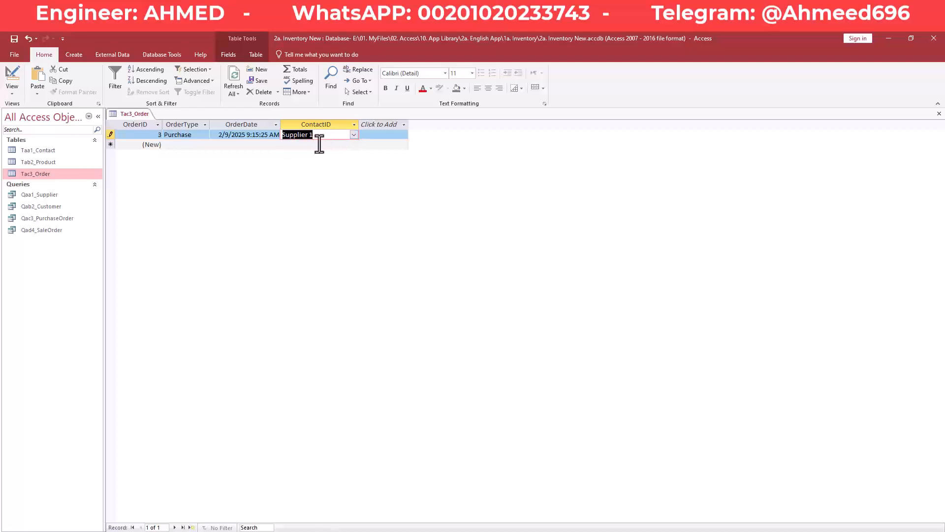
left_click(320, 146)
- Add order 4 as a Sale dated 2/3/2025 3:30:07 PM
left_click(191, 145)
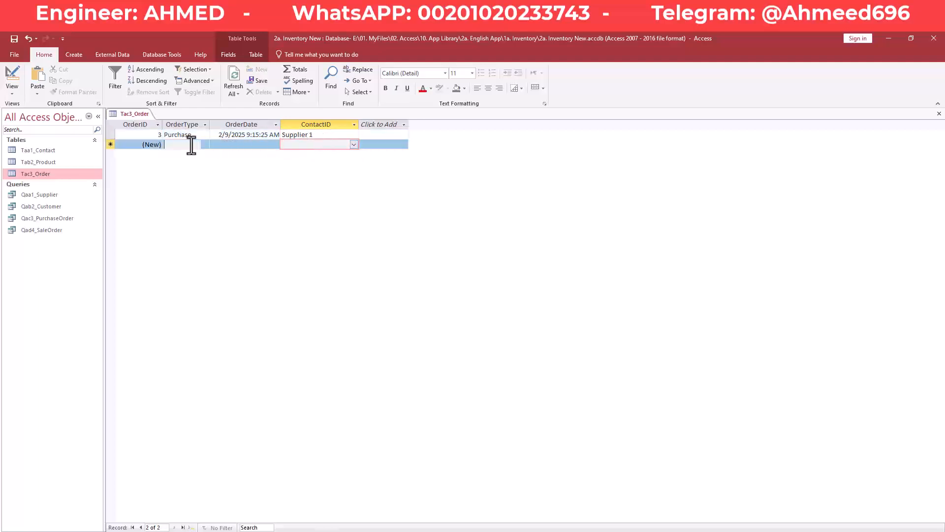
left_click(205, 145)
left_click(195, 163)
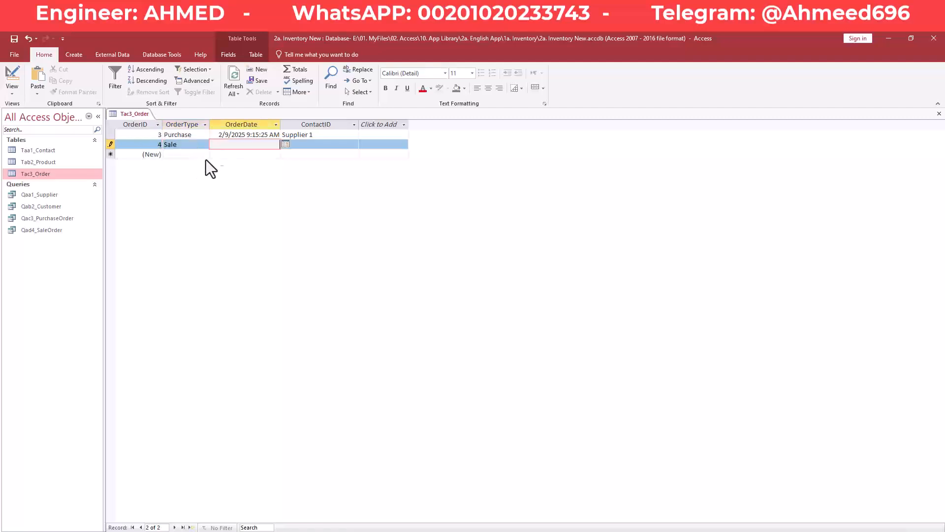
left_click(285, 144)
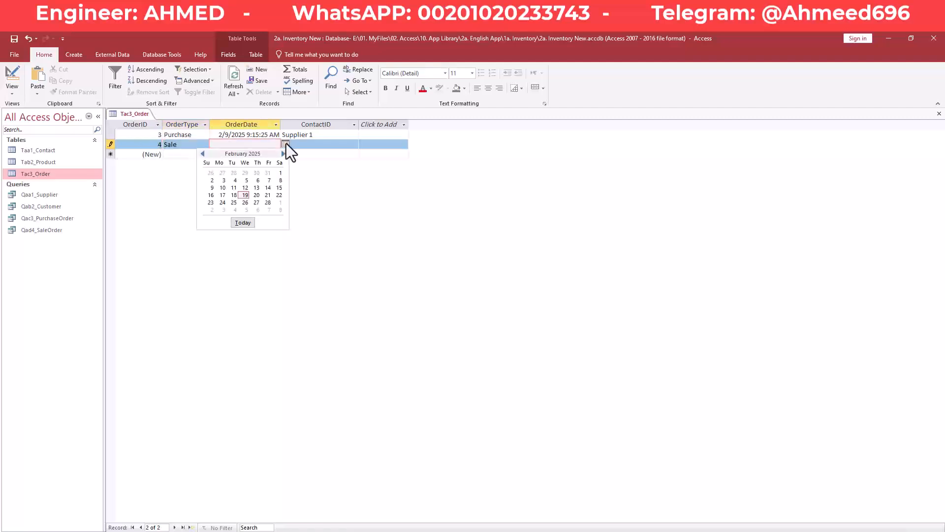
left_click(223, 180)
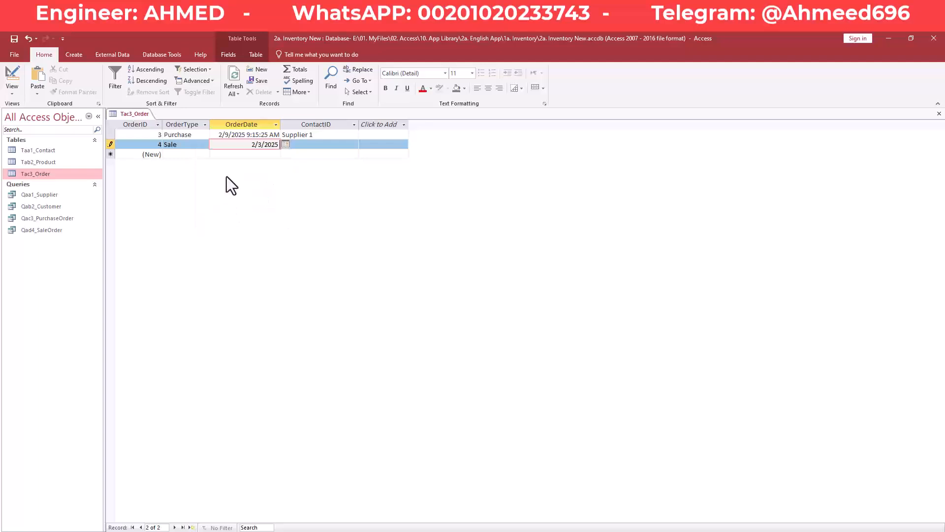
type("15")
type(":")
type("30")
type(":")
type("07")
key("Tab")
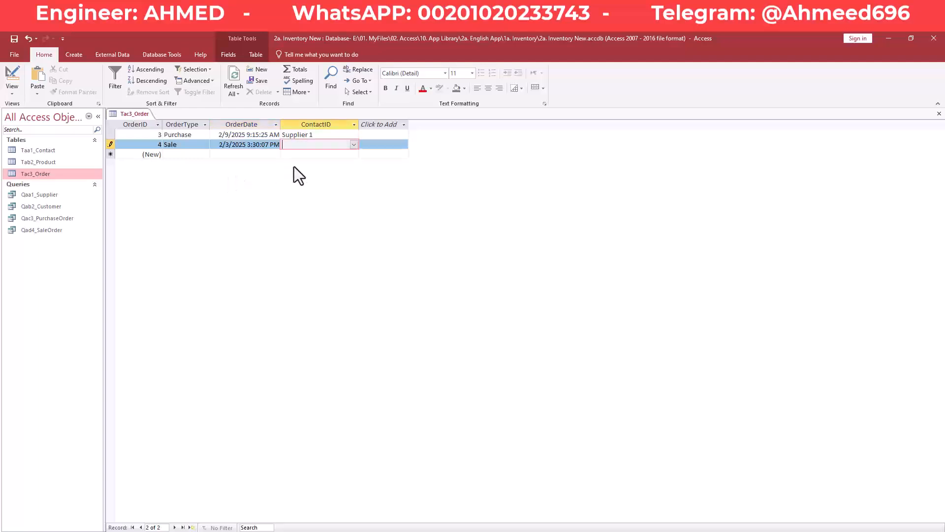
- Set order 4's contact to Customer 1 and save the record
left_click(184, 146)
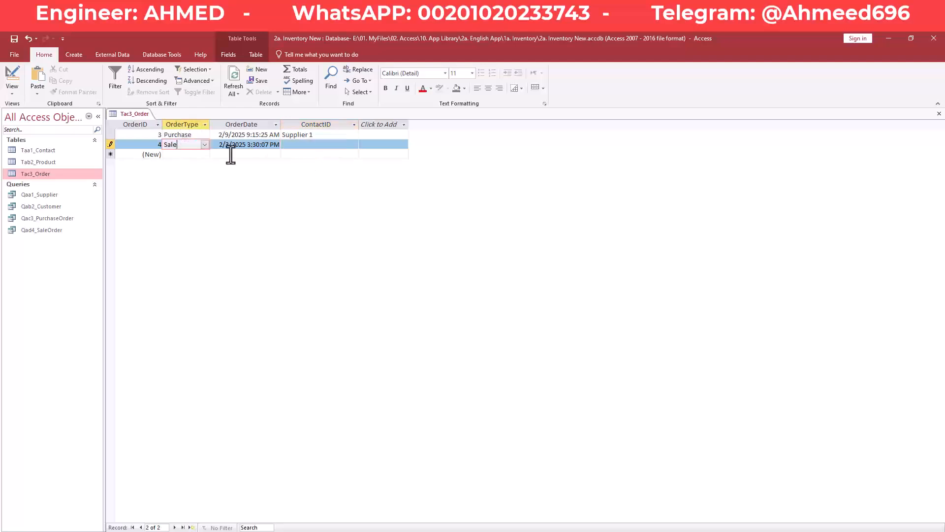
left_click(333, 145)
left_click(354, 145)
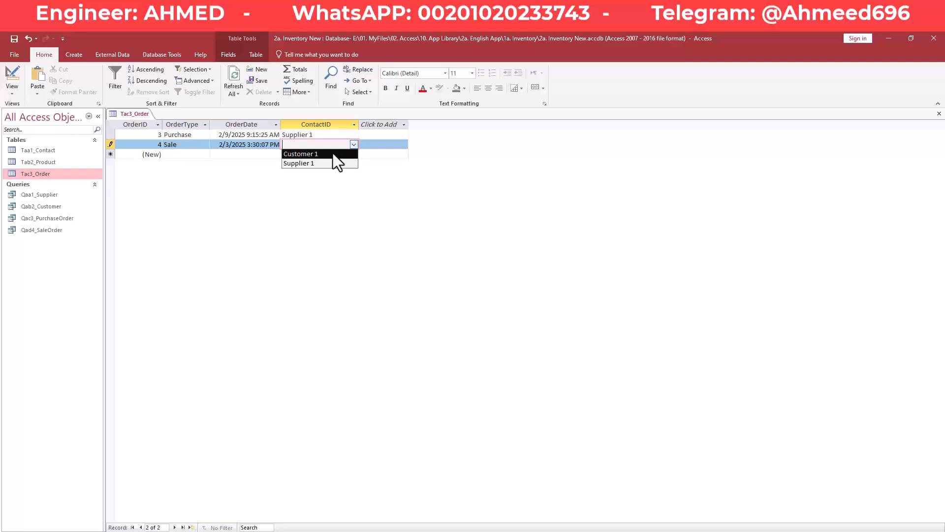
left_click(333, 154)
left_click(311, 155)
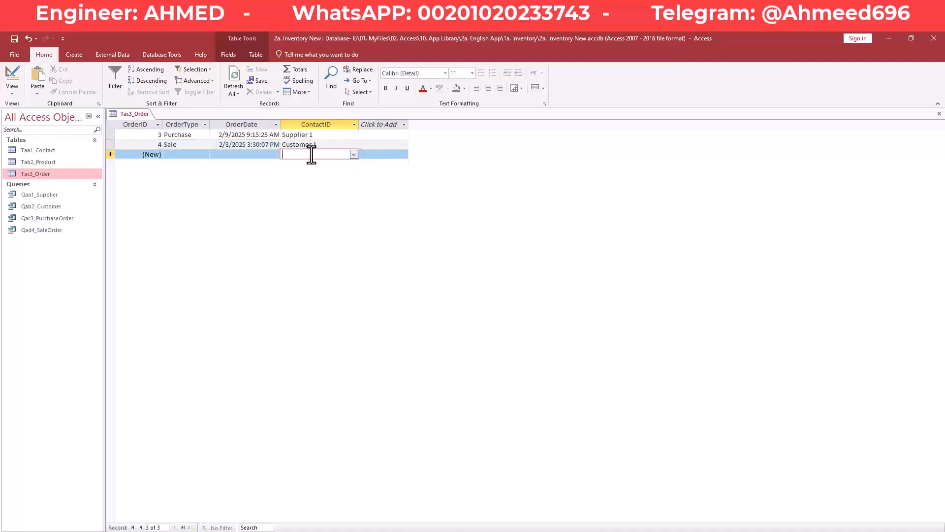
- Check the Purchase and Sale types of orders 3 and 4, then save and close Tac3_Order
left_click(190, 144)
left_click(196, 135)
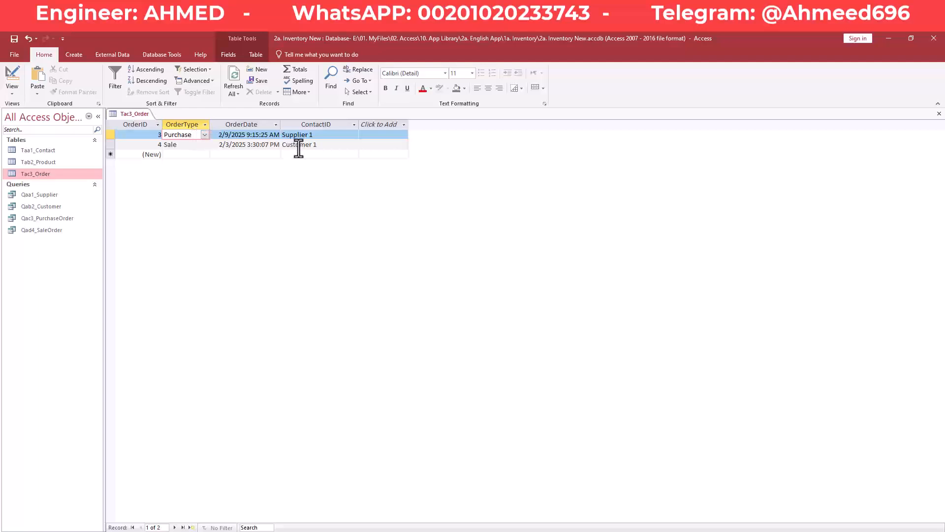
left_click(195, 144)
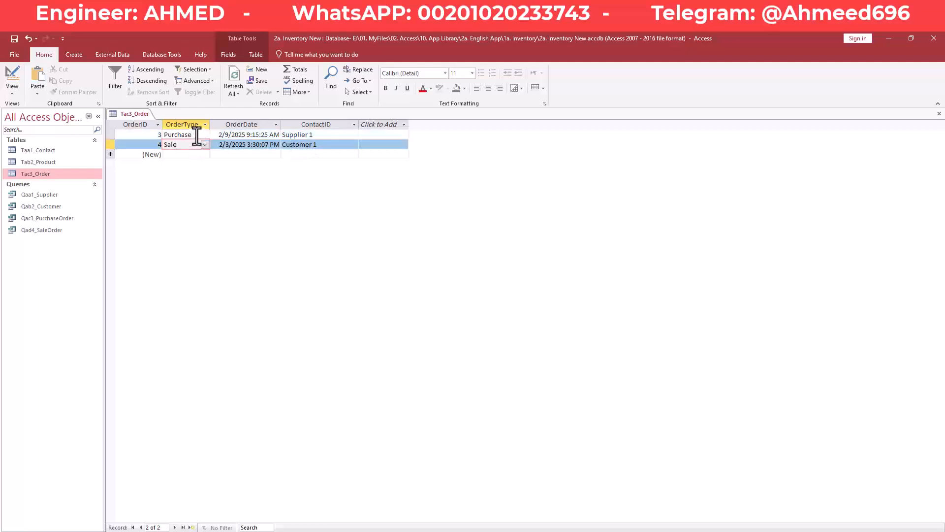
left_click(196, 135)
right_click(145, 118)
left_click(152, 121)
right_click(144, 114)
left_click(170, 133)
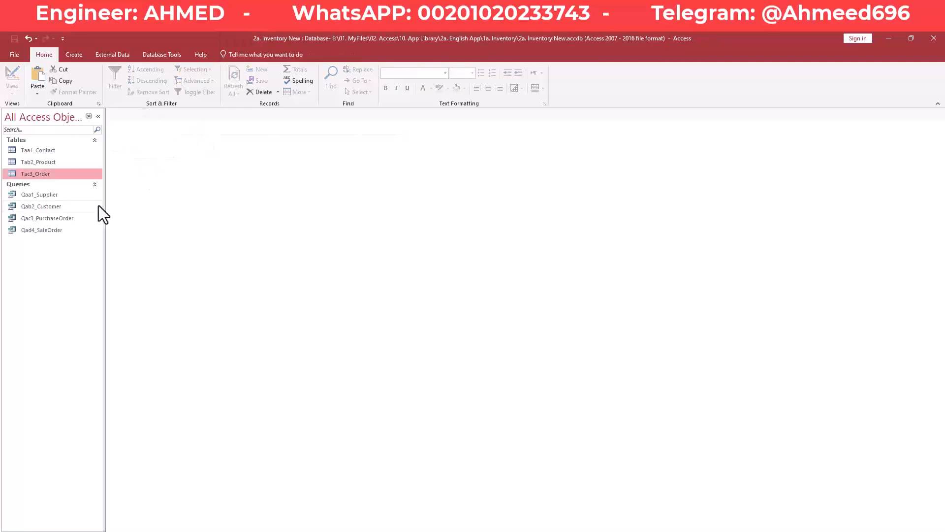
- Open Qac3_PurchaseOrder and confirm it lists only Purchase order 3 for Supplier 1
double_click(63, 219)
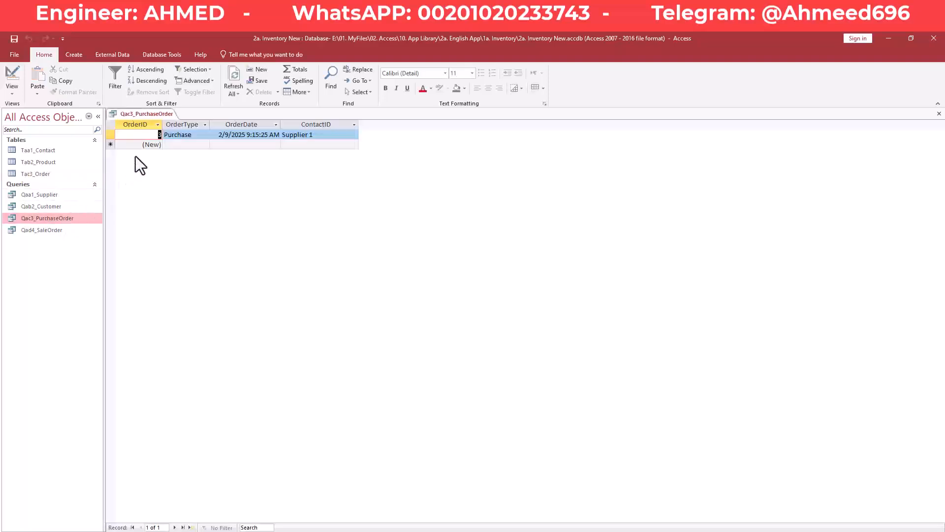
left_click(181, 144)
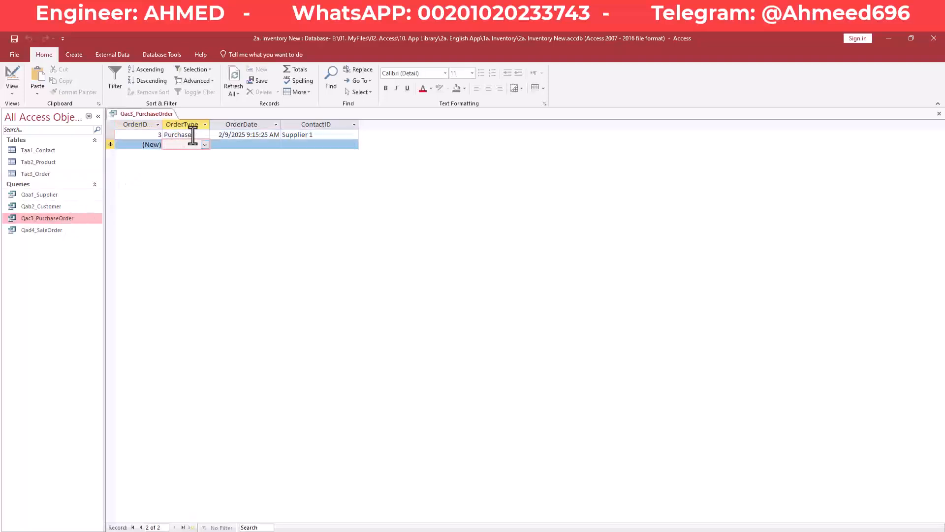
left_click(192, 135)
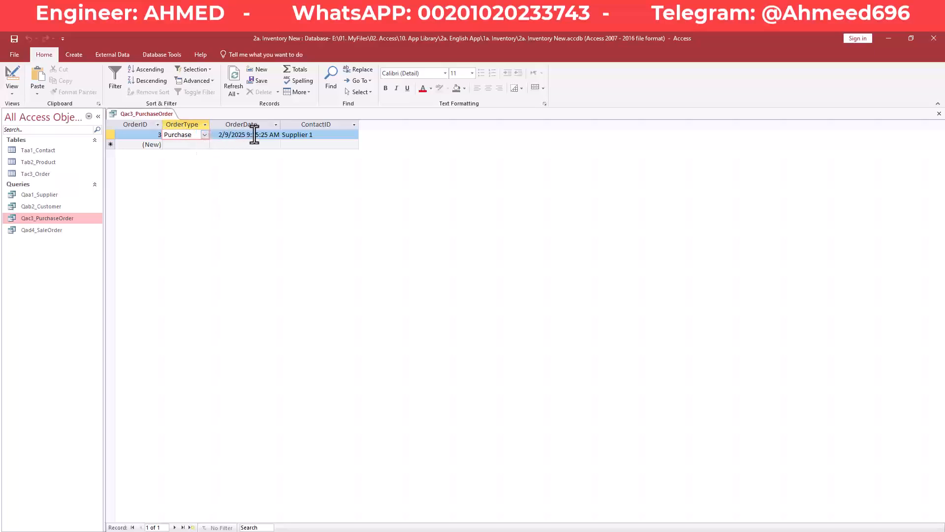
left_click(320, 136)
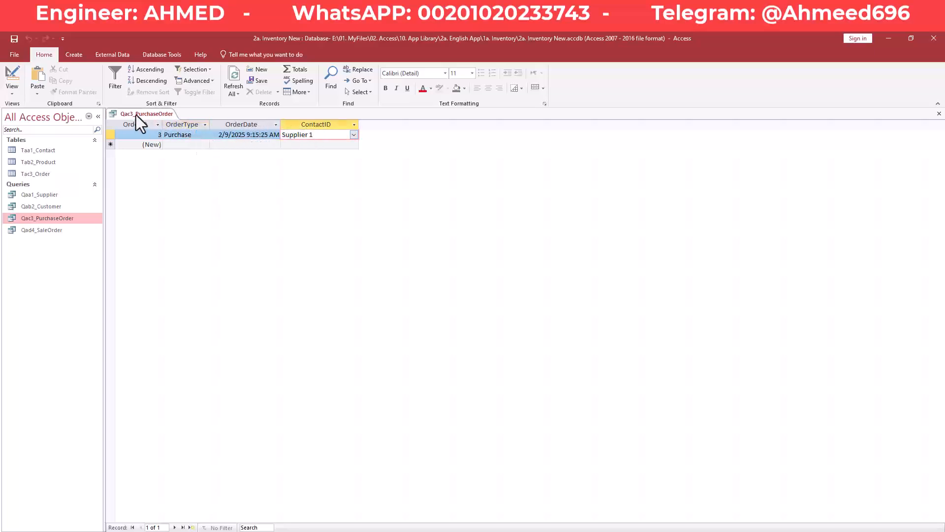
- Open Qad4_SaleOrder and confirm it lists only Sale order 4 for Customer 1
double_click(61, 232)
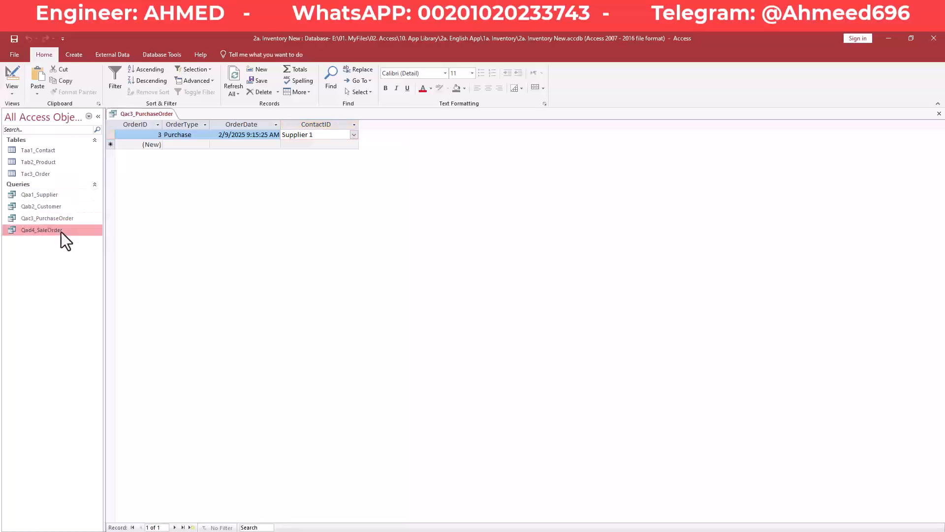
left_click(183, 134)
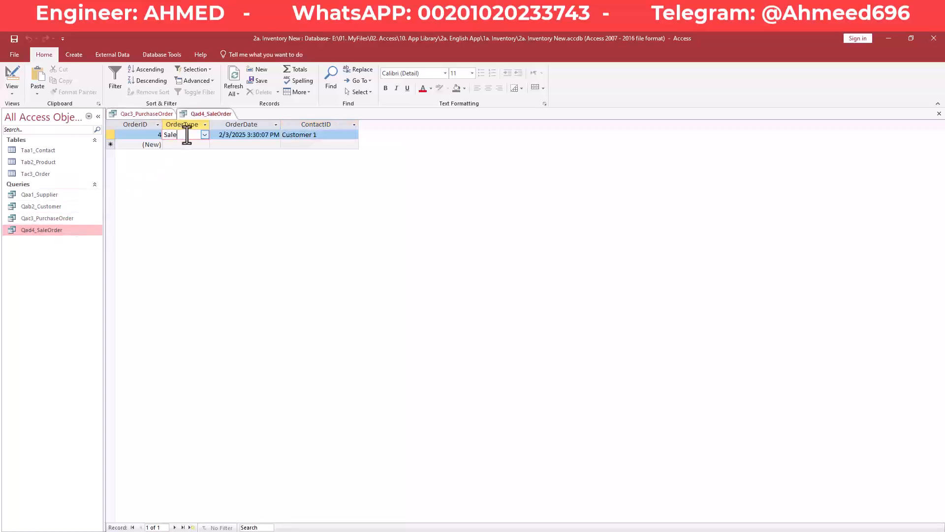
left_click(242, 135)
left_click(315, 135)
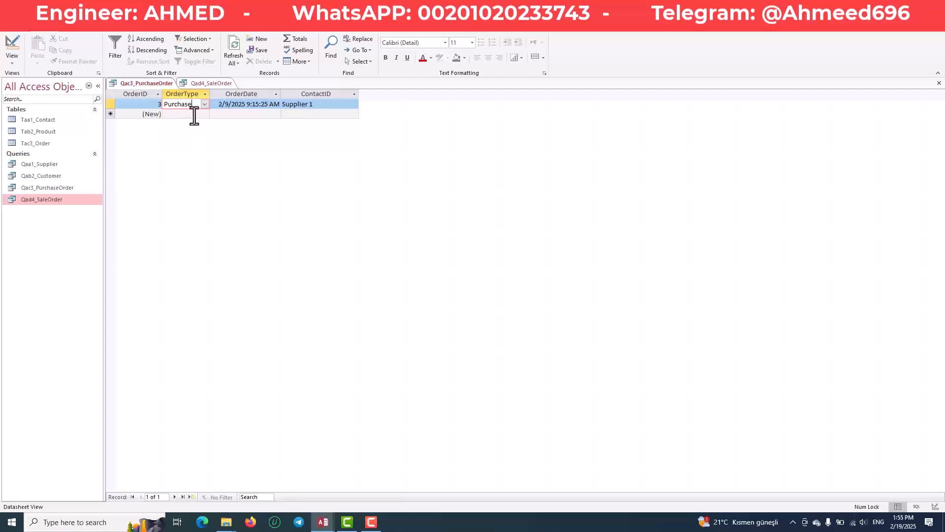
left_click(195, 115)
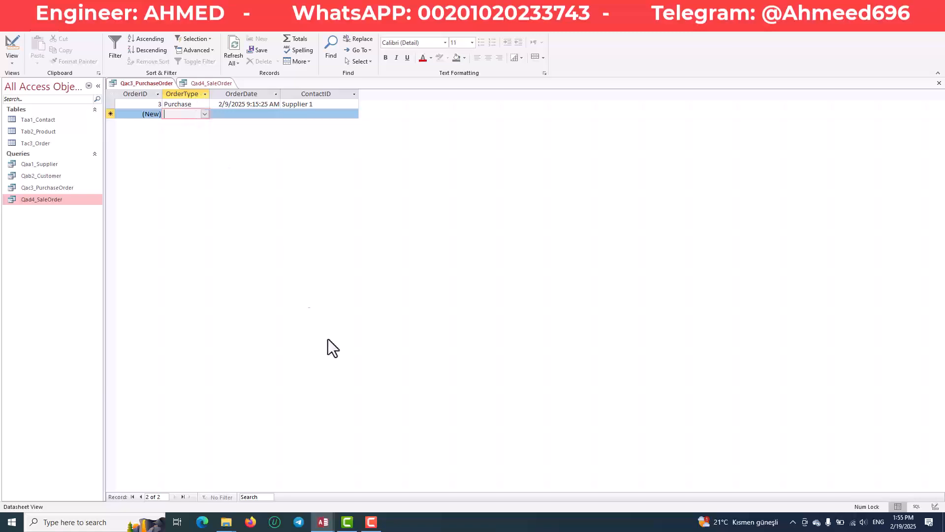
- Switch to the finished Inventory database and review order 16's Product 2 and Product 3 lines
mouse_move(324, 522)
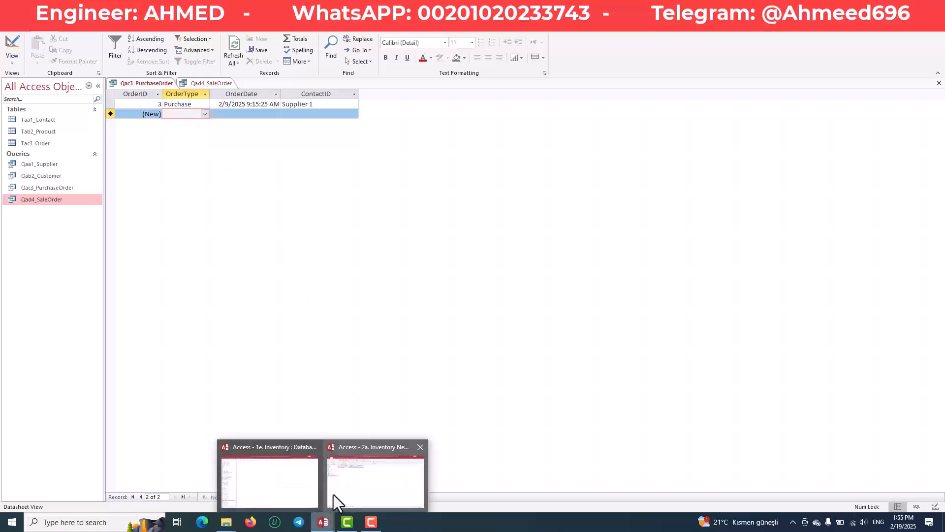
left_click(339, 483)
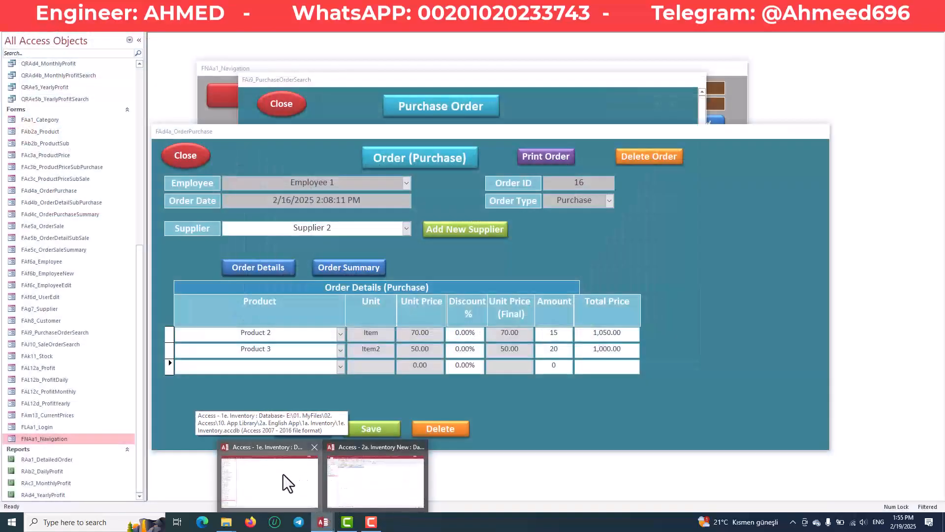
left_click(274, 350)
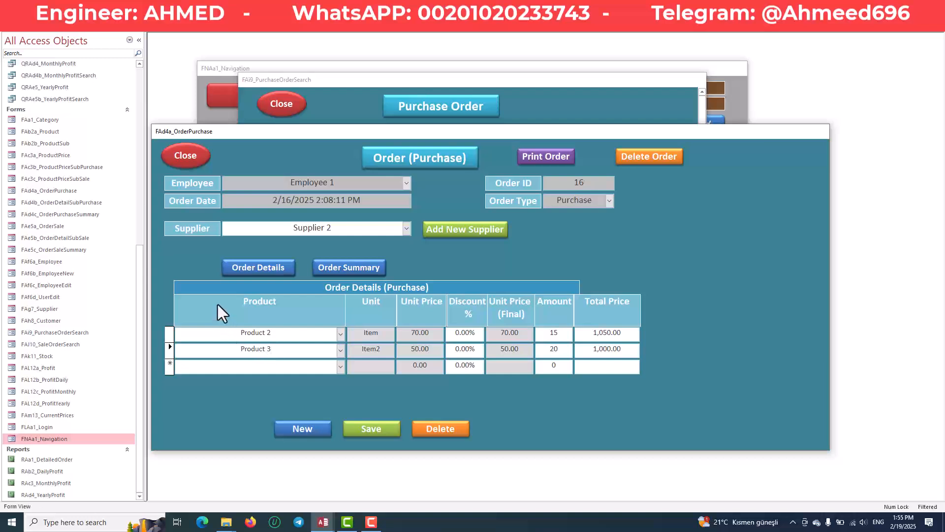
left_click(272, 333)
left_click_drag(240, 334, 376, 334)
left_click(432, 335)
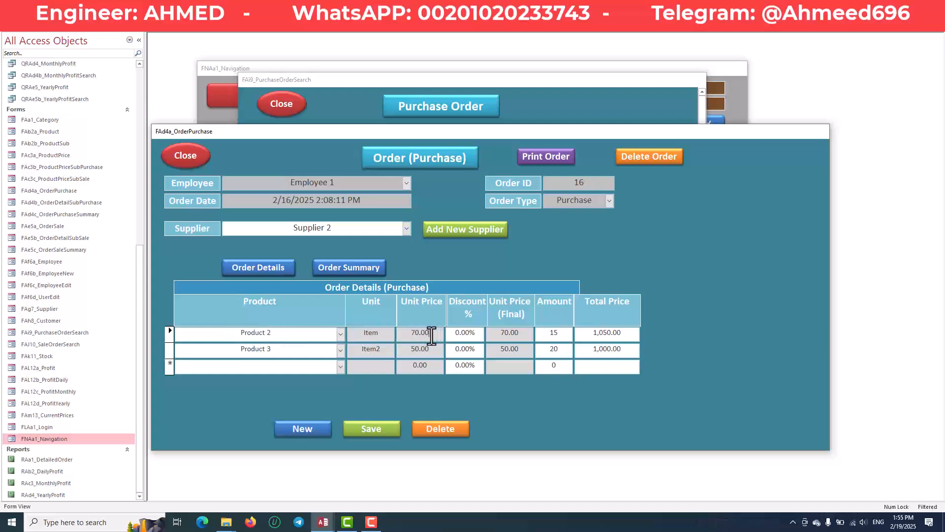